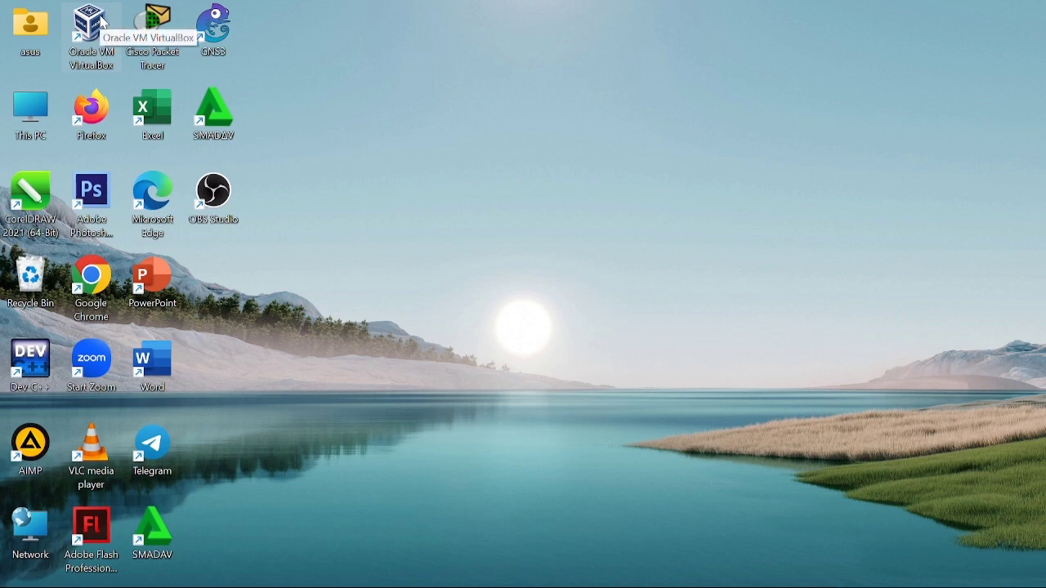
Launch VirtualBox and begin importing a virtual appliance by browsing for its file.
{"action": "double_click", "coordinate": [92, 29]}
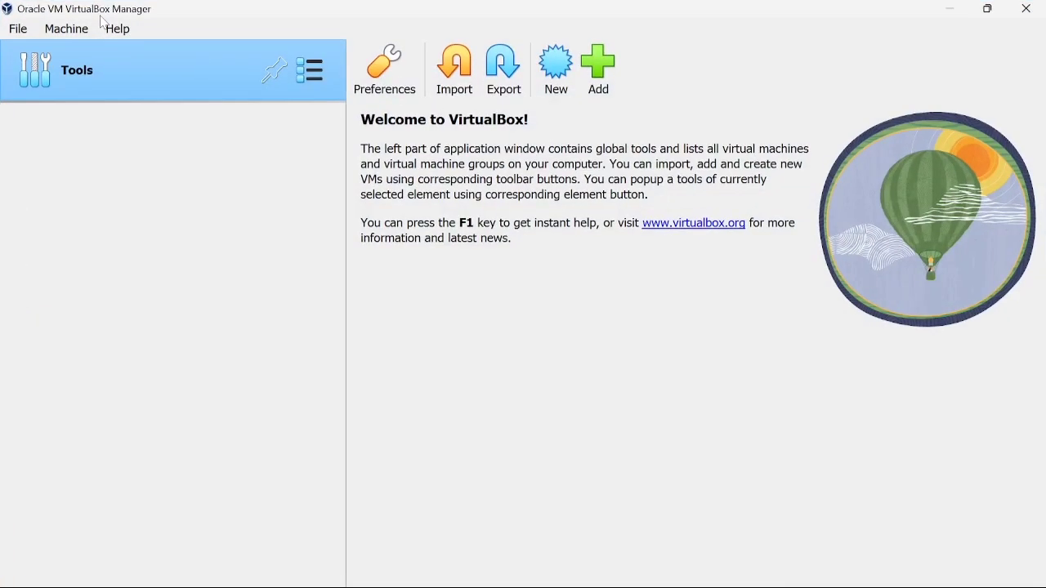
{"action": "left_click", "coordinate": [468, 93]}
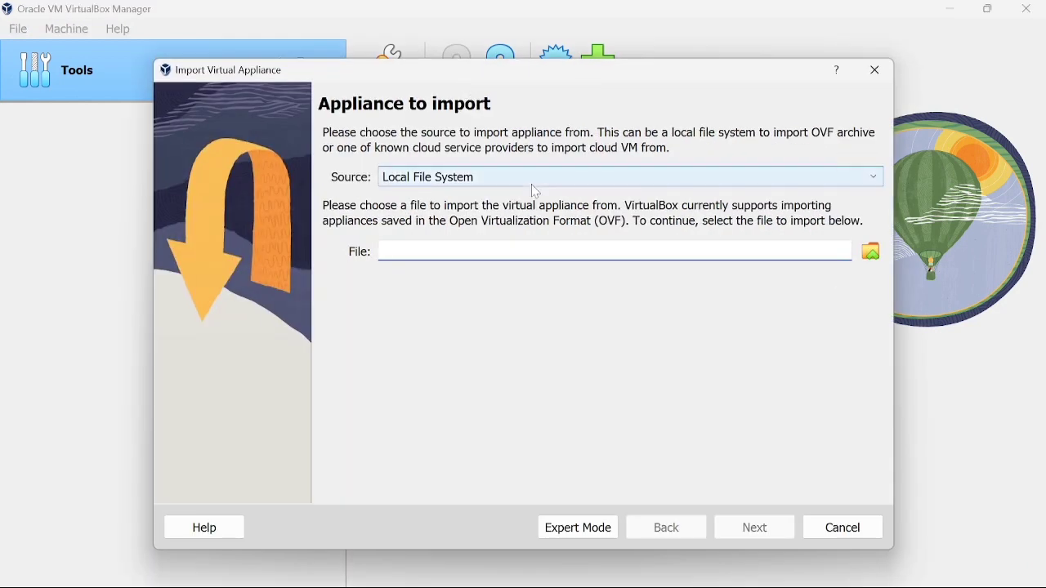
{"action": "left_click", "coordinate": [877, 255]}
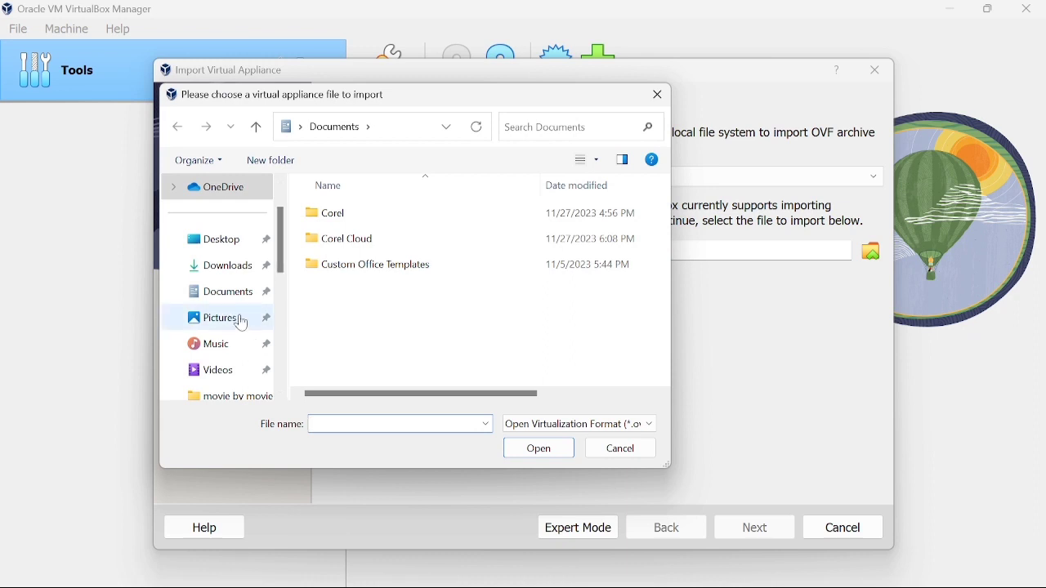
{"action": "scroll", "coordinate": [249, 327], "scroll_direction": "down", "scroll_amount": 1}
{"action": "scroll", "coordinate": [243, 358], "scroll_direction": "down", "scroll_amount": 3}
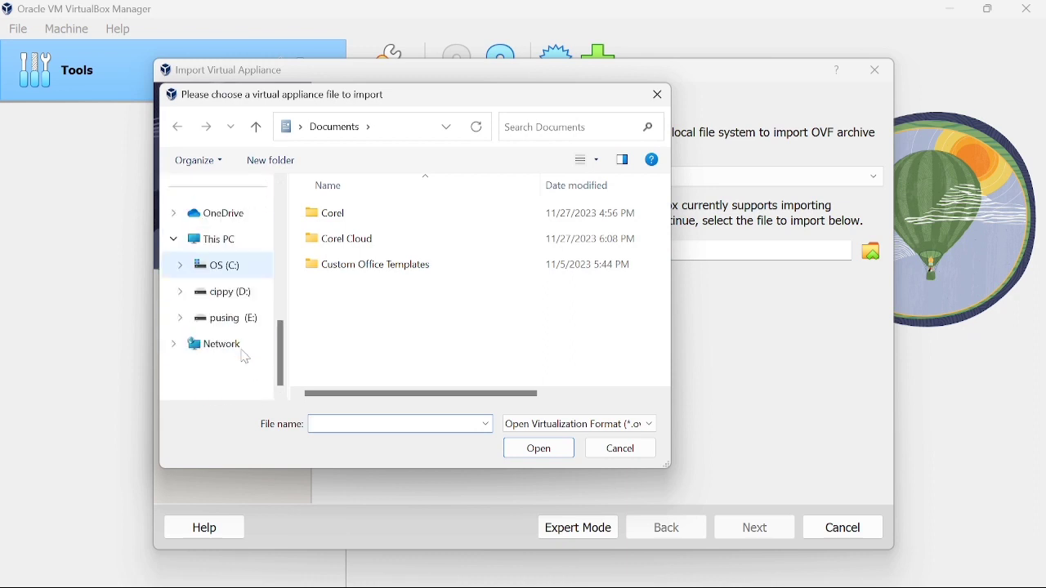
Pick GNS3 VM.ova from E:\SEMESTER 3\jaringan komputer\VIRTUAL BOX\GNS3.VM.2.2.44.1 and finish the import.
{"action": "left_click", "coordinate": [238, 329]}
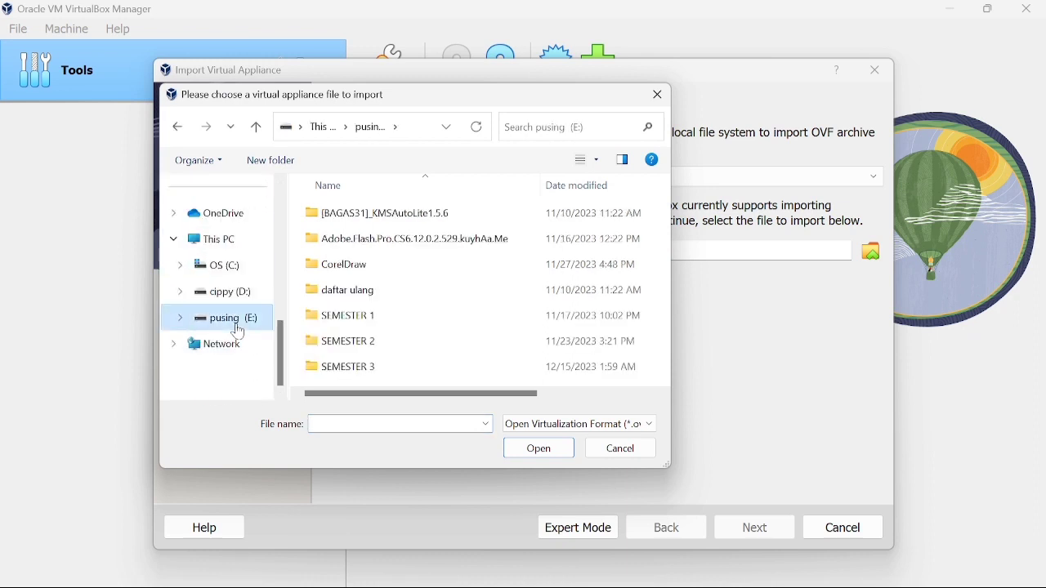
{"action": "double_click", "coordinate": [346, 369]}
{"action": "scroll", "coordinate": [371, 374], "scroll_direction": "down", "scroll_amount": 1}
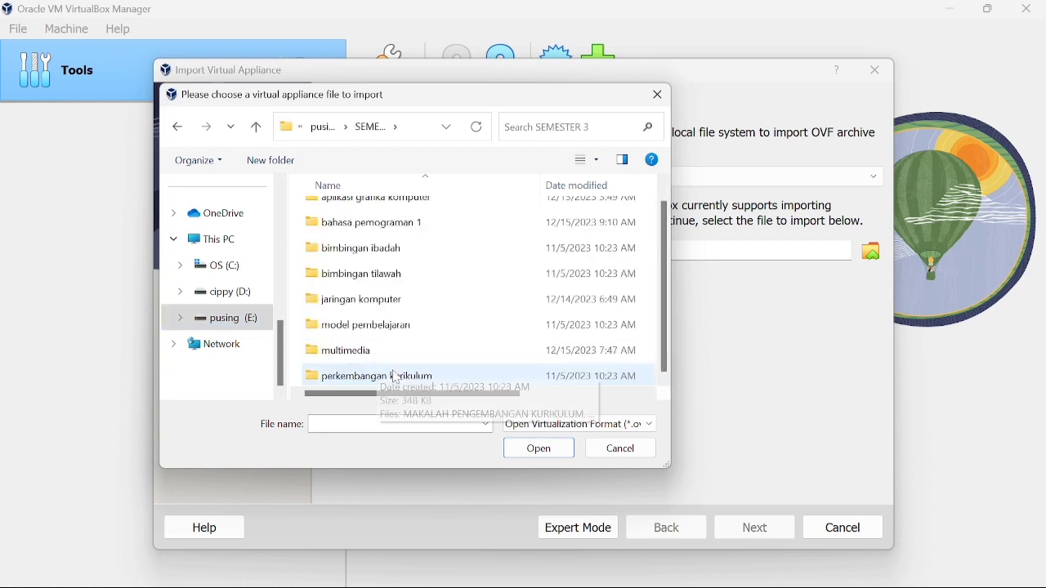
{"action": "double_click", "coordinate": [396, 301]}
{"action": "double_click", "coordinate": [386, 323]}
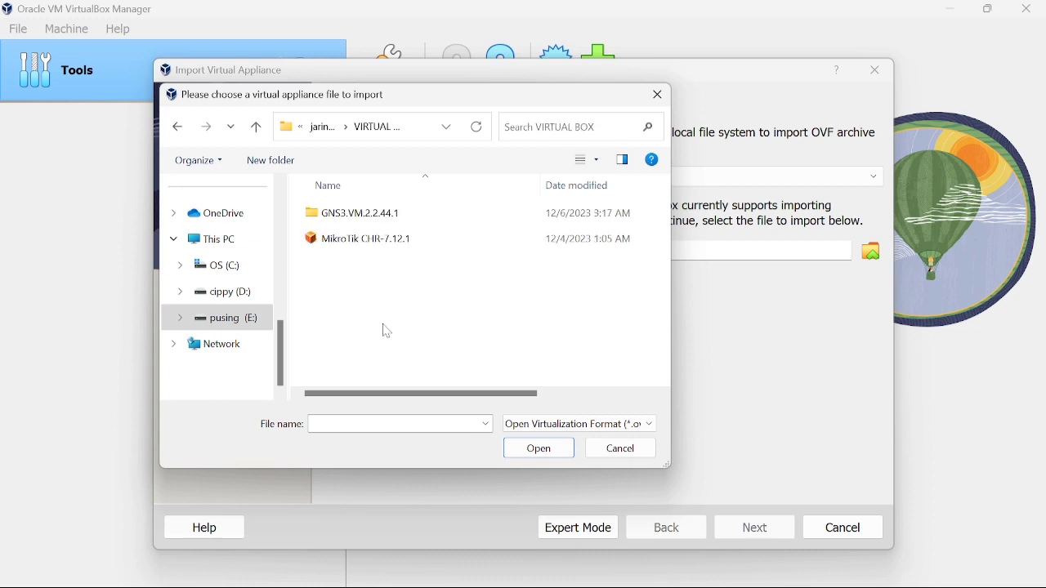
{"action": "double_click", "coordinate": [382, 219]}
{"action": "double_click", "coordinate": [380, 221]}
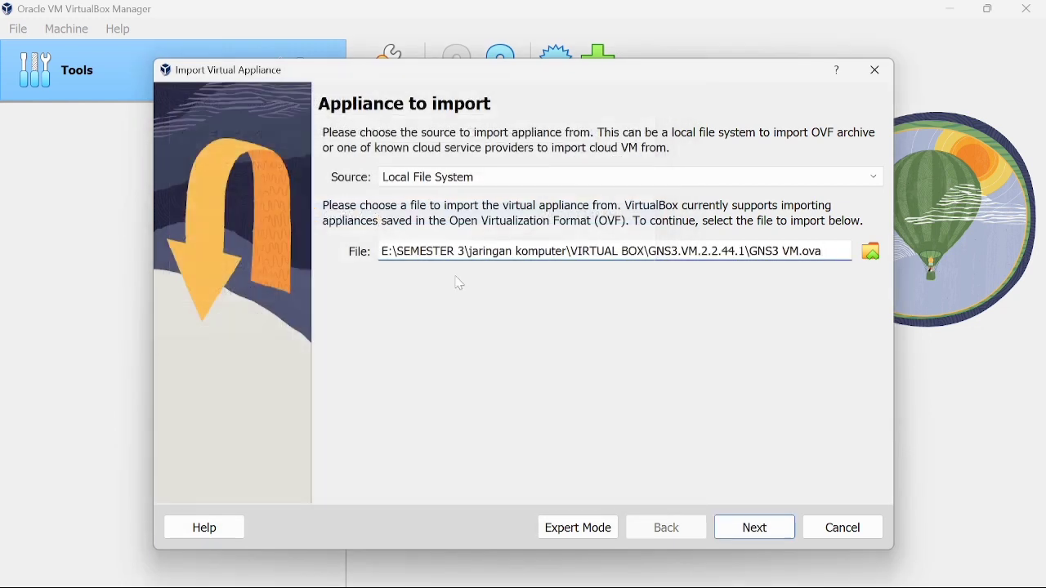
{"action": "left_click", "coordinate": [756, 535]}
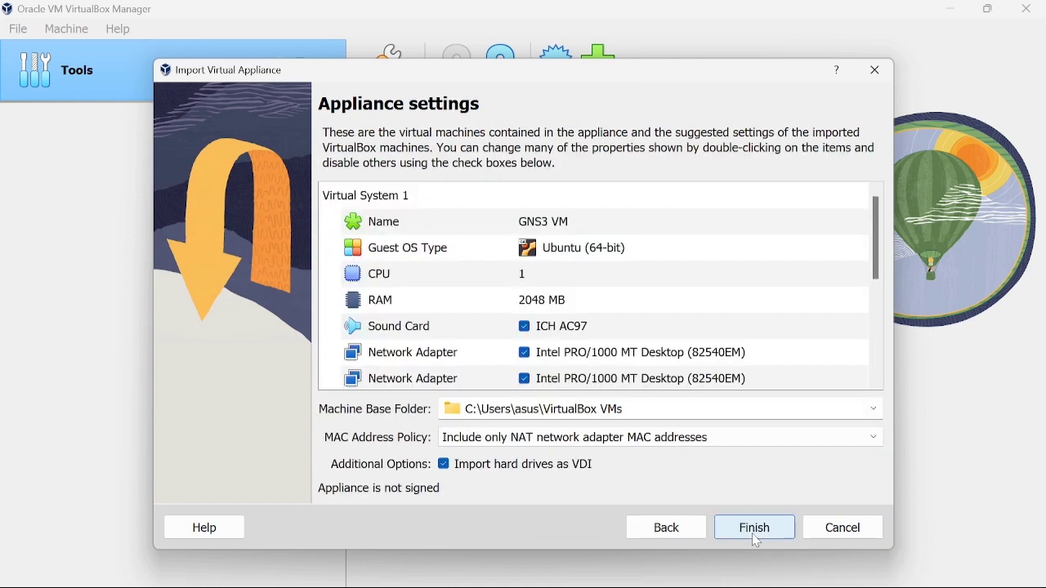
{"action": "left_click", "coordinate": [753, 531]}
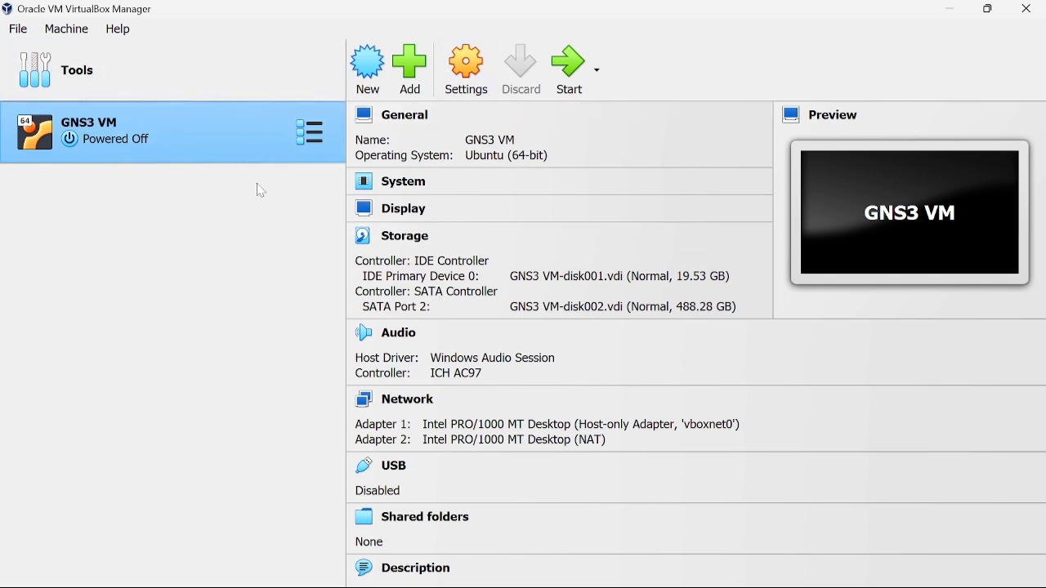
Import MikroTik CHR-7.12.1.ova from E:\SEMESTER 3\jaringan komputer\VIRTUAL BOX with default settings.
{"action": "left_click", "coordinate": [139, 70]}
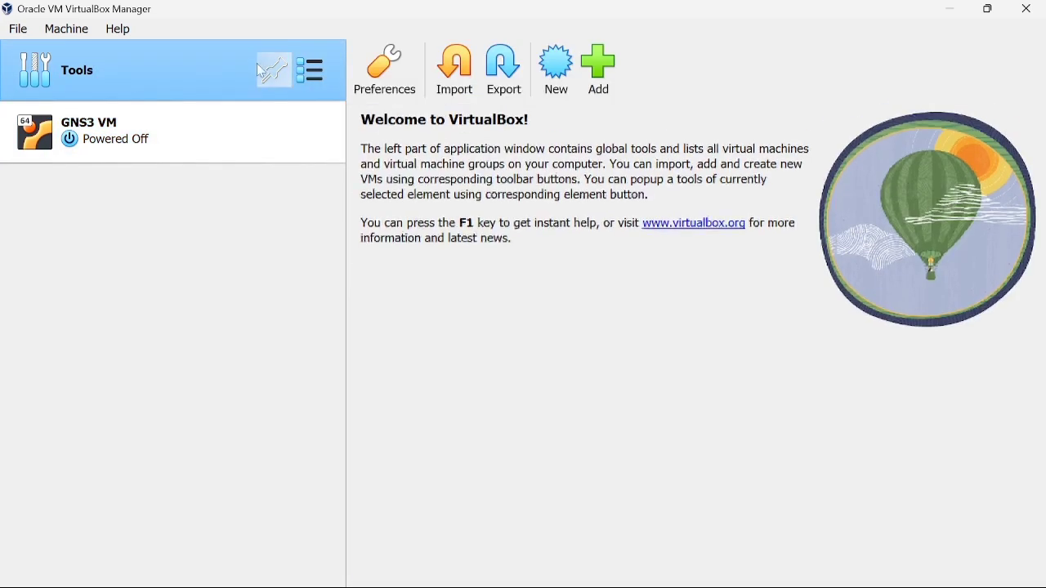
{"action": "left_click", "coordinate": [456, 70]}
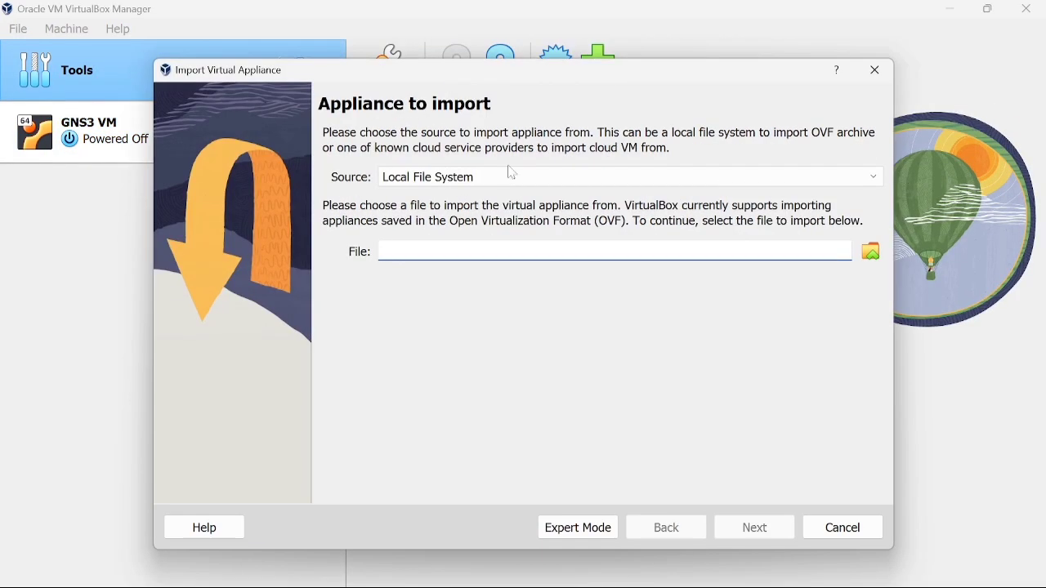
{"action": "left_click", "coordinate": [872, 252]}
{"action": "scroll", "coordinate": [227, 349], "scroll_direction": "down", "scroll_amount": 1}
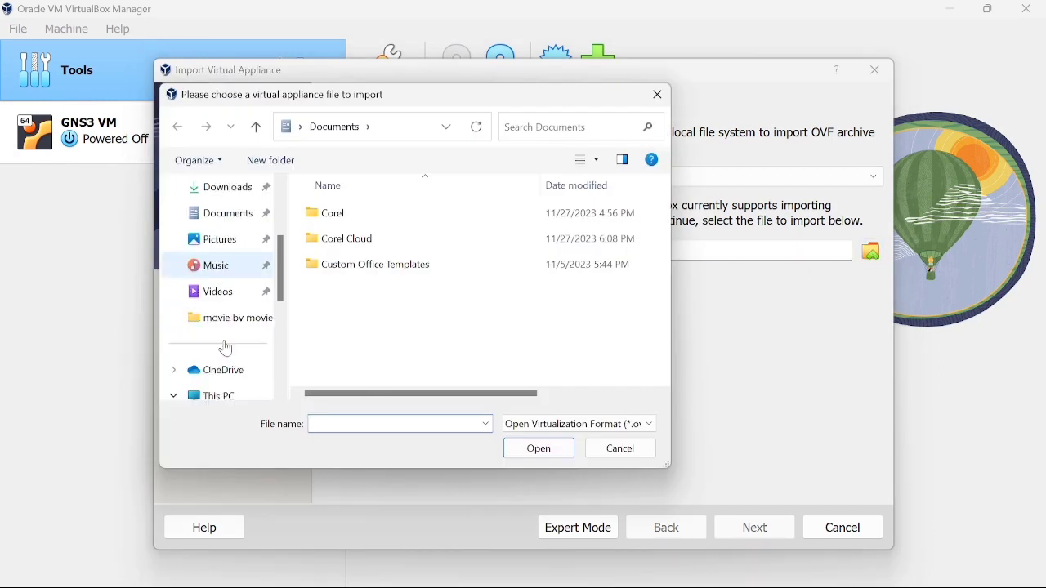
{"action": "scroll", "coordinate": [227, 349], "scroll_direction": "down", "scroll_amount": 2}
{"action": "left_click", "coordinate": [244, 330]}
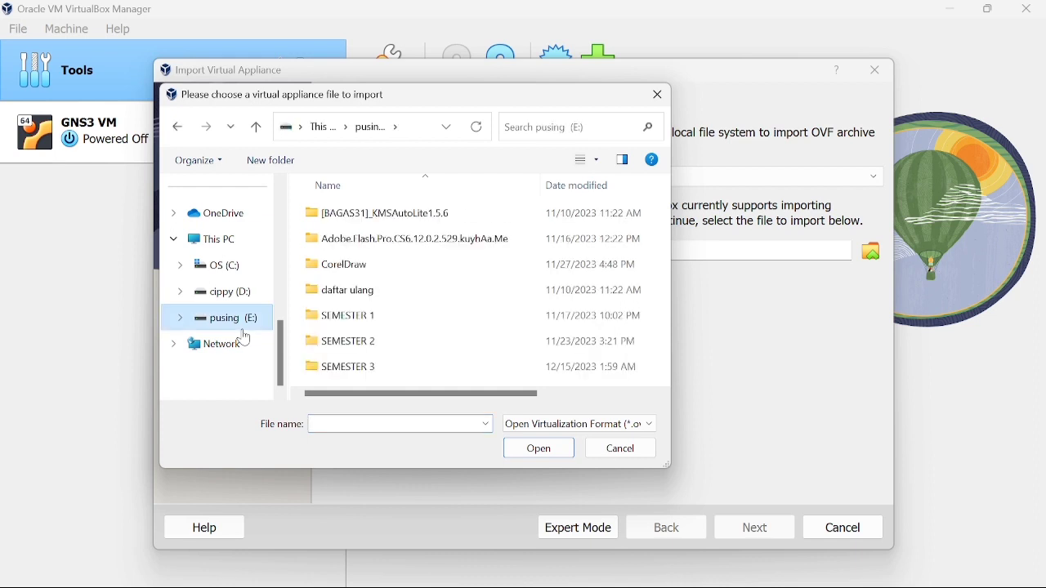
{"action": "double_click", "coordinate": [373, 372]}
{"action": "double_click", "coordinate": [391, 330]}
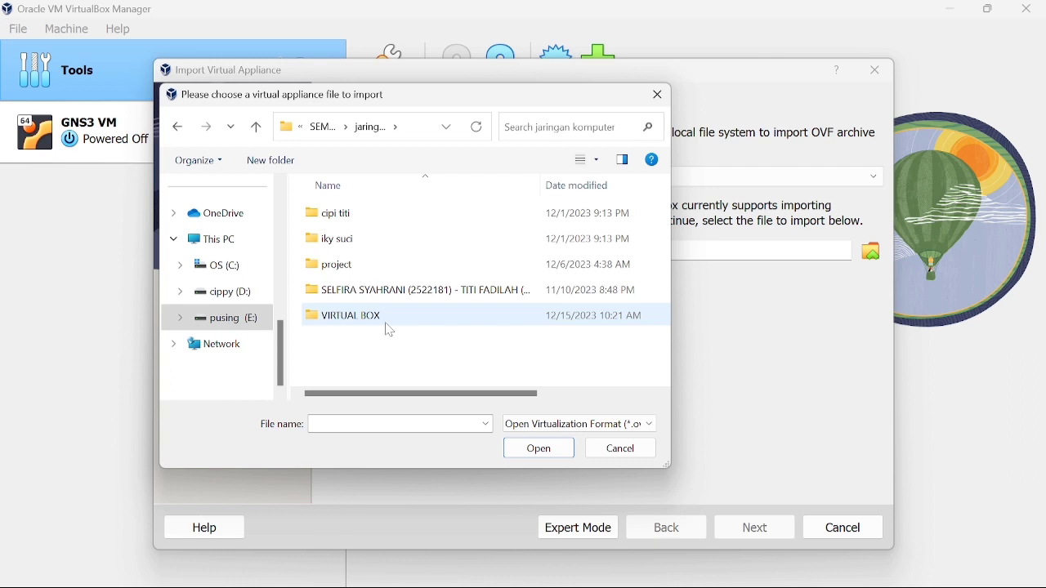
{"action": "double_click", "coordinate": [386, 324]}
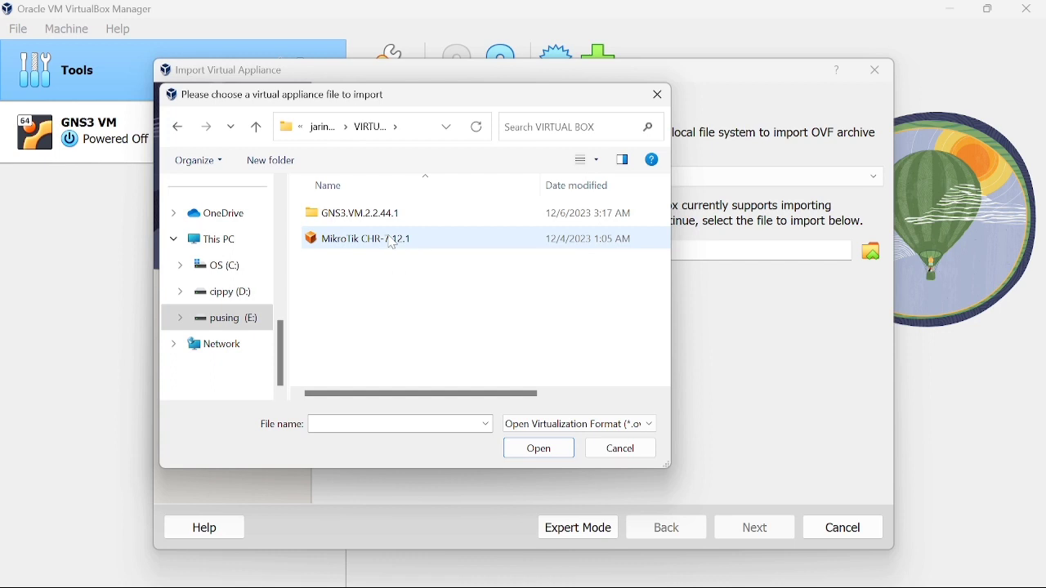
{"action": "double_click", "coordinate": [392, 244]}
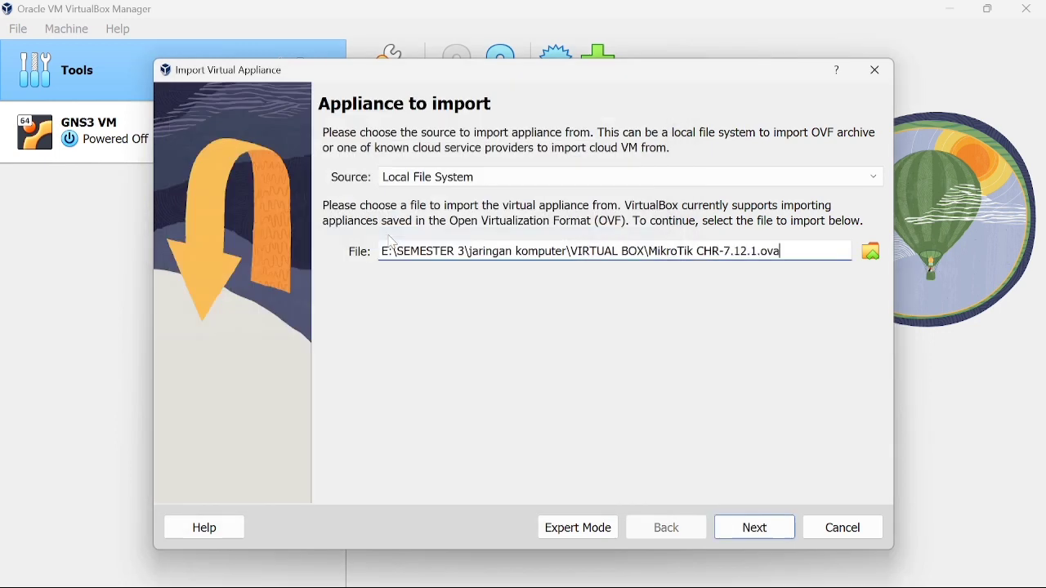
{"action": "left_click", "coordinate": [752, 527]}
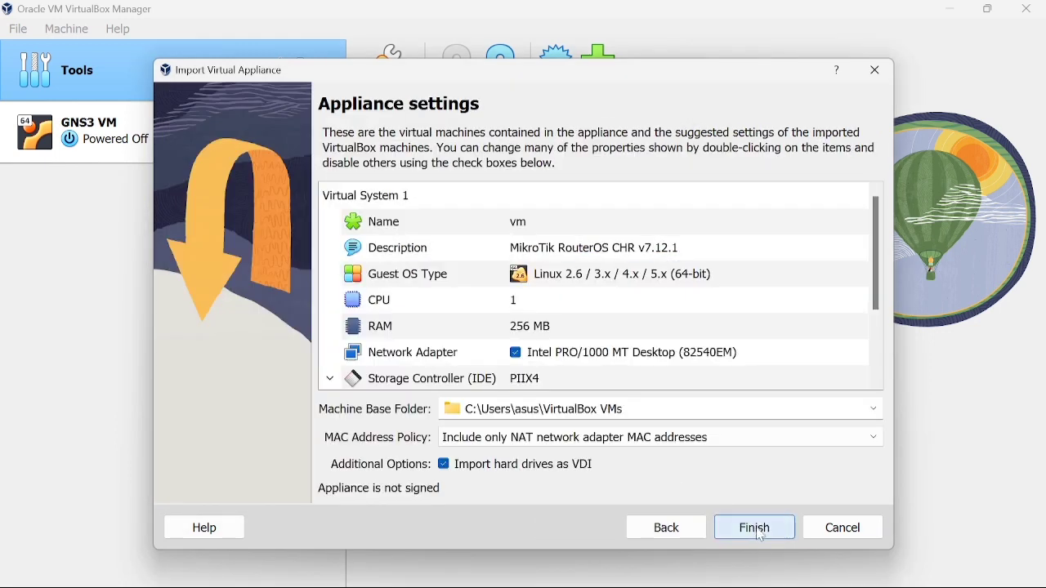
{"action": "left_click", "coordinate": [756, 529]}
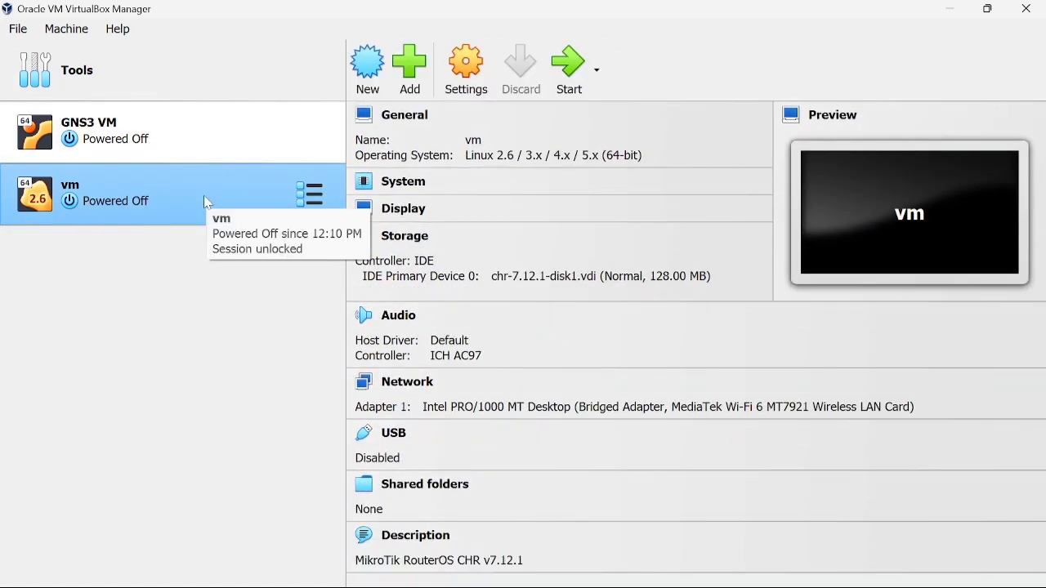
Rename the vm machine to 'mikrotik 1' in its settings and go to the Network page.
{"action": "left_click", "coordinate": [449, 96]}
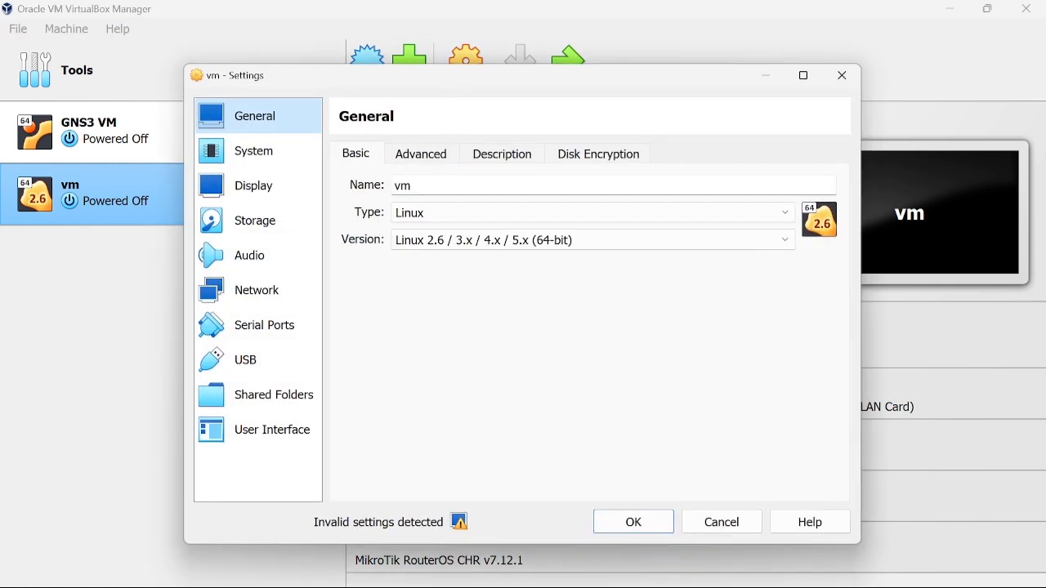
{"action": "key", "text": "BackSpace"}
{"action": "key", "text": "BackSpace"}
{"action": "type", "text": "mikrot"}
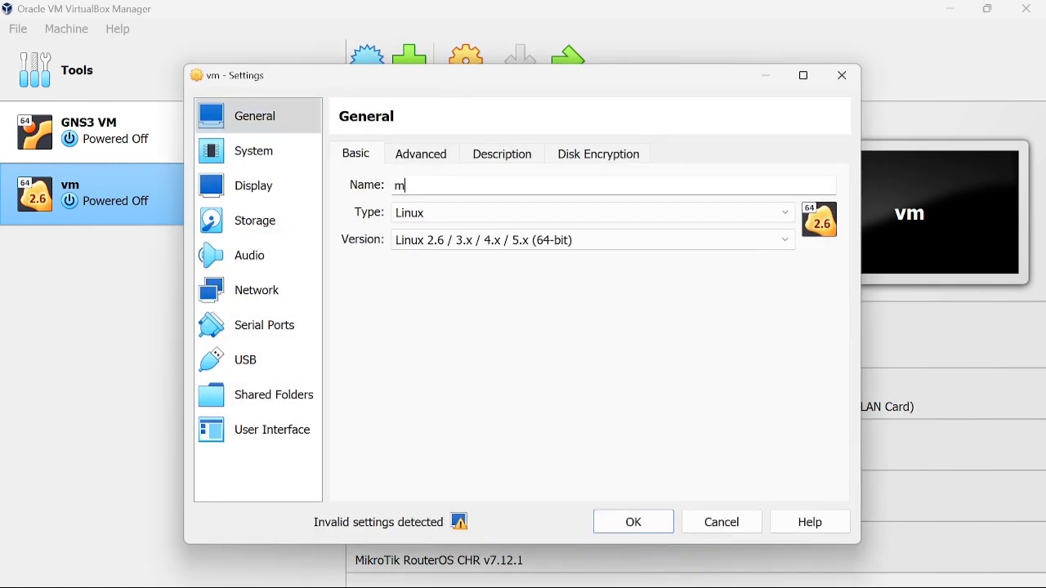
{"action": "type", "text": "ik 1"}
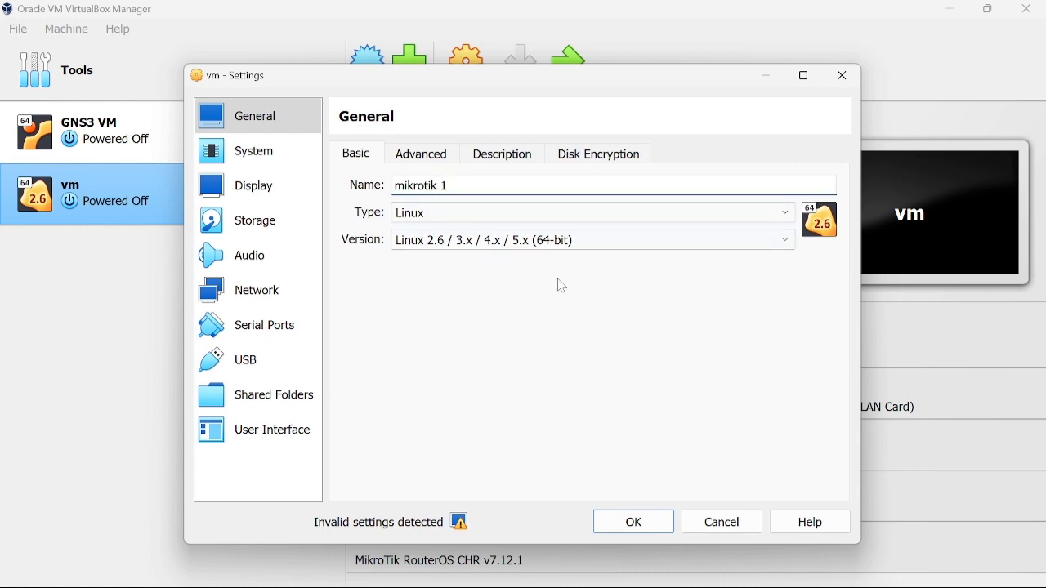
{"action": "left_click", "coordinate": [225, 289]}
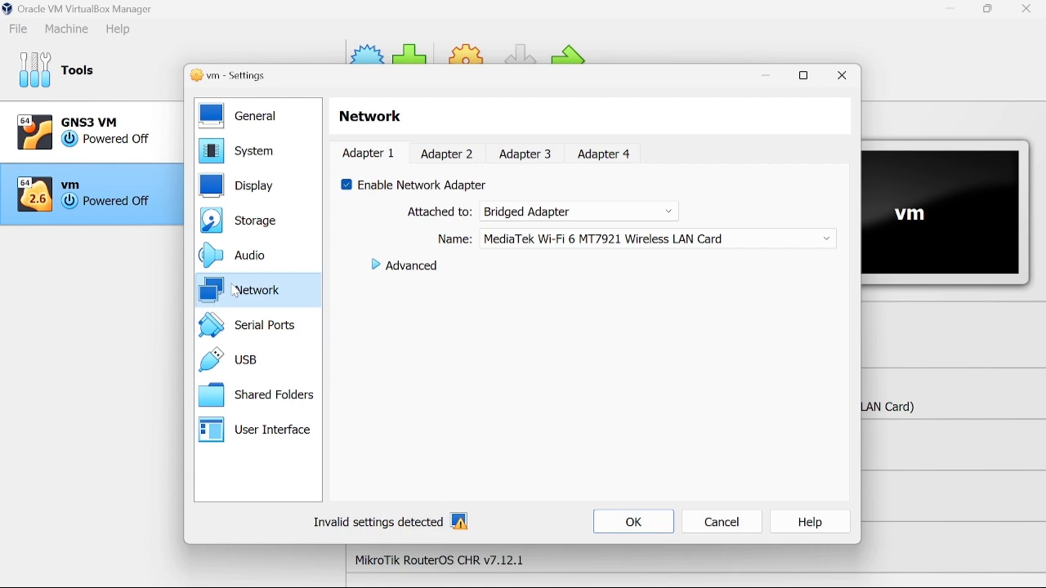
Attach adapter 1 to NAT and enable adapter 2 on the host-only network.
{"action": "left_click", "coordinate": [526, 217]}
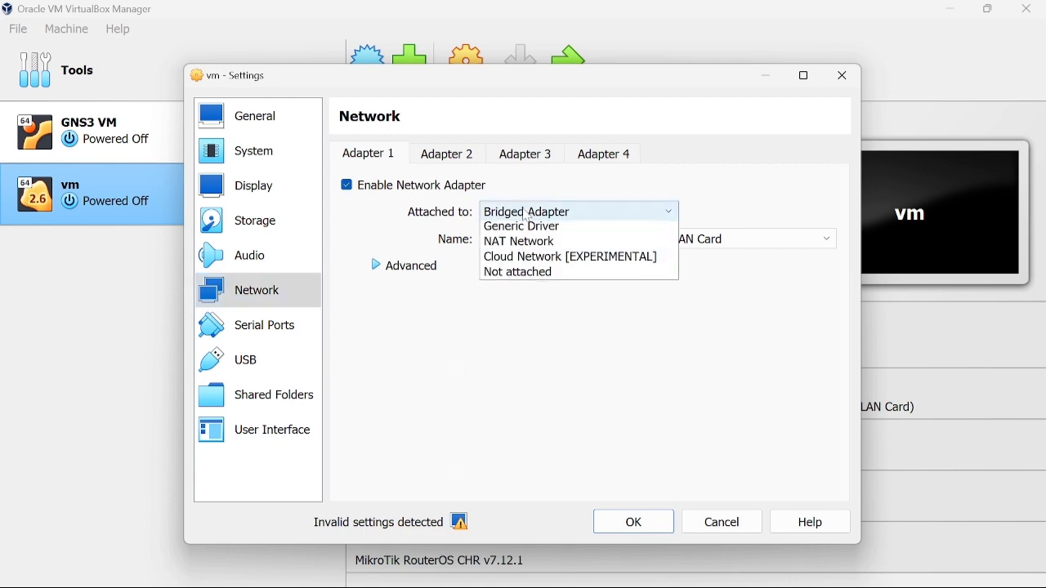
{"action": "left_click", "coordinate": [529, 227]}
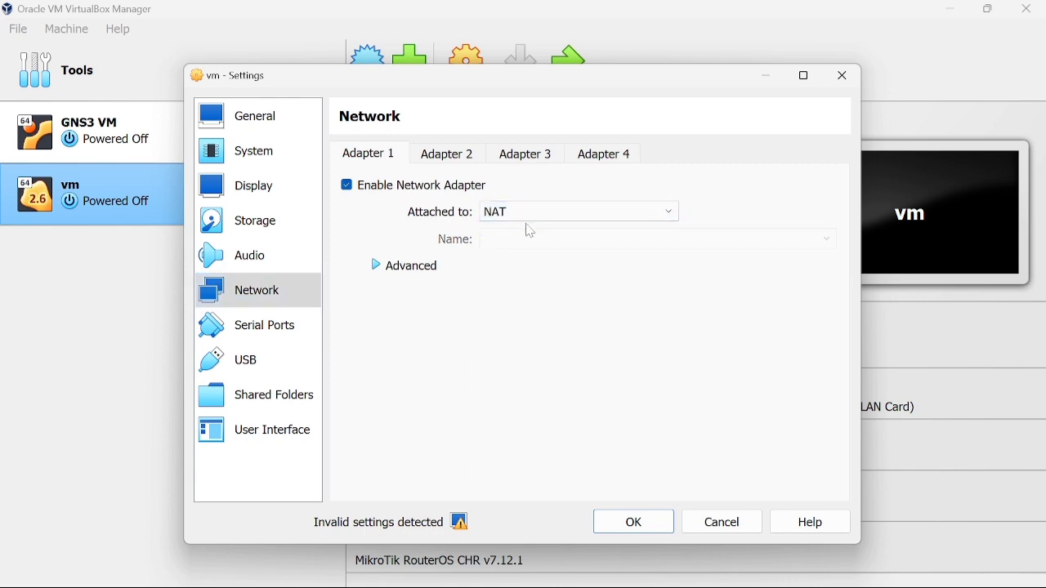
{"action": "left_click", "coordinate": [447, 157]}
{"action": "left_click", "coordinate": [421, 188]}
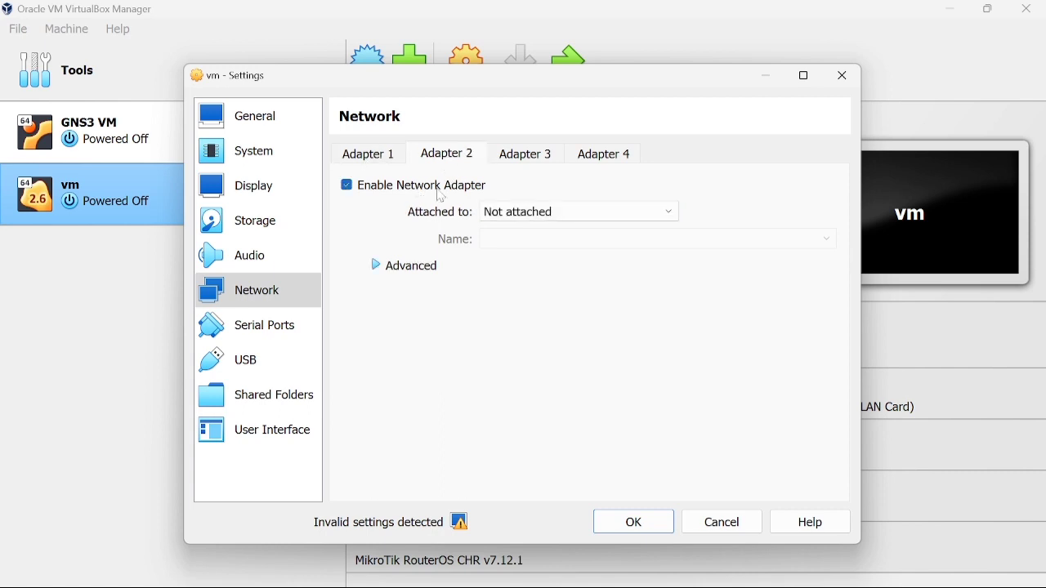
{"action": "left_click", "coordinate": [497, 212]}
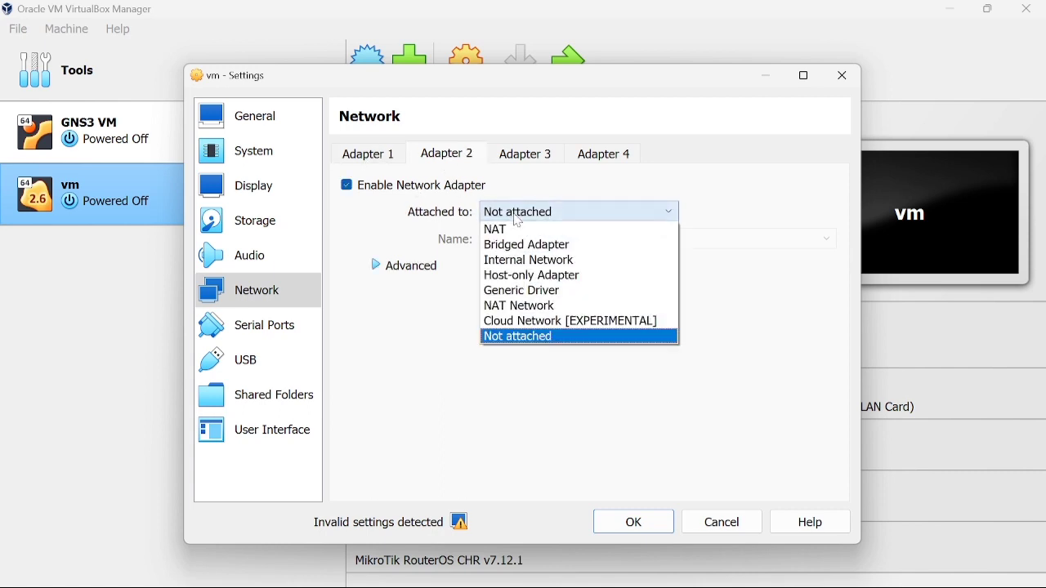
{"action": "left_click", "coordinate": [537, 275]}
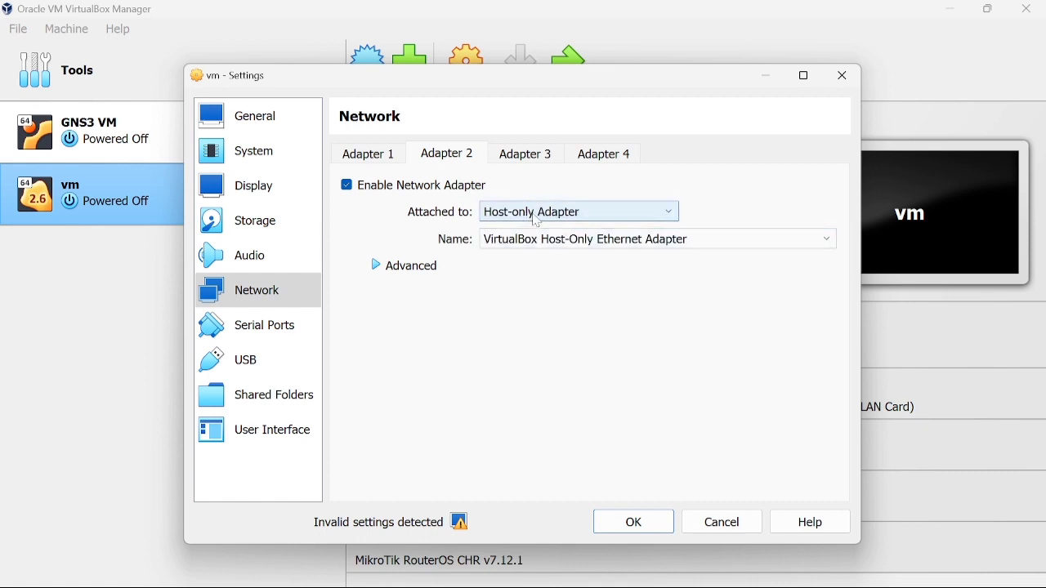
Enable adapters 3 and 4 as Generic Driver UDPTunnel and save the settings.
{"action": "left_click", "coordinate": [519, 155]}
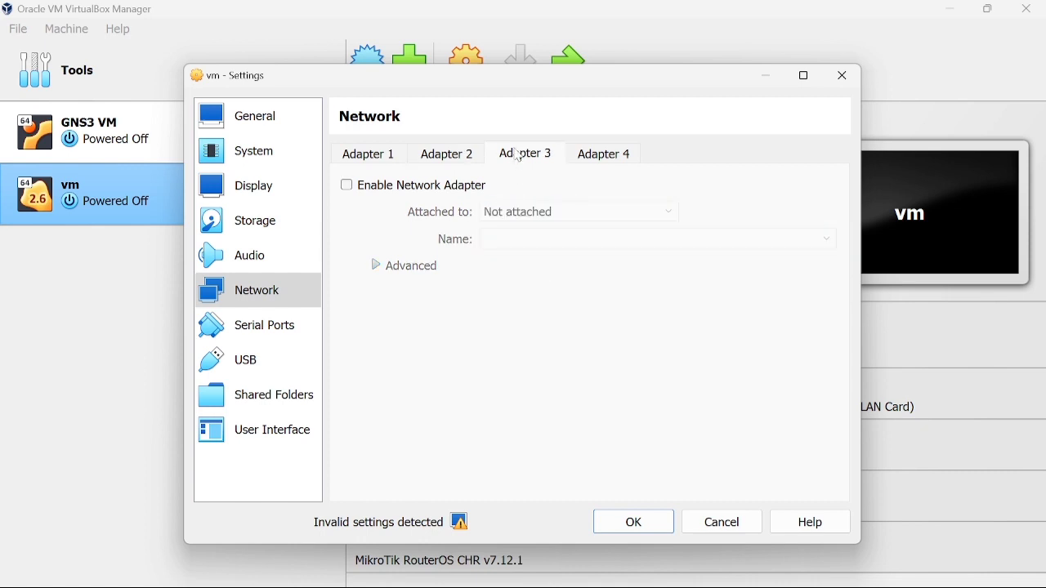
{"action": "left_click", "coordinate": [460, 188]}
{"action": "left_click", "coordinate": [506, 214]}
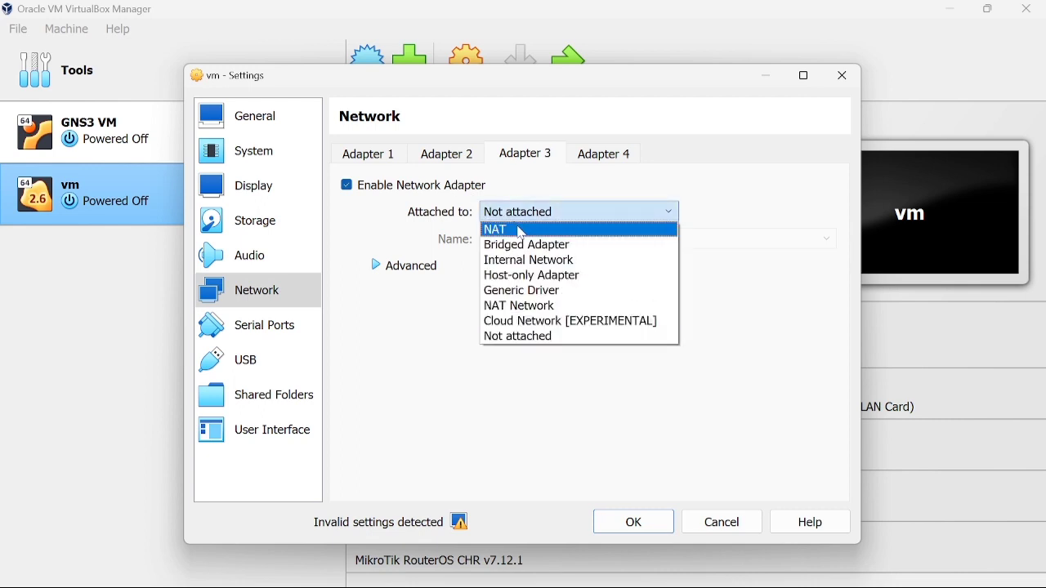
{"action": "left_click", "coordinate": [523, 292]}
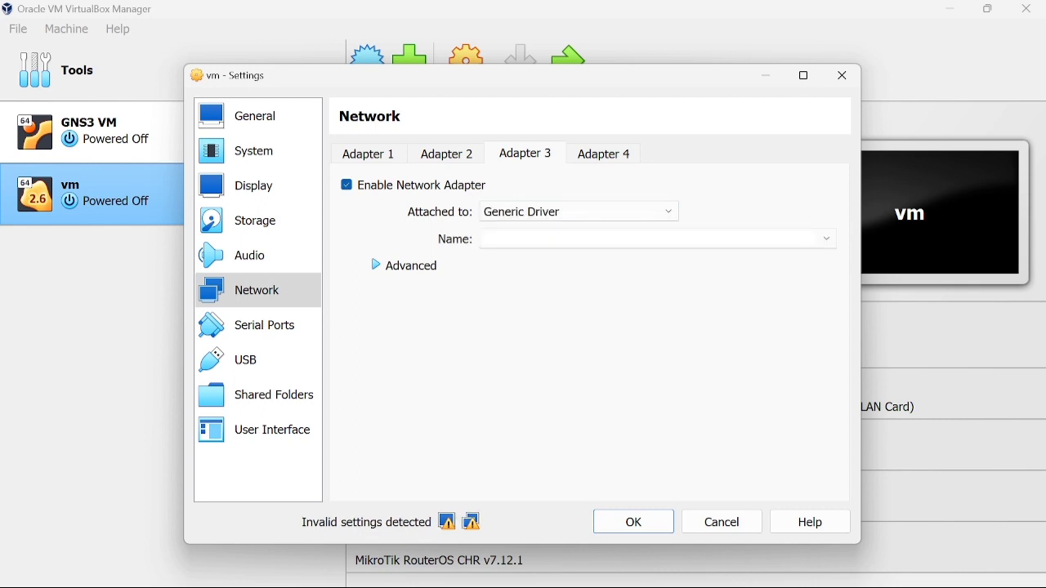
{"action": "type", "text": "UDPTunnel"}
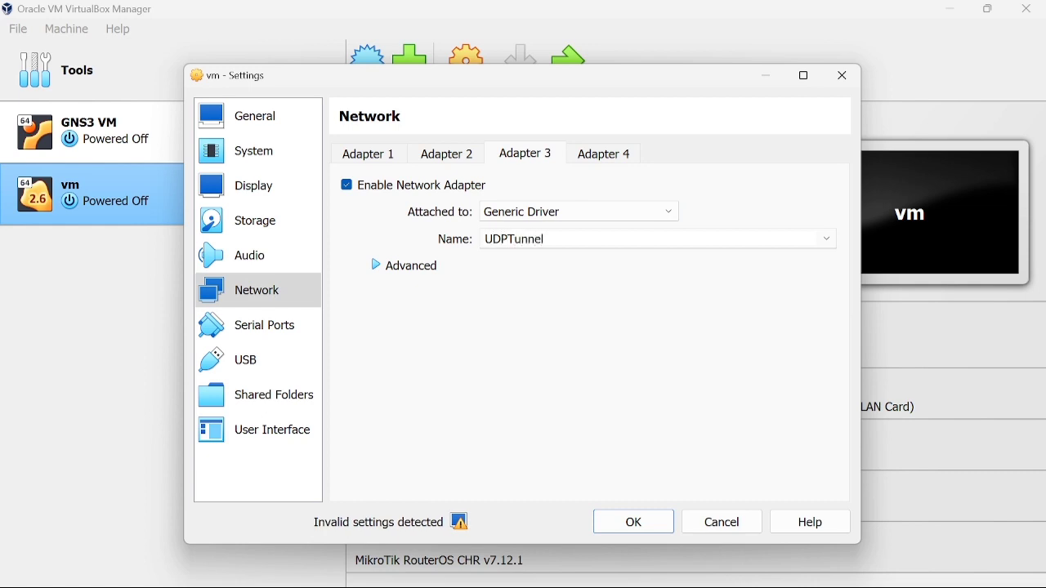
{"action": "left_click", "coordinate": [616, 160]}
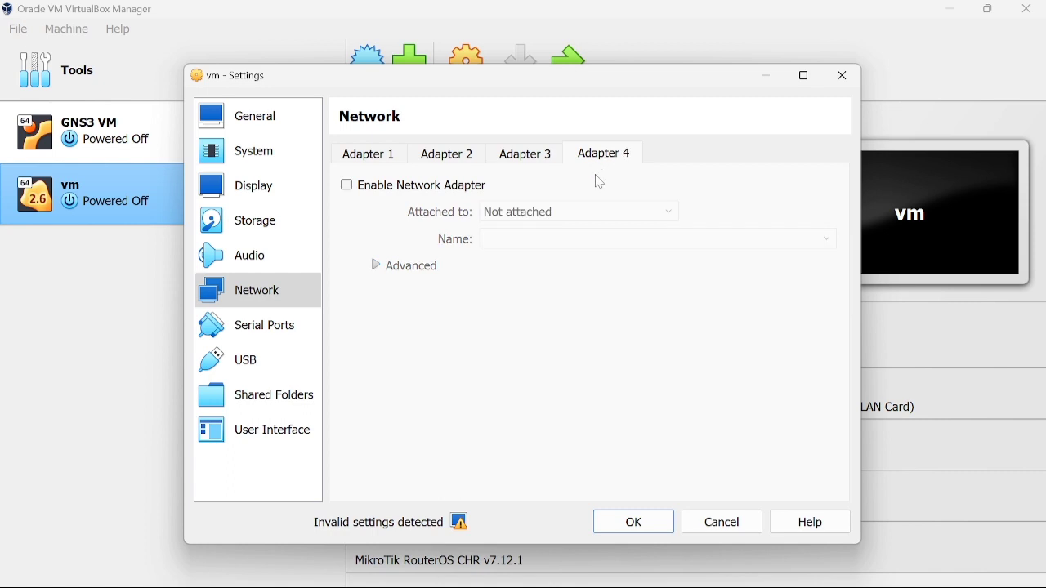
{"action": "left_click", "coordinate": [437, 188]}
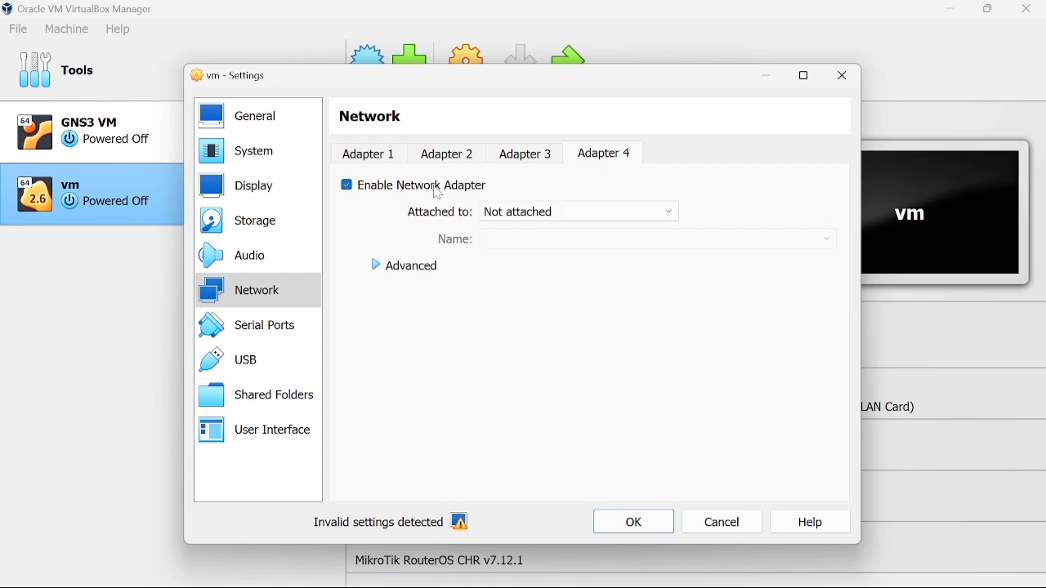
{"action": "left_click", "coordinate": [521, 214]}
{"action": "left_click", "coordinate": [537, 292]}
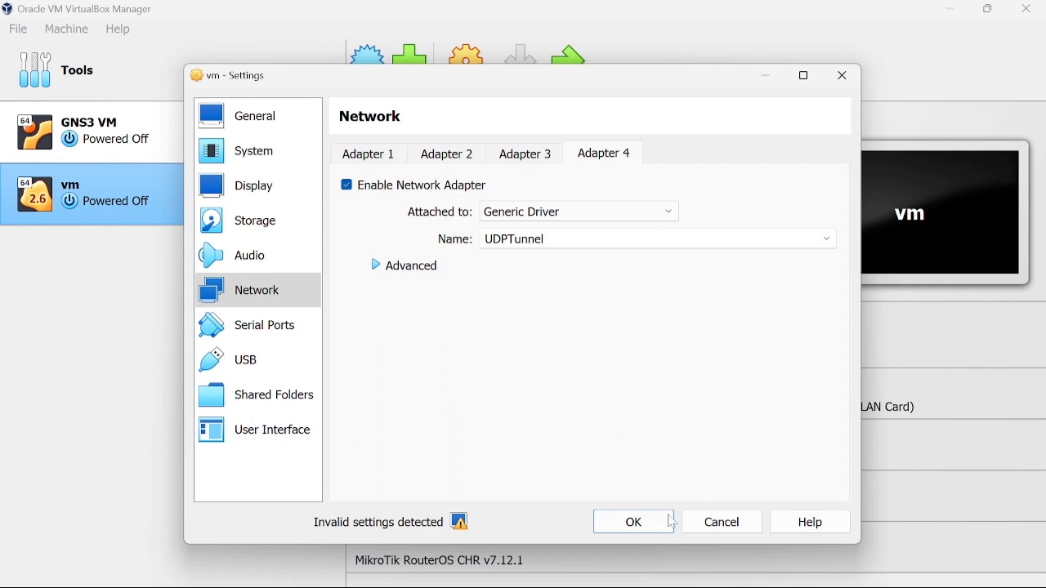
{"action": "left_click", "coordinate": [672, 521]}
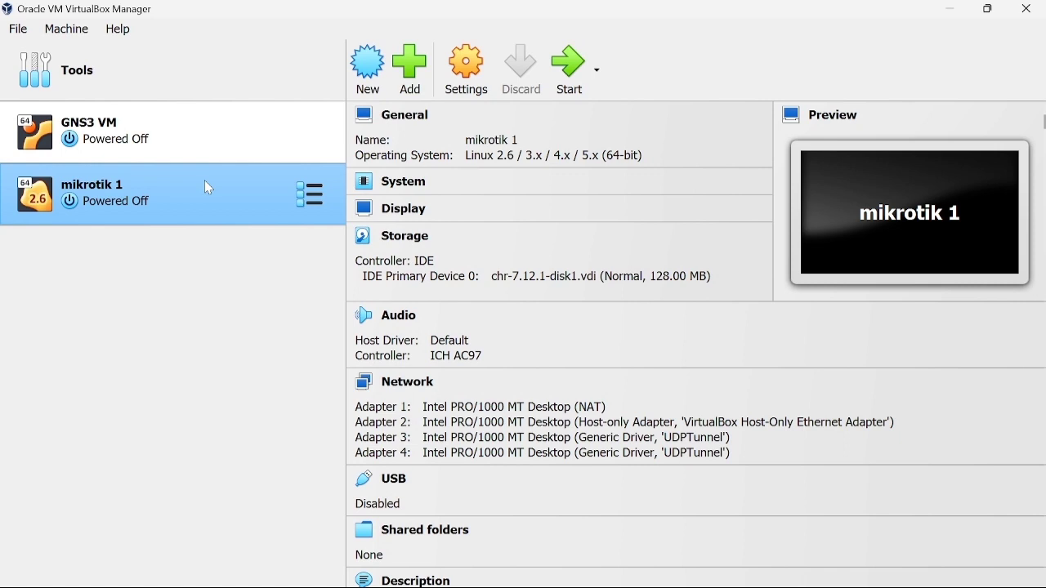
Clone mikrotik 1 into a new virtual machine named 'mikrotik 2'.
{"action": "right_click", "coordinate": [209, 188]}
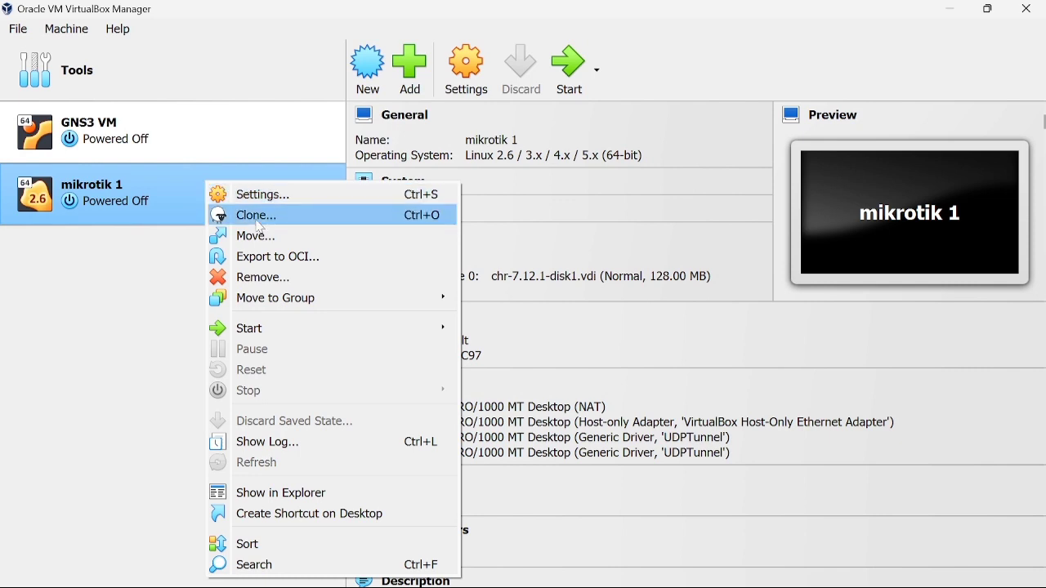
{"action": "left_click", "coordinate": [260, 220]}
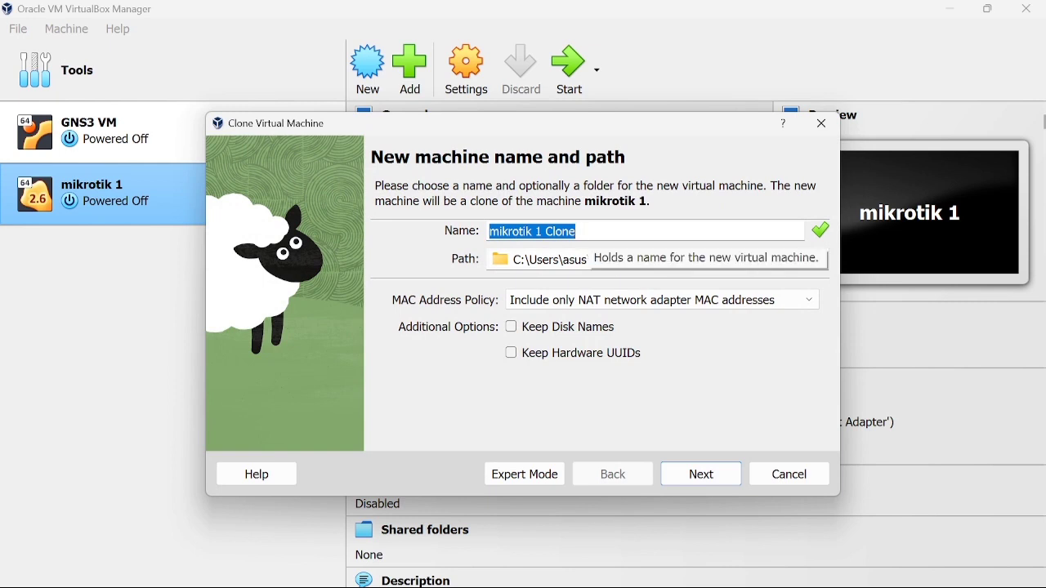
{"action": "key", "text": "End"}
{"action": "key", "text": "shift+Left"}
{"action": "key", "text": "shift+Left"}
{"action": "key", "text": "shift+Left"}
{"action": "key", "text": "shift+Left"}
{"action": "key", "text": "shift+Left"}
{"action": "key", "text": "shift+Left"}
{"action": "key", "text": "shift+Left"}
{"action": "key", "text": "shift+Left"}
{"action": "key", "text": "BackSpace"}
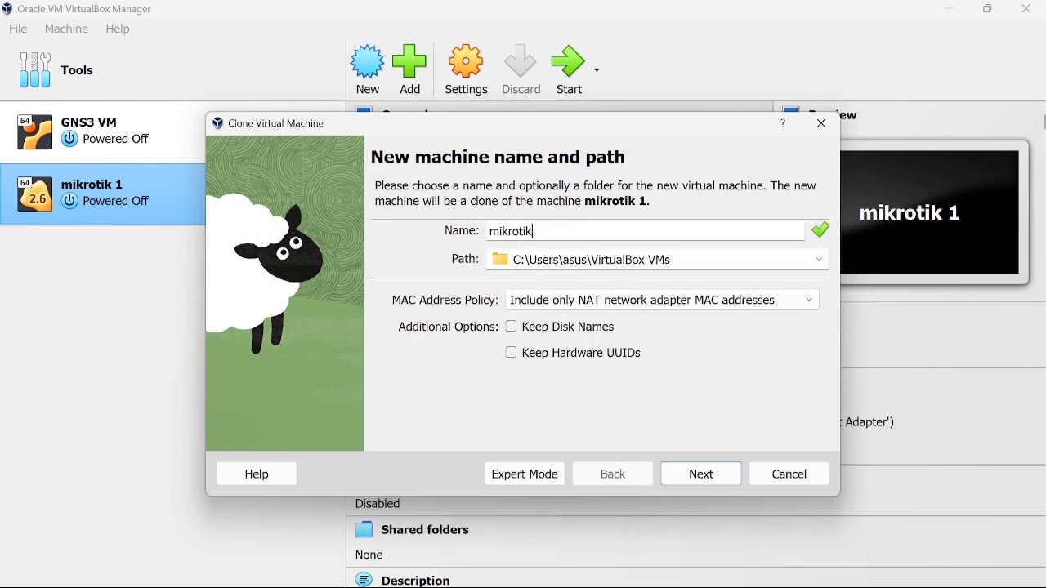
{"action": "type", "text": "2"}
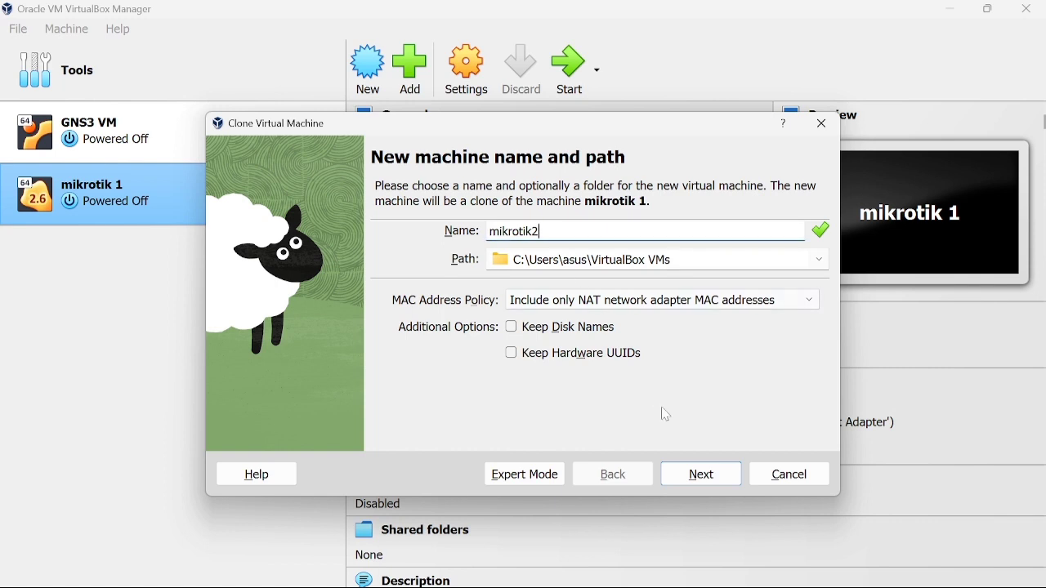
{"action": "key", "text": "BackSpace"}
{"action": "type", "text": "2"}
{"action": "left_click", "coordinate": [702, 478]}
{"action": "left_click", "coordinate": [704, 484]}
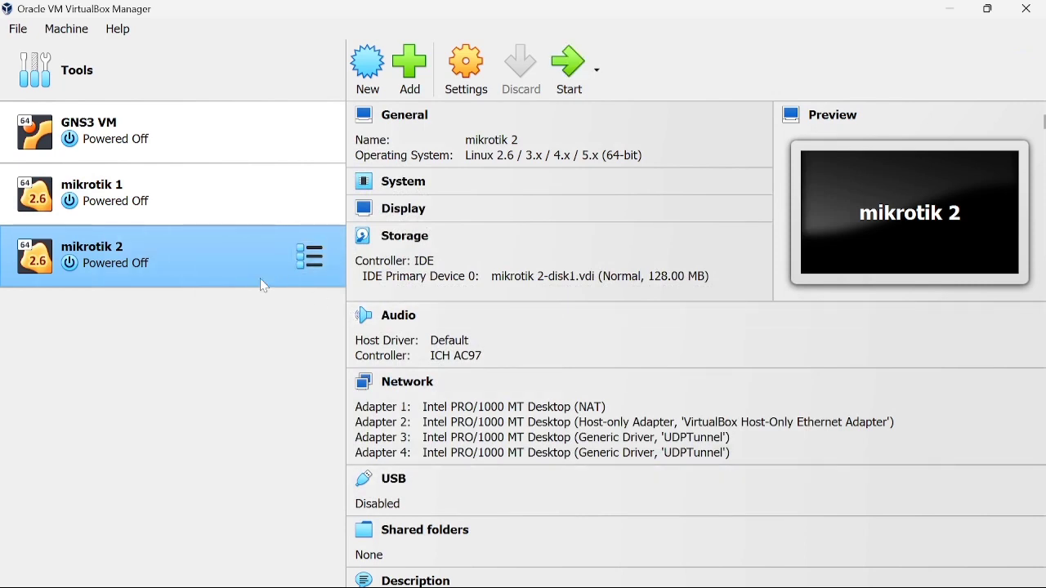
Clone mikrotik 2 into a new virtual machine named 'mikrotik 3'.
{"action": "right_click", "coordinate": [260, 274]}
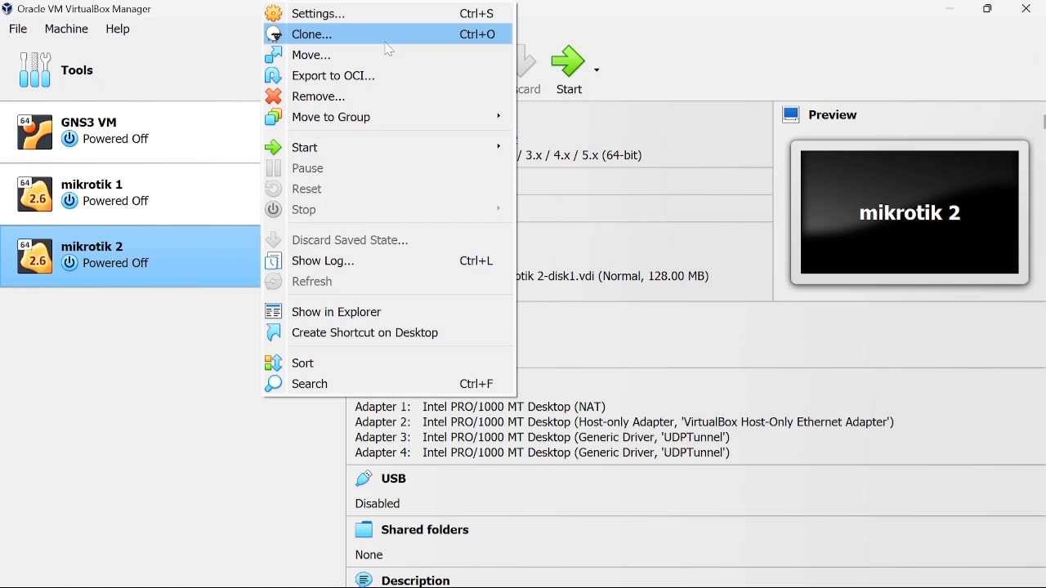
{"action": "left_click", "coordinate": [388, 45]}
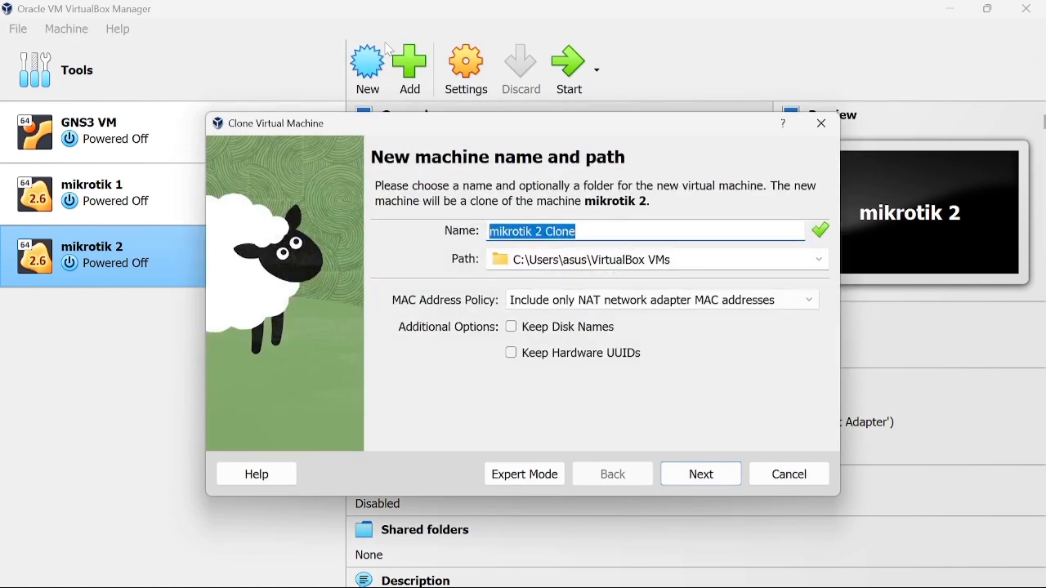
{"action": "left_click", "coordinate": [577, 231]}
{"action": "mouse_move", "coordinate": [578, 231]}
{"action": "left_mouse_down"}
{"action": "mouse_move", "coordinate": [524, 231]}
{"action": "mouse_move", "coordinate": [546, 232]}
{"action": "mouse_move", "coordinate": [535, 232]}
{"action": "left_mouse_up"}
{"action": "key", "text": "BackSpace"}
{"action": "type", "text": "3"}
{"action": "left_click", "coordinate": [701, 474]}
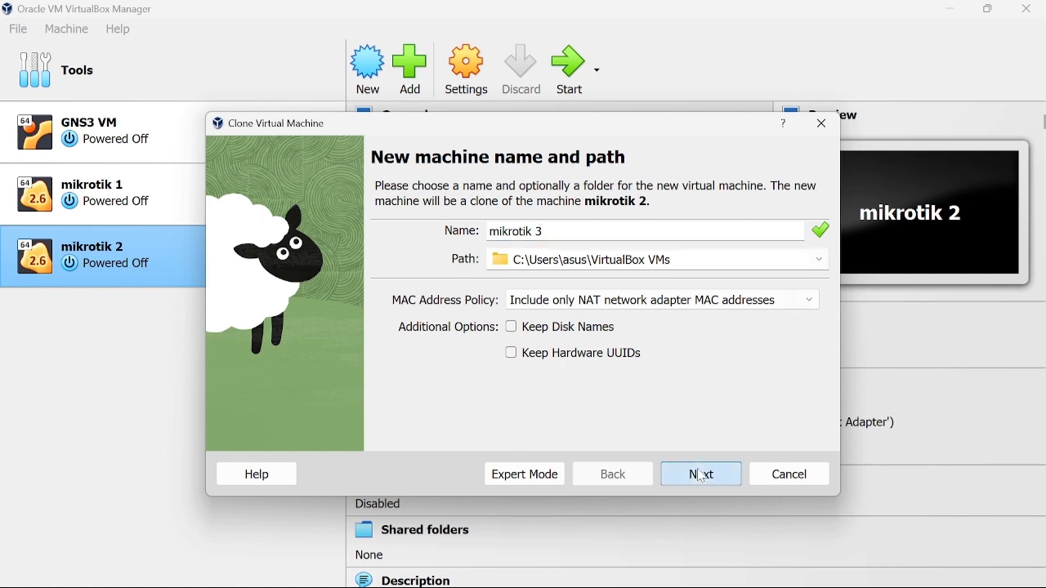
{"action": "left_click", "coordinate": [701, 475]}
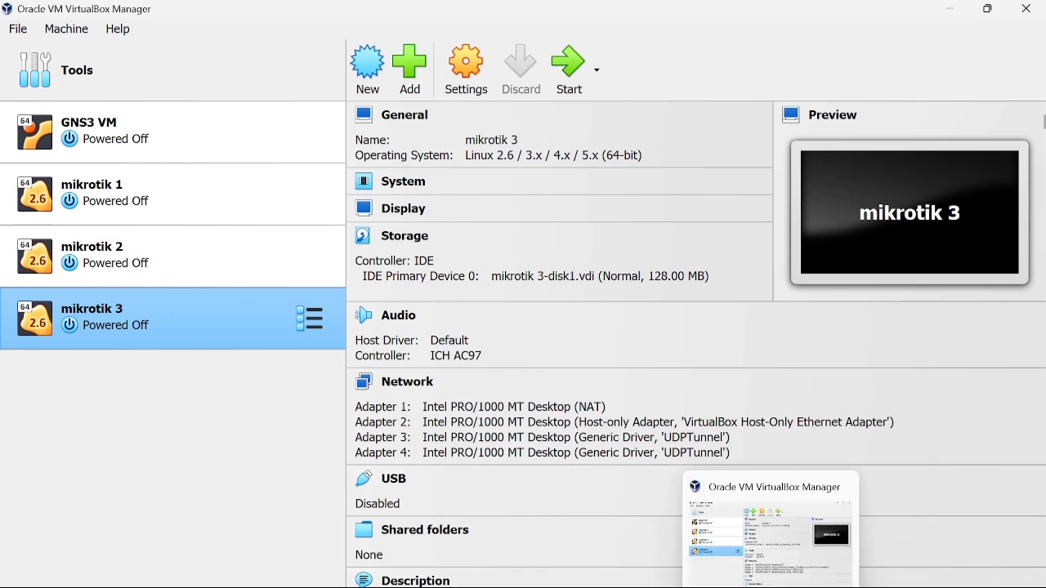
Launch GNS3, list all devices, and dismiss the untitled project's path-exists error.
{"action": "left_click", "coordinate": [771, 587]}
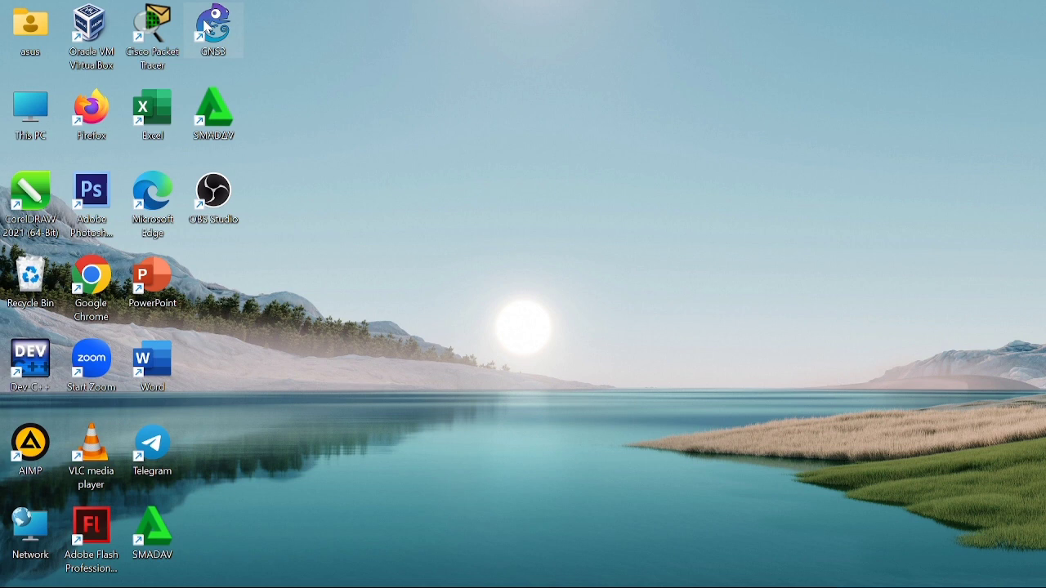
{"action": "double_click", "coordinate": [211, 28]}
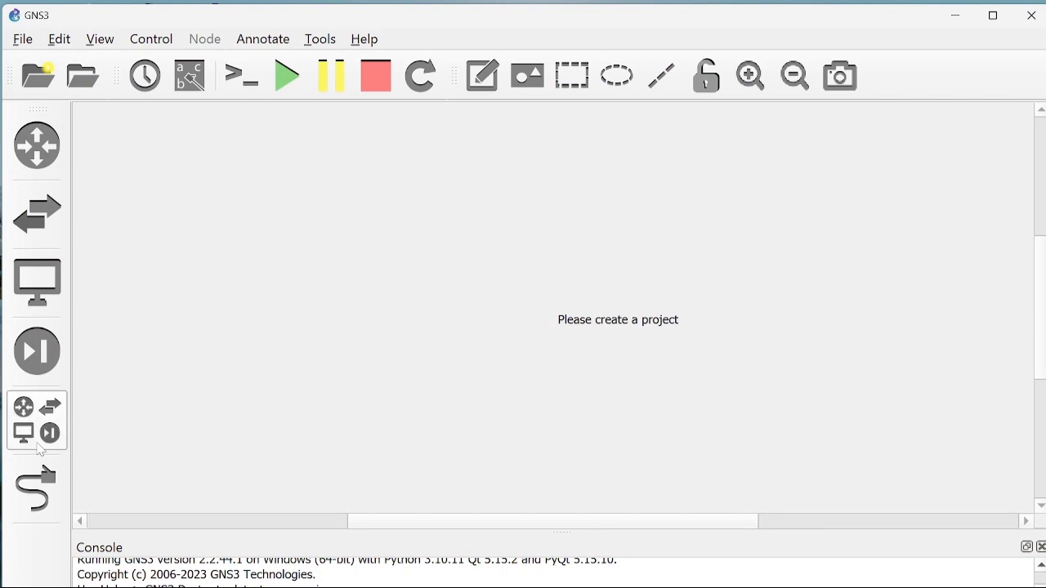
{"action": "left_click", "coordinate": [41, 450]}
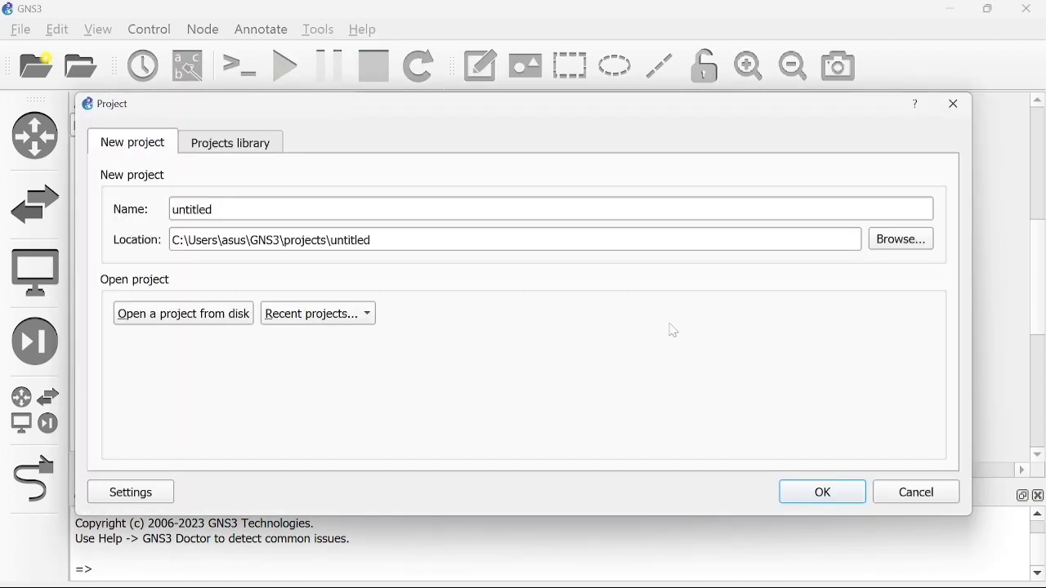
{"action": "left_click", "coordinate": [831, 501]}
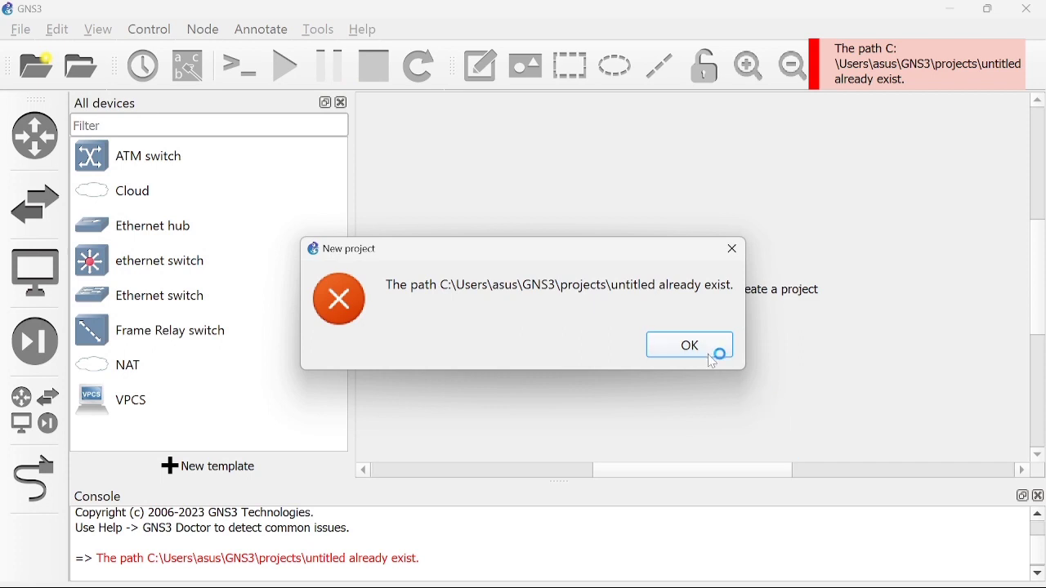
{"action": "left_click", "coordinate": [712, 361]}
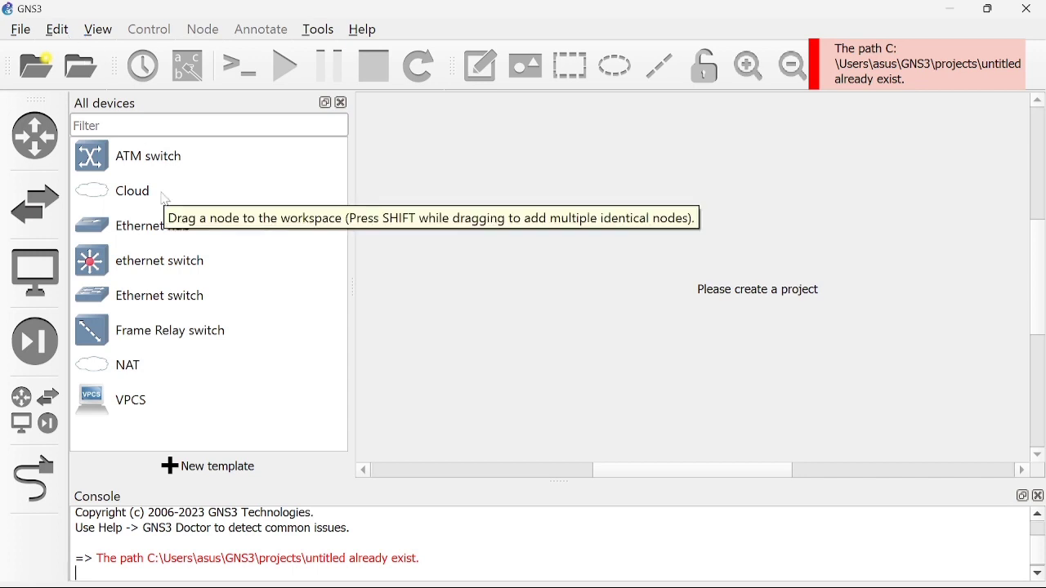
{"action": "left_click", "coordinate": [60, 31]}
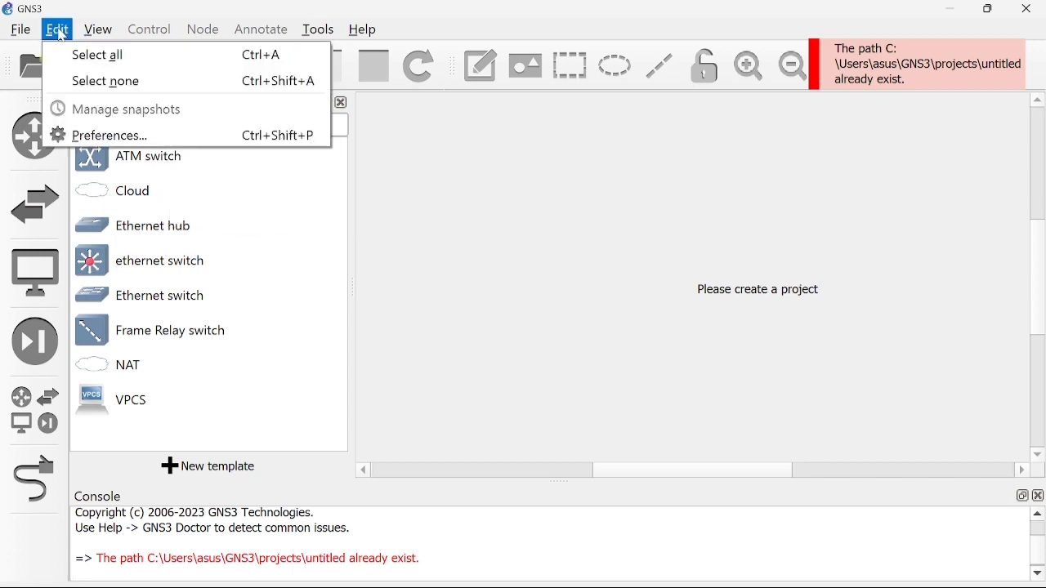
Add a local VirtualBox VM template for GNS3 VM in Preferences.
{"action": "left_click", "coordinate": [133, 134]}
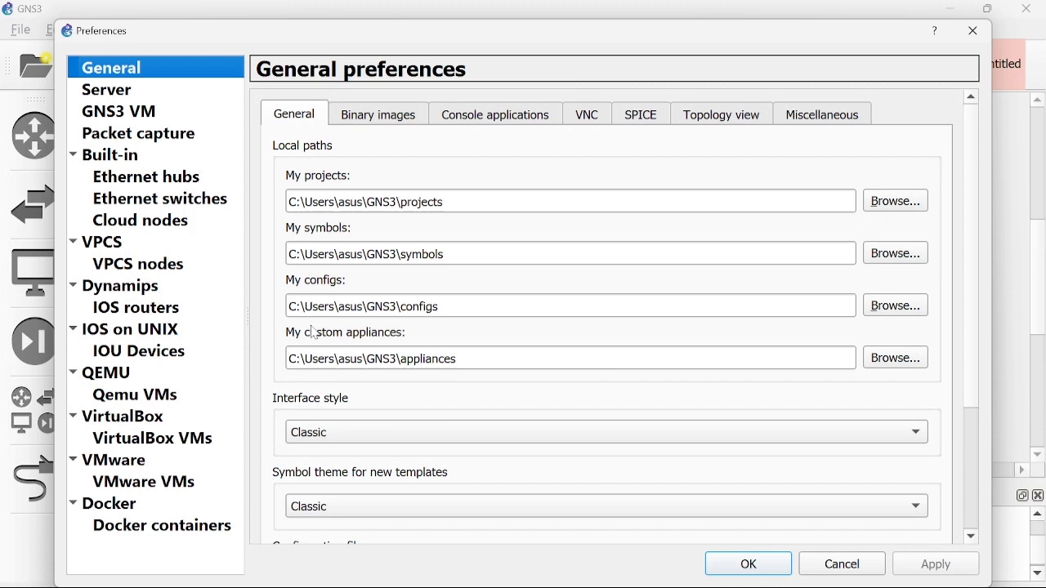
{"action": "left_click", "coordinate": [149, 439]}
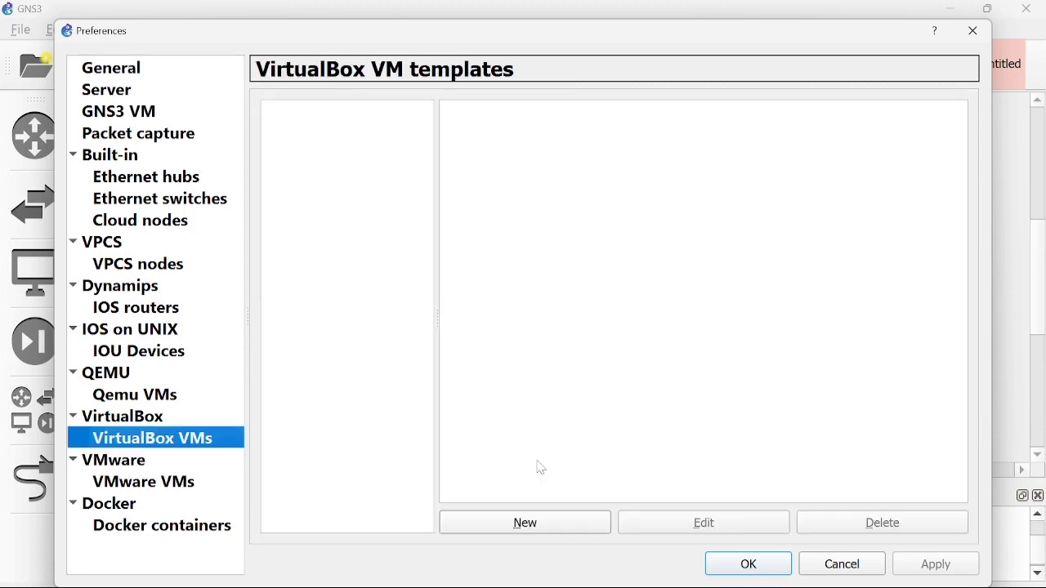
{"action": "left_click", "coordinate": [544, 523]}
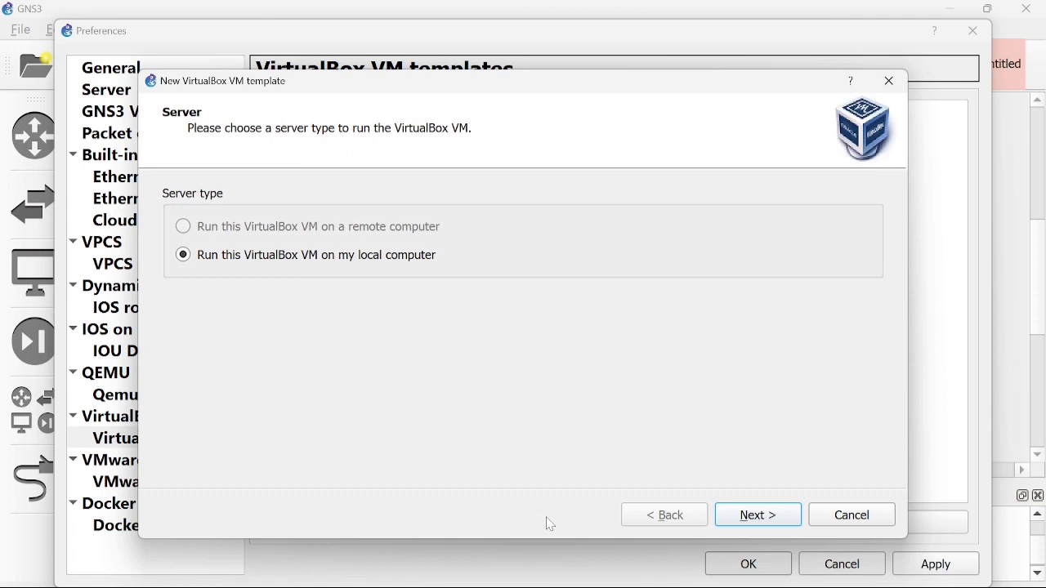
{"action": "left_click", "coordinate": [779, 525]}
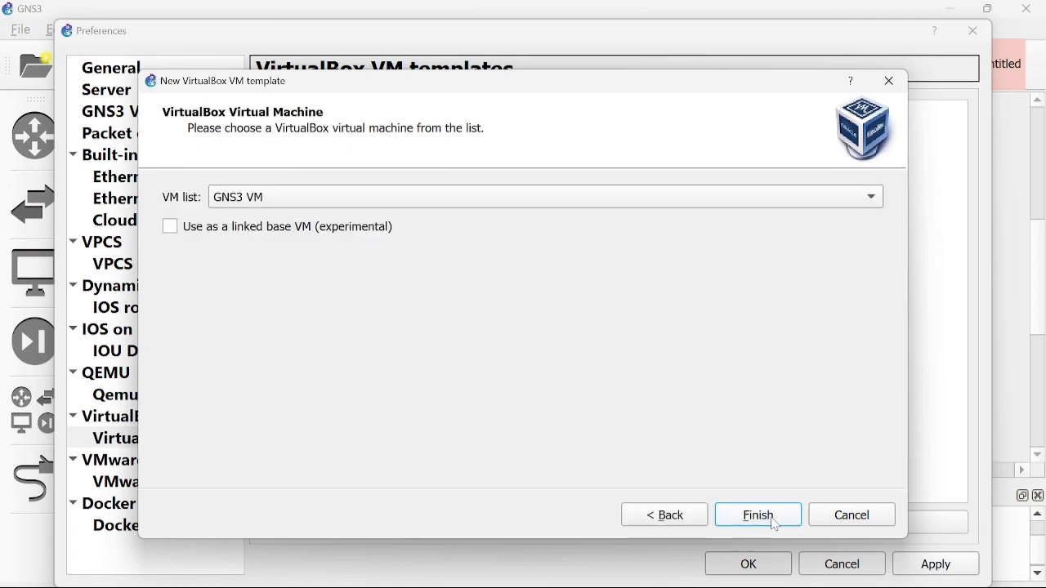
{"action": "left_click", "coordinate": [881, 199]}
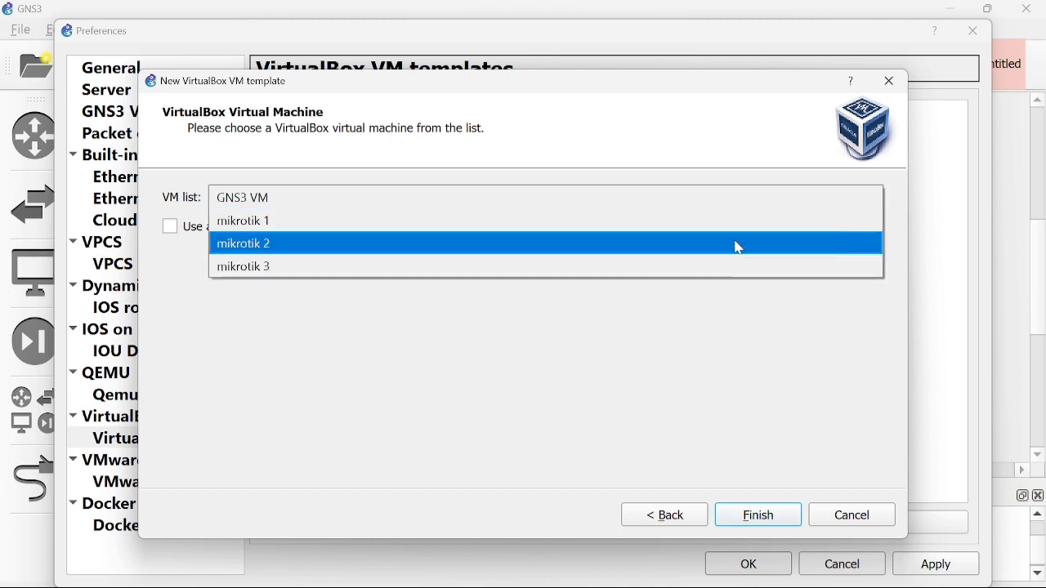
{"action": "left_click", "coordinate": [722, 200]}
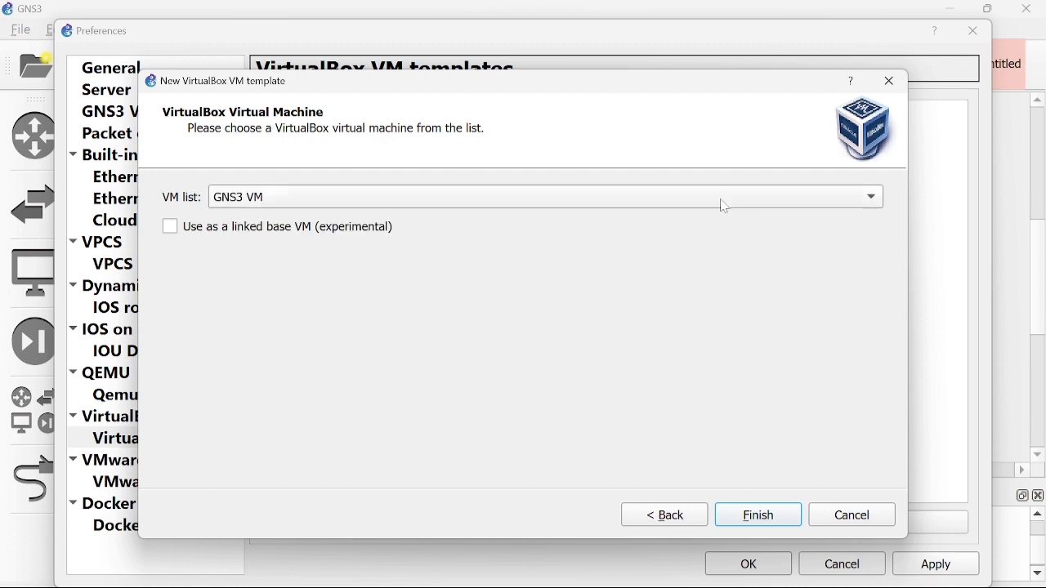
{"action": "left_click", "coordinate": [739, 523]}
Add a second local VirtualBox VM template for mikrotik 1.
{"action": "left_click", "coordinate": [548, 523]}
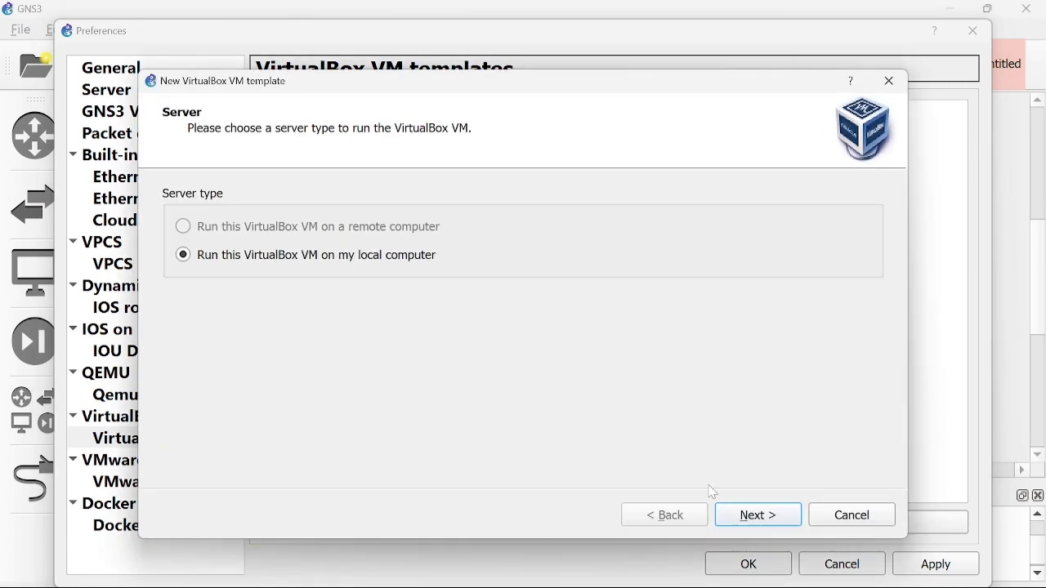
{"action": "left_click", "coordinate": [758, 513]}
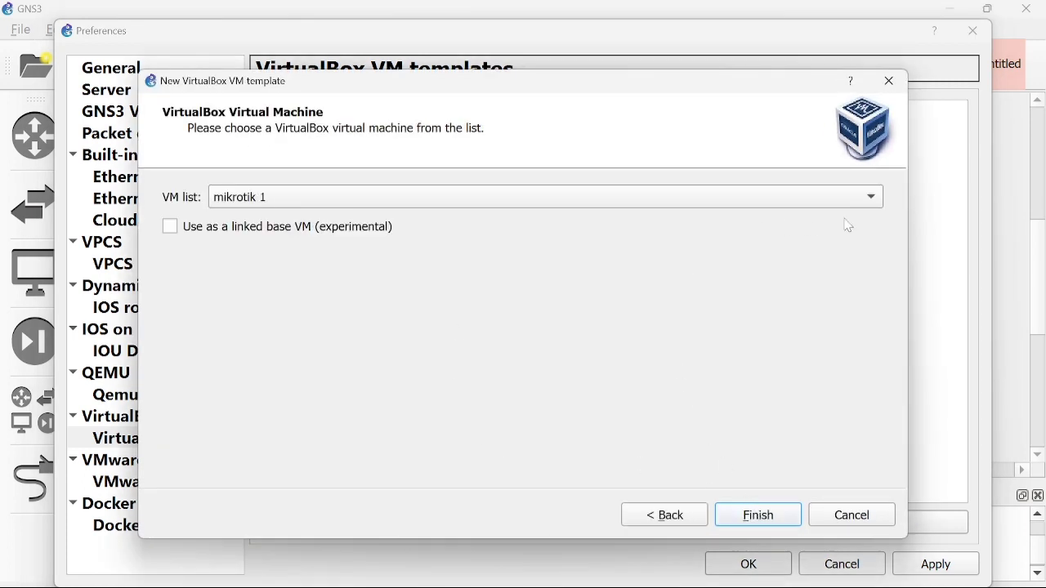
{"action": "left_click", "coordinate": [875, 200]}
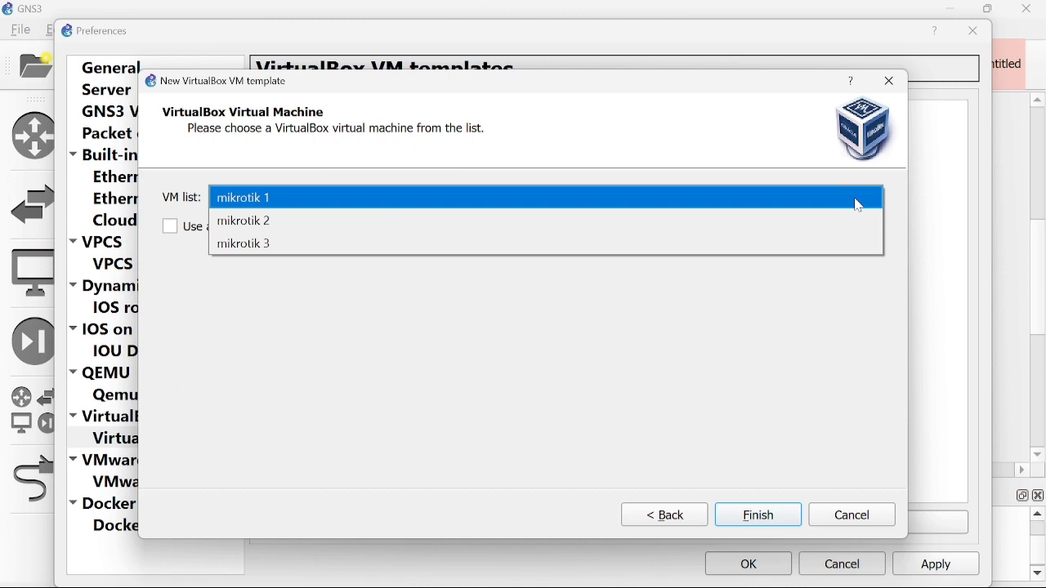
{"action": "left_click", "coordinate": [855, 204]}
{"action": "left_click", "coordinate": [758, 515]}
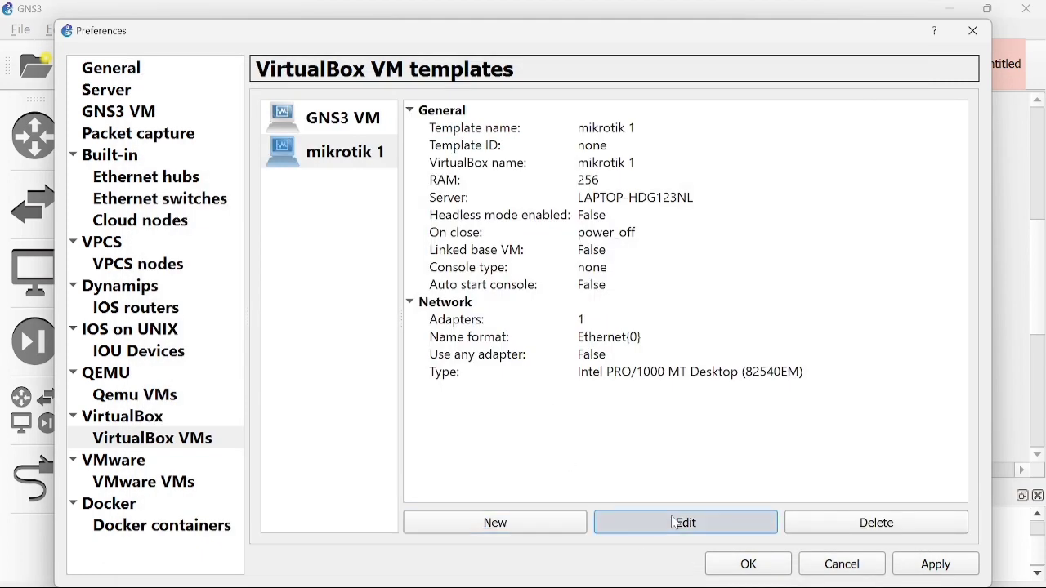
Give the mikrotik 1 template the router symbol, Routers category and telnet console.
{"action": "left_click", "coordinate": [646, 525]}
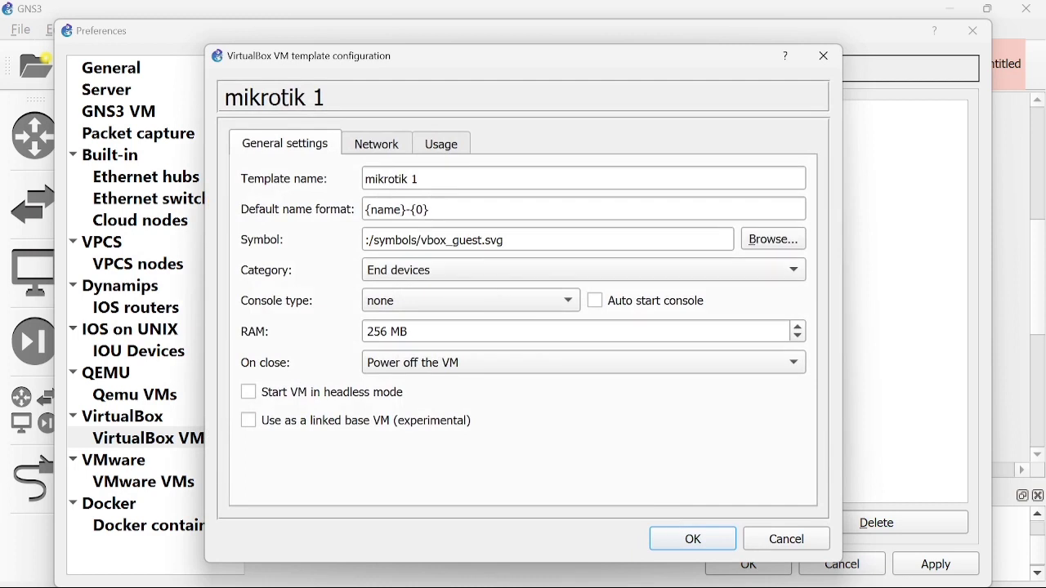
{"action": "left_click_drag", "start_coordinate": [483, 240], "coordinate": [421, 241]}
{"action": "key", "text": "BackSpace"}
{"action": "type", "text": "router"}
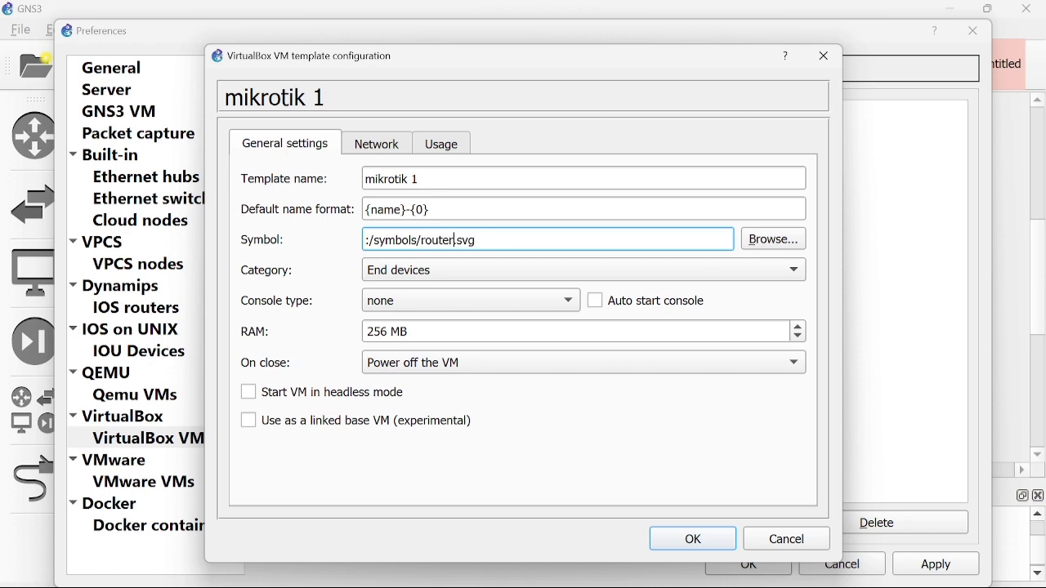
{"action": "left_click", "coordinate": [443, 275]}
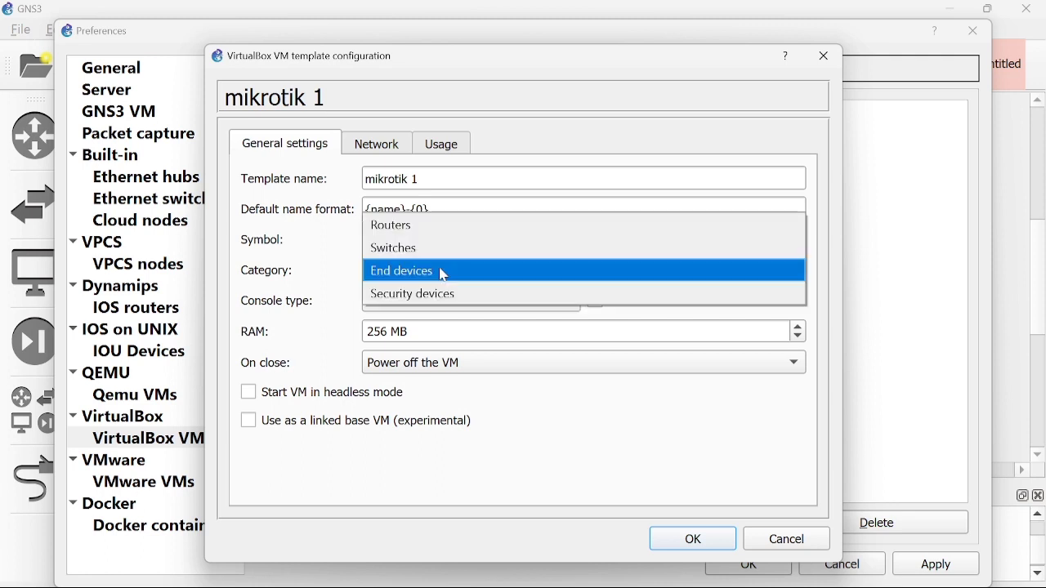
{"action": "left_click", "coordinate": [428, 232]}
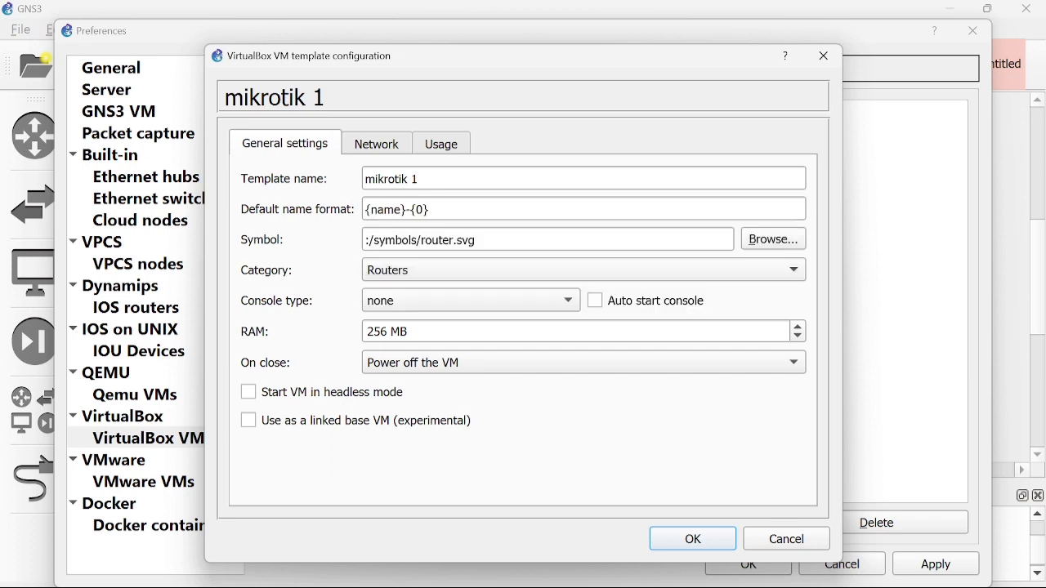
{"action": "left_click", "coordinate": [447, 308]}
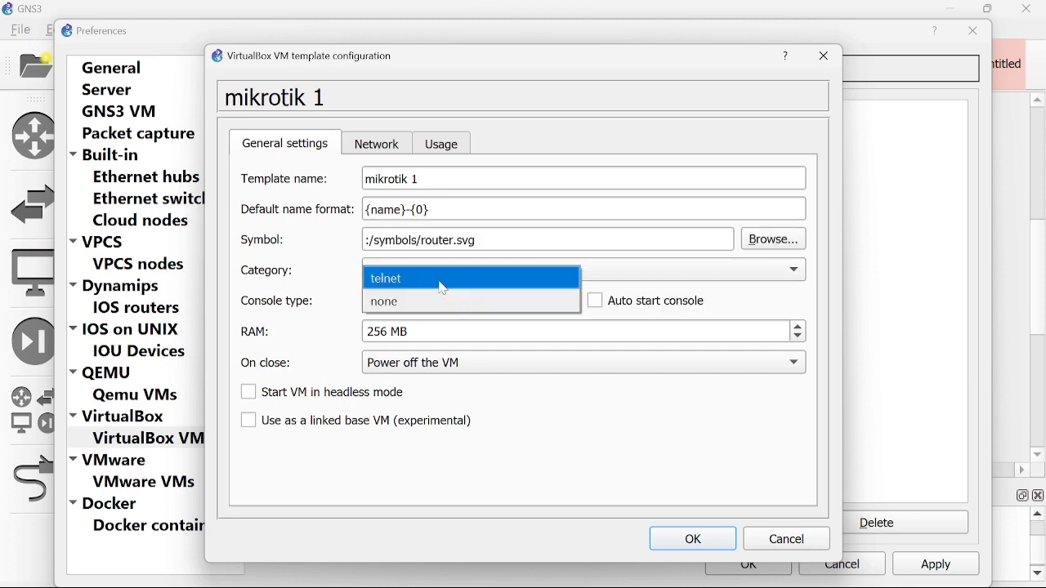
{"action": "left_click", "coordinate": [443, 280]}
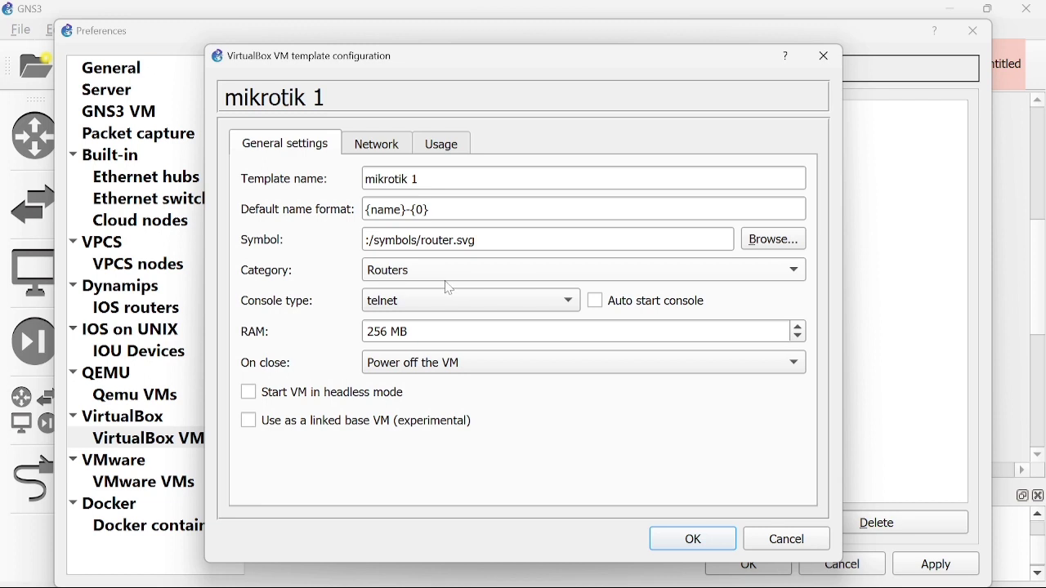
Set mikrotik 1 to 8 network adapters with name format Ethernet{1} and save.
{"action": "left_click", "coordinate": [403, 144]}
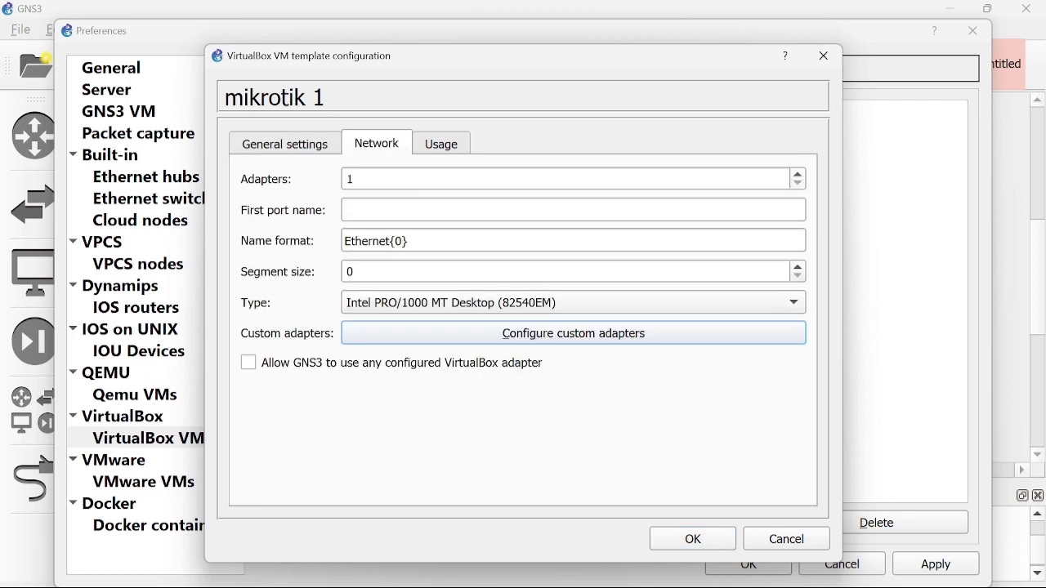
{"action": "left_click", "coordinate": [353, 179]}
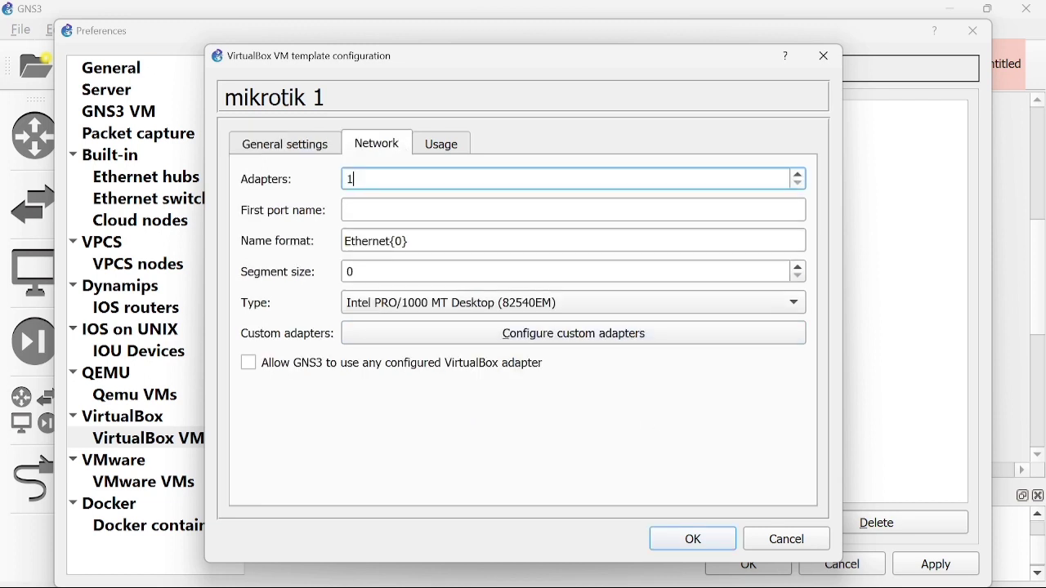
{"action": "type", "text": "8"}
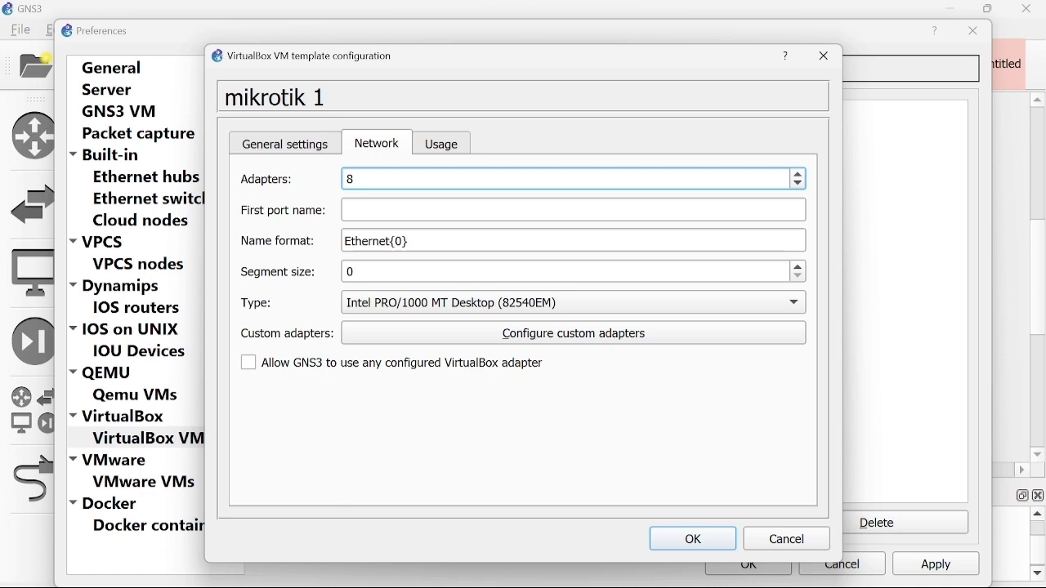
{"action": "left_click", "coordinate": [403, 241]}
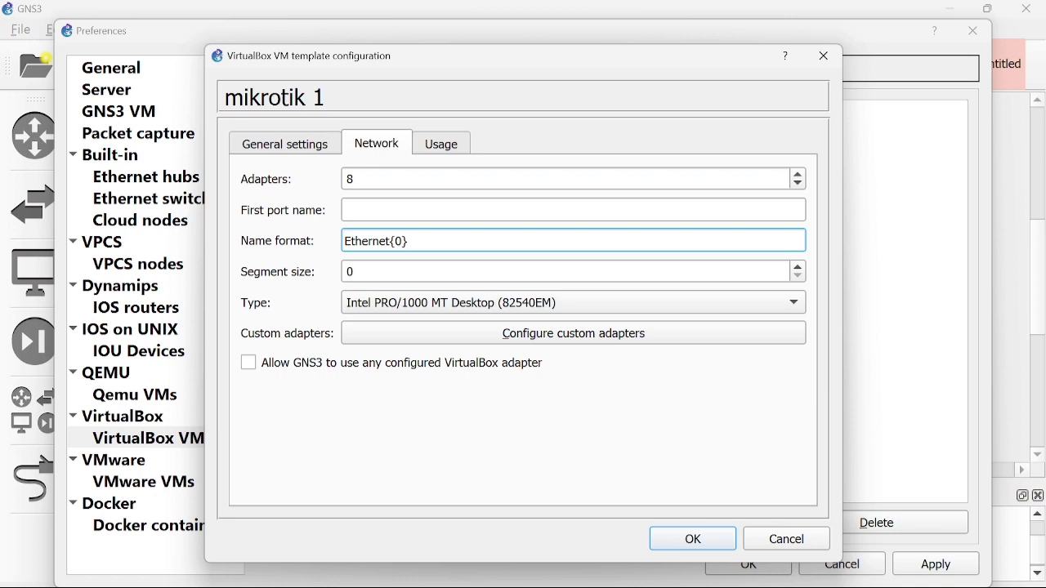
{"action": "key", "text": "BackSpace"}
{"action": "type", "text": "1"}
{"action": "left_click", "coordinate": [695, 540]}
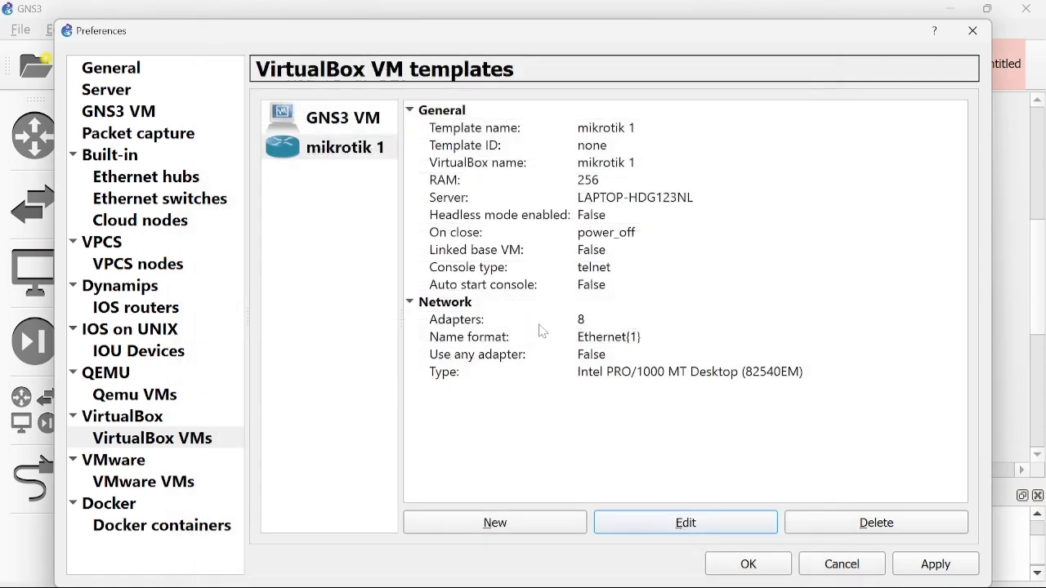
Add a local VirtualBox VM template for mikrotik 2.
{"action": "left_click", "coordinate": [526, 524]}
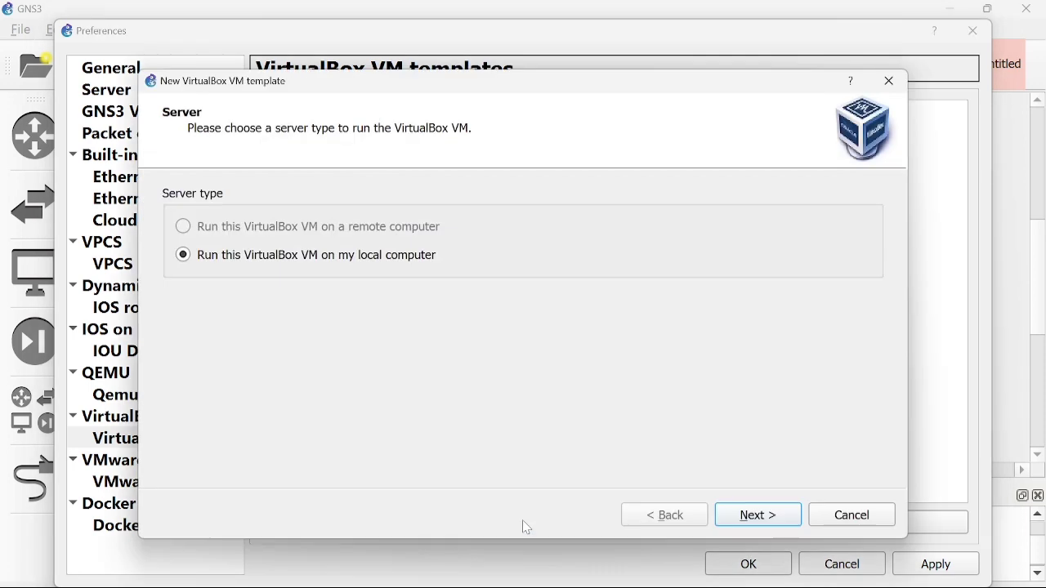
{"action": "left_click", "coordinate": [757, 522]}
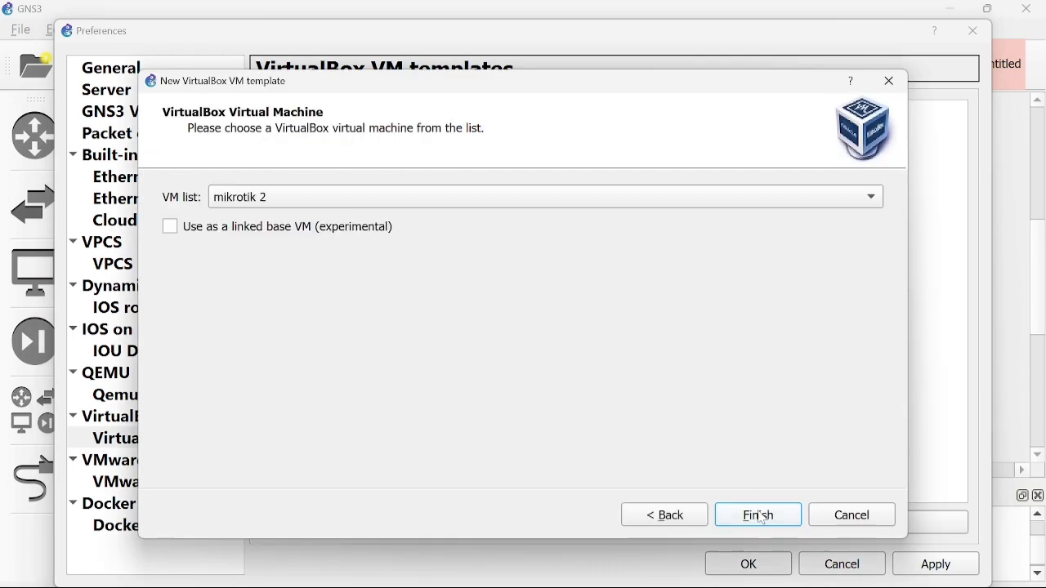
{"action": "left_click", "coordinate": [759, 515]}
Give the mikrotik 2 template the router symbol, Routers category and telnet console.
{"action": "left_click", "coordinate": [686, 523]}
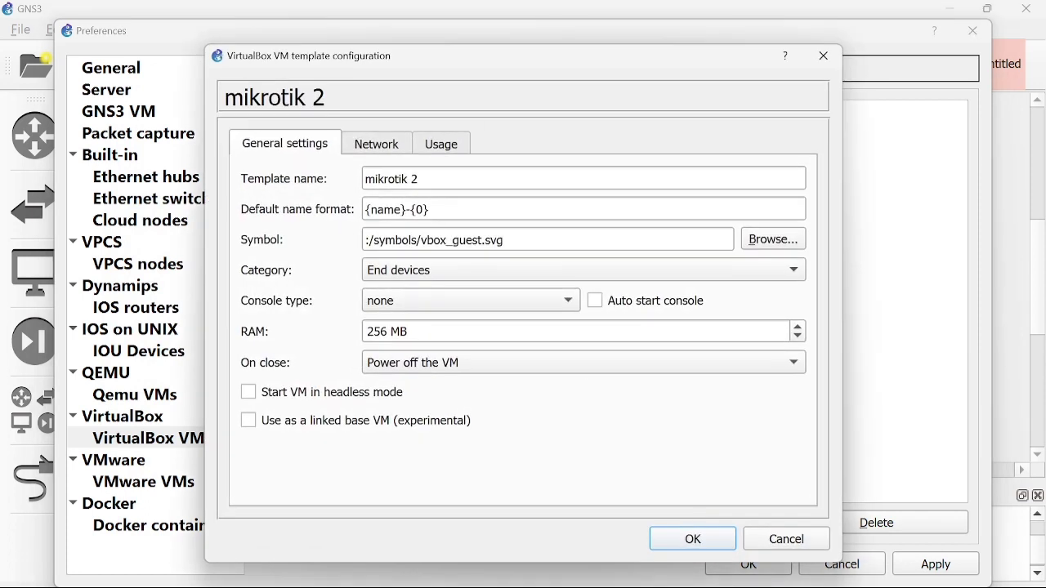
{"action": "left_click_drag", "start_coordinate": [479, 241], "coordinate": [426, 240]}
{"action": "key", "text": "BackSpace"}
{"action": "key", "text": "BackSpace"}
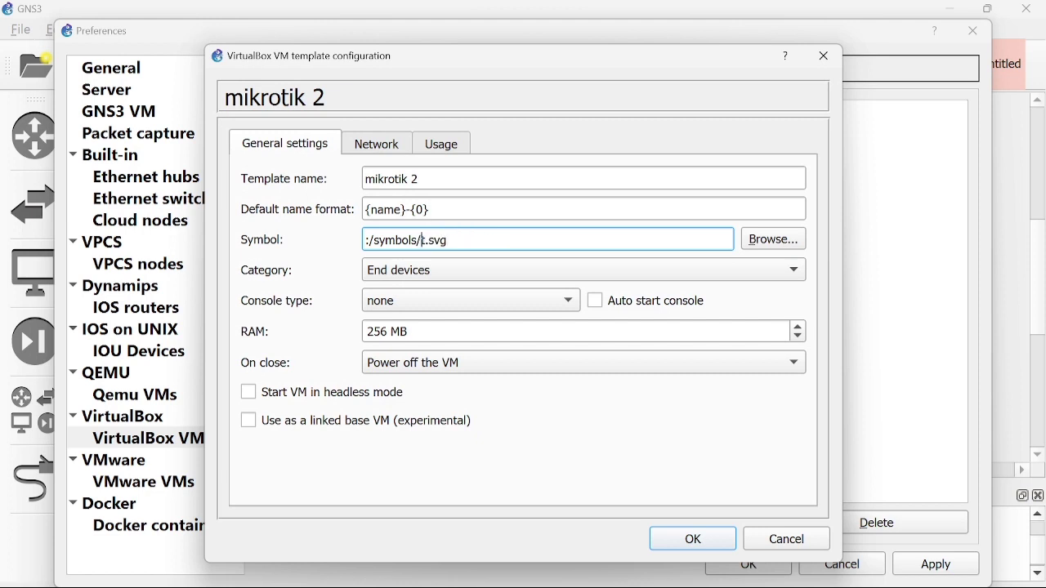
{"action": "key", "text": "BackSpace"}
{"action": "type", "text": "router"}
{"action": "left_click", "coordinate": [434, 271]}
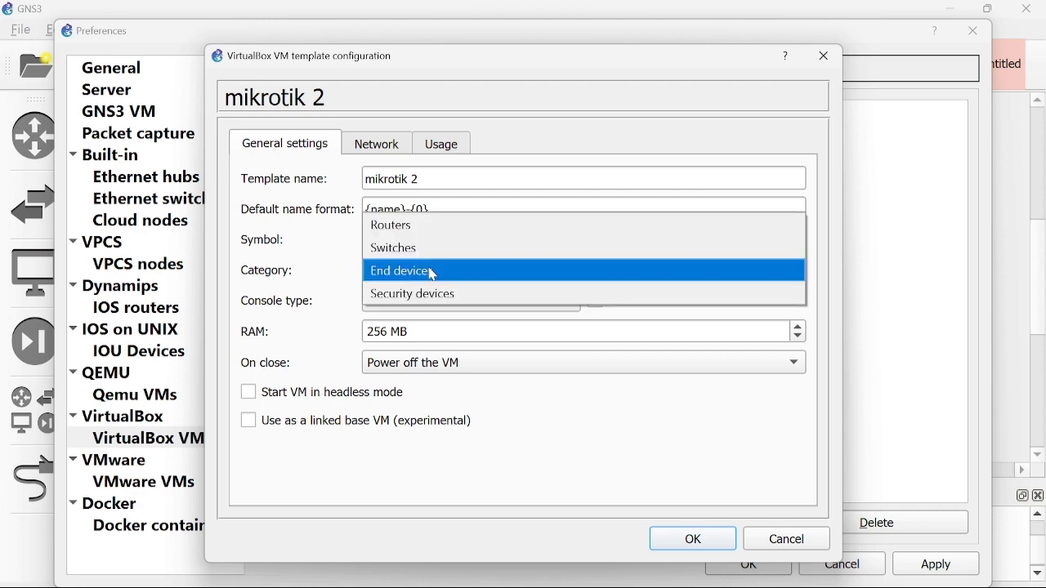
{"action": "left_click", "coordinate": [422, 226]}
{"action": "left_click", "coordinate": [427, 303]}
{"action": "left_click", "coordinate": [425, 288]}
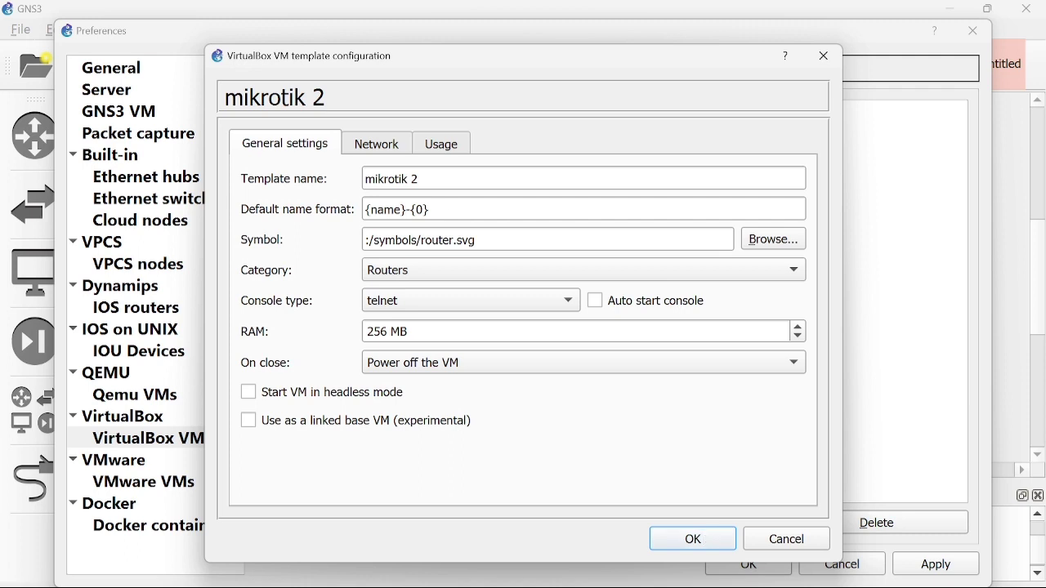
Set mikrotik 2 to 8 network adapters with name format Ethernet{1} and save.
{"action": "left_click", "coordinate": [387, 147]}
{"action": "left_click", "coordinate": [395, 179]}
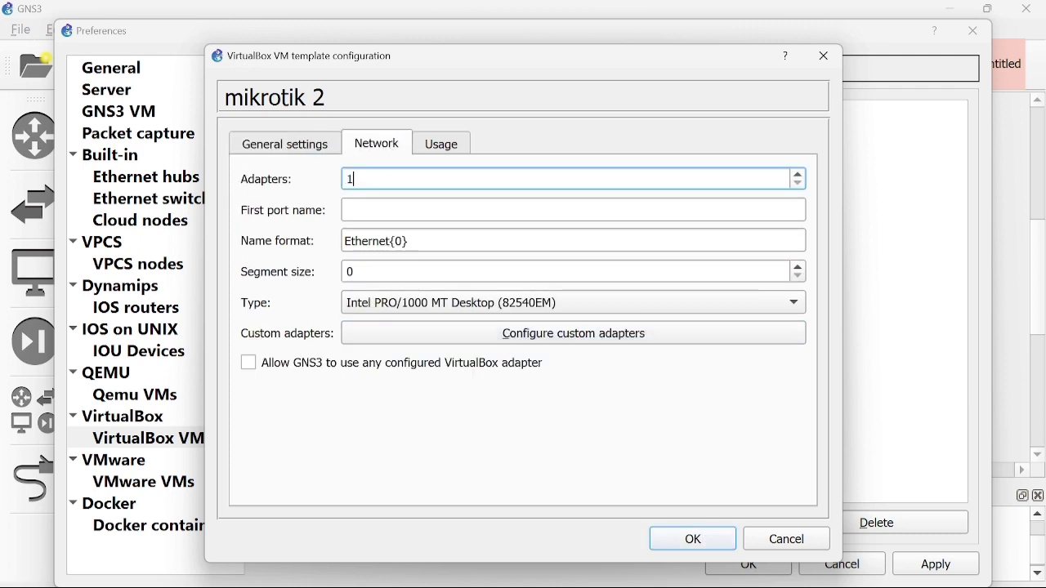
{"action": "key", "text": "BackSpace"}
{"action": "type", "text": "8"}
{"action": "left_click", "coordinate": [404, 242]}
{"action": "key", "text": "BackSpace"}
{"action": "type", "text": "1"}
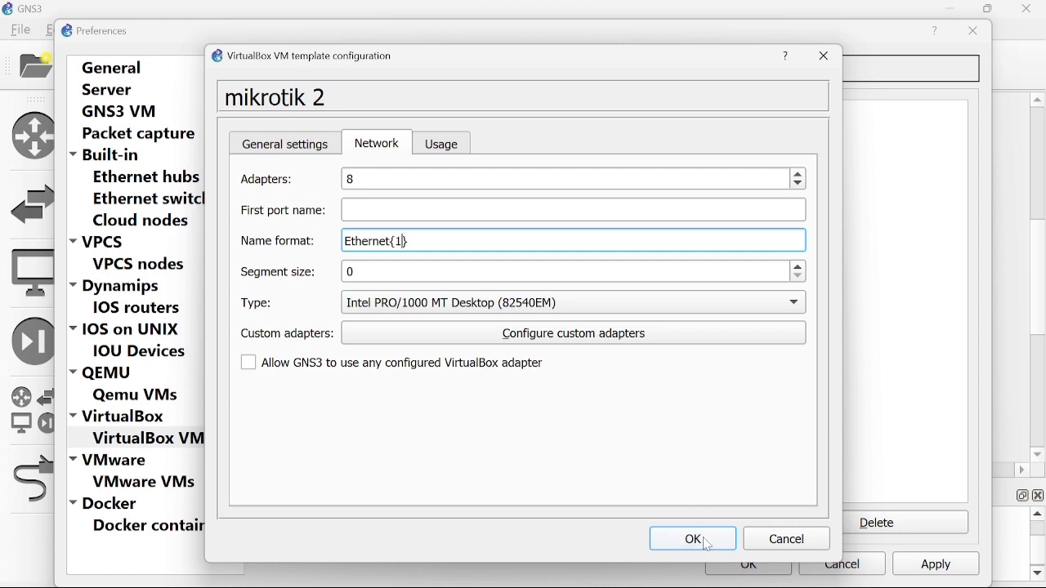
{"action": "left_click", "coordinate": [708, 544]}
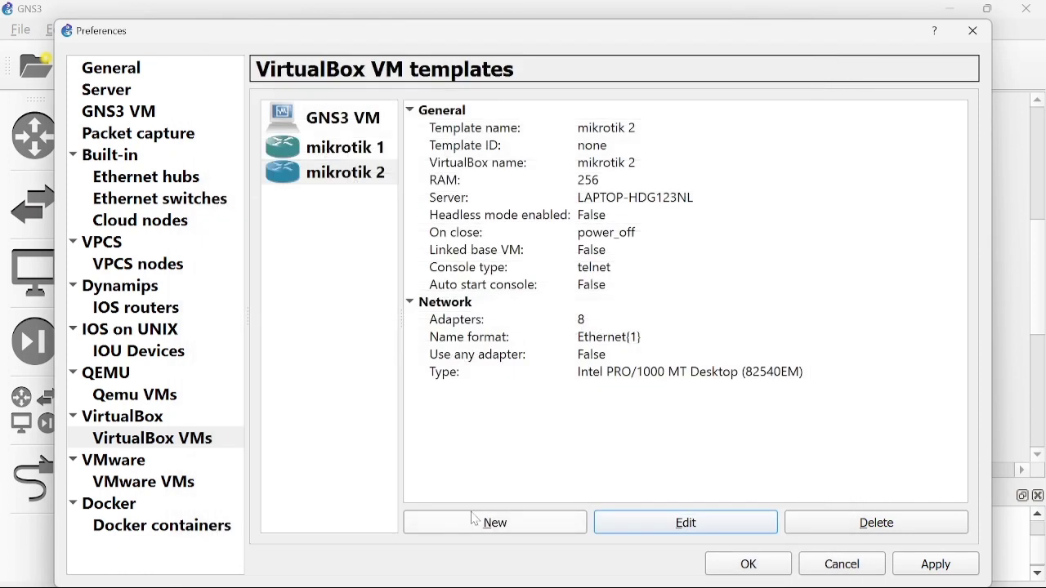
Add mikrotik 3 as a local VirtualBox VM template and change its symbol to router.
{"action": "left_click", "coordinate": [474, 521]}
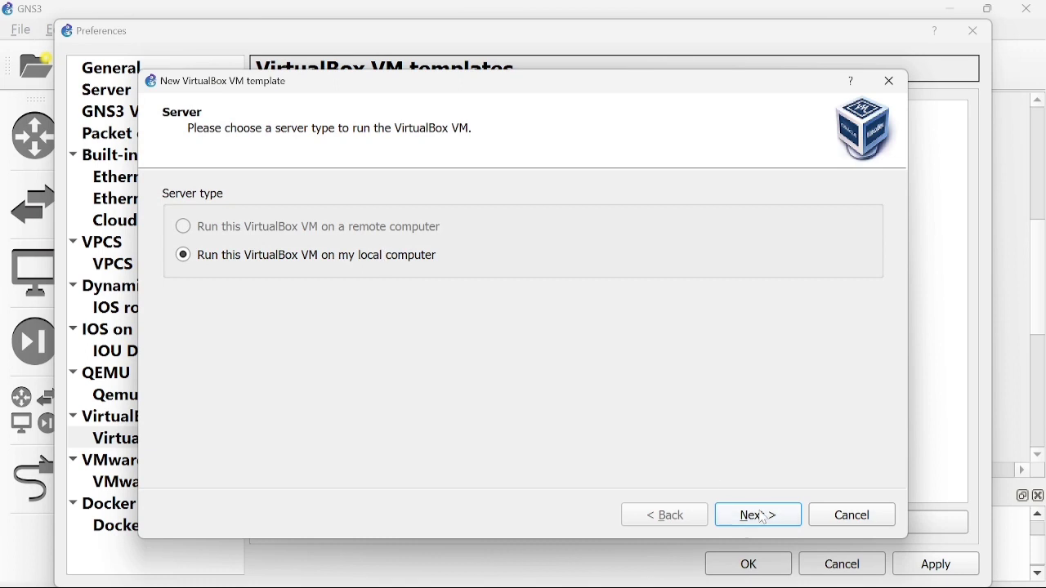
{"action": "left_click", "coordinate": [748, 510]}
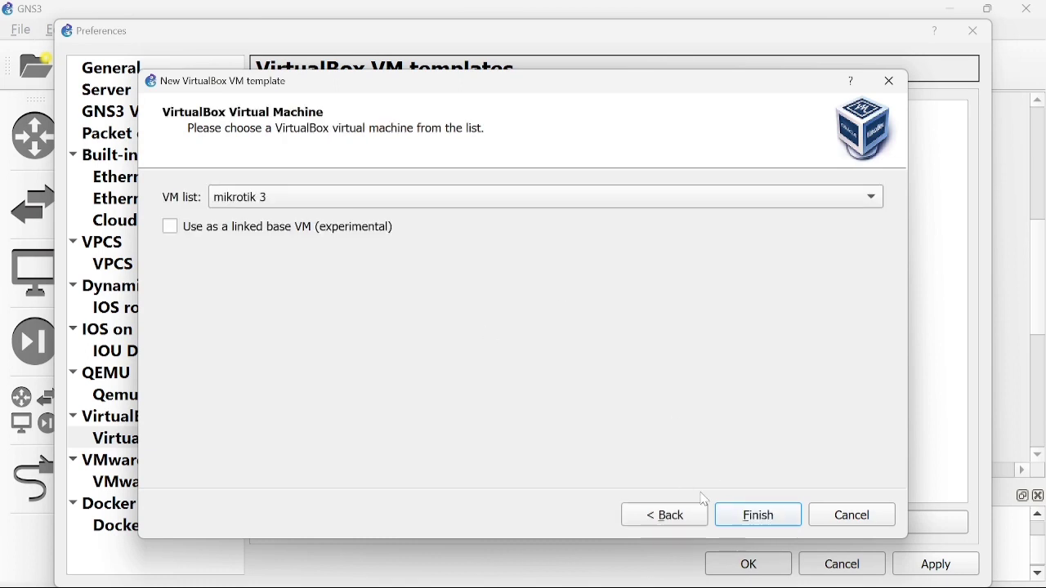
{"action": "left_click", "coordinate": [744, 517]}
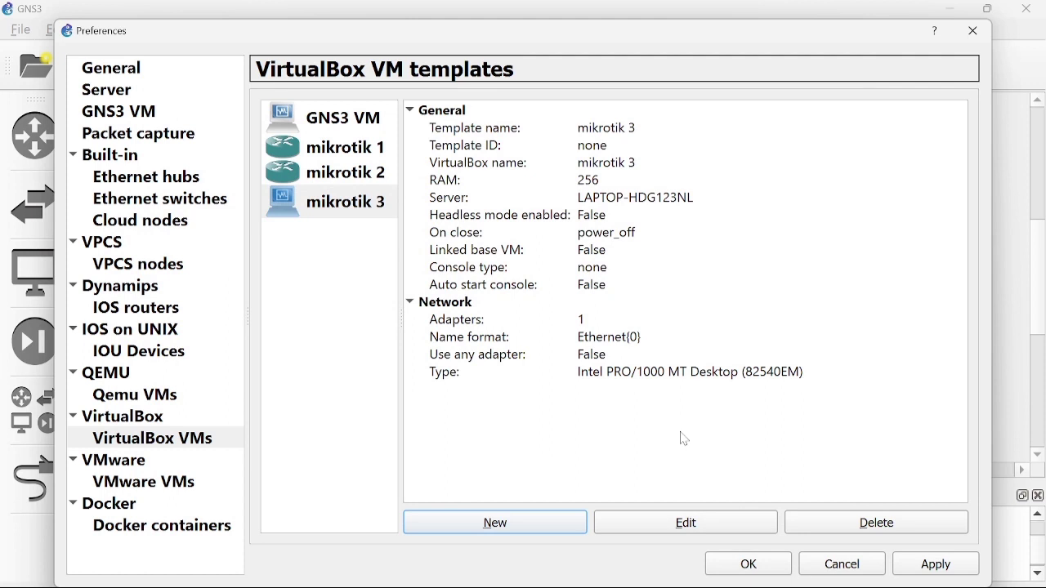
{"action": "left_click", "coordinate": [704, 522]}
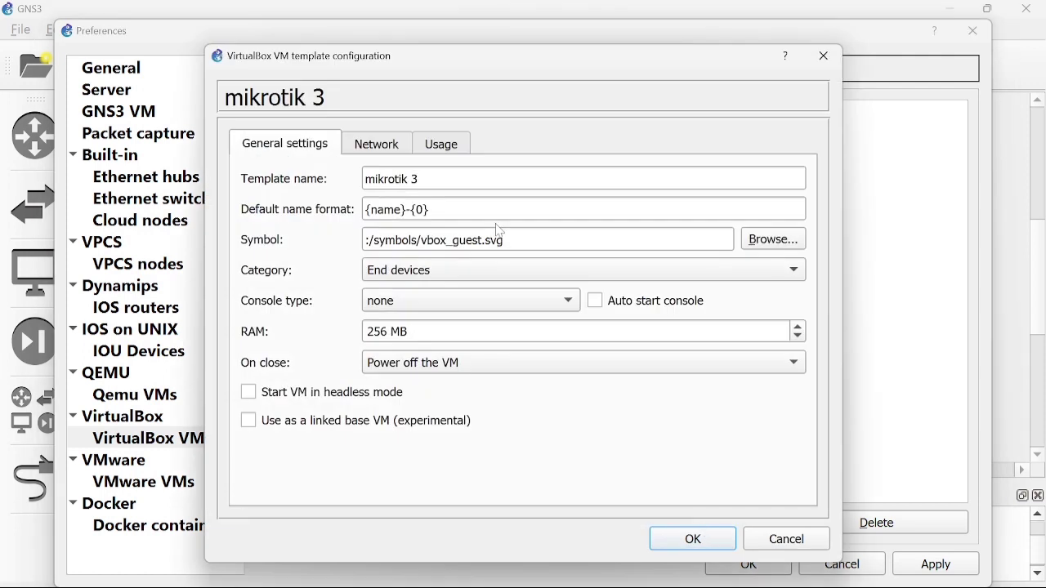
{"action": "left_click_drag", "start_coordinate": [479, 240], "coordinate": [421, 240]}
{"action": "key", "text": "BackSpace"}
{"action": "type", "text": "router"}
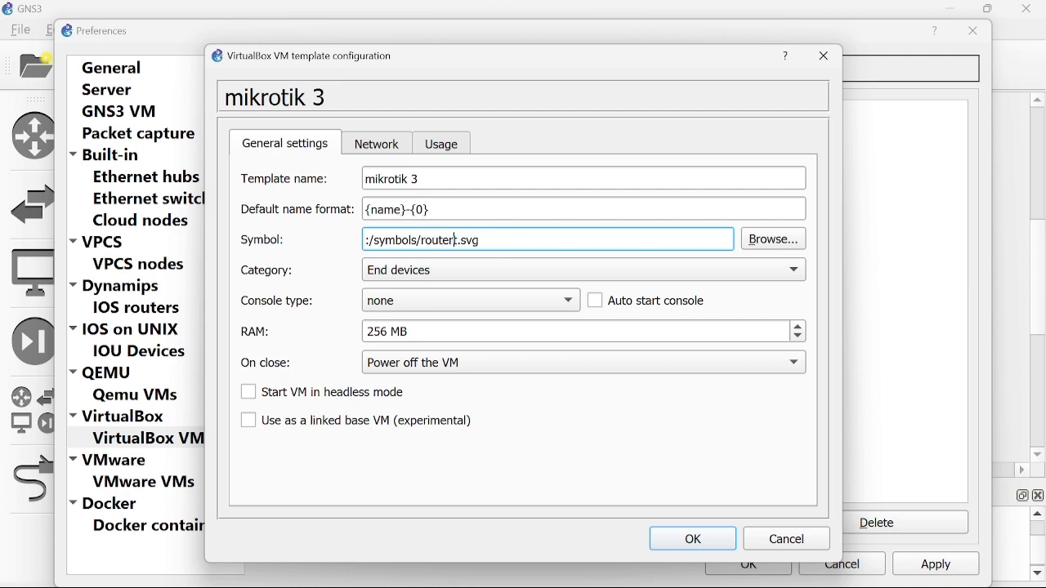
Set the mikrotik 3 template category to Routers, console to telnet, and adapters to 8.
{"action": "left_click", "coordinate": [433, 270]}
{"action": "left_click", "coordinate": [420, 229]}
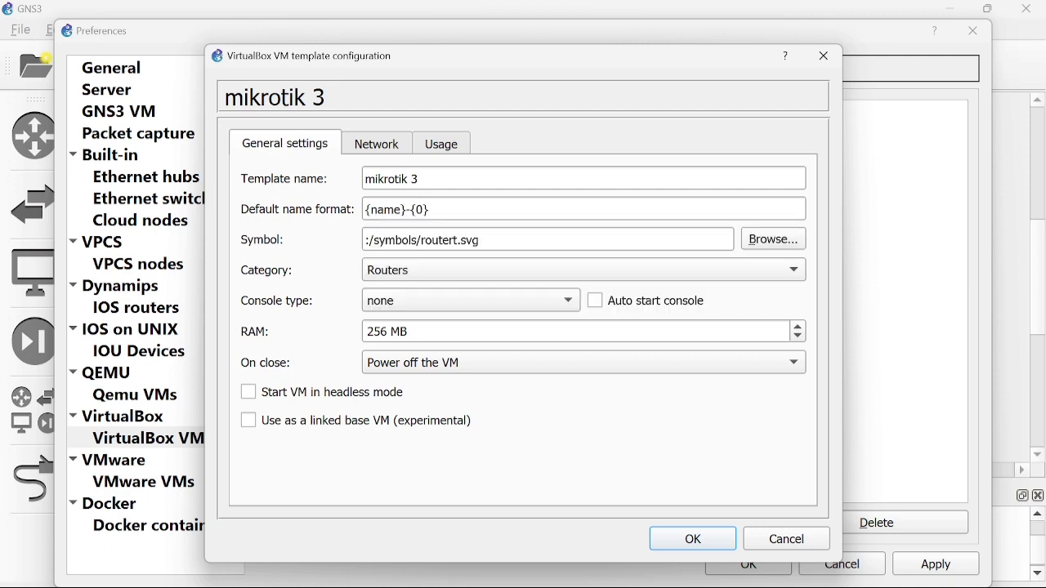
{"action": "left_click", "coordinate": [434, 311]}
{"action": "left_click", "coordinate": [430, 282]}
{"action": "left_click", "coordinate": [386, 156]}
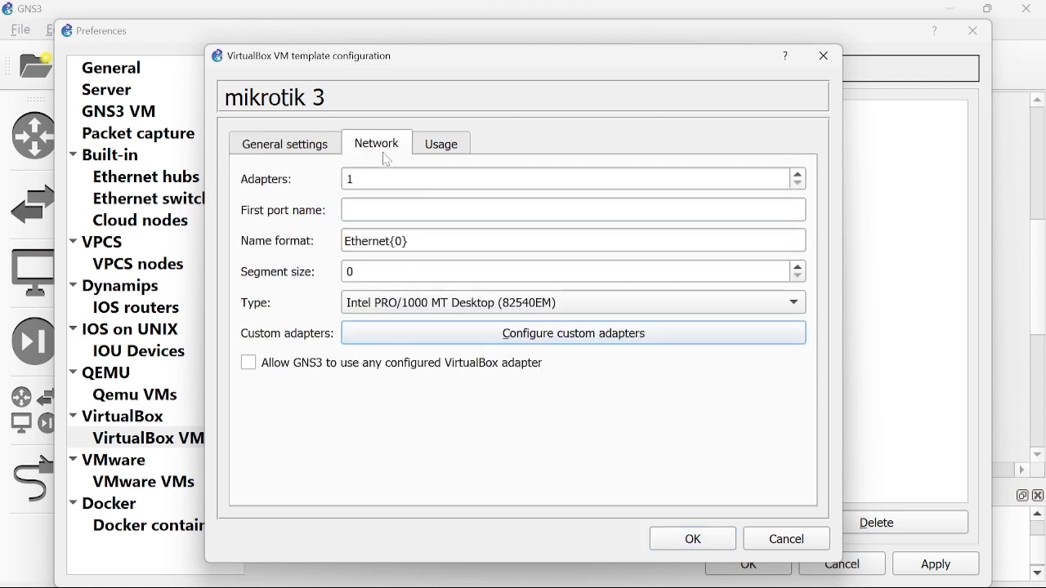
{"action": "key", "text": "BackSpace"}
{"action": "type", "text": "8"}
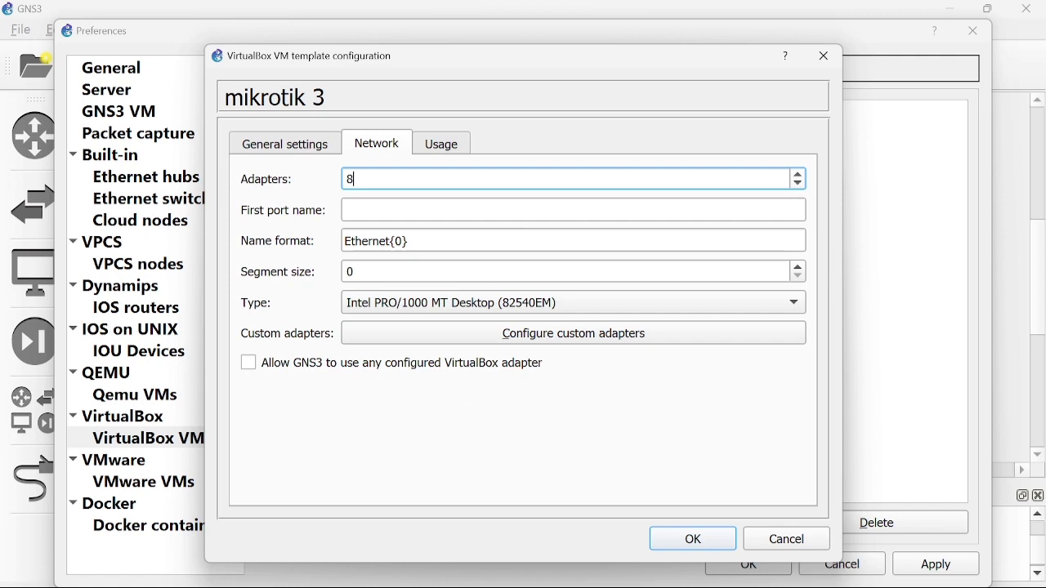
Set the interface name format to Ethernet{1}, then save and apply the template changes.
{"action": "left_click", "coordinate": [404, 241]}
{"action": "key", "text": "BackSpace"}
{"action": "type", "text": "1"}
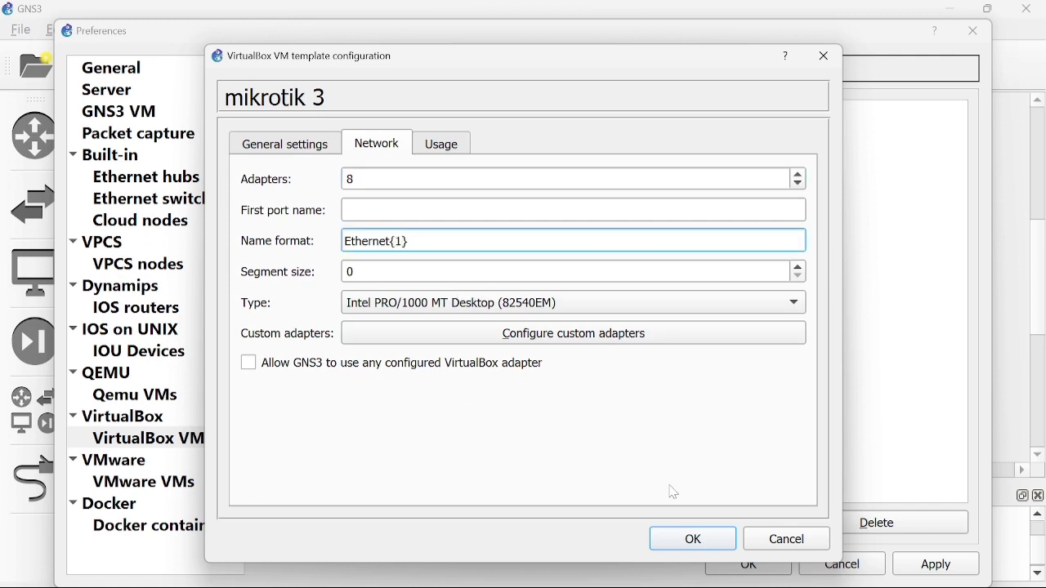
{"action": "left_click", "coordinate": [691, 541]}
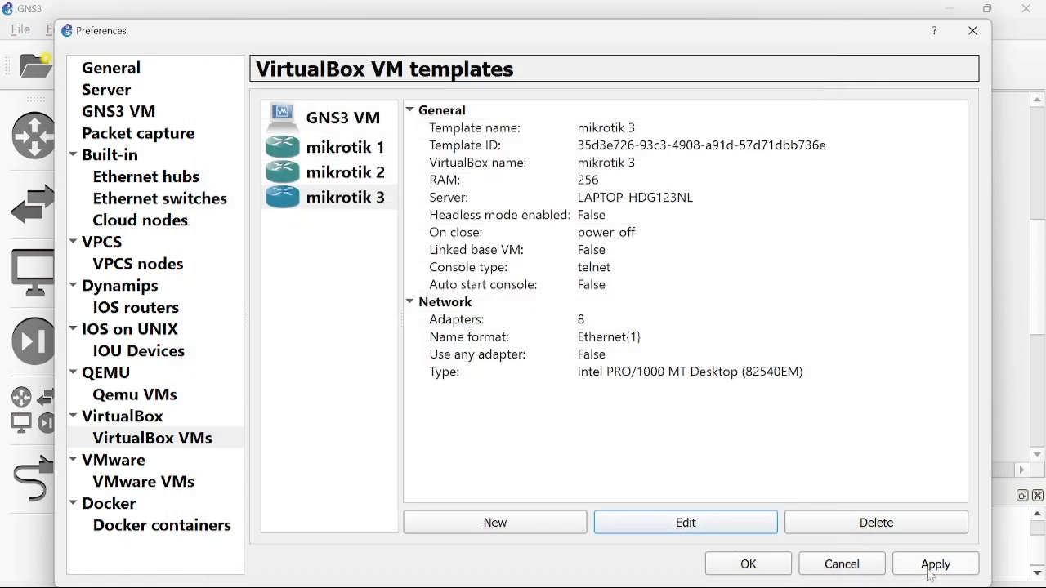
{"action": "left_click", "coordinate": [930, 572]}
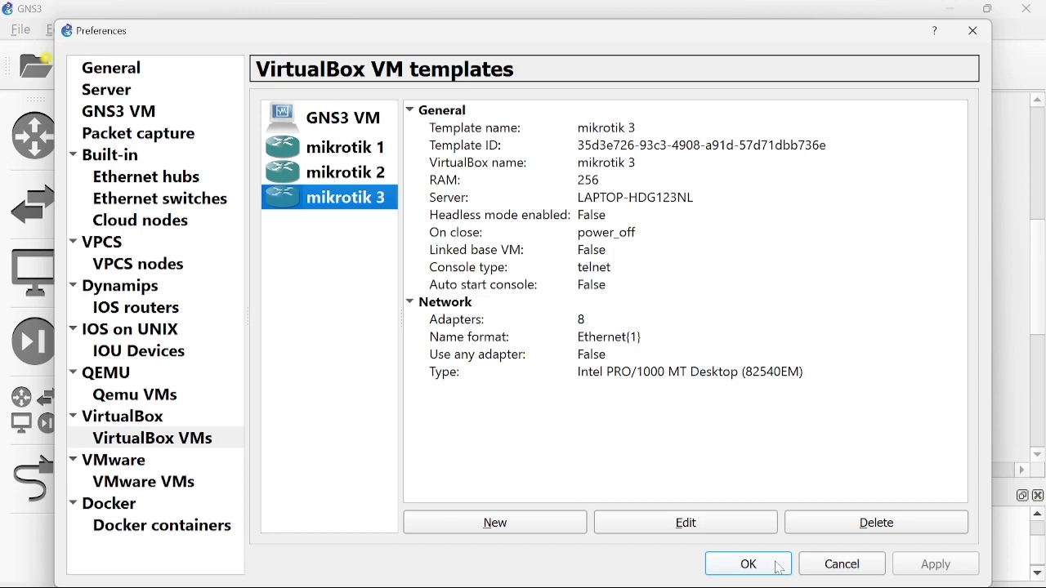
{"action": "left_click", "coordinate": [779, 567]}
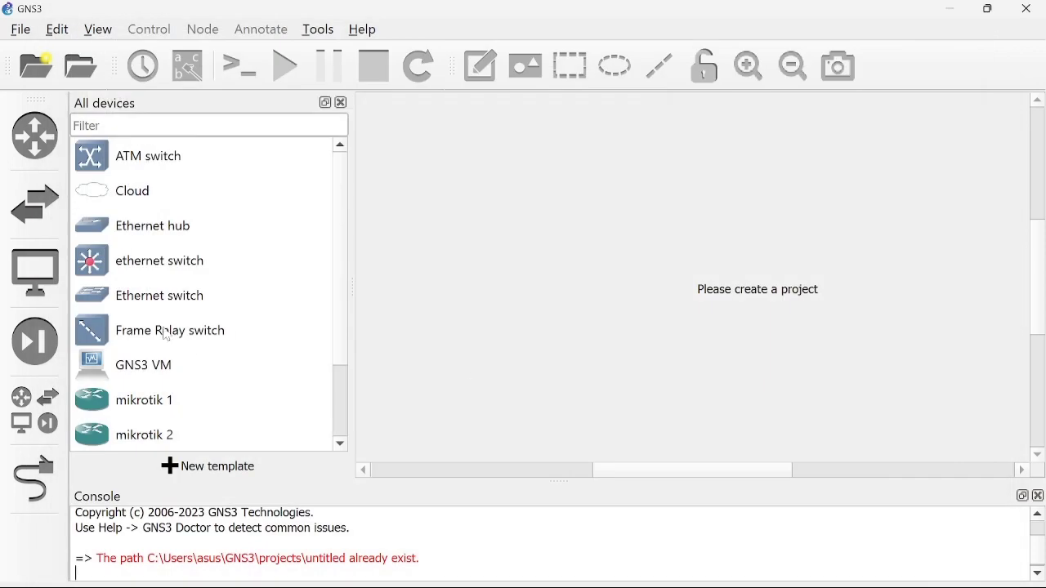
Start a new untitled GNS3 project.
{"action": "scroll", "coordinate": [191, 355], "scroll_direction": "down", "scroll_amount": 1}
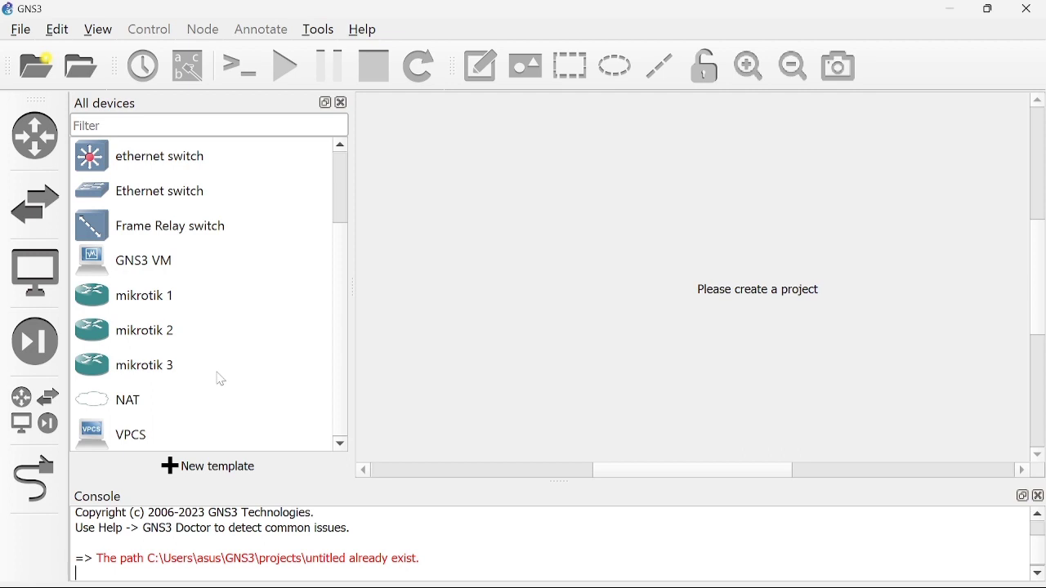
{"action": "left_click", "coordinate": [193, 306]}
{"action": "left_click", "coordinate": [35, 78]}
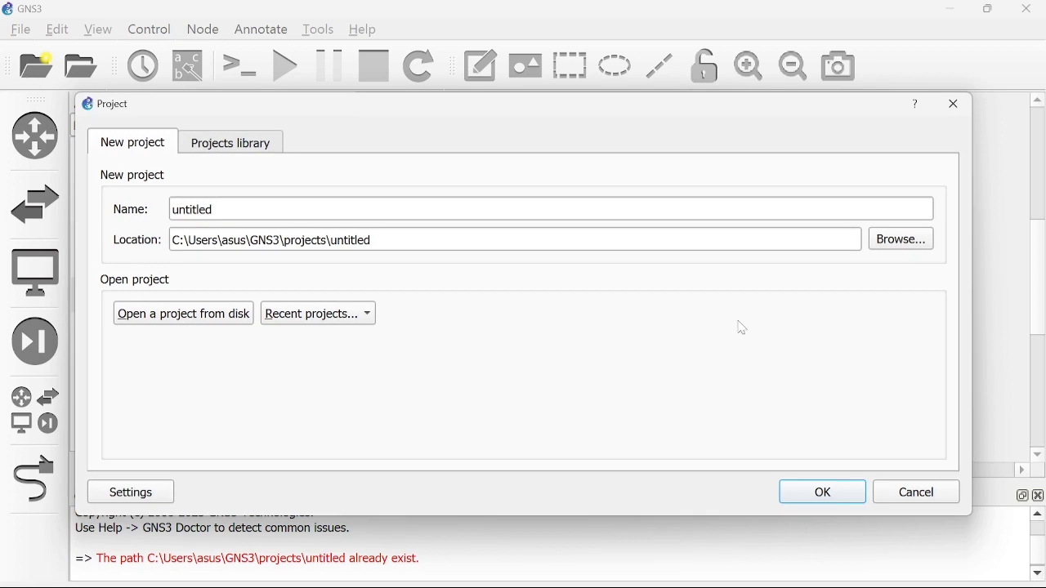
{"action": "left_click", "coordinate": [857, 490]}
{"action": "left_click", "coordinate": [861, 493]}
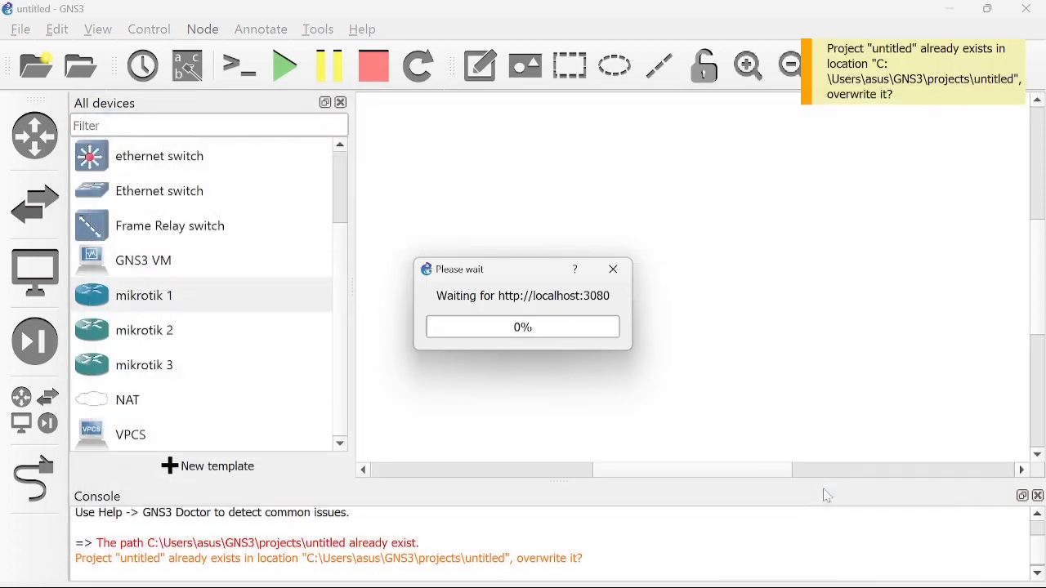
Place mikrotik1-1, mikrotik2-1 and mikrotik3-1 side by side and begin adding a VPCS.
{"action": "left_click_drag", "start_coordinate": [278, 300], "coordinate": [447, 188]}
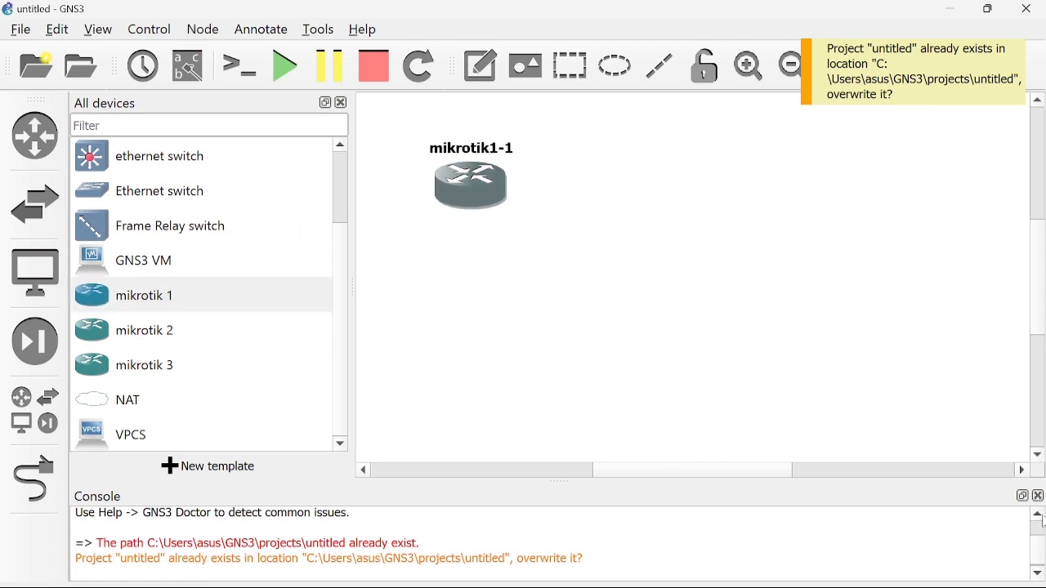
{"action": "left_click", "coordinate": [1042, 498]}
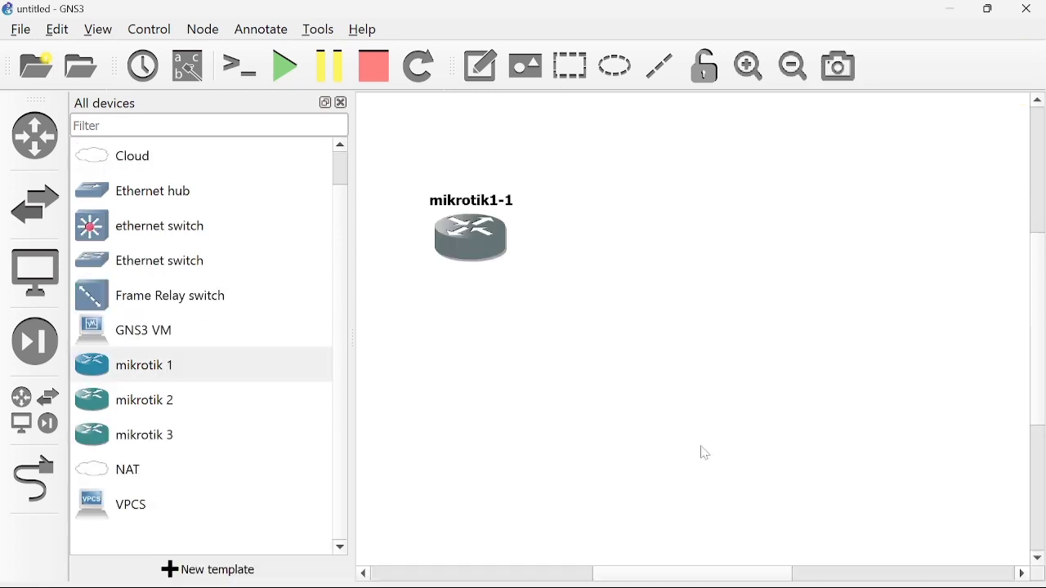
{"action": "left_click_drag", "start_coordinate": [205, 401], "coordinate": [642, 239]}
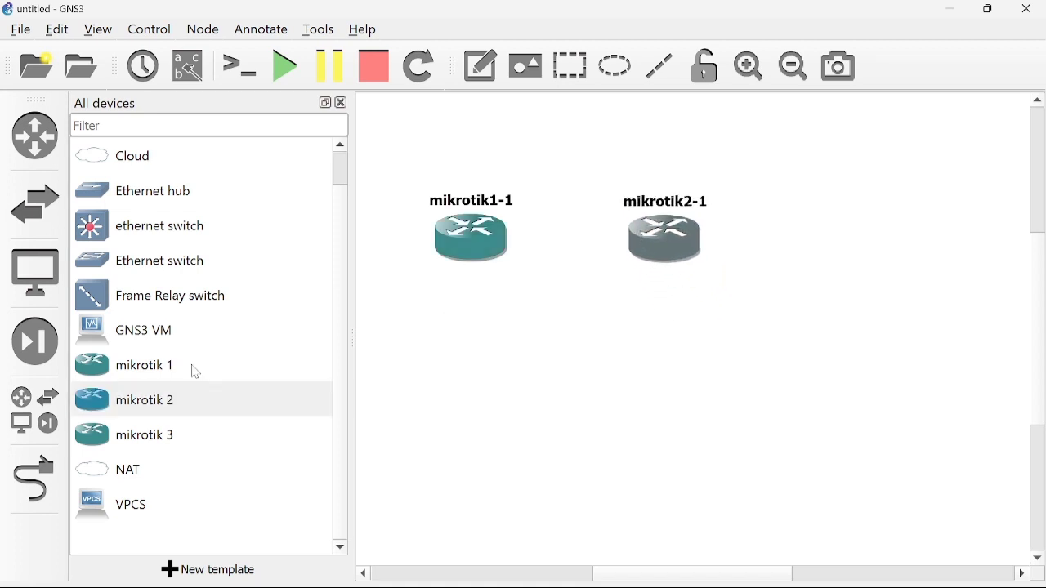
{"action": "left_click_drag", "start_coordinate": [158, 434], "coordinate": [877, 243]}
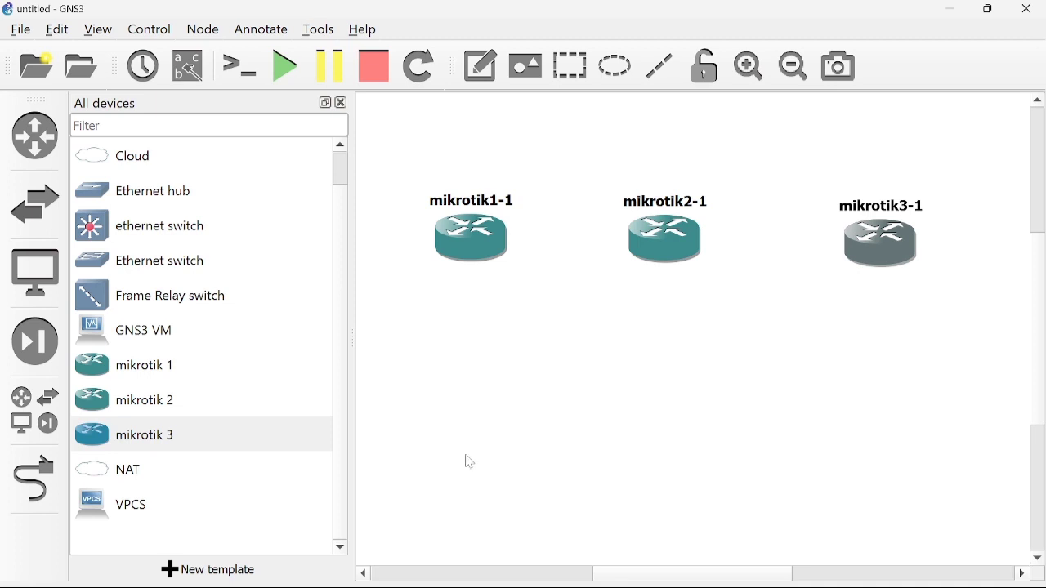
{"action": "left_click_drag", "start_coordinate": [245, 505], "coordinate": [465, 408]}
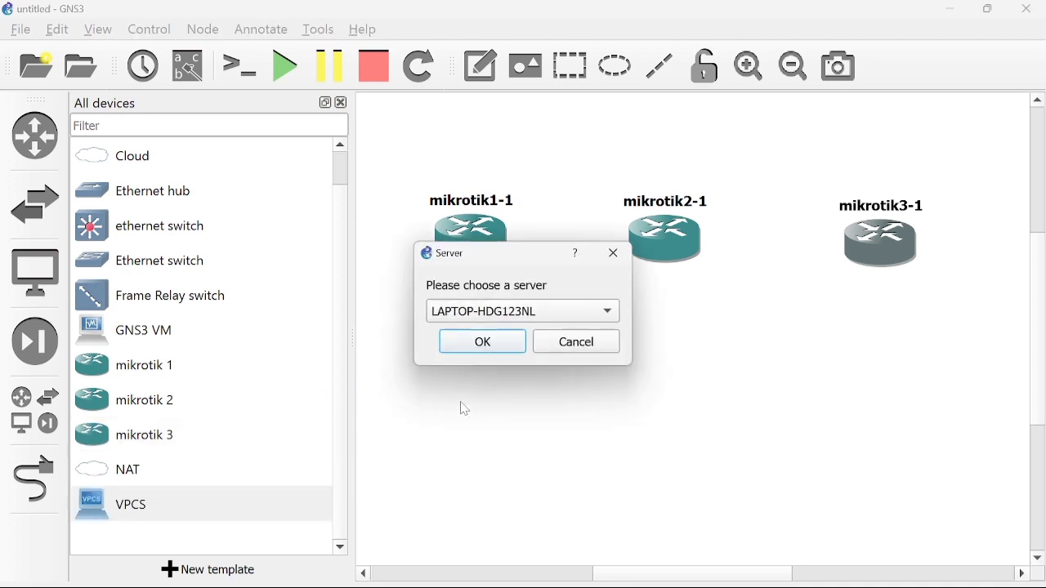
Host PC1 on the GNS3 VM and position it beneath mikrotik1-1.
{"action": "left_click", "coordinate": [567, 324]}
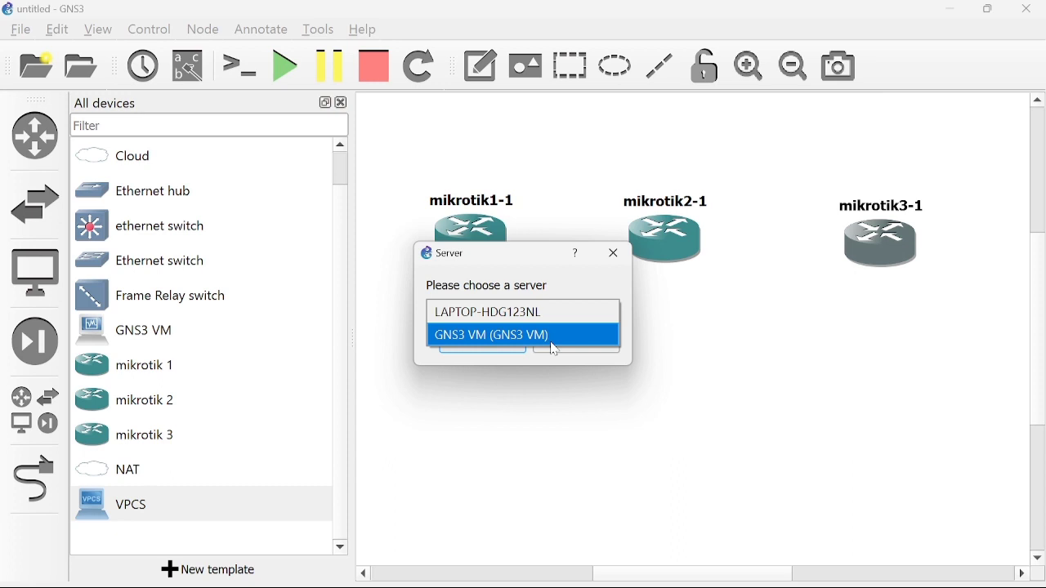
{"action": "left_click", "coordinate": [555, 350]}
{"action": "left_click", "coordinate": [507, 344]}
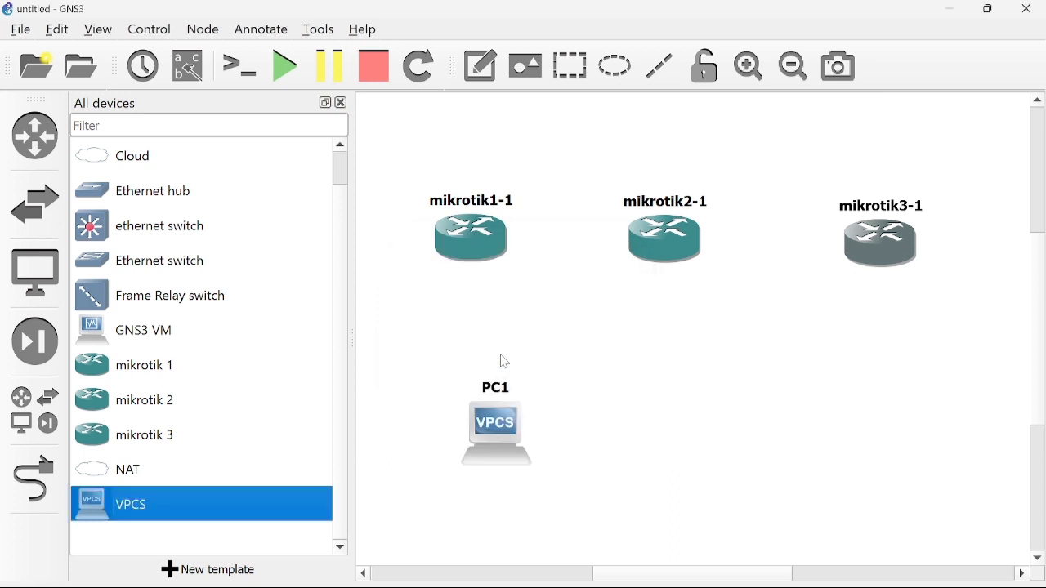
{"action": "left_click_drag", "start_coordinate": [500, 421], "coordinate": [474, 395]}
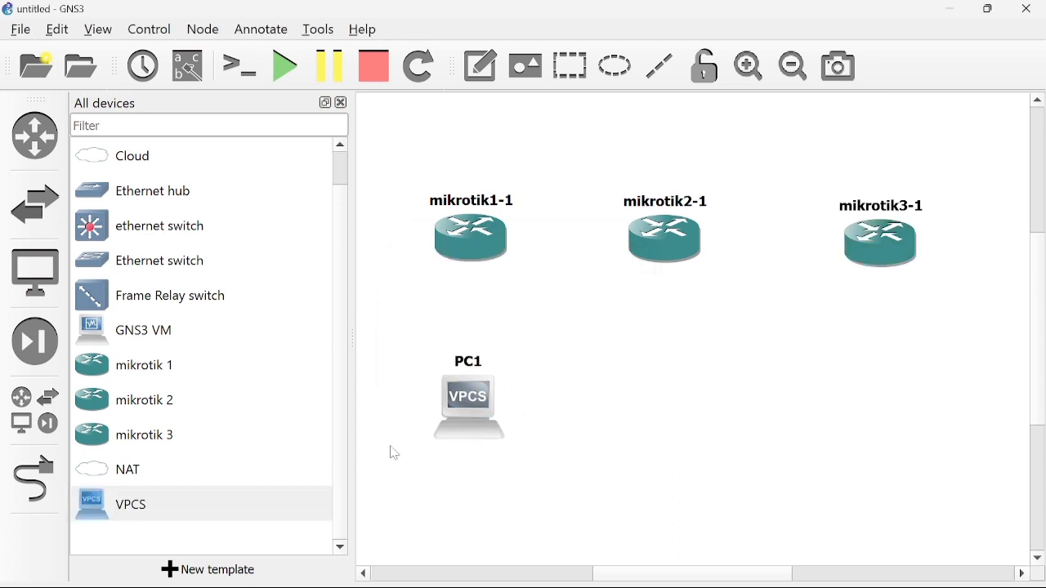
Add PC2 on the GNS3 VM and position it beneath mikrotik2-1.
{"action": "left_click", "coordinate": [274, 501]}
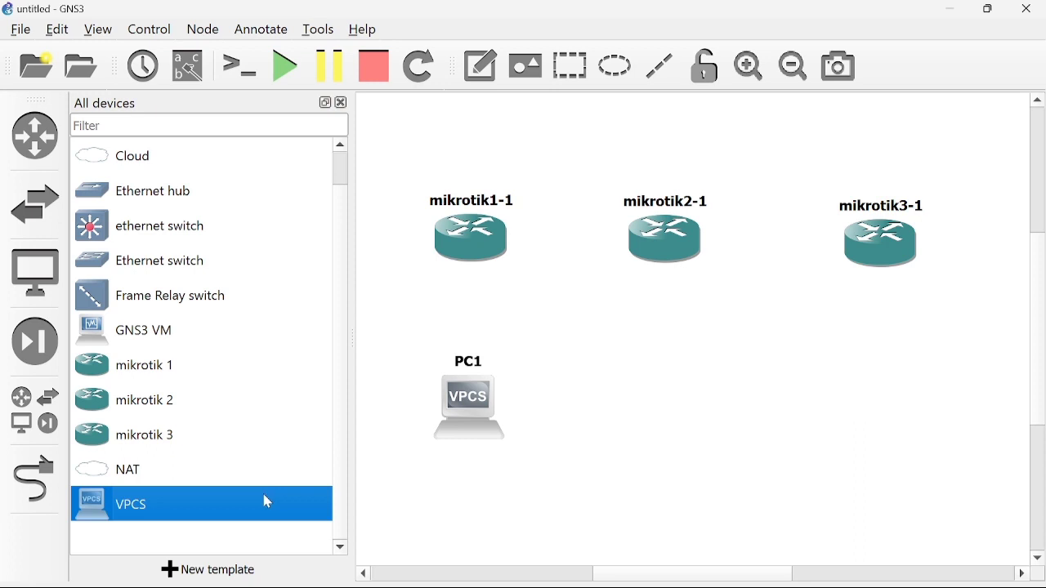
{"action": "left_click_drag", "start_coordinate": [267, 501], "coordinate": [731, 428]}
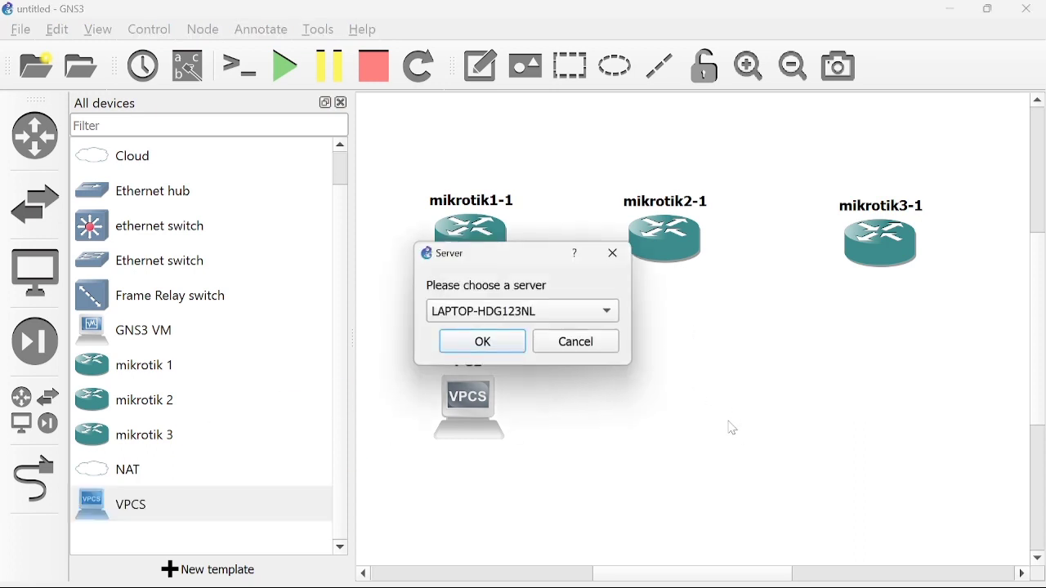
{"action": "left_click", "coordinate": [569, 315]}
{"action": "left_click", "coordinate": [568, 331]}
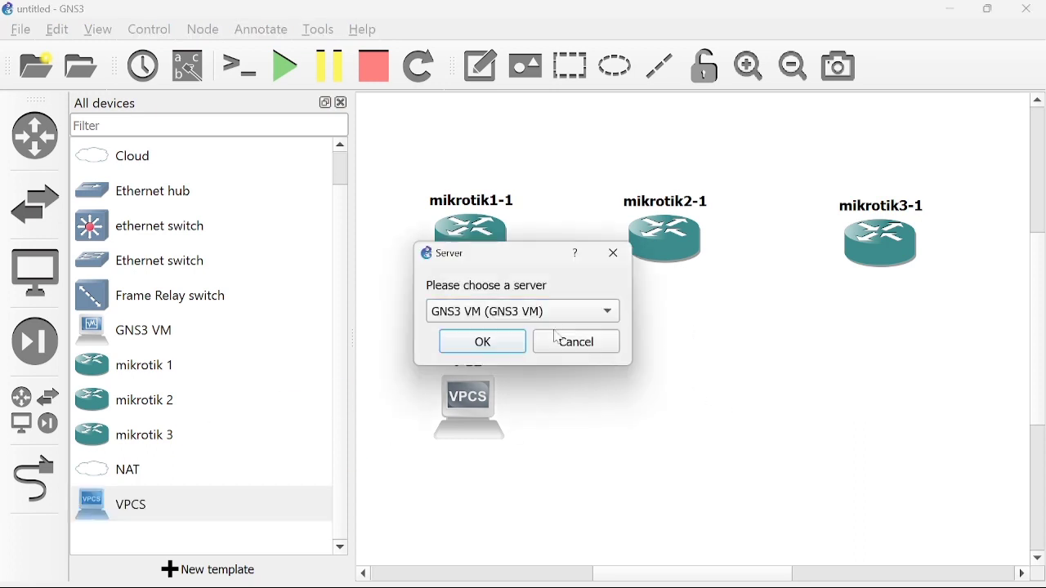
{"action": "left_click", "coordinate": [557, 337]}
{"action": "left_click_drag", "start_coordinate": [226, 499], "coordinate": [663, 439]}
{"action": "left_click", "coordinate": [530, 310]}
{"action": "left_click", "coordinate": [503, 333]}
{"action": "left_click", "coordinate": [502, 343]}
{"action": "left_click_drag", "start_coordinate": [718, 459], "coordinate": [699, 409]}
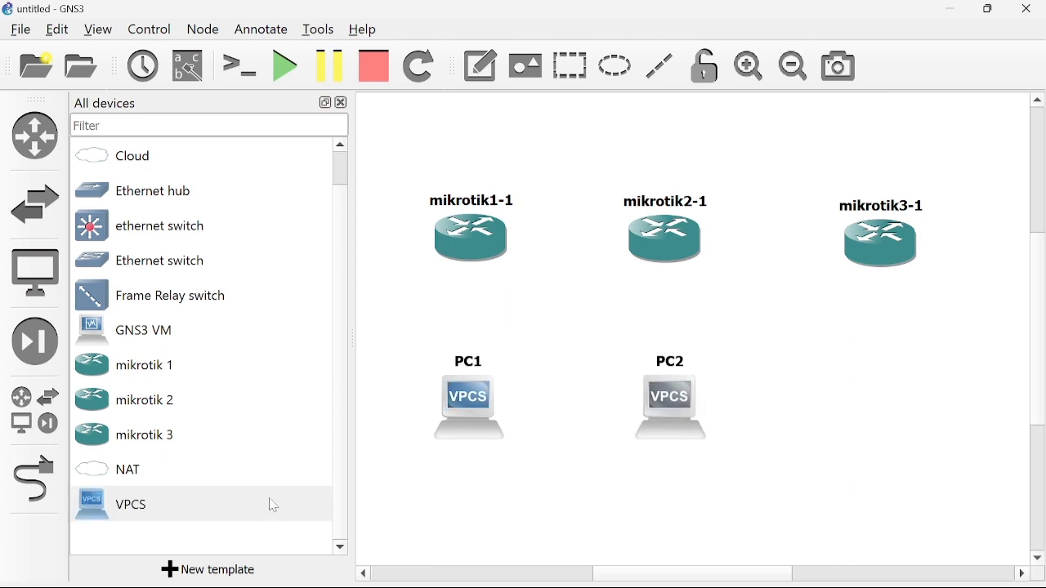
Add PC3 on the GNS3 VM and position it beneath mikrotik3-1.
{"action": "left_click_drag", "start_coordinate": [216, 516], "coordinate": [936, 449]}
{"action": "left_click", "coordinate": [563, 311]}
{"action": "left_click", "coordinate": [528, 334]}
{"action": "left_click", "coordinate": [498, 341]}
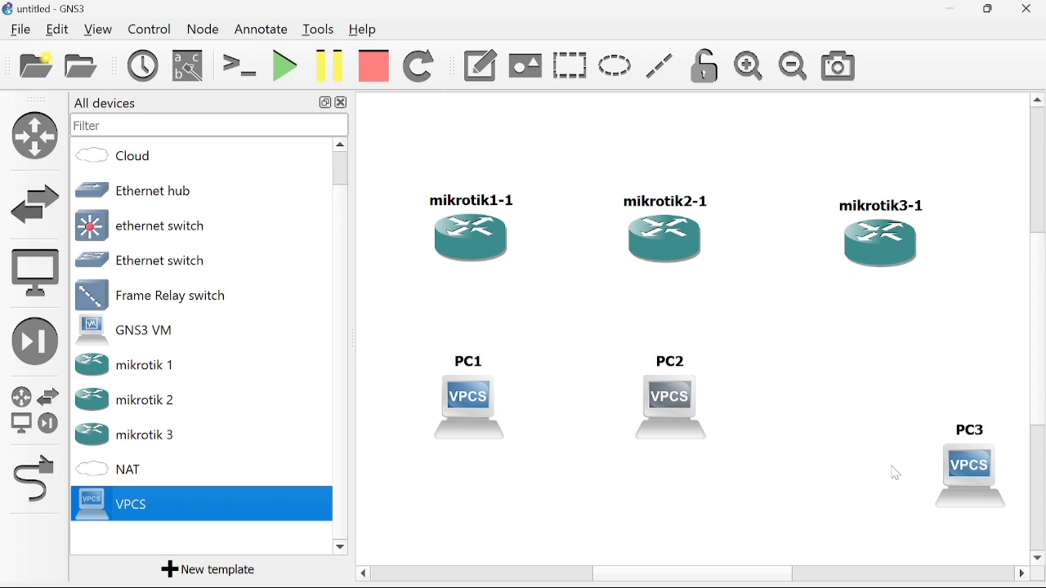
{"action": "left_click_drag", "start_coordinate": [956, 473], "coordinate": [871, 402]}
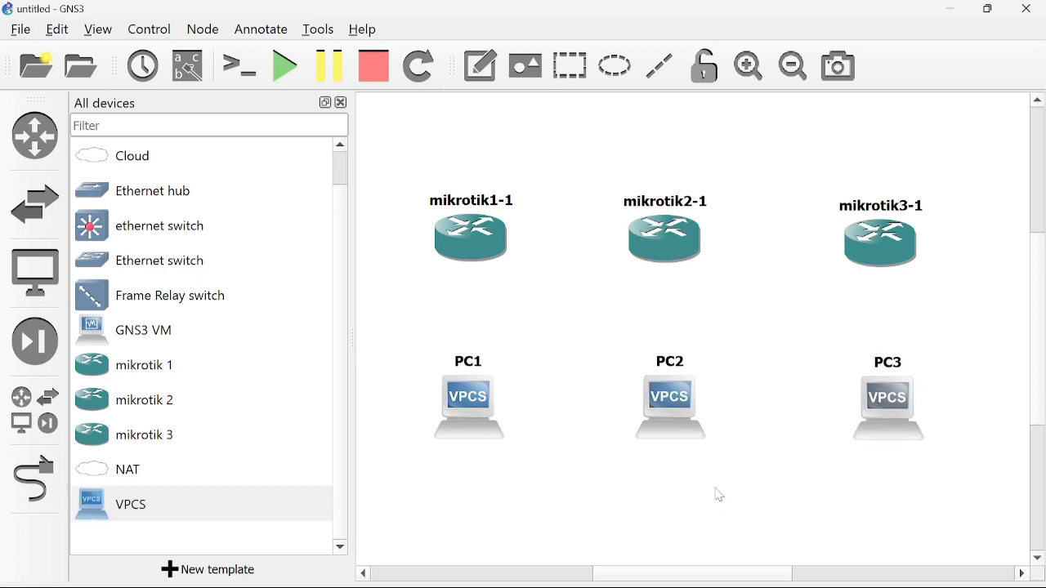
{"action": "left_click", "coordinate": [31, 487]}
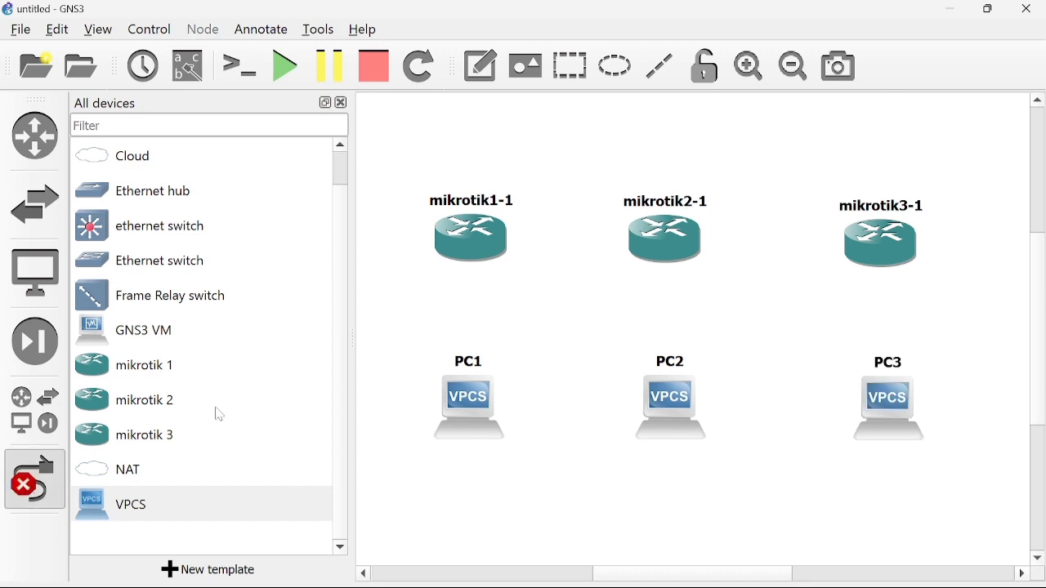
Link each router's Ethernet2 to its PC's Ethernet0 (PC1, PC2, PC3).
{"action": "left_click", "coordinate": [476, 238]}
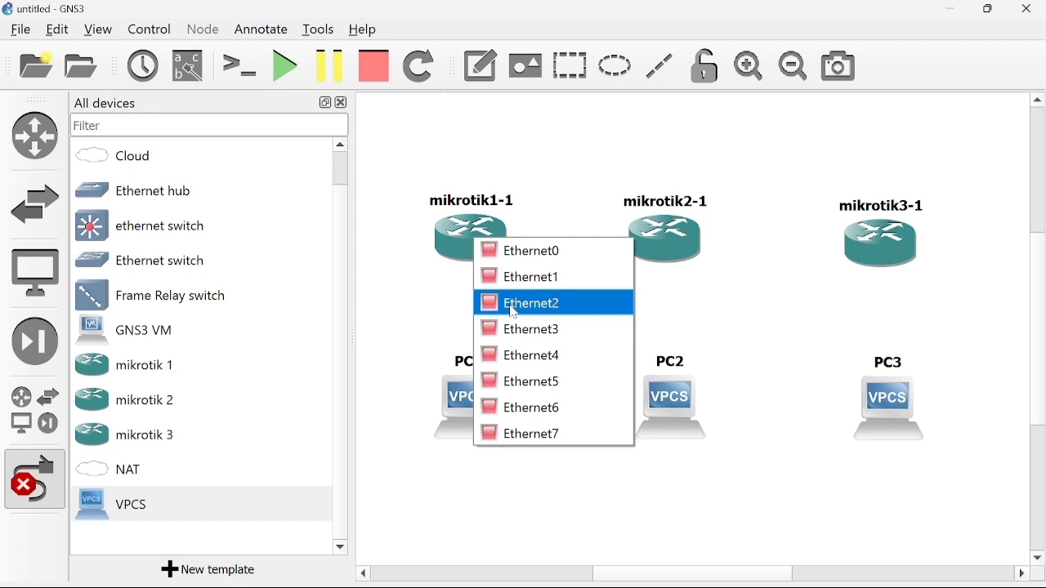
{"action": "left_click", "coordinate": [514, 304]}
{"action": "left_click", "coordinate": [472, 407]}
{"action": "left_click", "coordinate": [498, 409]}
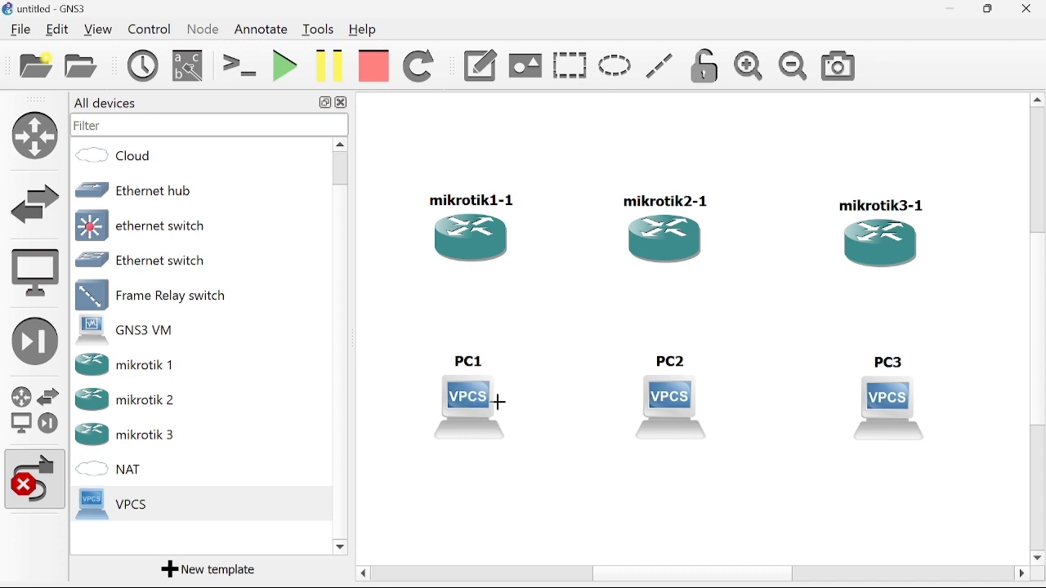
{"action": "left_click", "coordinate": [666, 250]}
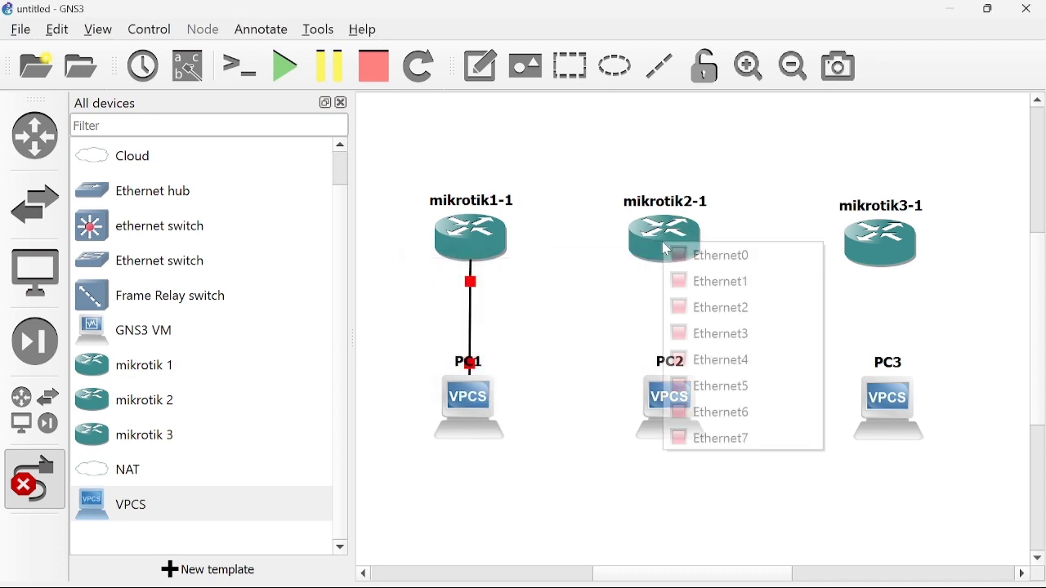
{"action": "left_click", "coordinate": [733, 311]}
{"action": "left_click", "coordinate": [671, 398]}
{"action": "left_click", "coordinate": [696, 409]}
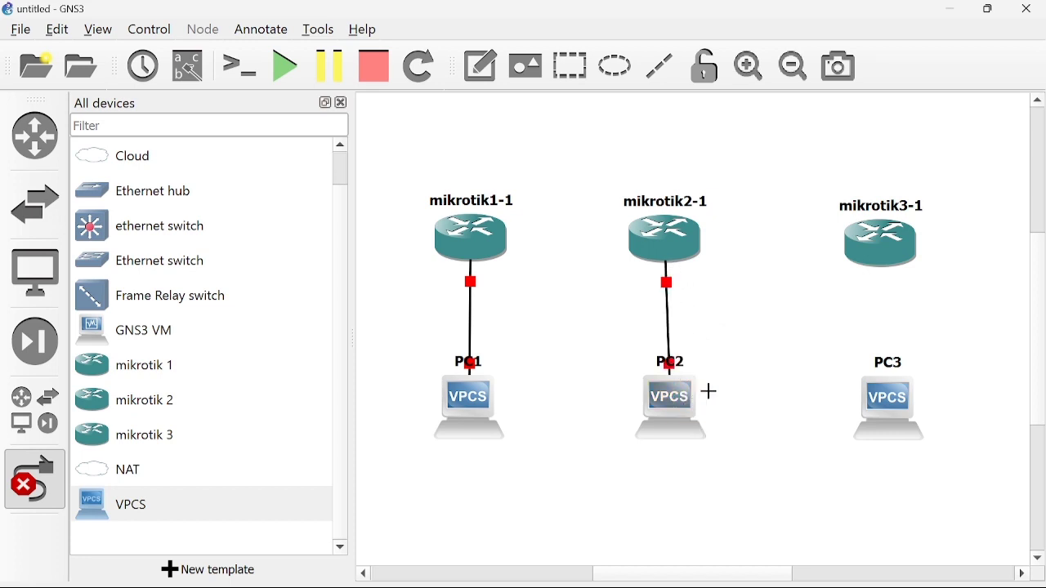
{"action": "left_click", "coordinate": [878, 257]}
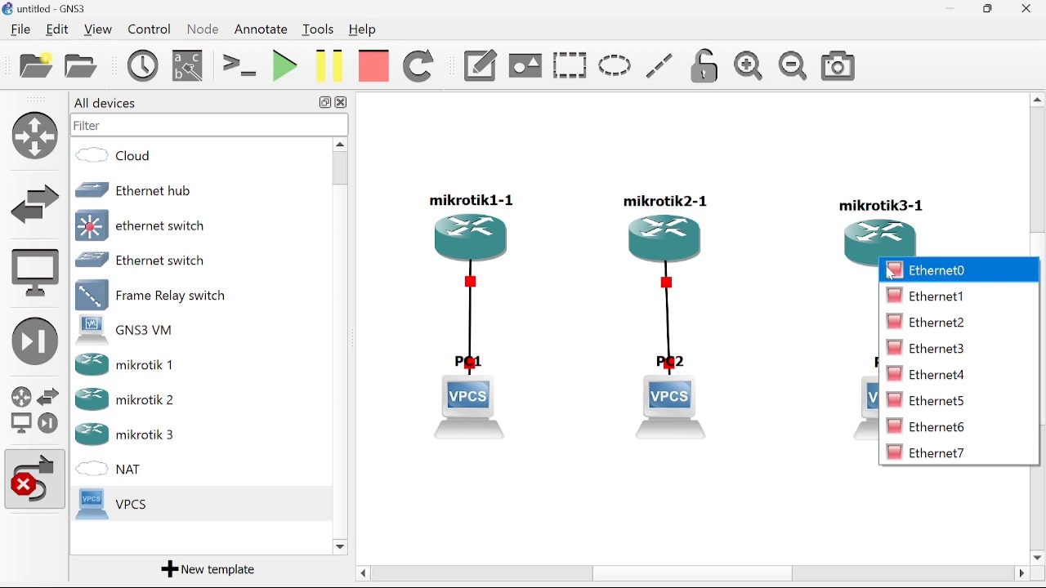
{"action": "left_click", "coordinate": [919, 322]}
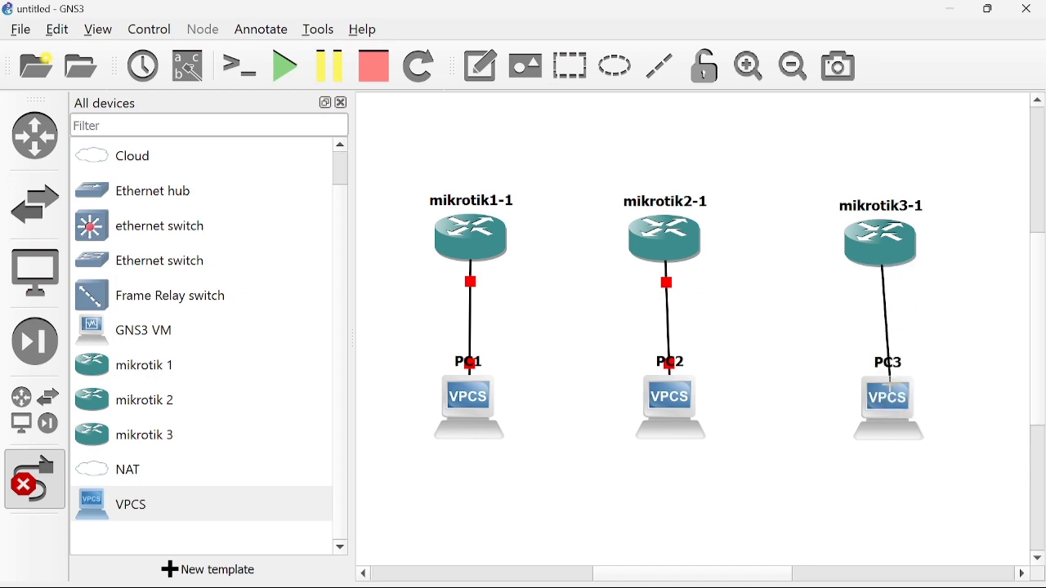
{"action": "left_click", "coordinate": [889, 405]}
{"action": "left_click", "coordinate": [908, 410]}
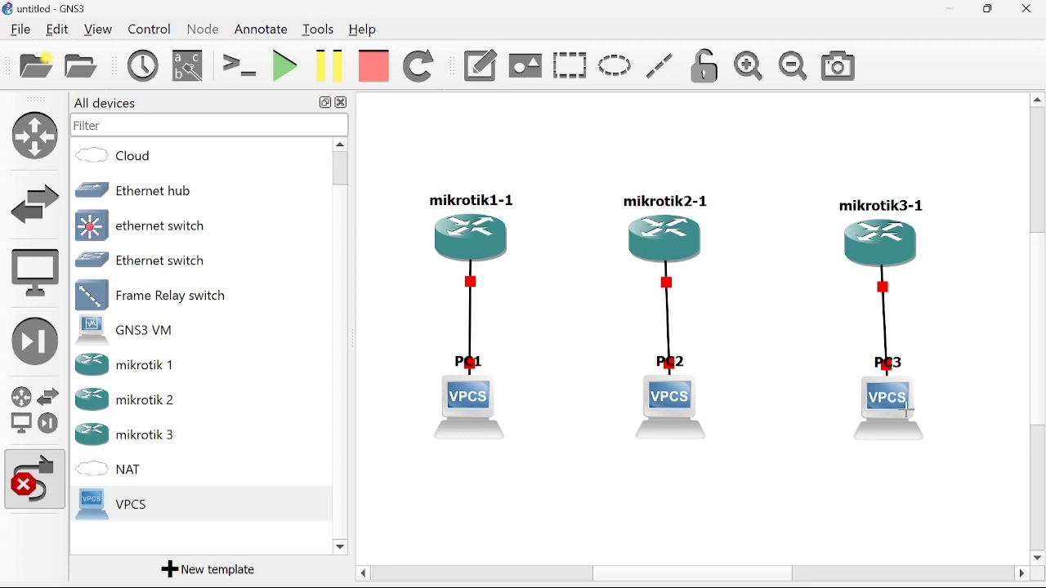
Chain the routers: mikrotik1-1 Eth3 to mikrotik2-1 Eth3, mikrotik2-1 Eth4 to mikrotik3-1 Eth3.
{"action": "left_click", "coordinate": [474, 235]}
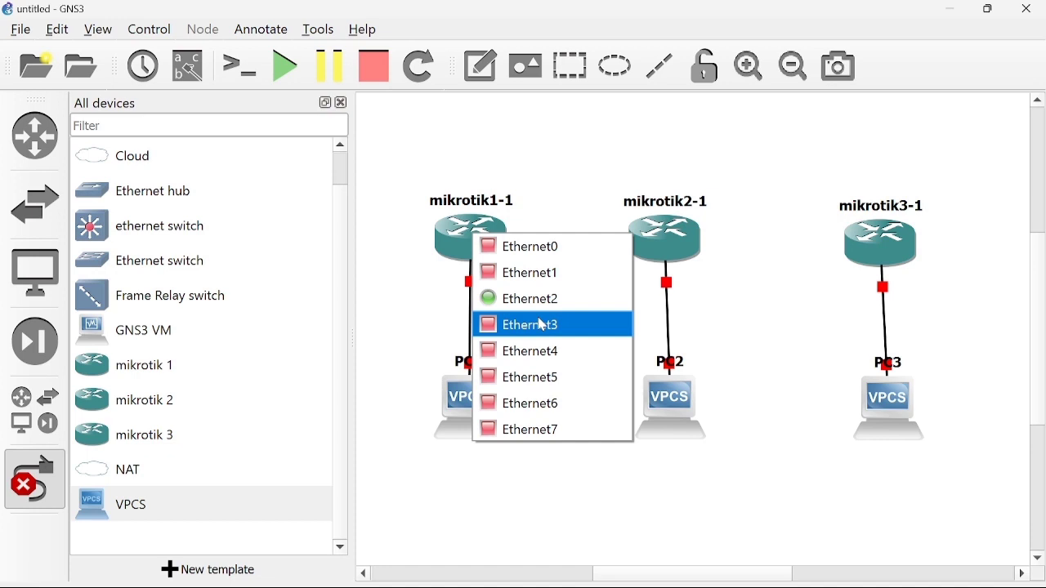
{"action": "left_click", "coordinate": [544, 325]}
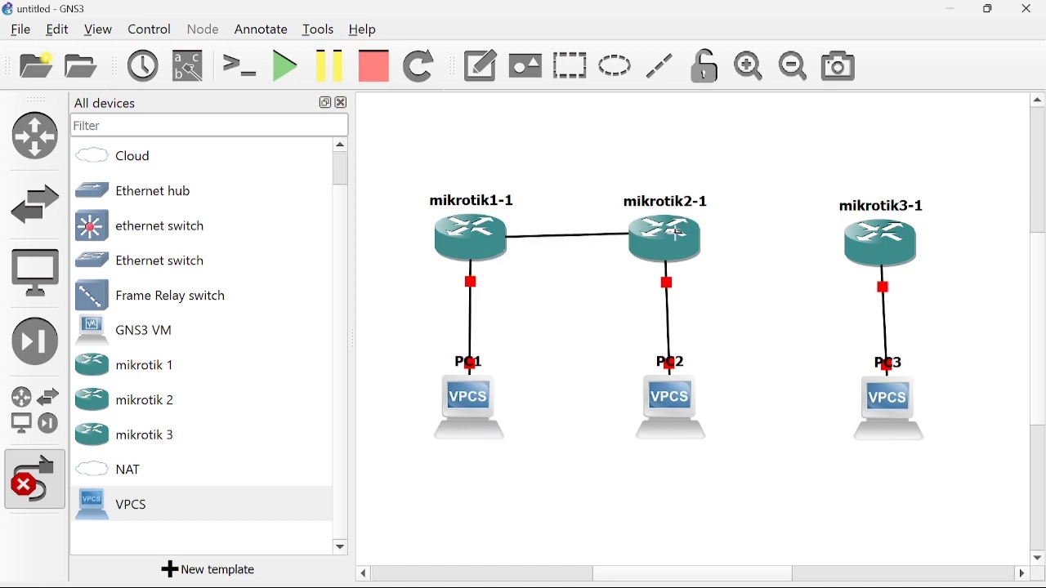
{"action": "left_click", "coordinate": [683, 242]}
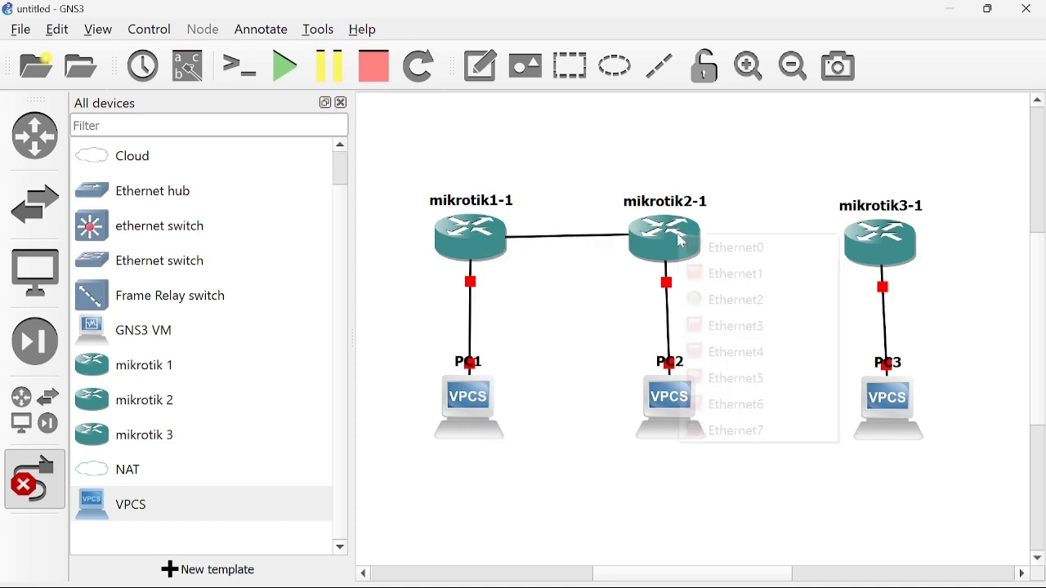
{"action": "left_click", "coordinate": [732, 319]}
{"action": "left_click", "coordinate": [679, 230]}
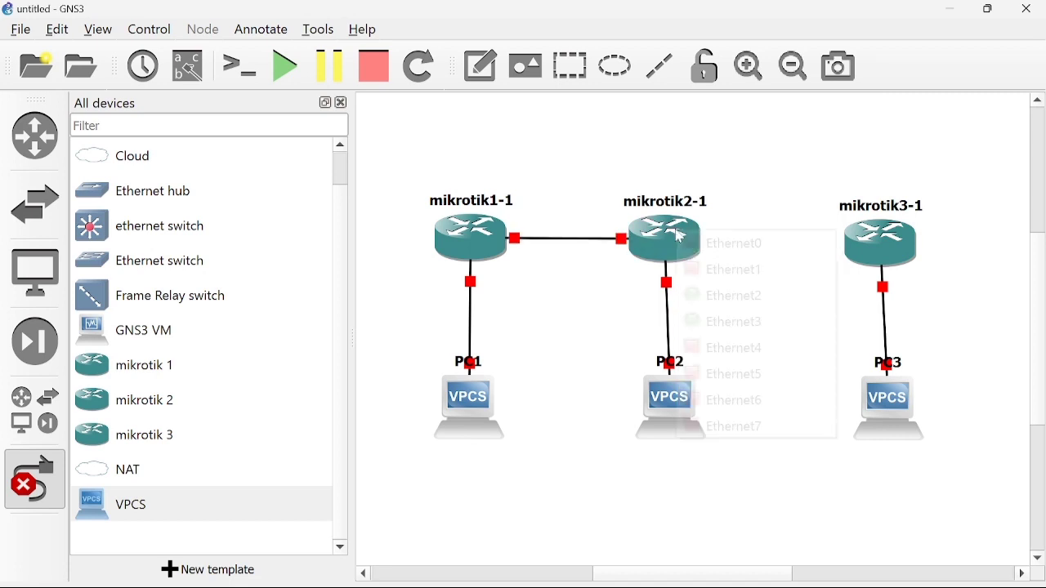
{"action": "left_click", "coordinate": [730, 348]}
{"action": "left_click", "coordinate": [850, 243]}
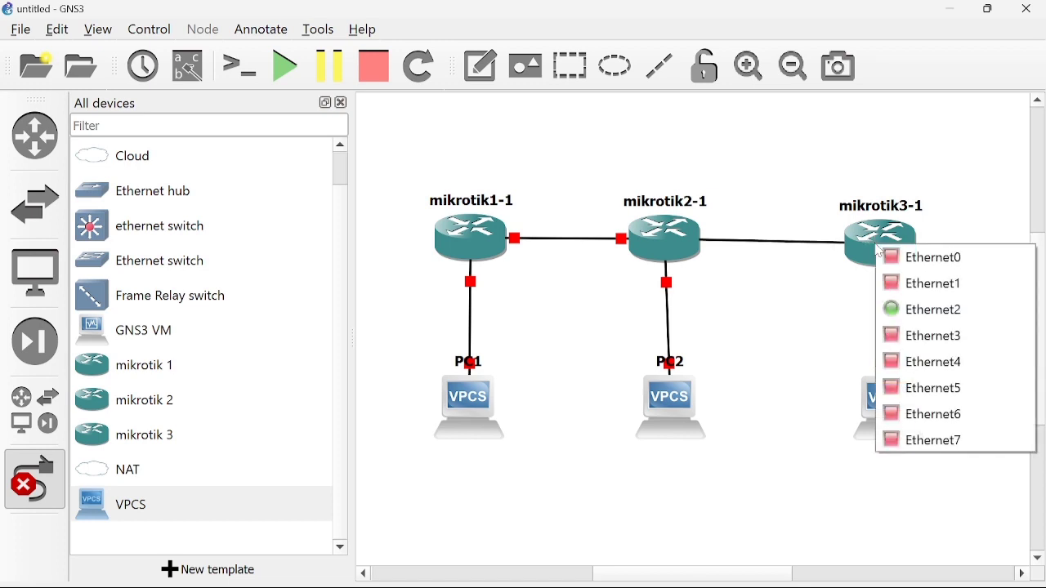
{"action": "left_click", "coordinate": [907, 335]}
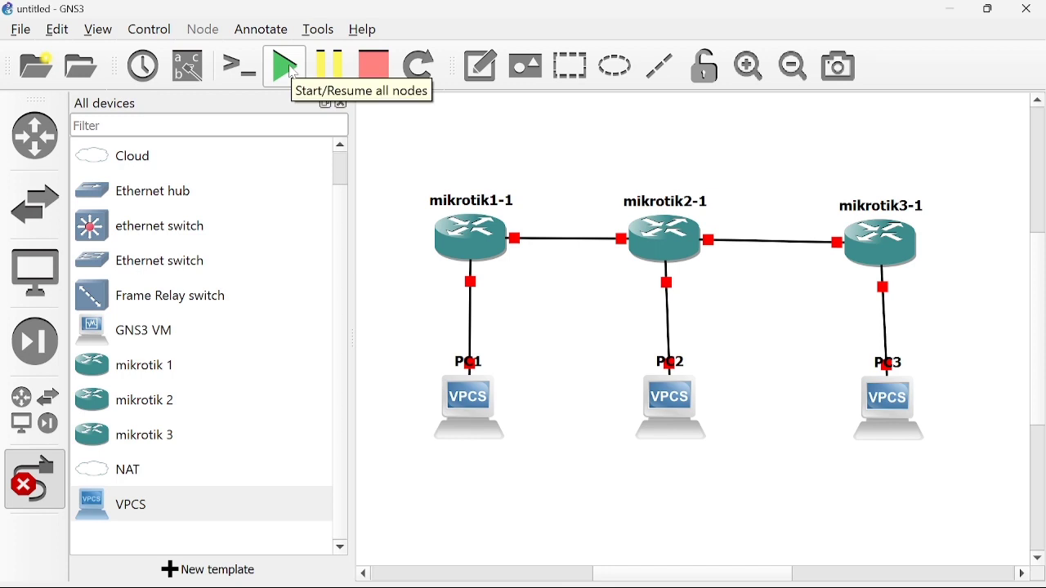
Start all nodes and confirm Start All so the routers and PCs boot.
{"action": "left_click", "coordinate": [286, 66]}
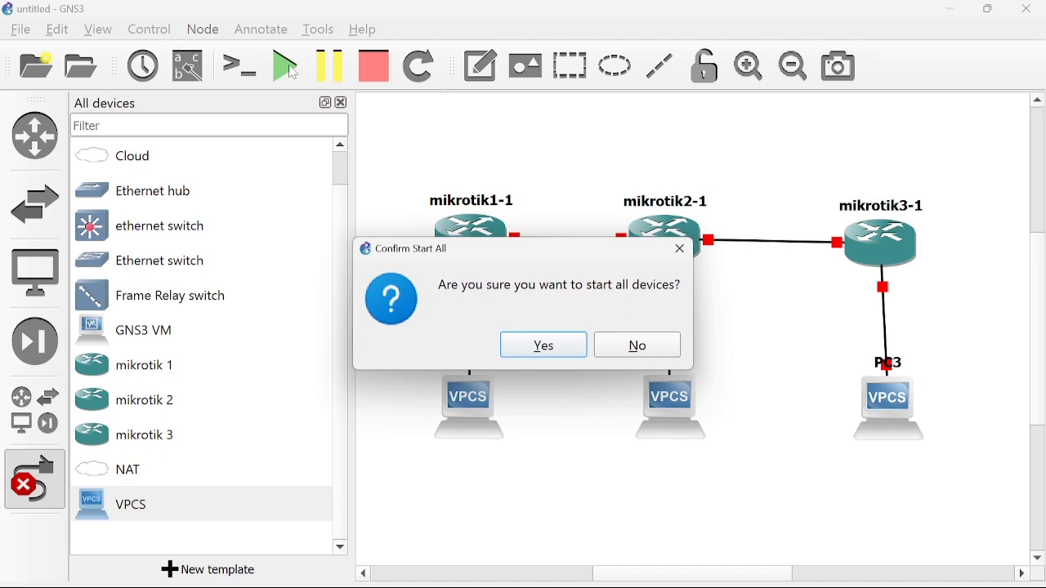
{"action": "left_click", "coordinate": [568, 347]}
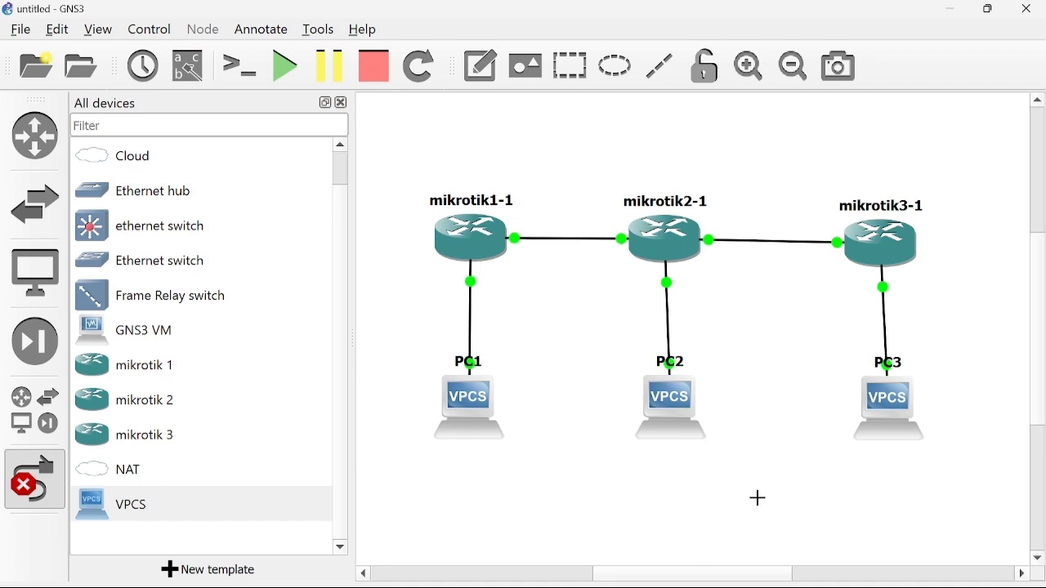
{"action": "mouse_move", "coordinate": [768, 587]}
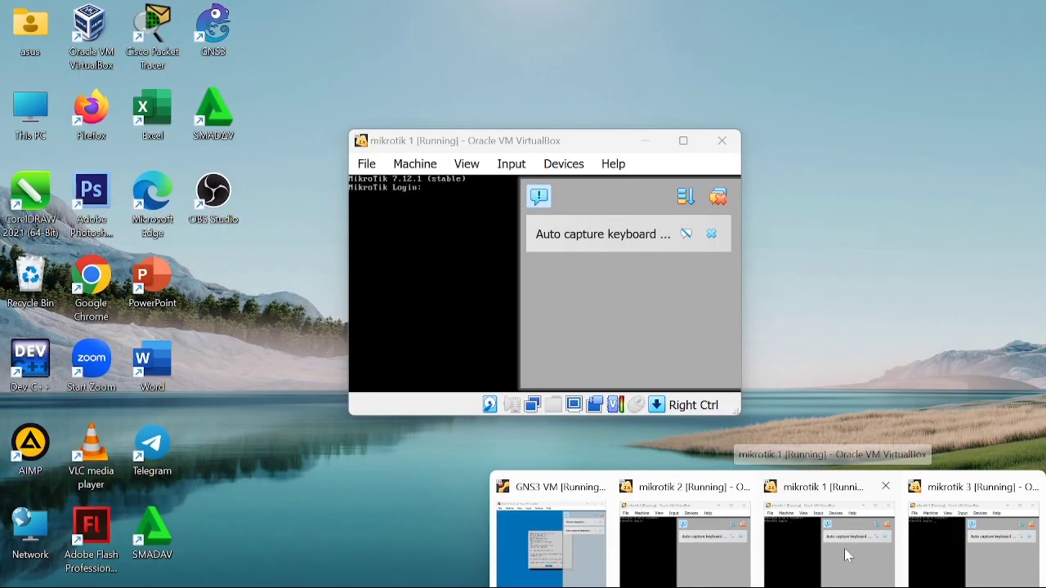
Log into mikrotik 1 as admin, decline the license, and set a new password.
{"action": "left_click", "coordinate": [844, 548]}
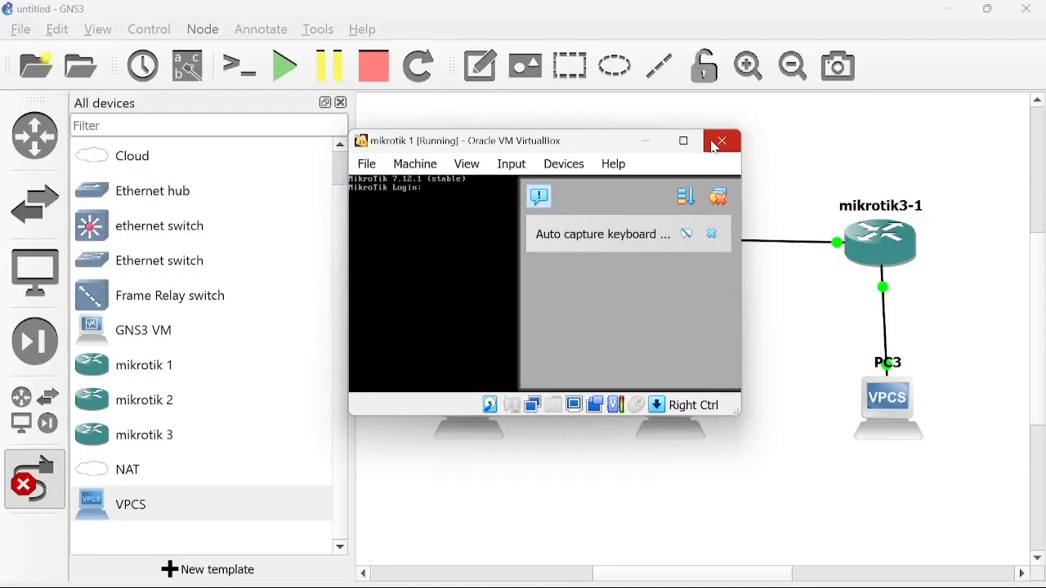
{"action": "left_click", "coordinate": [686, 142]}
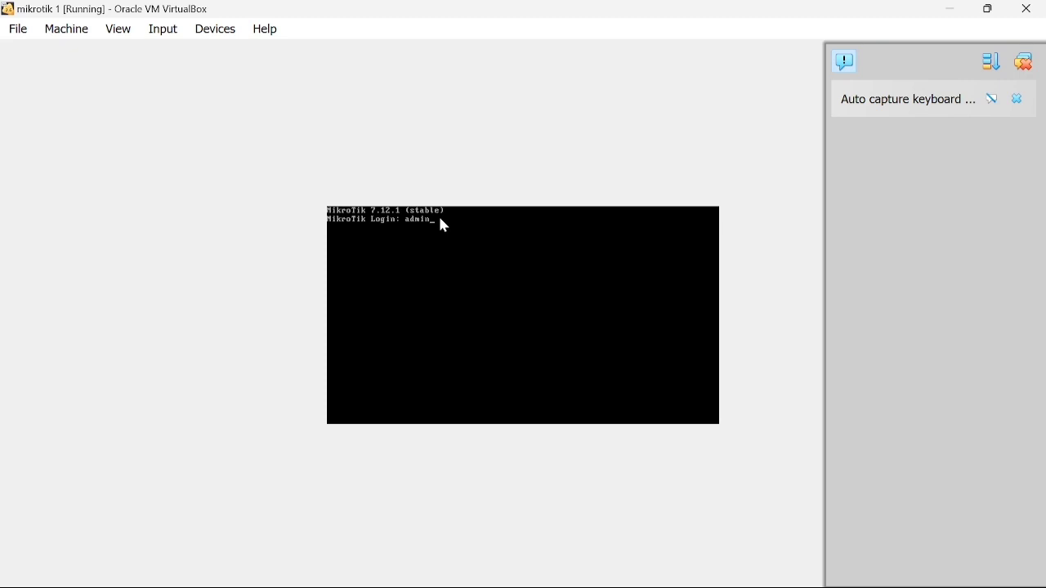
{"action": "key", "text": "Return"}
{"action": "key", "text": "Return"}
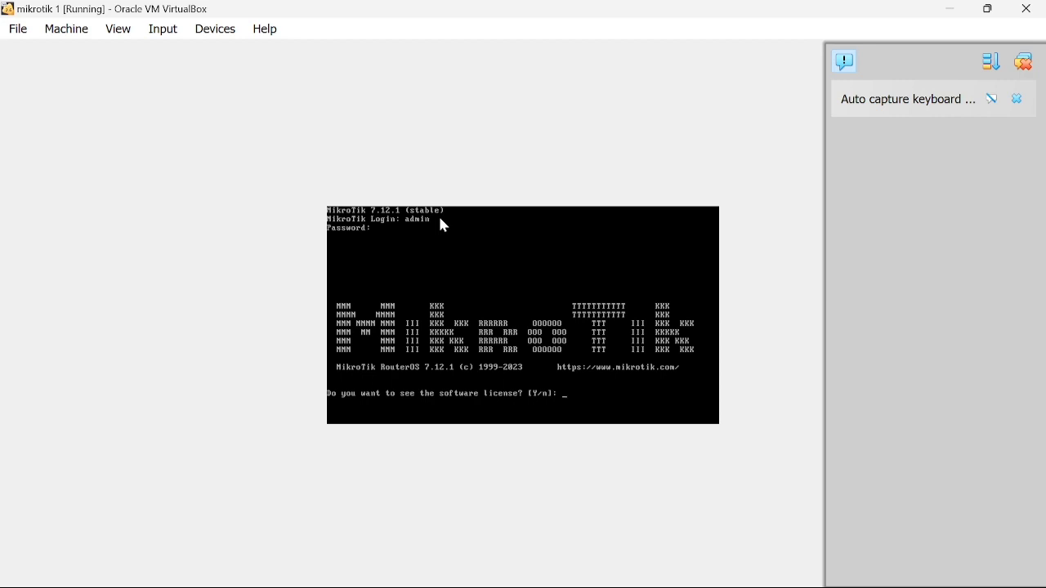
{"action": "type", "text": "n"}
{"action": "key", "text": "Return"}
{"action": "type", "text": "***"}
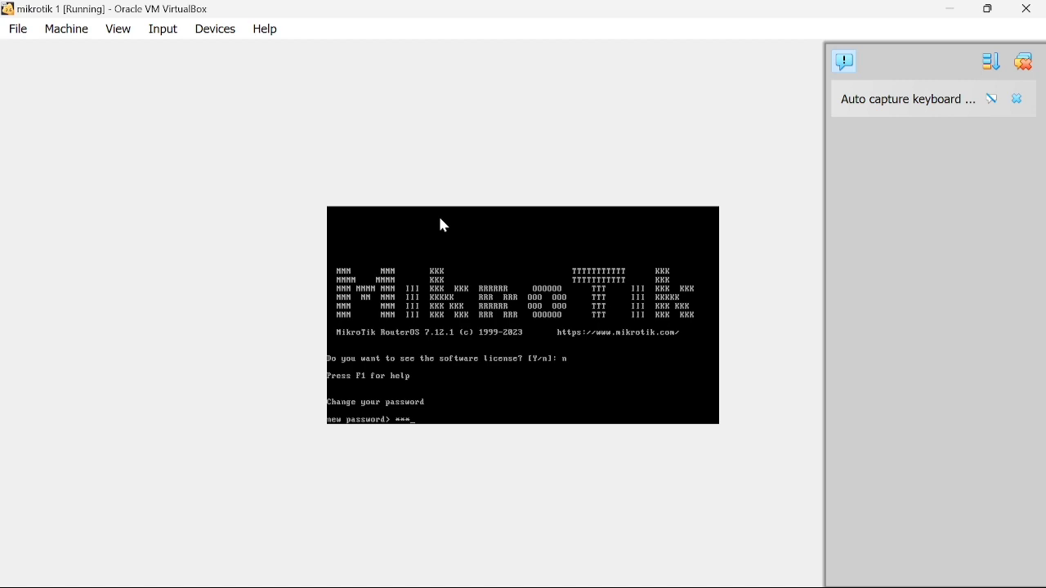
{"action": "key", "text": "Return"}
{"action": "type", "text": "***"}
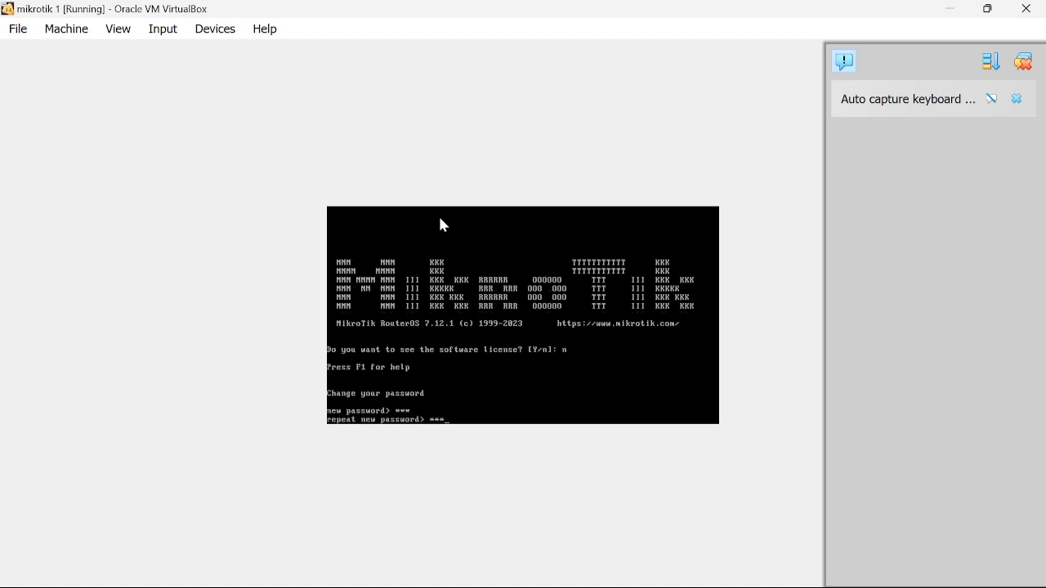
{"action": "key", "text": "Return"}
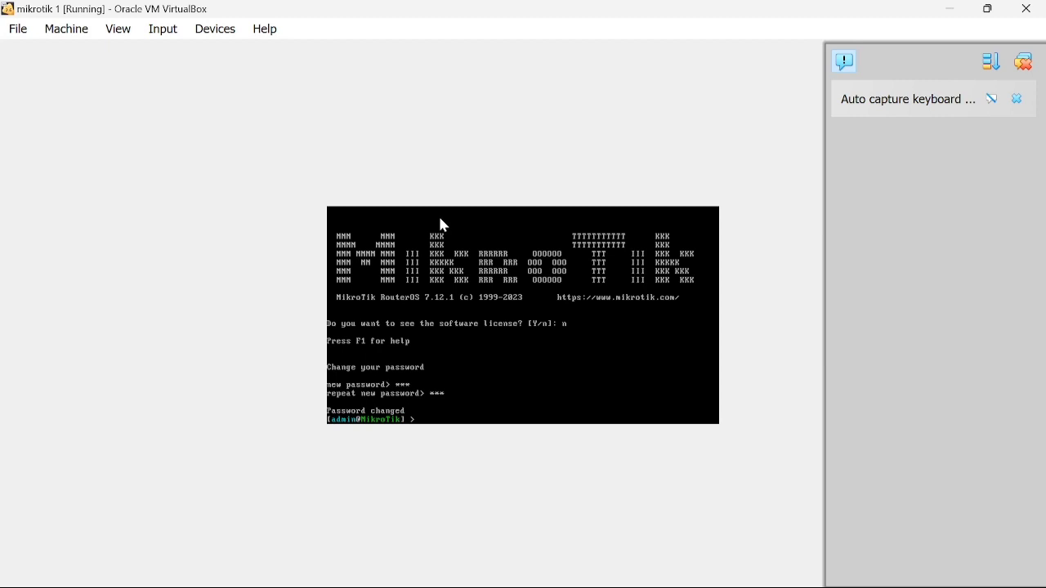
Rename the router with 'system identity set name=mikrotik1'.
{"action": "type", "text": "system identity"}
{"action": "key", "text": "BackSpace"}
{"action": "type", "text": "ty set name=mikrotik1"}
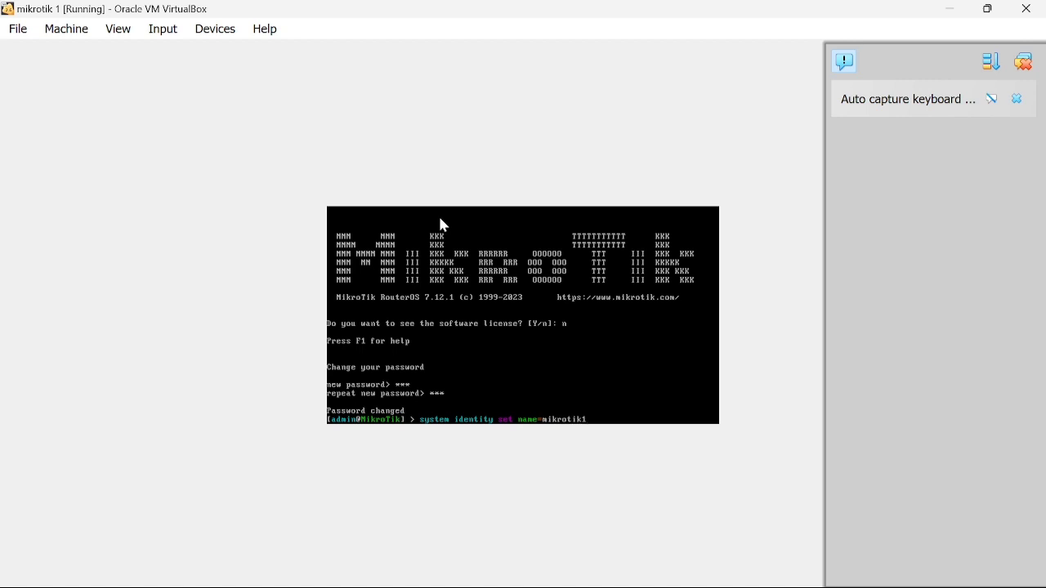
{"action": "key", "text": "Return"}
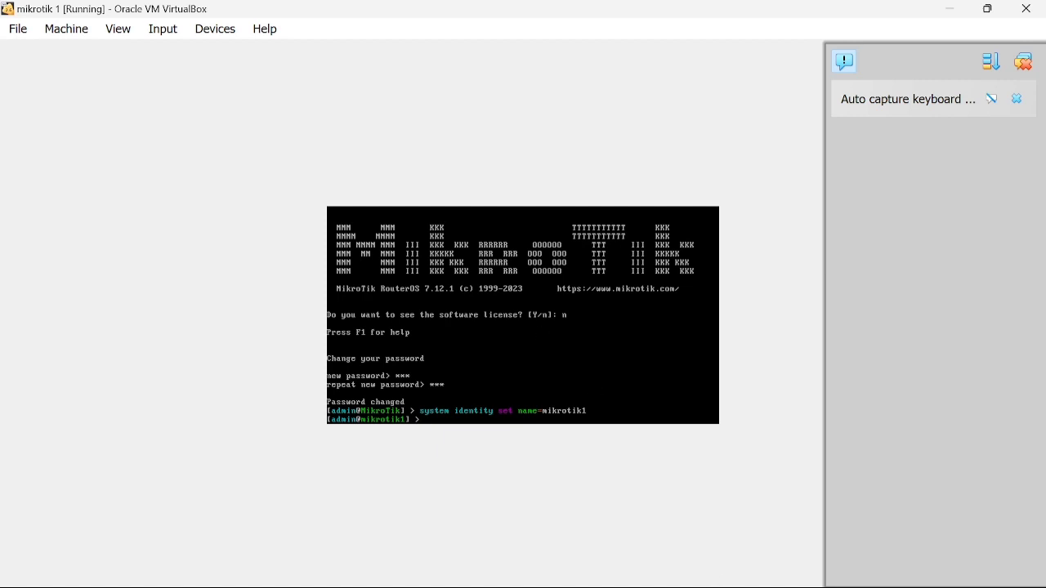
{"action": "mouse_move", "coordinate": [752, 587]}
{"action": "left_click", "coordinate": [690, 548]}
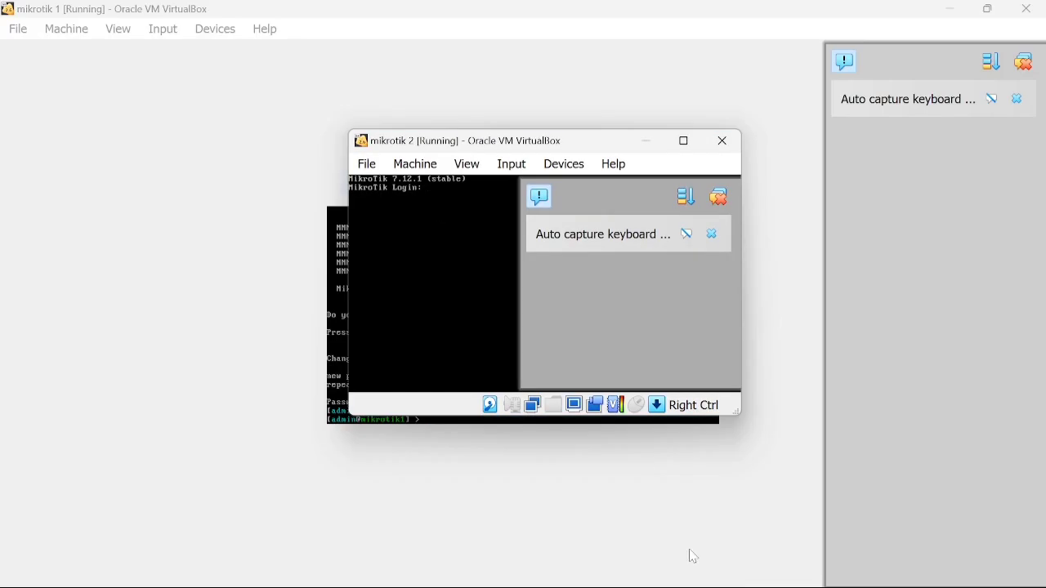
Log into mikrotik 2 as admin in a maximized console and set a new password.
{"action": "left_click", "coordinate": [676, 143]}
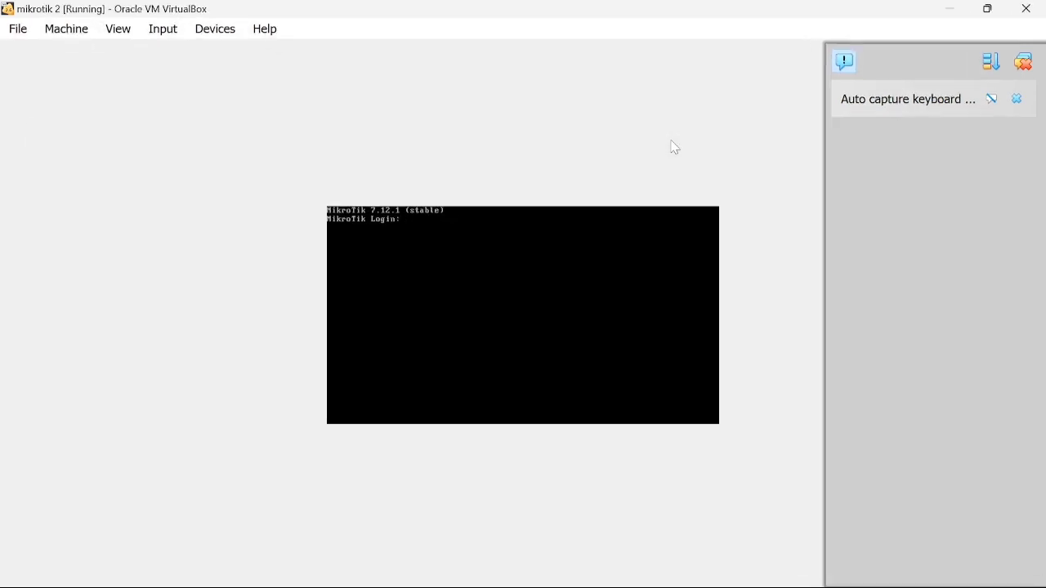
{"action": "type", "text": "admin"}
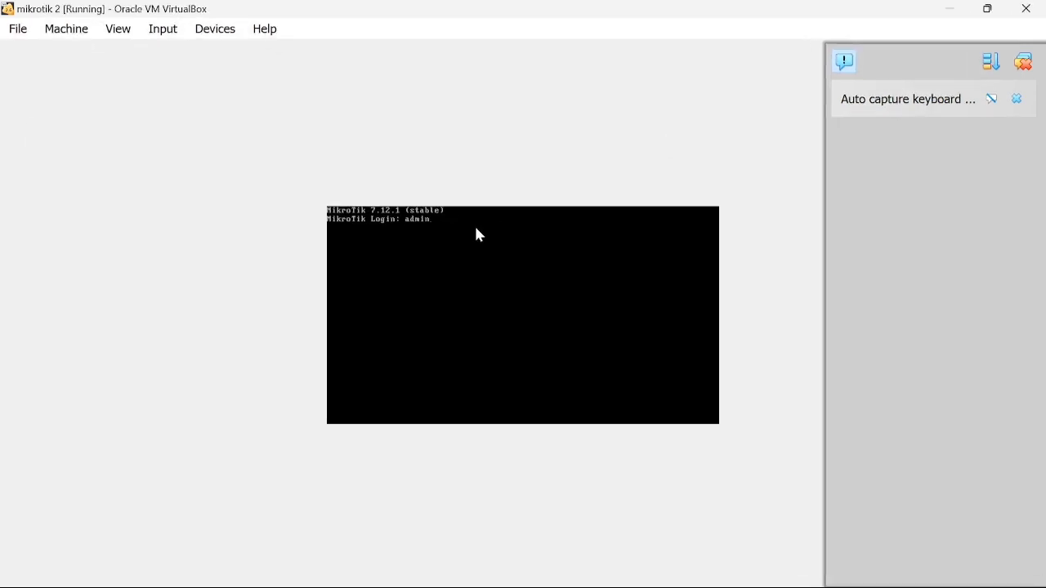
{"action": "key", "text": "Return"}
{"action": "key", "text": "Return"}
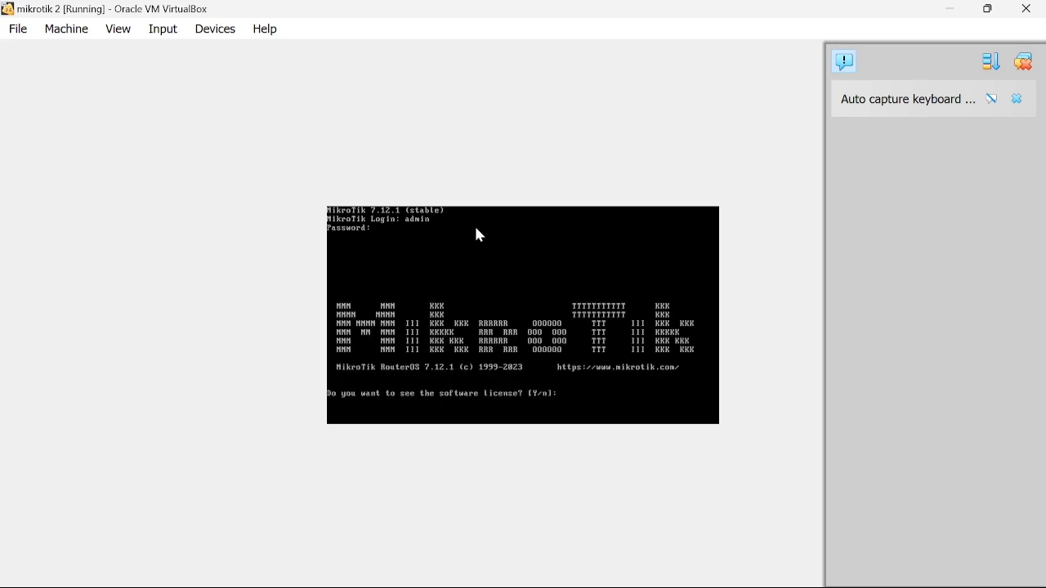
{"action": "type", "text": "nadm"}
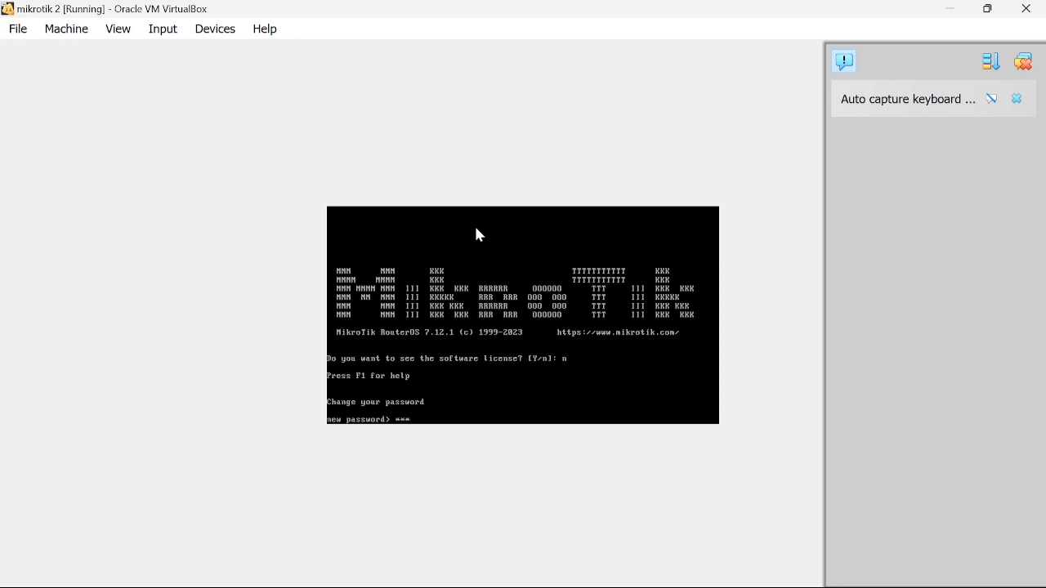
{"action": "key", "text": "Return"}
{"action": "type", "text": "adm"}
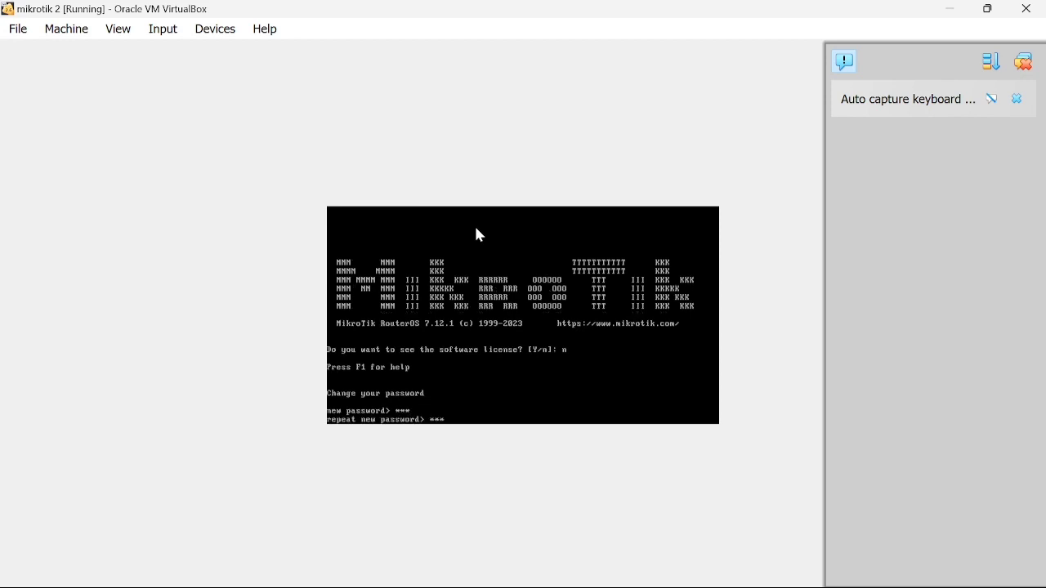
{"action": "key", "text": "Return"}
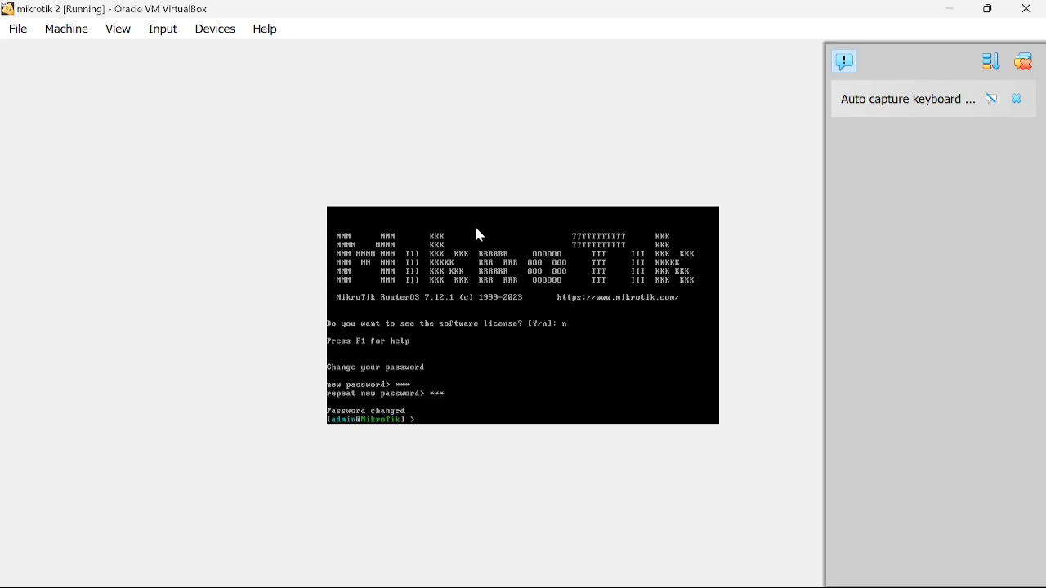
Rename the router with 'system identity set name=mikrotik2'.
{"action": "type", "text": "system identity set name=mikroti"}
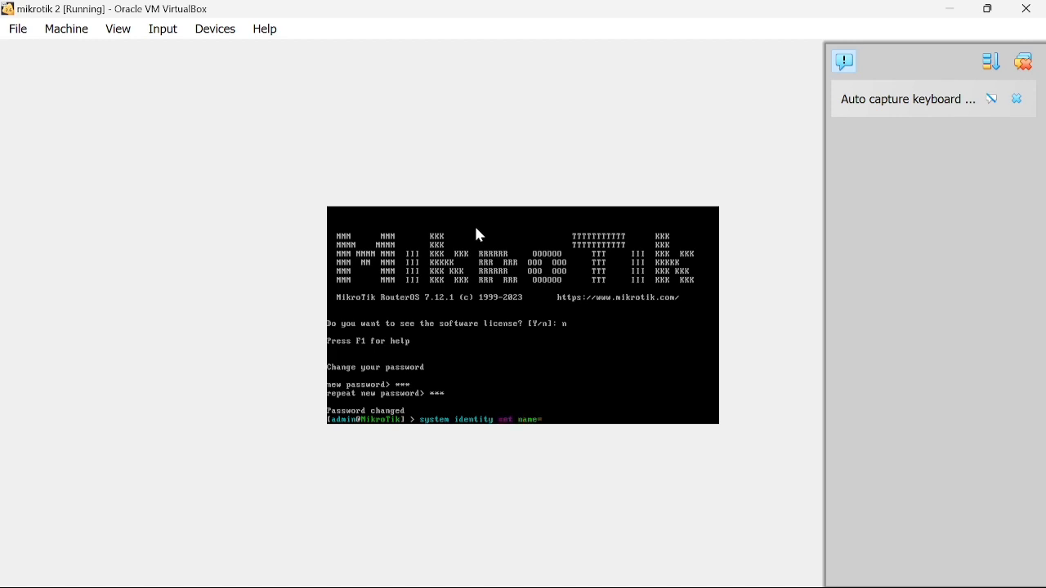
{"action": "type", "text": "k2"}
{"action": "mouse_move", "coordinate": [736, 587]}
{"action": "key", "text": "Return"}
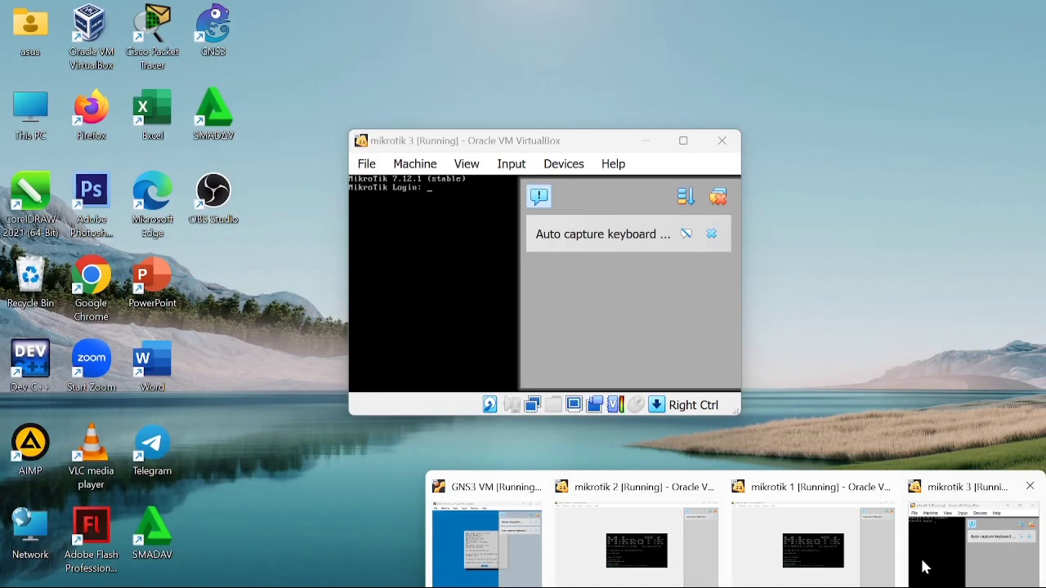
{"action": "left_click", "coordinate": [925, 566]}
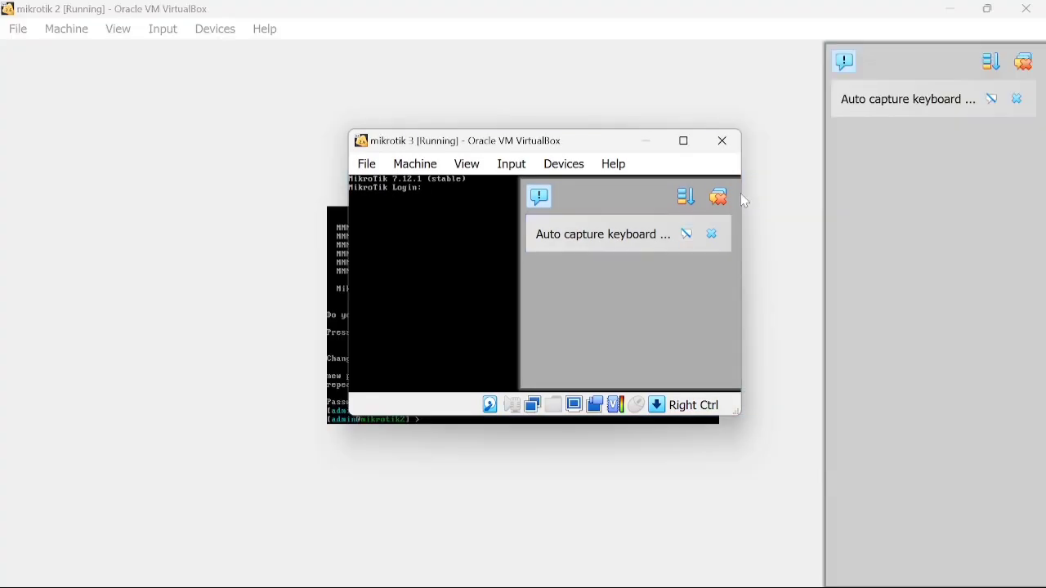
Log into mikrotik 3 as admin in a maximized console and set a new password.
{"action": "left_click", "coordinate": [684, 140]}
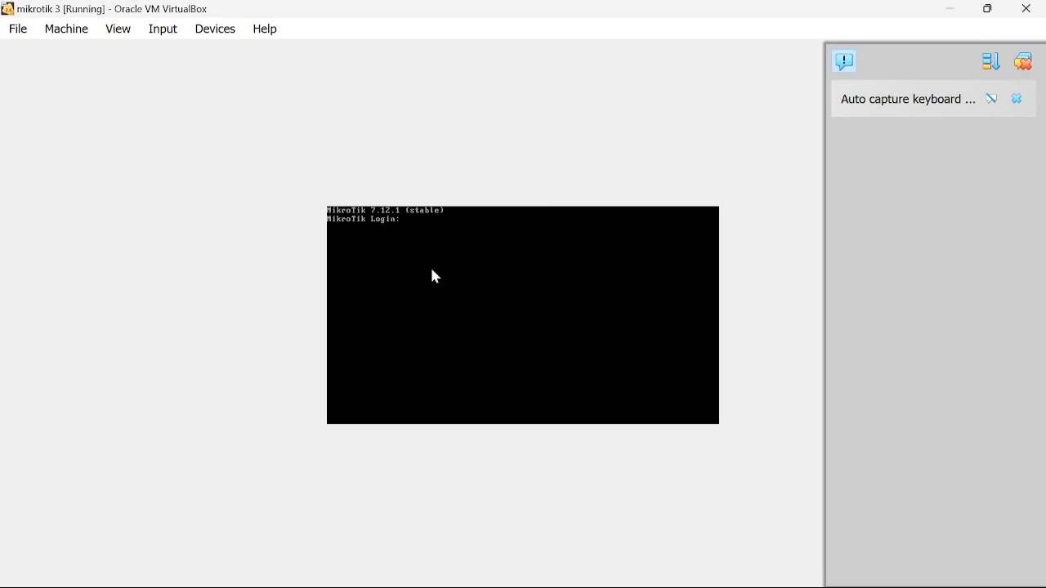
{"action": "type", "text": "admin"}
{"action": "key", "text": "Return"}
{"action": "key", "text": "Return"}
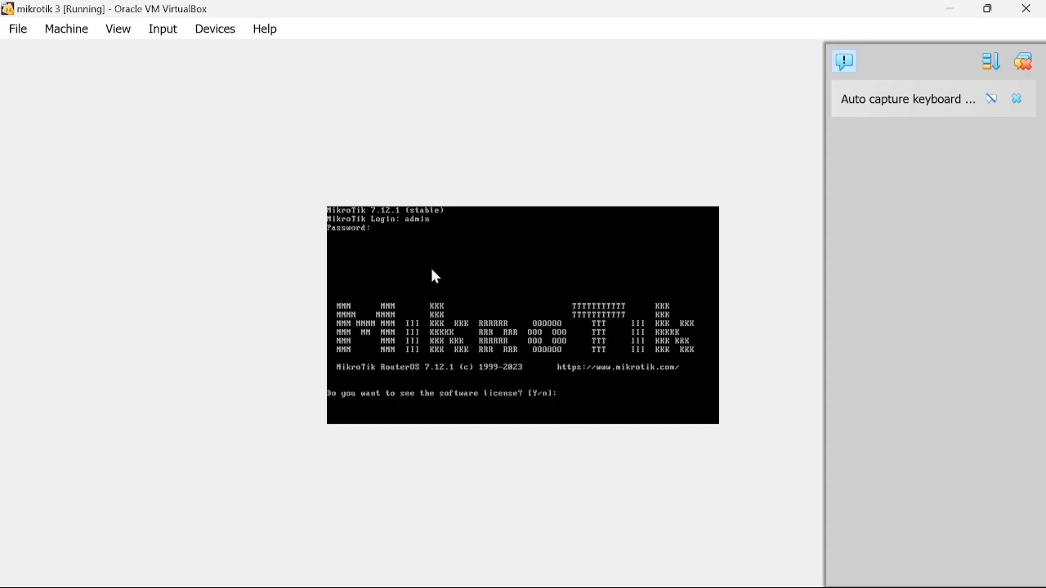
{"action": "type", "text": "nadm"}
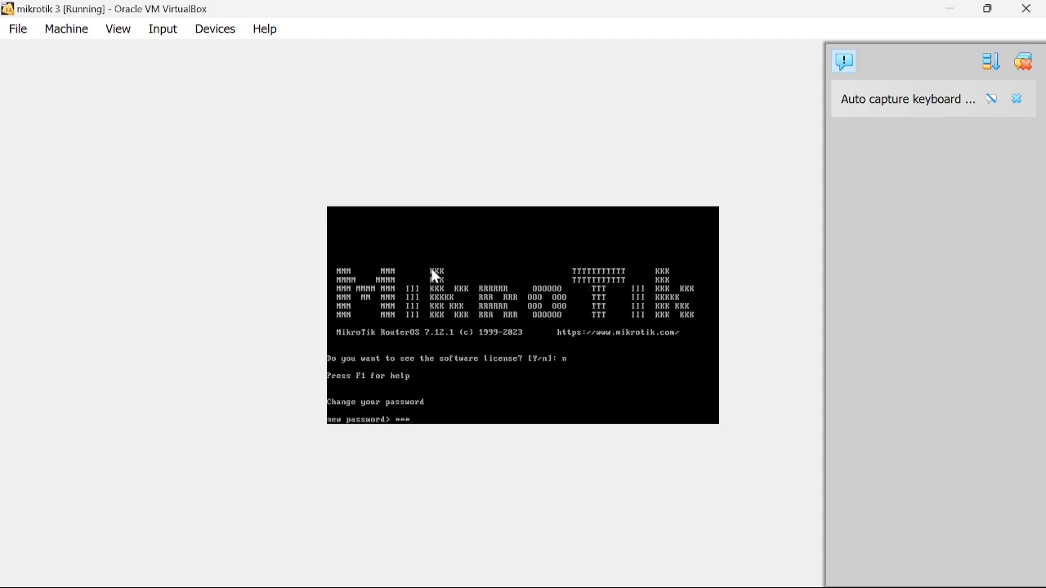
{"action": "key", "text": "Return"}
{"action": "type", "text": "adm"}
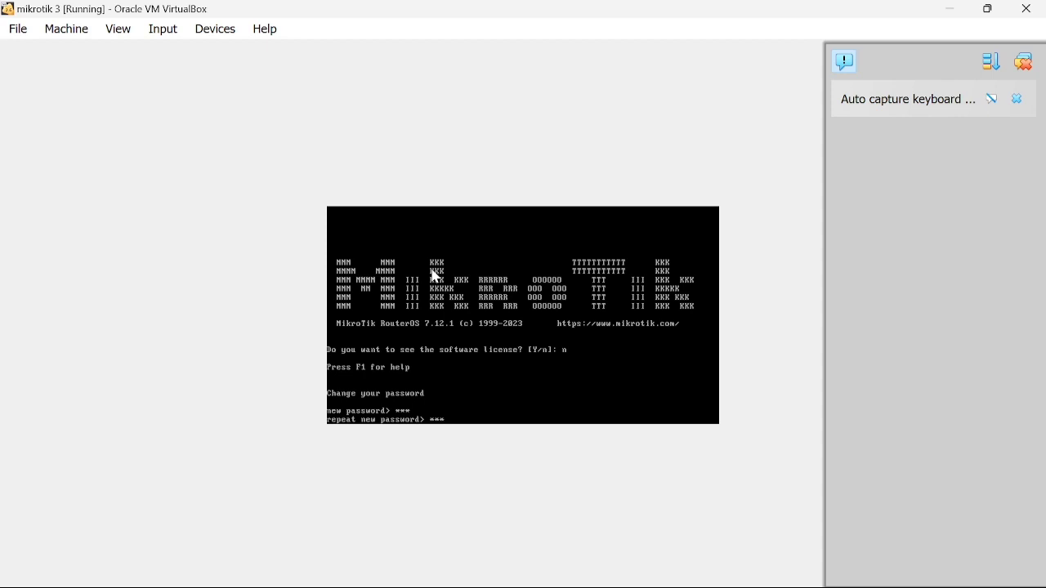
{"action": "key", "text": "Return"}
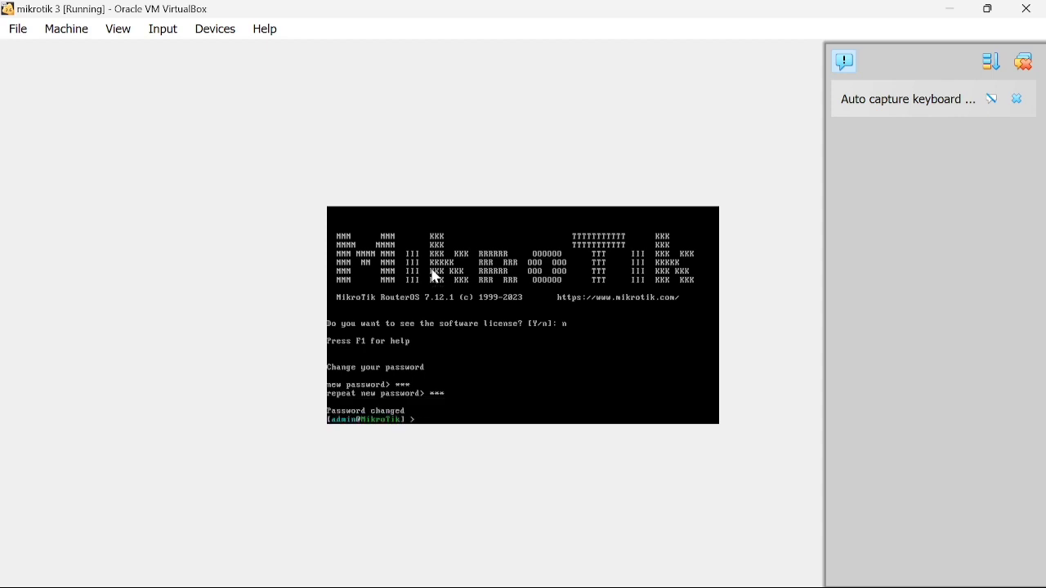
Rename the router with 'system identity set name=mikrotik3'.
{"action": "type", "text": "system identity set name=mikrotik3"}
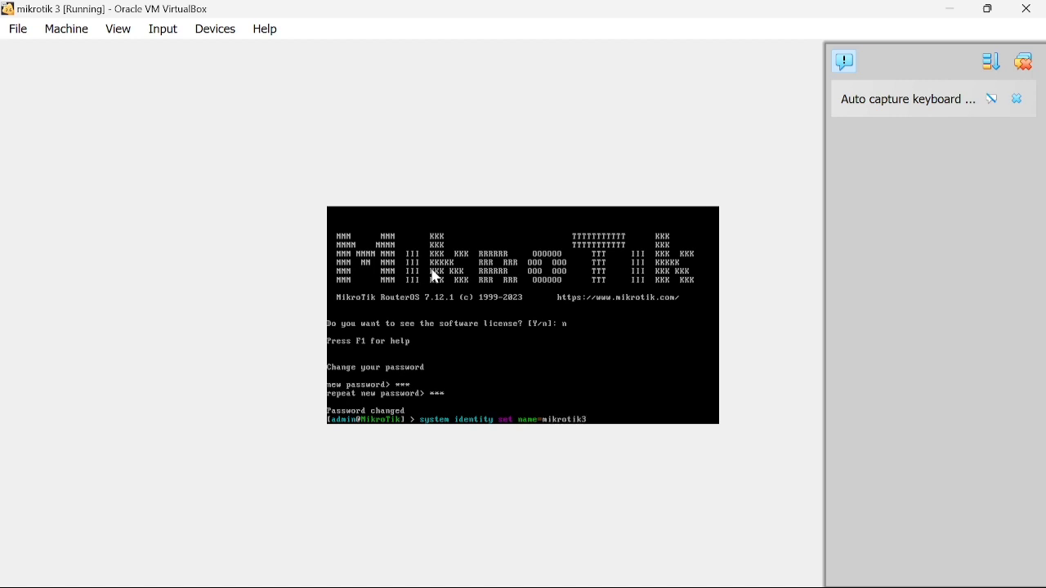
{"action": "key", "text": "Return"}
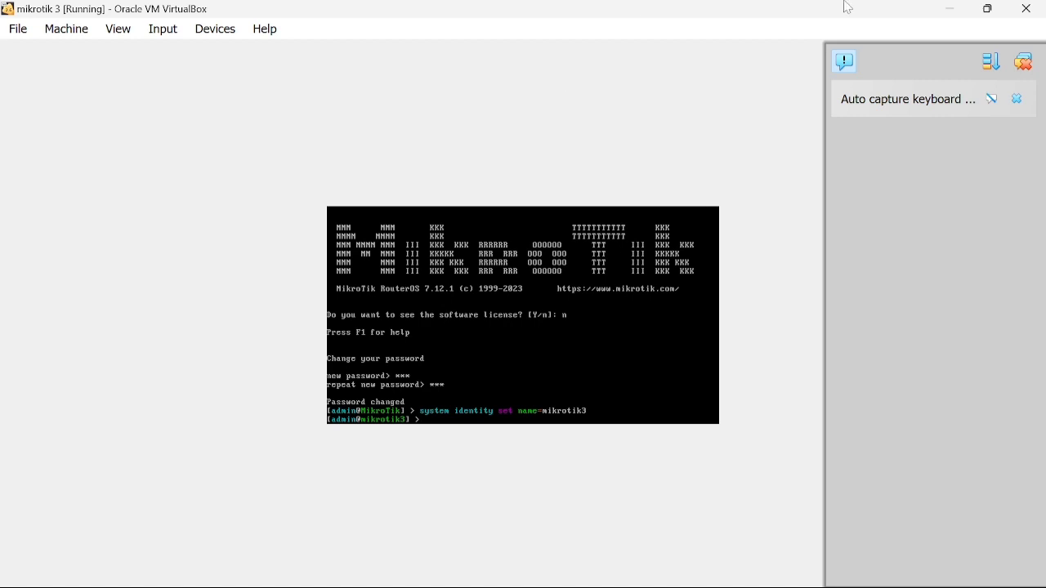
{"action": "left_click", "coordinate": [961, 9]}
Minimize the router consoles, GNS3 and GNS3 VM windows to reveal the desktop.
{"action": "left_click", "coordinate": [961, 9]}
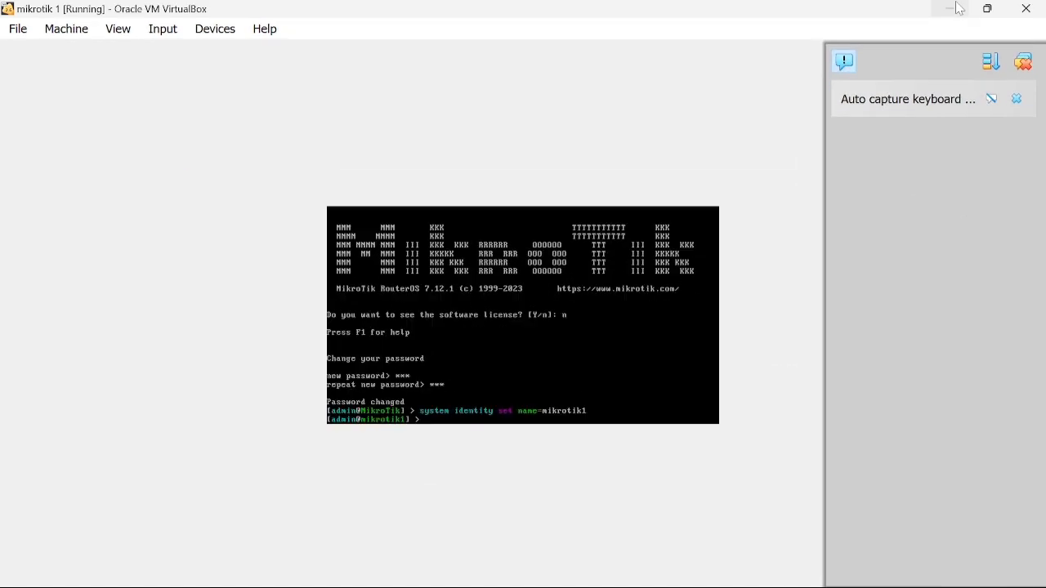
{"action": "left_click", "coordinate": [962, 9]}
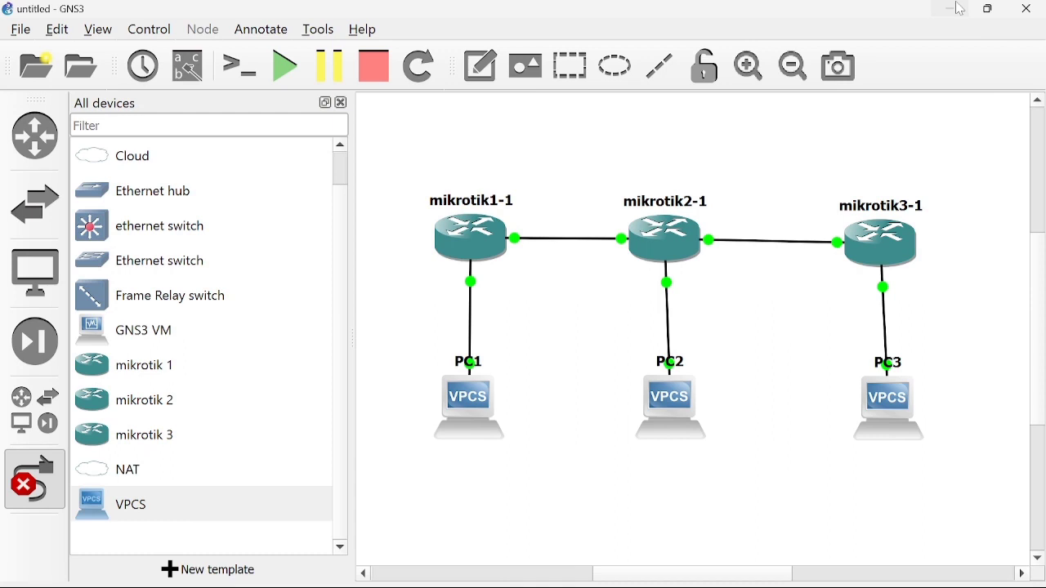
{"action": "left_click", "coordinate": [961, 9]}
{"action": "left_click", "coordinate": [811, 138]}
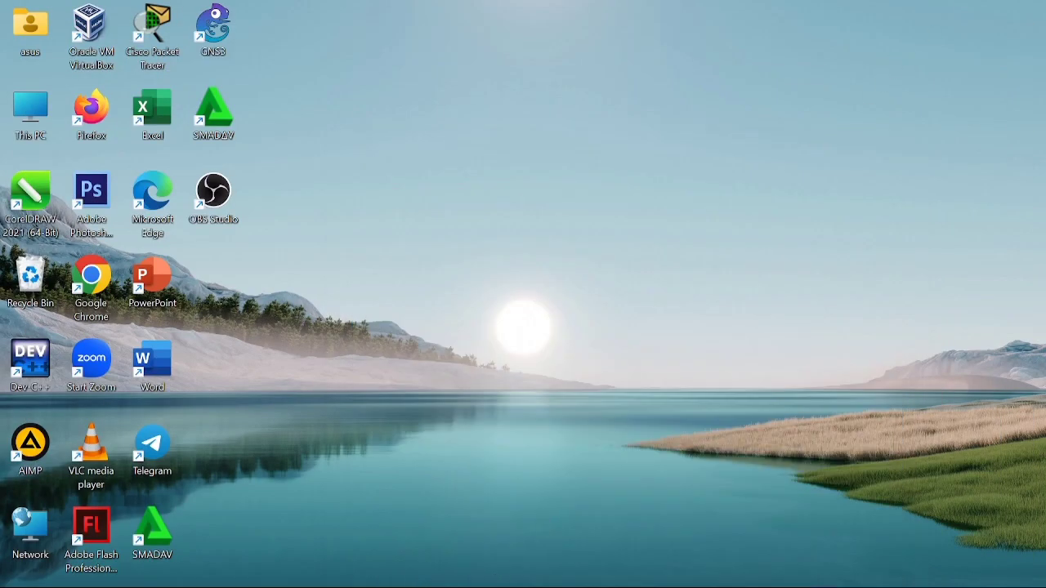
Browse to E:\SEMESTER 3\jaringan komputer\VIRTUAL BOX and launch Winbox - 64Bit.
{"action": "key", "text": "super+e"}
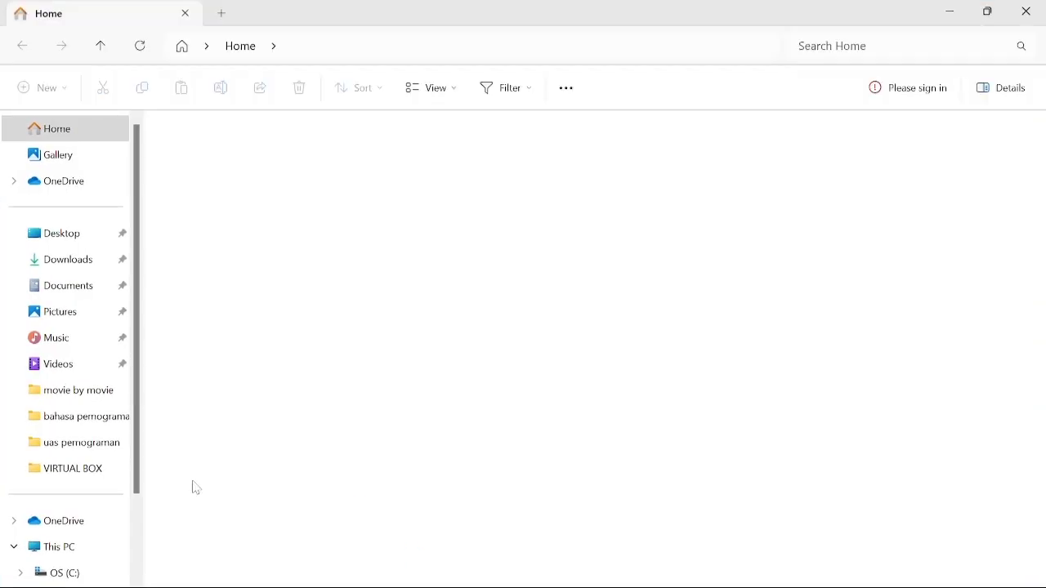
{"action": "scroll", "coordinate": [67, 491], "scroll_direction": "down", "scroll_amount": 1}
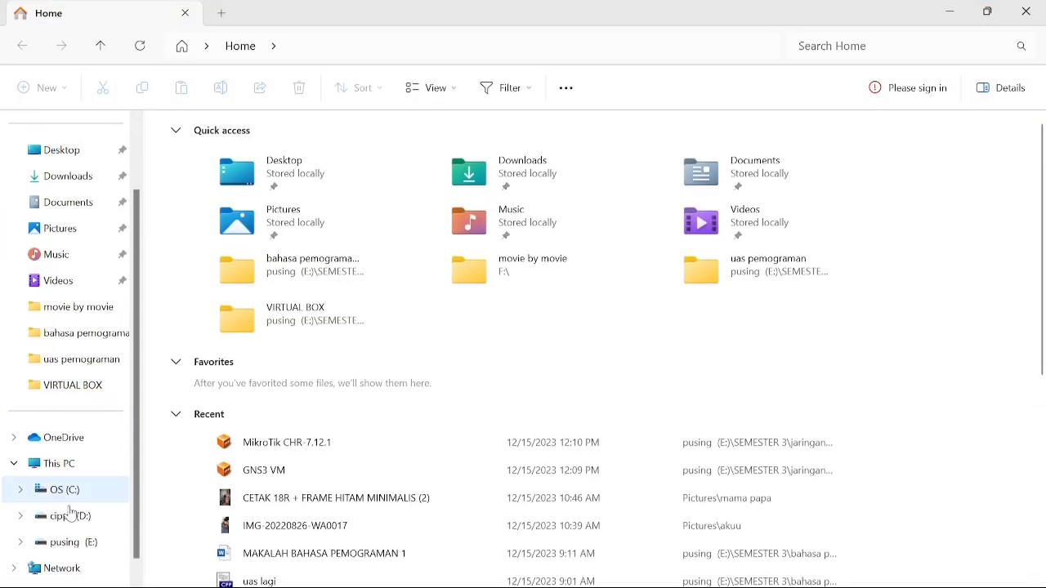
{"action": "left_click", "coordinate": [74, 543]}
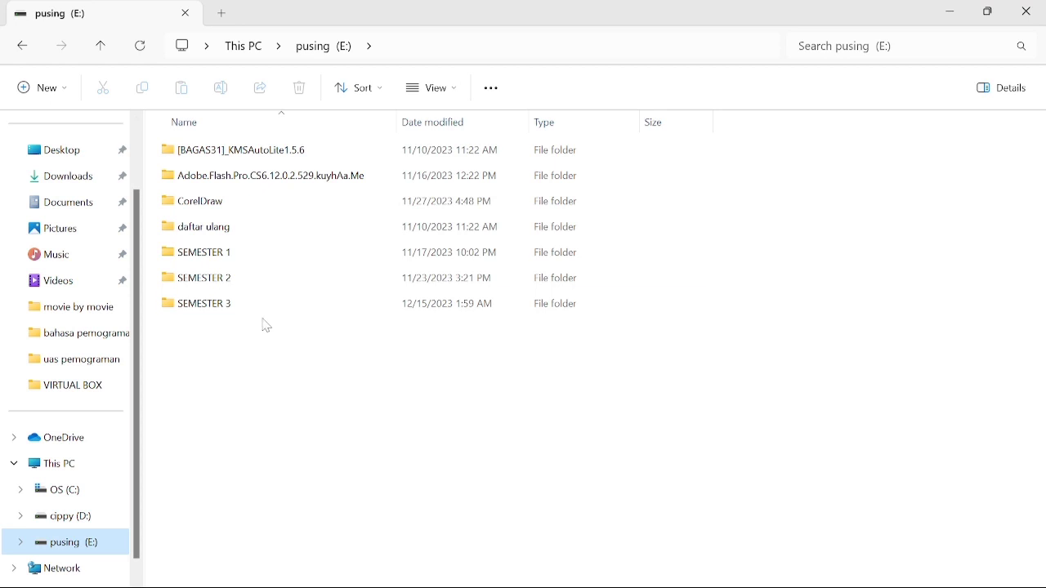
{"action": "double_click", "coordinate": [268, 311]}
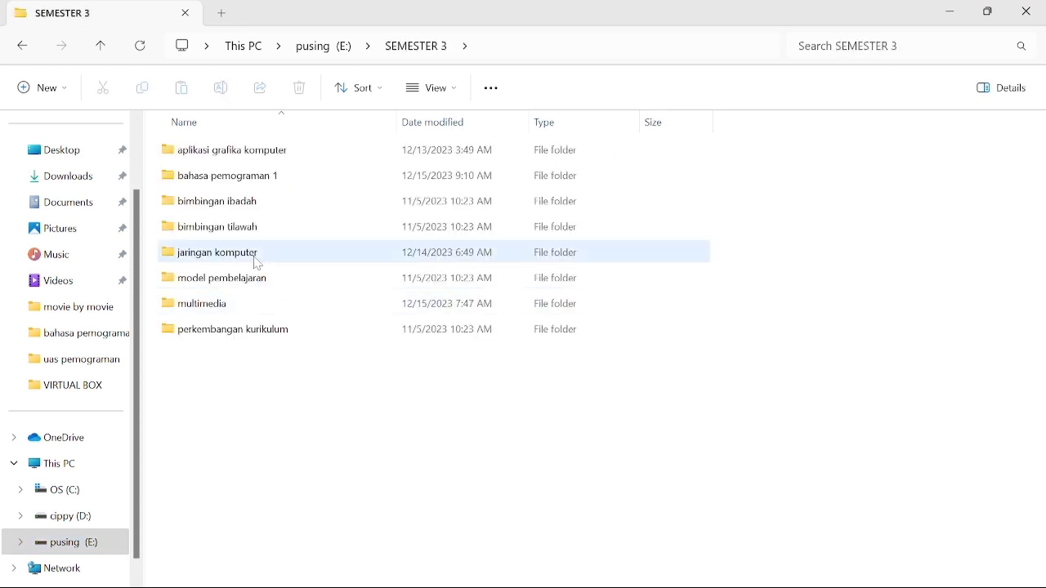
{"action": "double_click", "coordinate": [253, 254]}
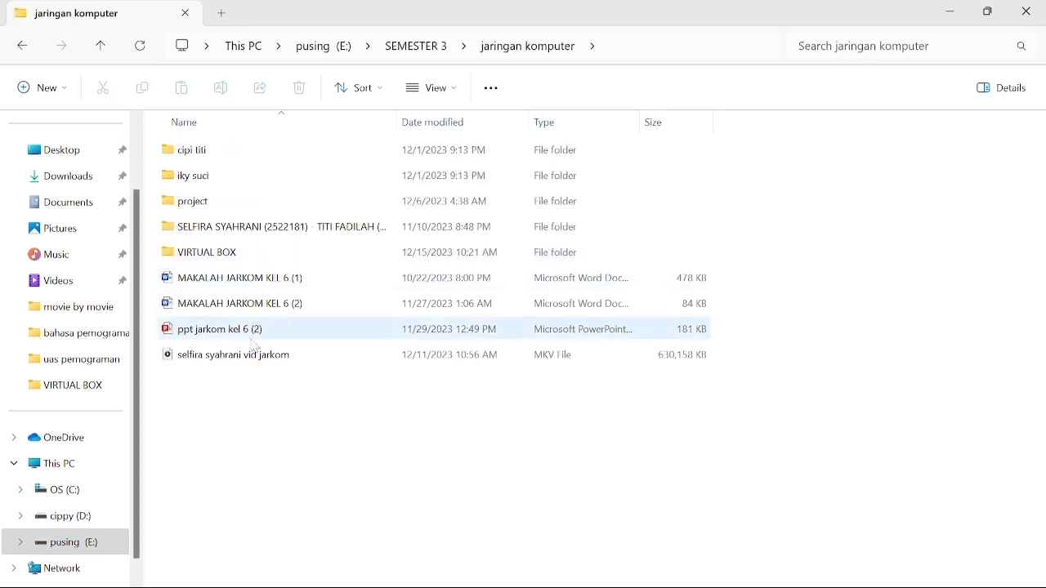
{"action": "double_click", "coordinate": [236, 253]}
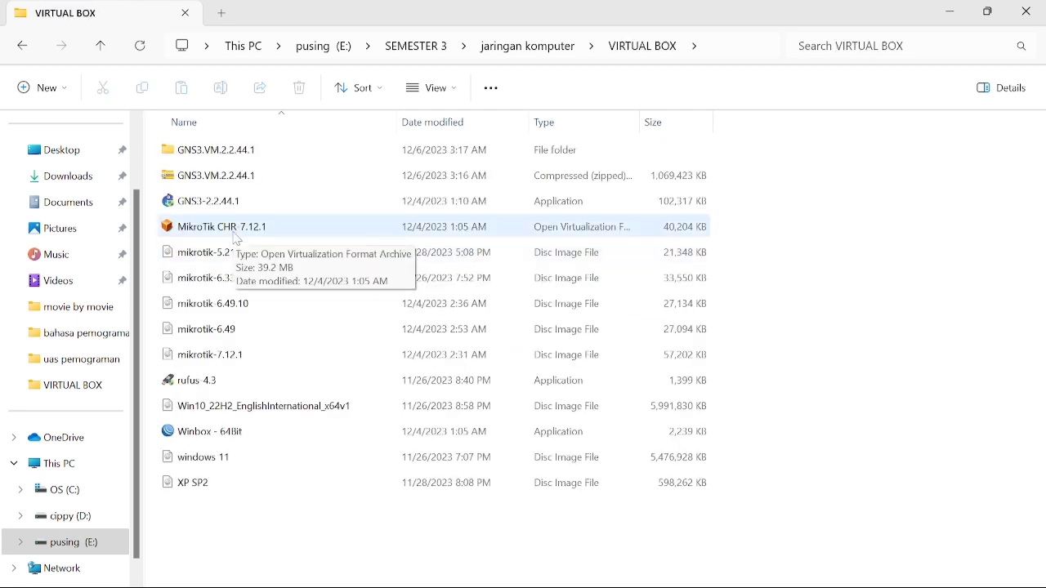
{"action": "left_click", "coordinate": [232, 433]}
{"action": "double_click", "coordinate": [232, 433]}
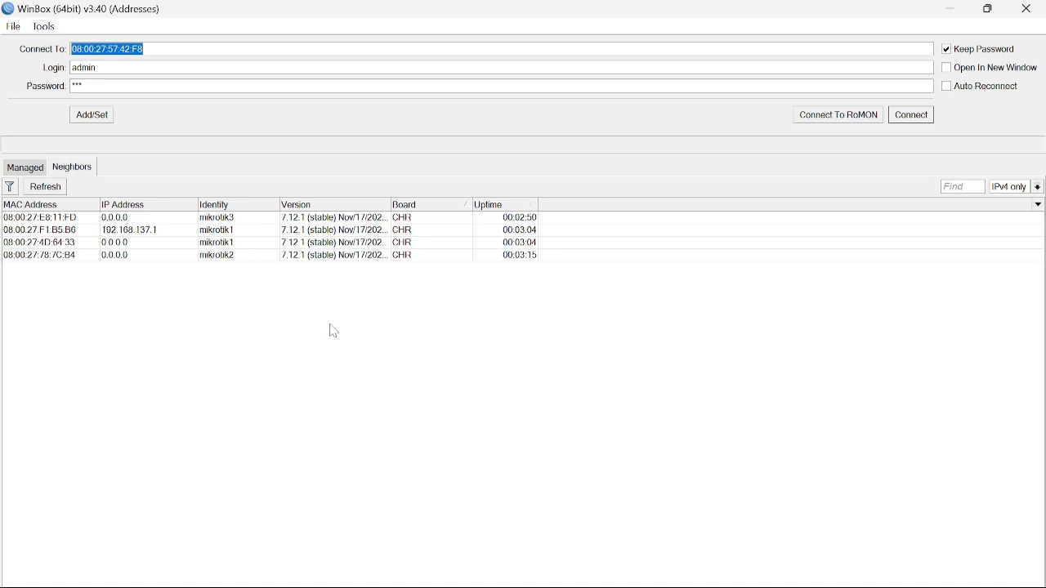
Connect maximized WinBox sessions to the mikrotik1 and mikrotik2 neighbors.
{"action": "double_click", "coordinate": [233, 243]}
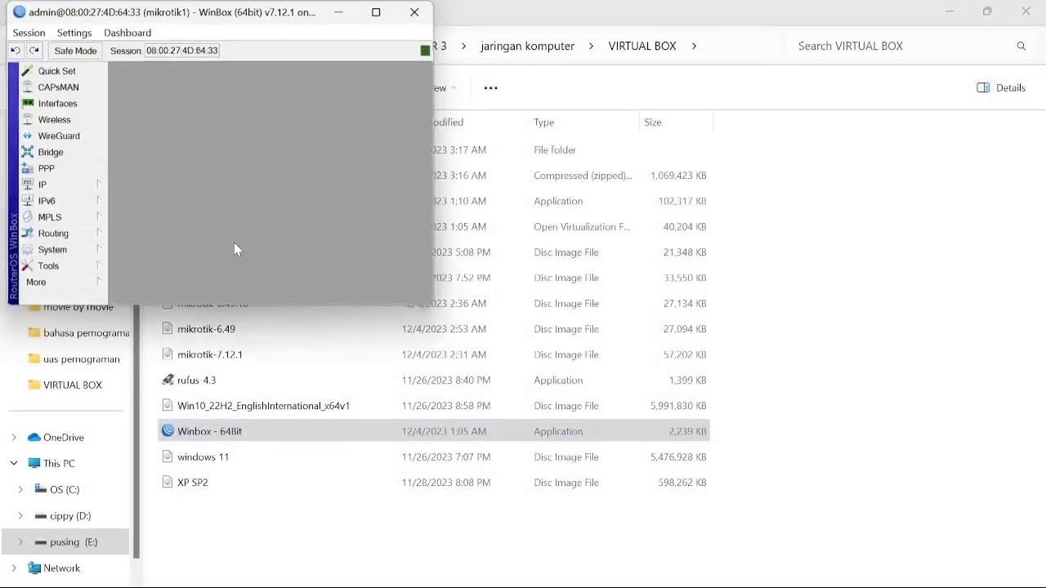
{"action": "left_click", "coordinate": [378, 13]}
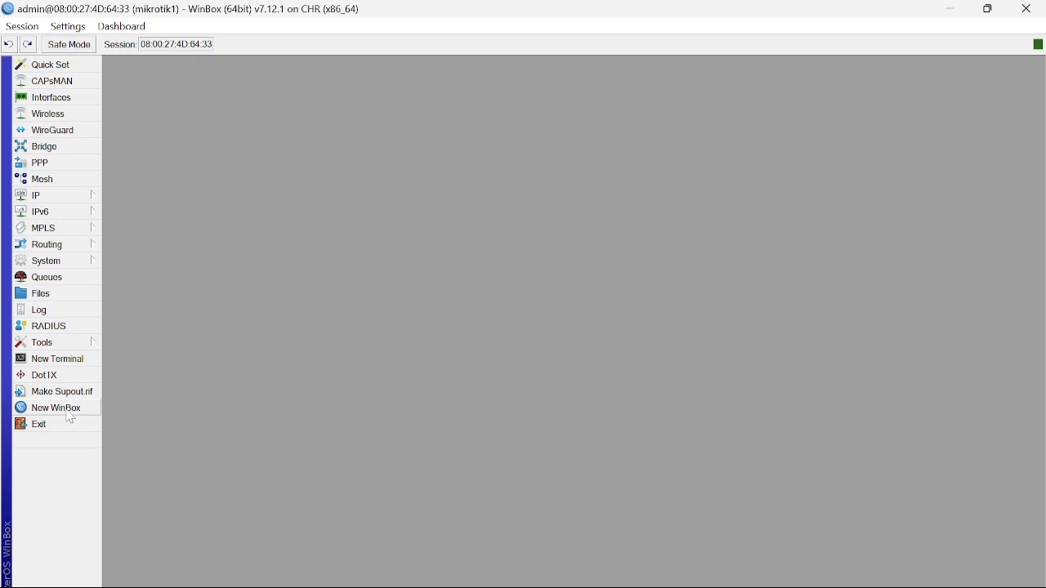
{"action": "left_click", "coordinate": [70, 413]}
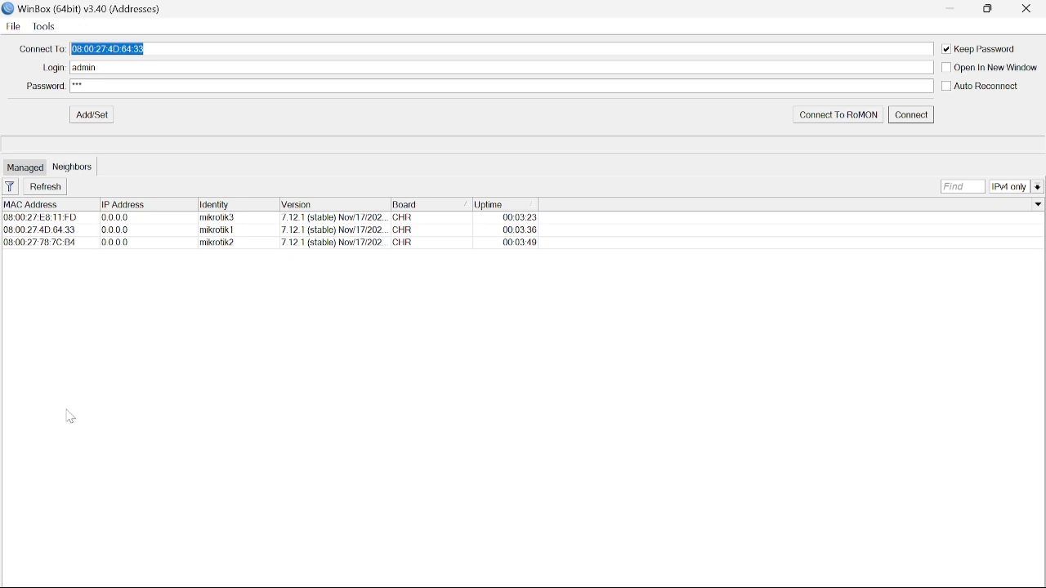
{"action": "left_click", "coordinate": [216, 243]}
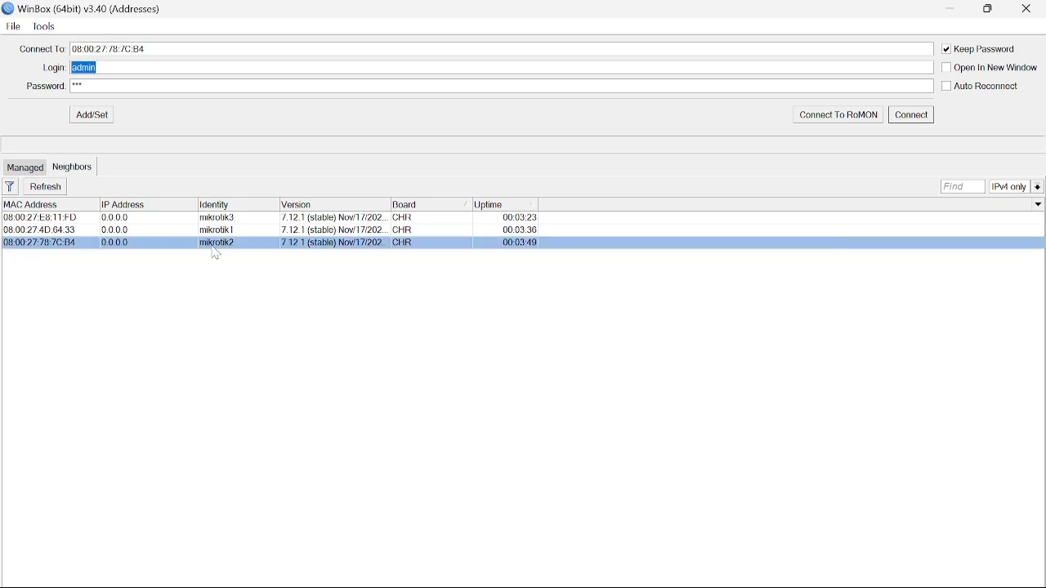
{"action": "double_click", "coordinate": [214, 247]}
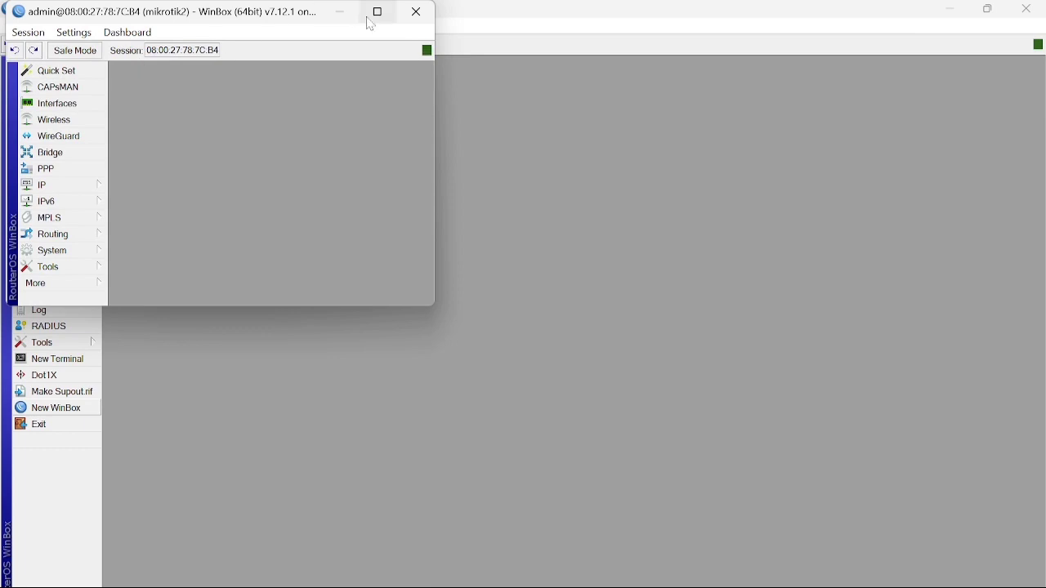
{"action": "left_click", "coordinate": [373, 18]}
Connect a maximized session to mikrotik3, then return to the mikrotik1 session.
{"action": "left_click", "coordinate": [72, 413]}
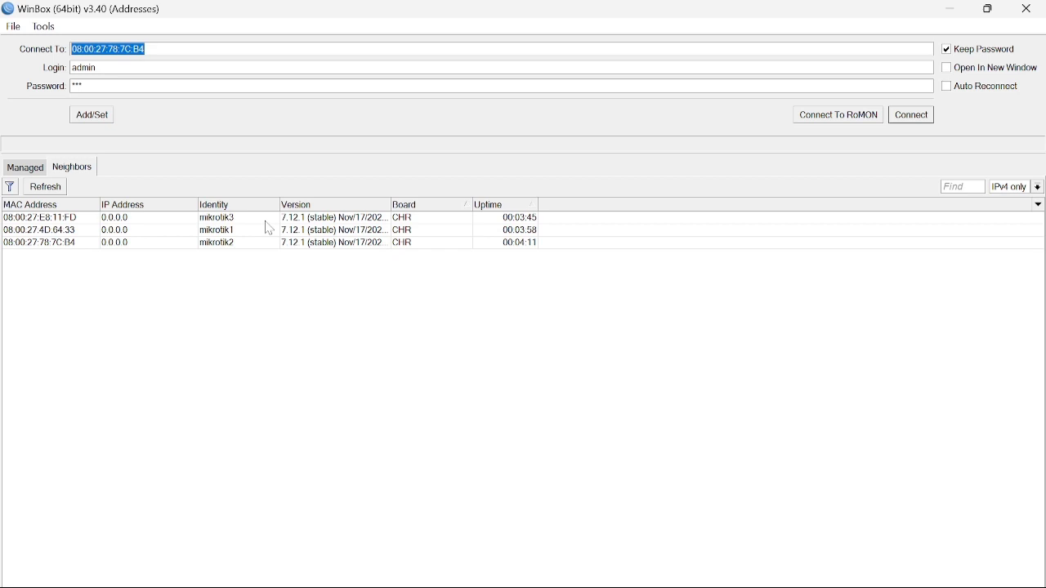
{"action": "double_click", "coordinate": [267, 219]}
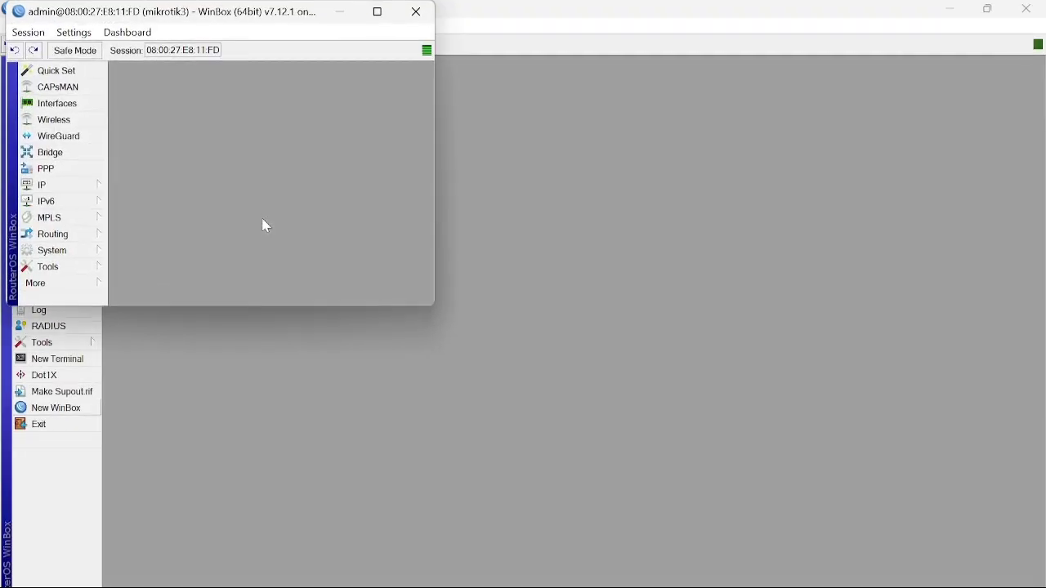
{"action": "left_click", "coordinate": [377, 11]}
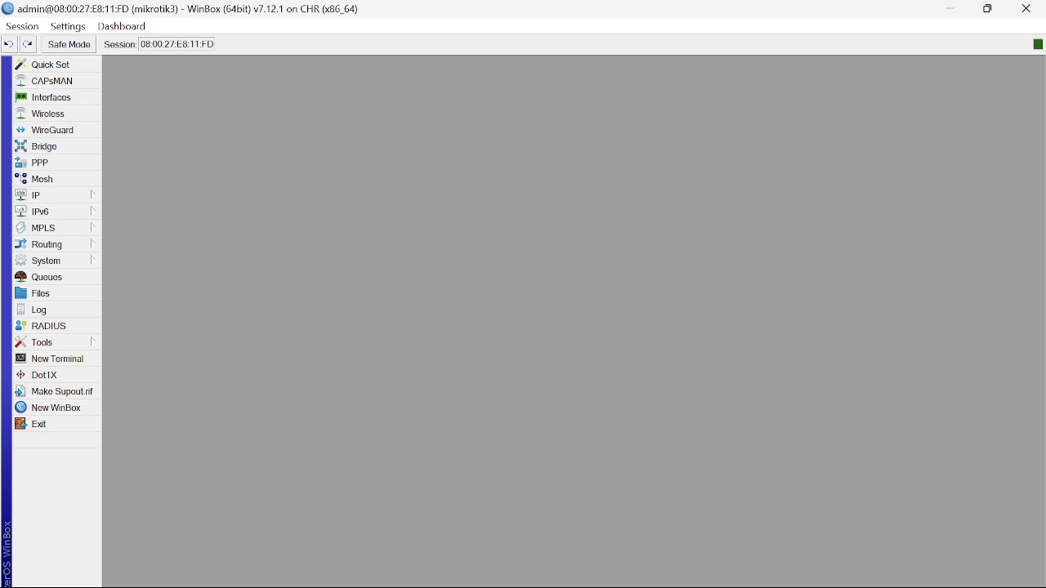
{"action": "mouse_move", "coordinate": [596, 587]}
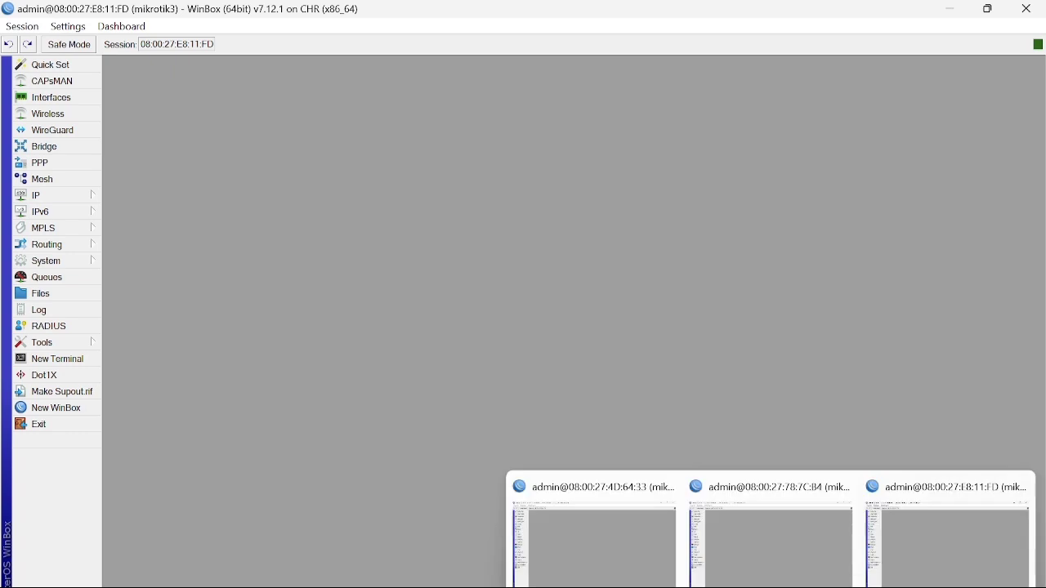
{"action": "left_click", "coordinate": [634, 574]}
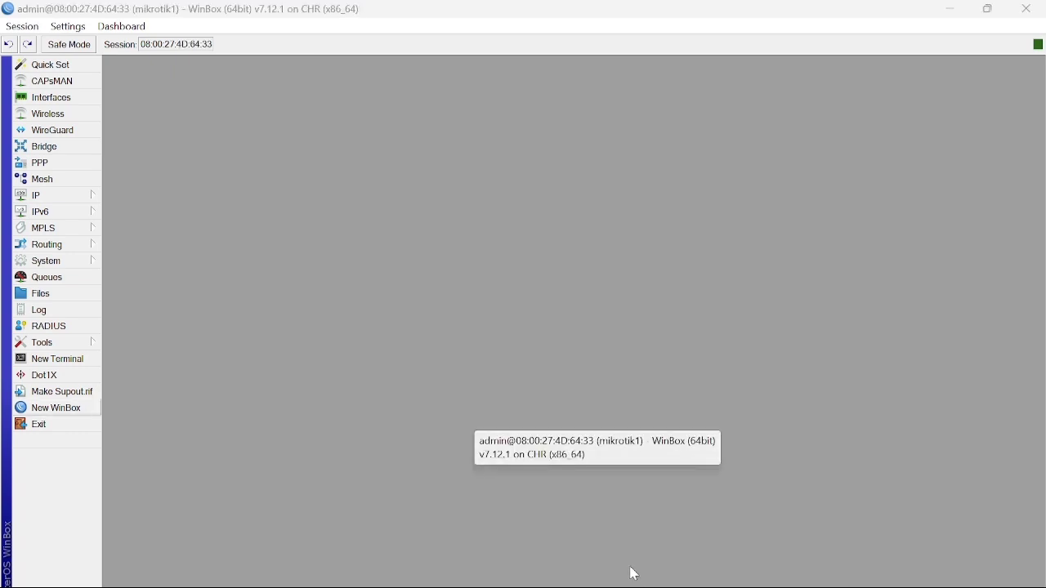
Open mikrotik1's IP address list and delete the 10.0.2.15/24 address.
{"action": "left_click", "coordinate": [57, 198]}
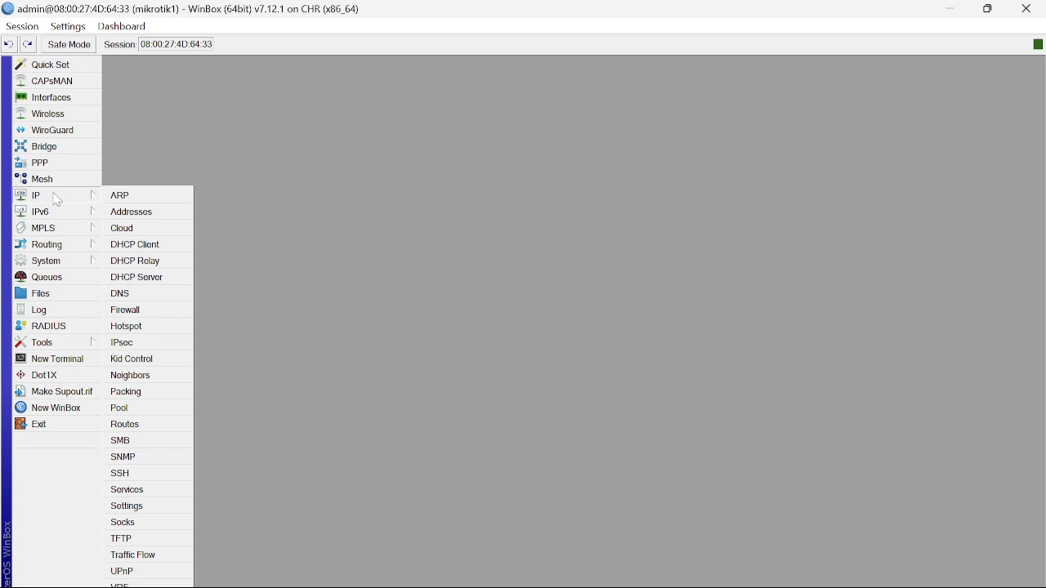
{"action": "left_click", "coordinate": [133, 214]}
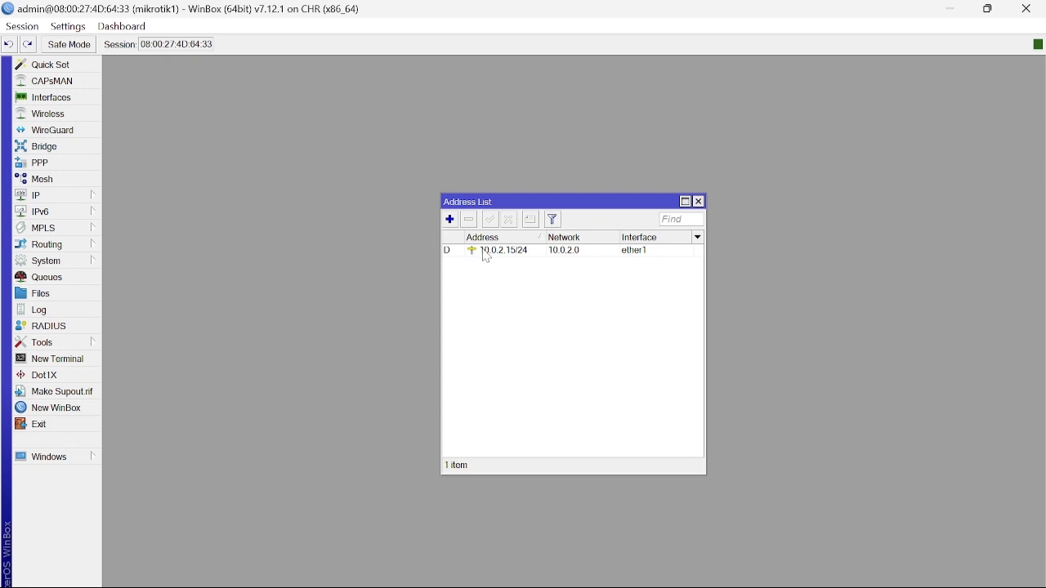
{"action": "left_click", "coordinate": [487, 253]}
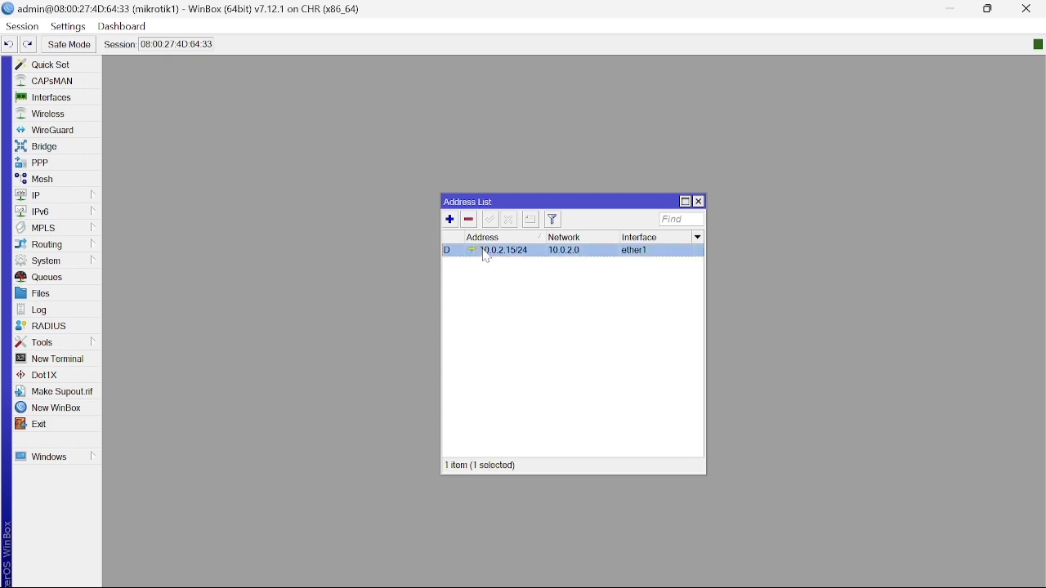
{"action": "left_click", "coordinate": [471, 221]}
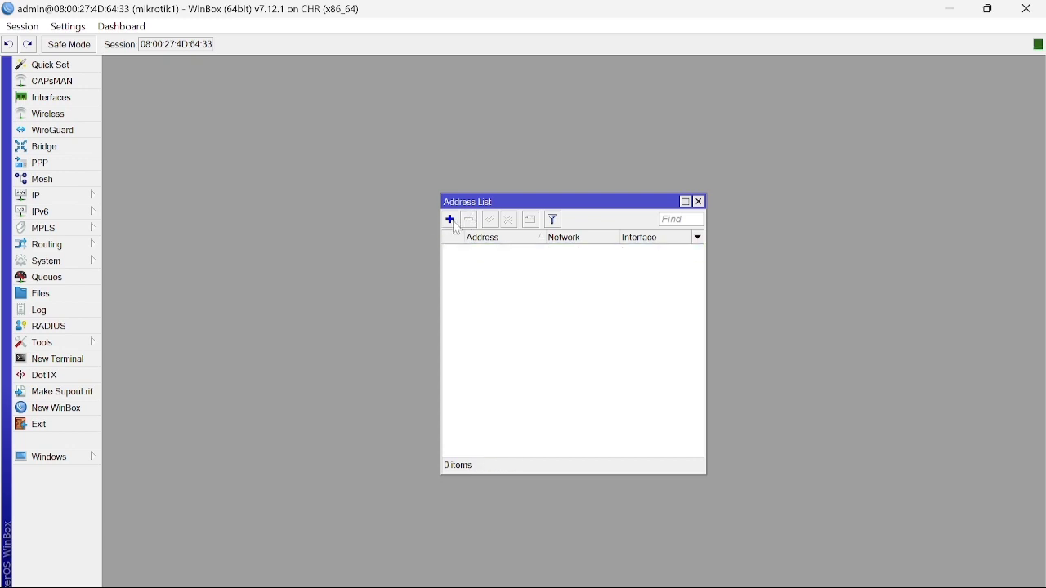
Add the address 192.168.1.1/24 on interface ether3.
{"action": "left_click", "coordinate": [452, 222]}
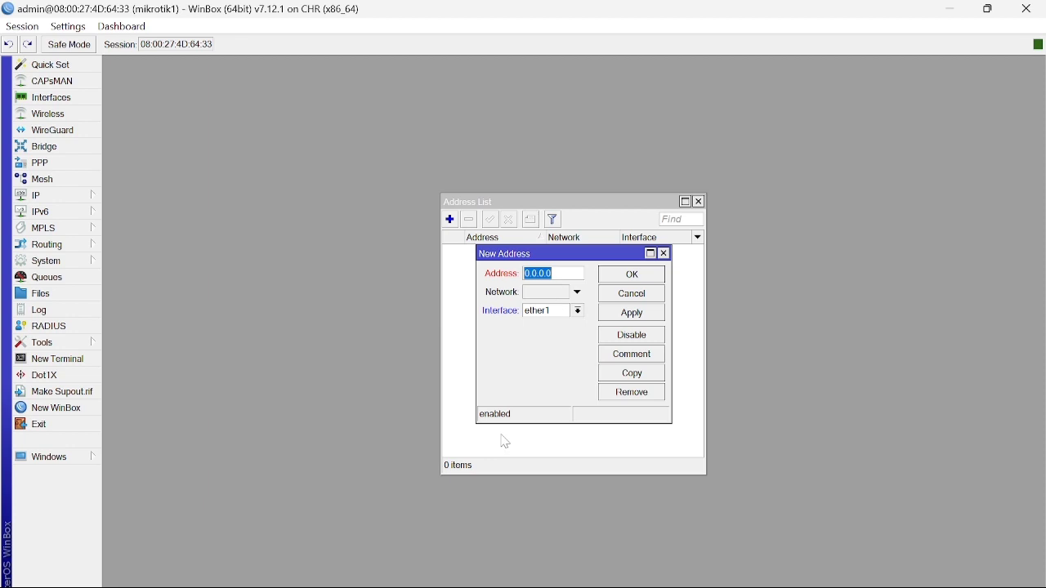
{"action": "type", "text": "192.168.1.1/24"}
{"action": "left_click", "coordinate": [577, 312]}
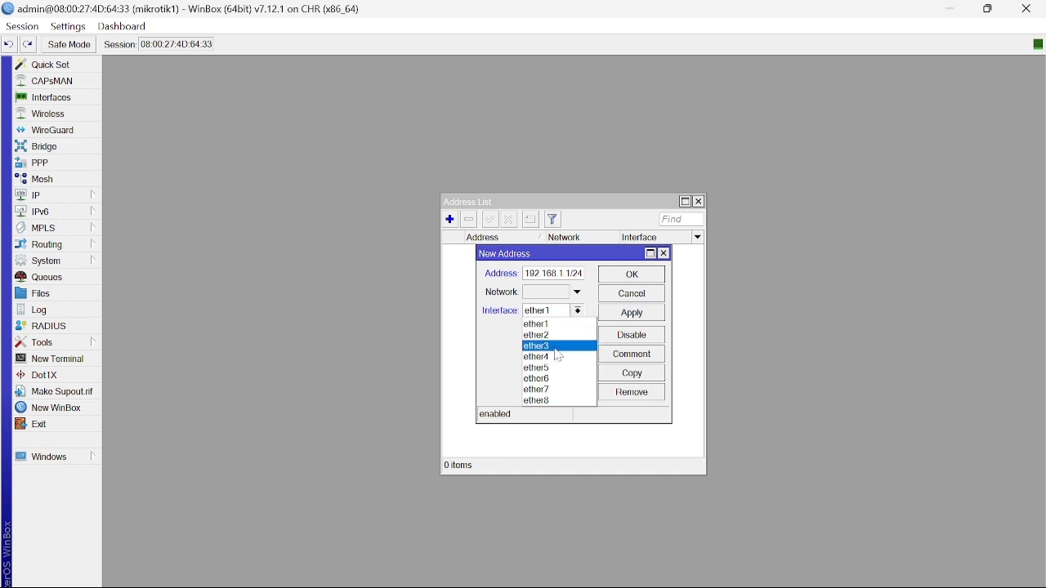
{"action": "left_click", "coordinate": [555, 349]}
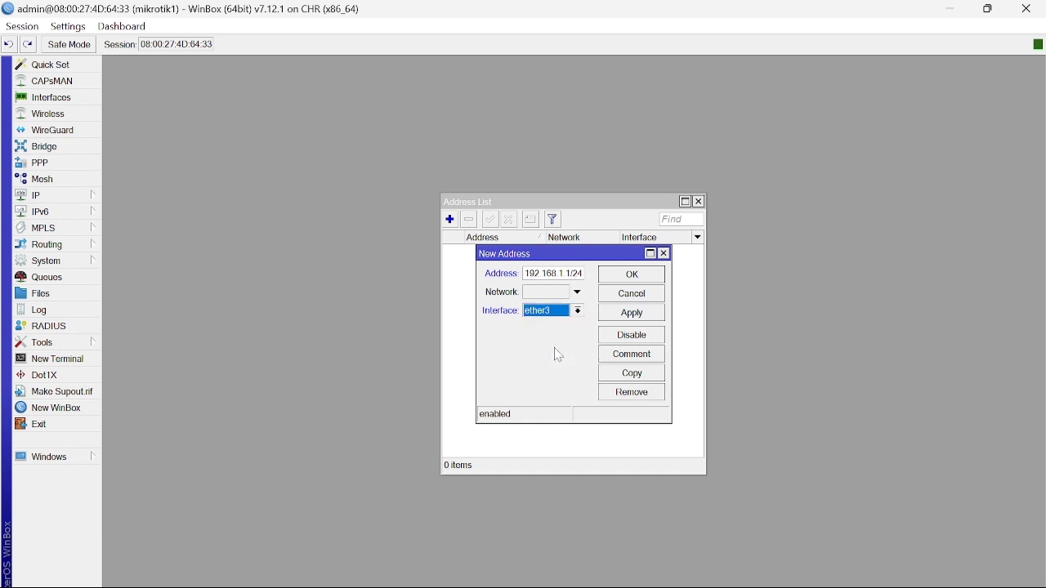
{"action": "left_click", "coordinate": [634, 315]}
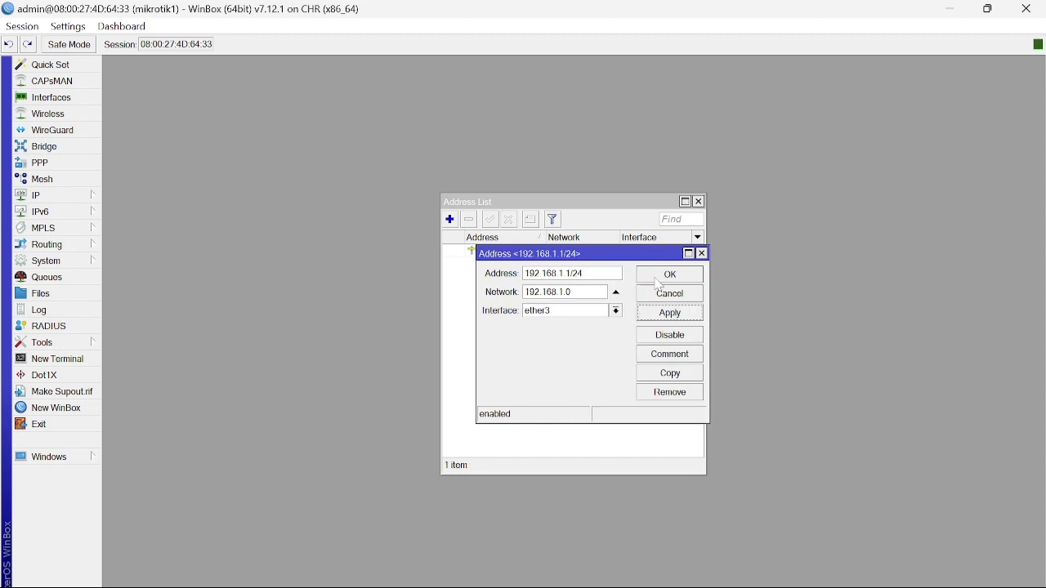
{"action": "left_click", "coordinate": [657, 280]}
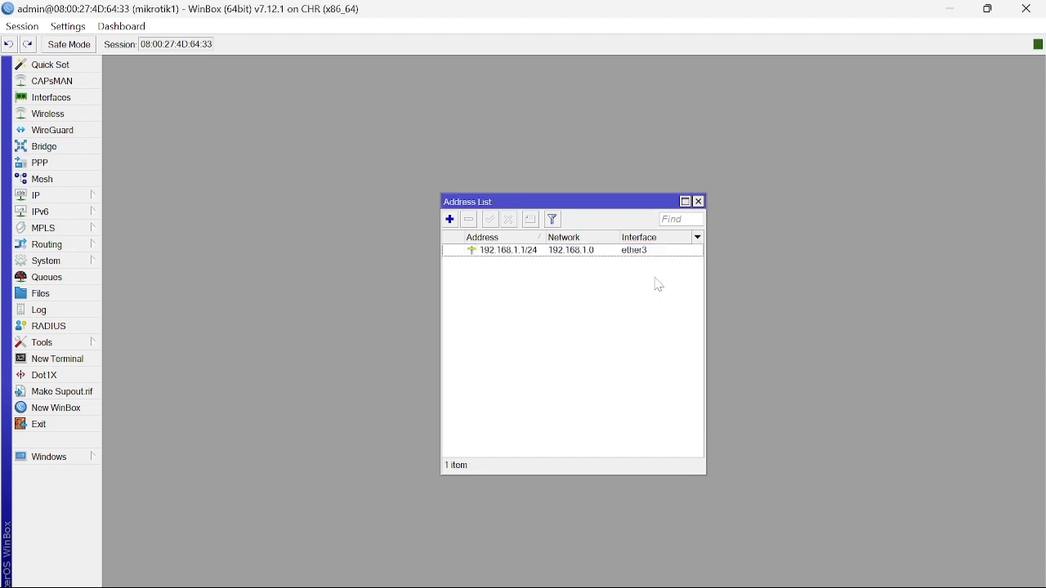
Add 192.168.10.1/24 on ether4 to mikrotik1, then bring up the mikrotik2 session.
{"action": "left_click", "coordinate": [450, 220]}
{"action": "type", "text": "192"}
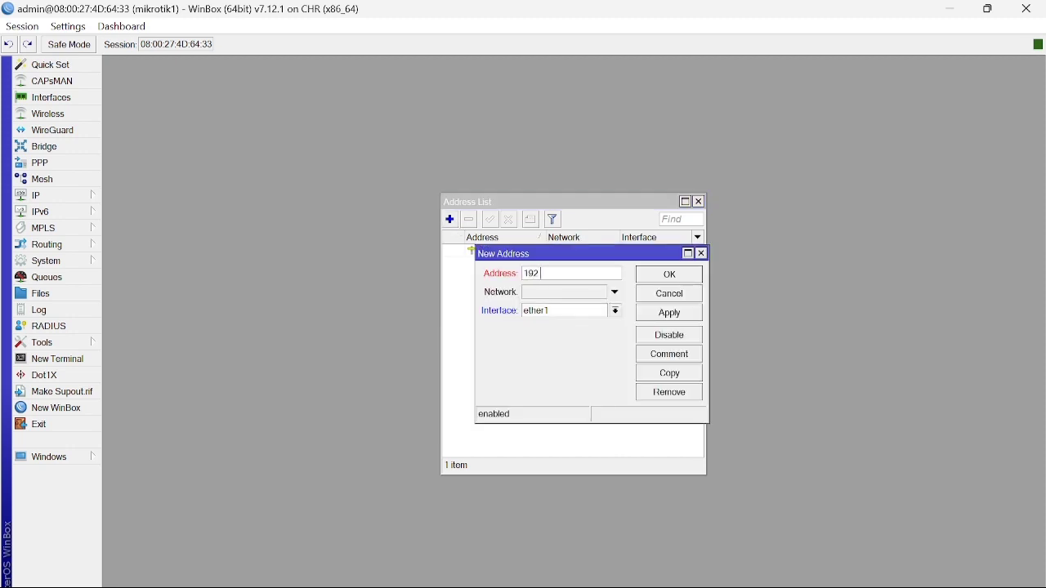
{"action": "type", "text": ".168.10.1/24"}
{"action": "left_click", "coordinate": [618, 312]}
{"action": "left_click", "coordinate": [603, 358]}
{"action": "left_click", "coordinate": [685, 318]}
{"action": "left_click", "coordinate": [680, 281]}
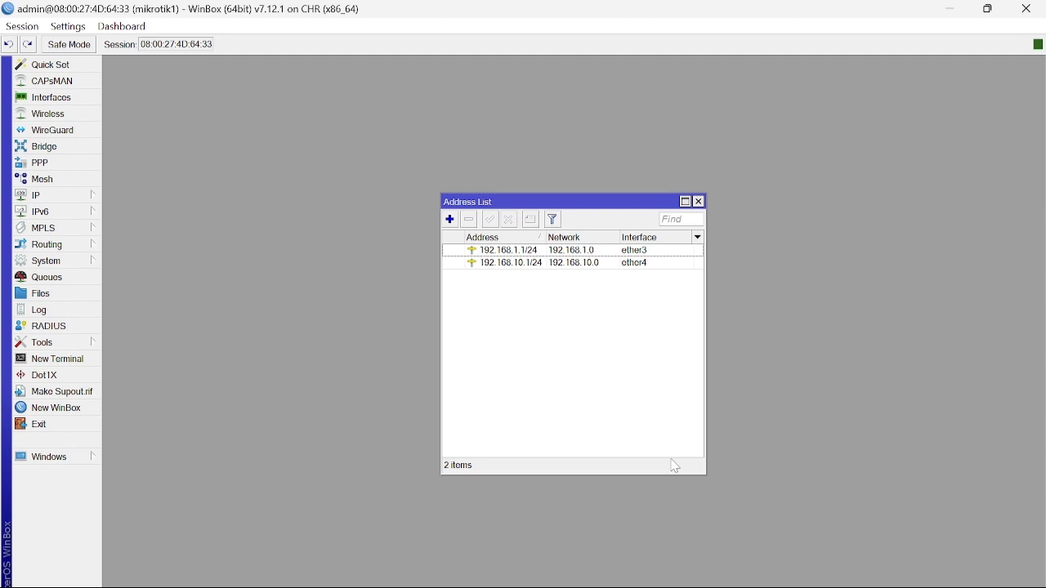
{"action": "mouse_move", "coordinate": [777, 586]}
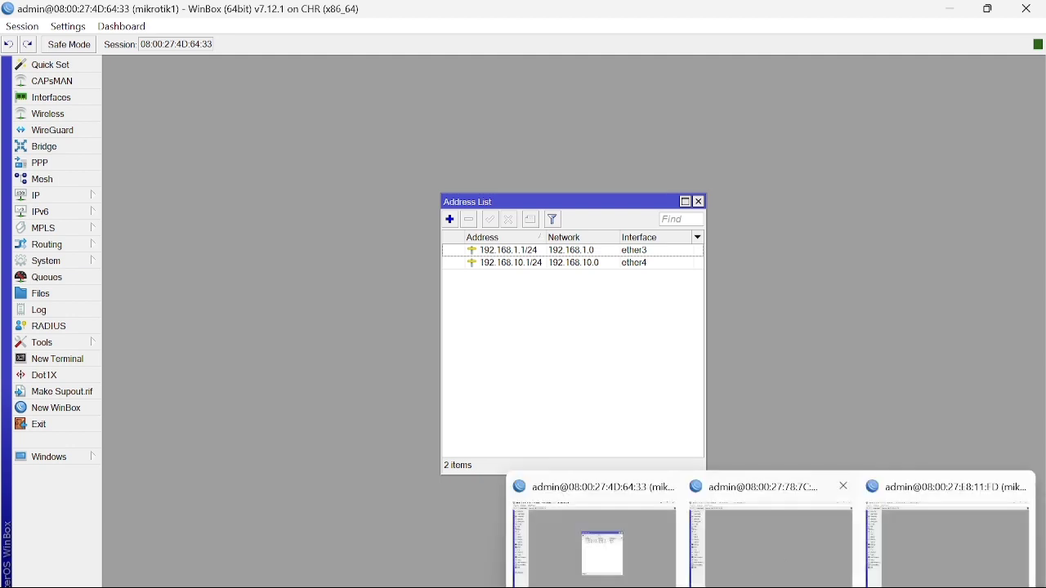
{"action": "left_click", "coordinate": [760, 571]}
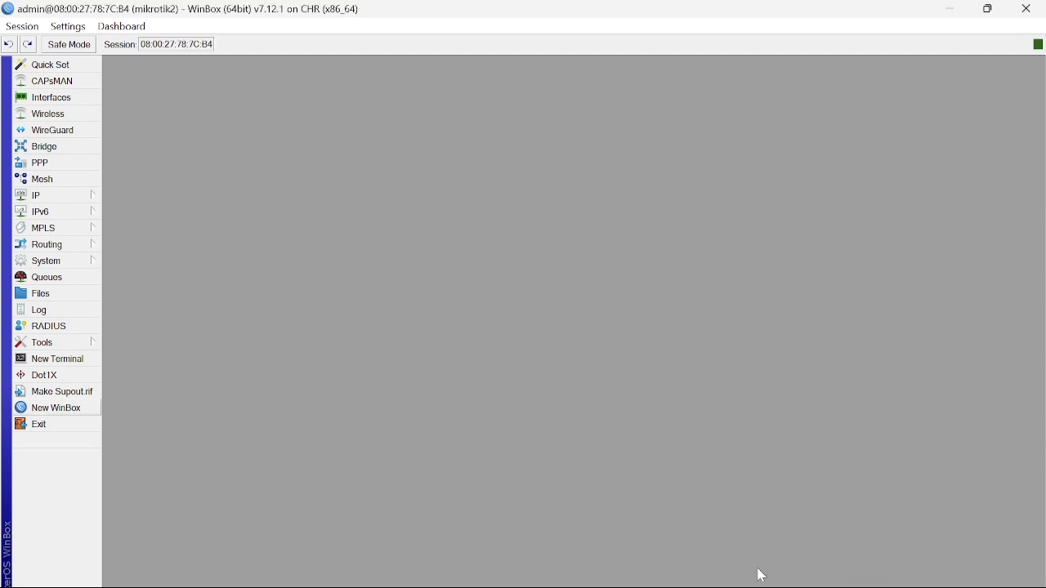
Open mikrotik2's IP address list and delete the 10.0.2.15/24 address.
{"action": "left_click", "coordinate": [64, 197]}
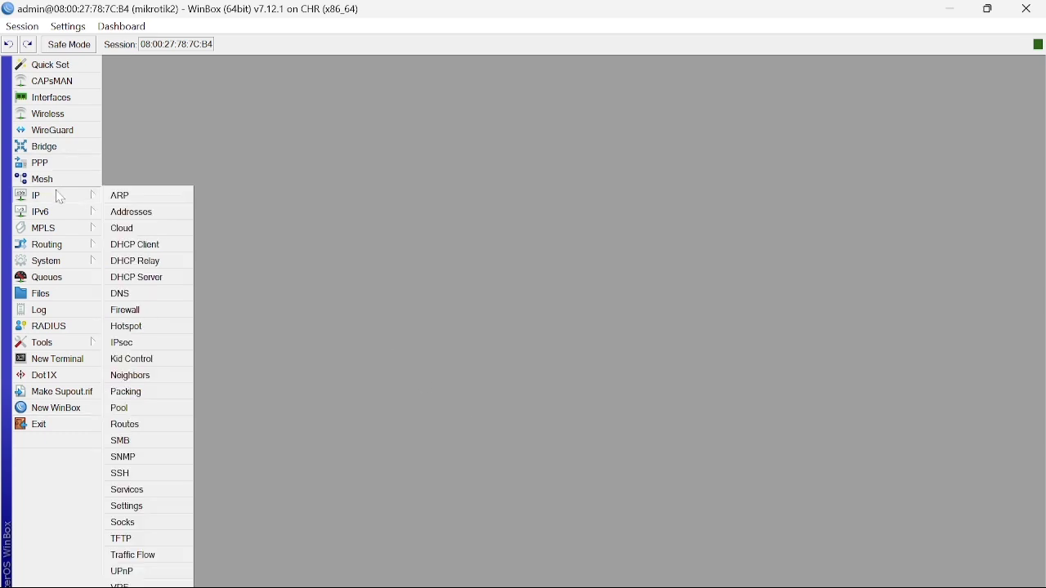
{"action": "left_click", "coordinate": [116, 214]}
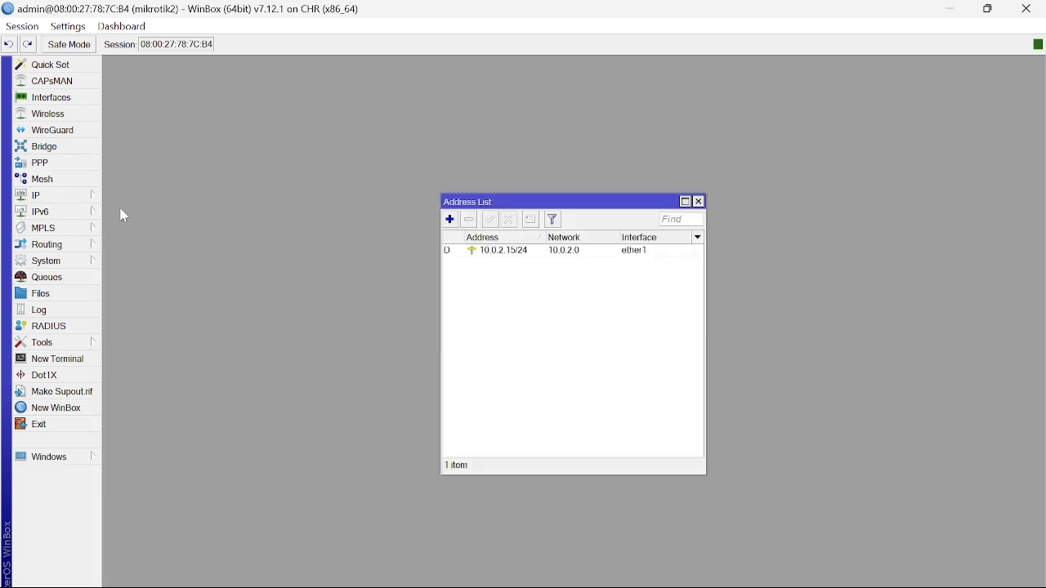
{"action": "left_click", "coordinate": [533, 253]}
{"action": "left_click", "coordinate": [470, 221]}
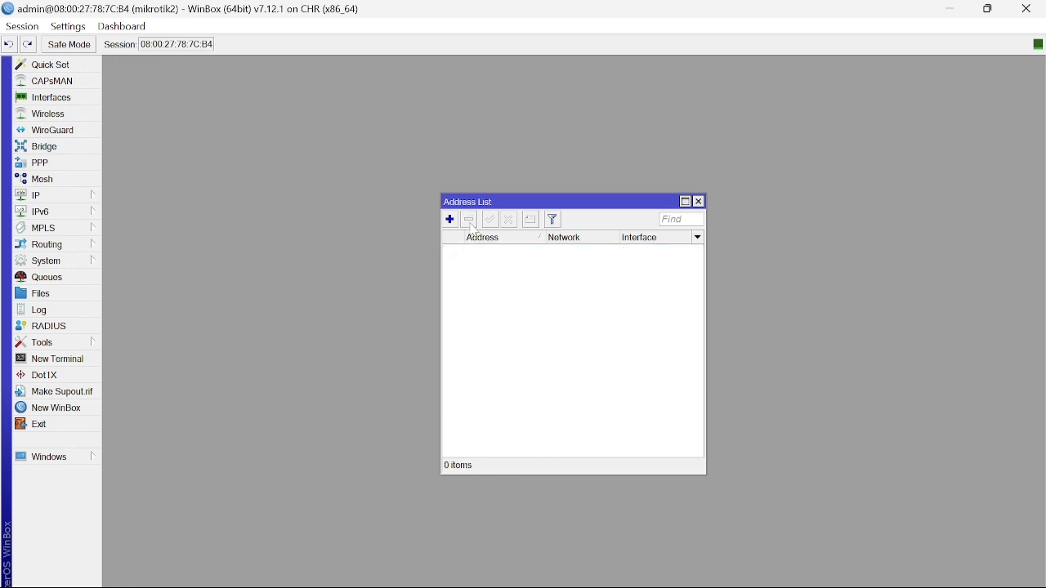
Add 192.168.2.1/24 on ether3, correcting the mistyped address first.
{"action": "left_click", "coordinate": [450, 220]}
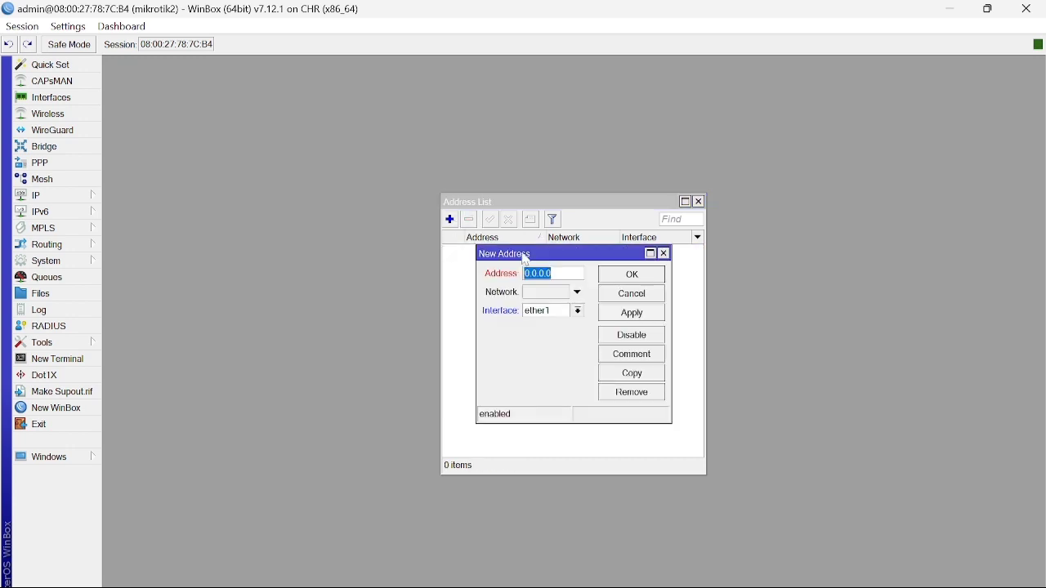
{"action": "type", "text": "192.168.2.0"}
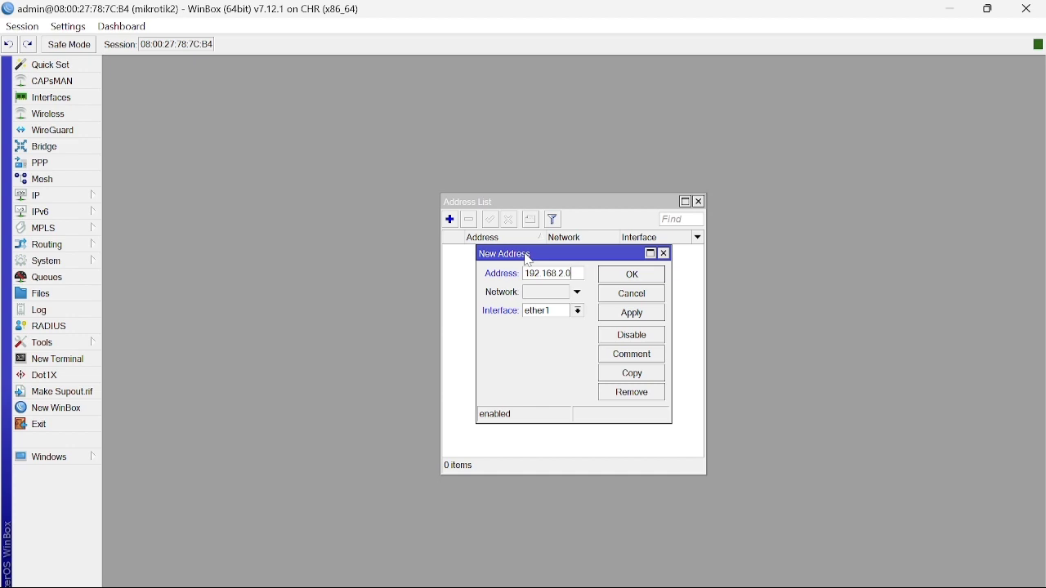
{"action": "key", "text": "BackSpace"}
{"action": "key", "text": "BackSpace"}
{"action": "type", "text": ".1/24"}
{"action": "left_click", "coordinate": [579, 313]}
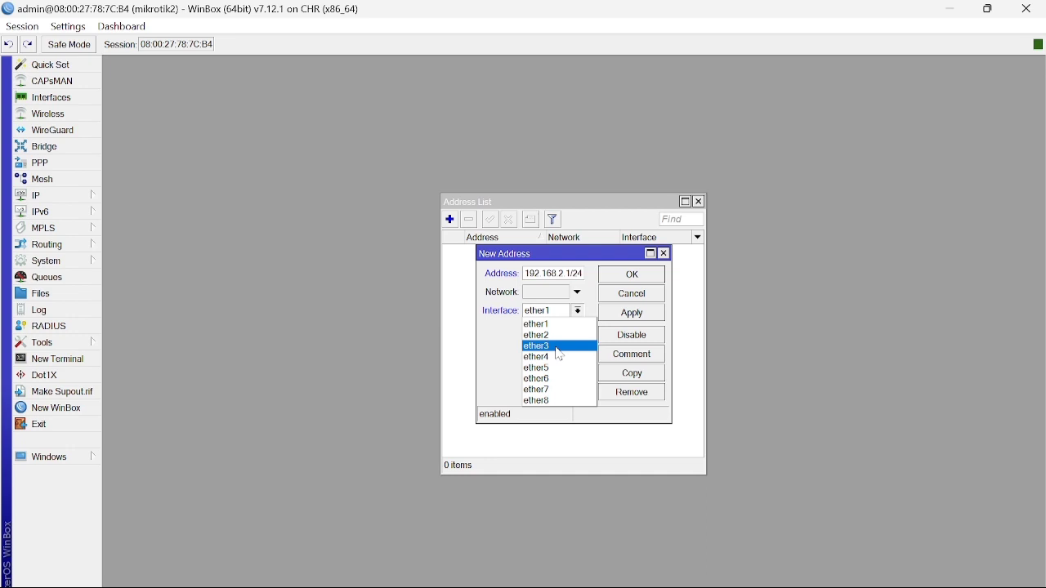
{"action": "left_click", "coordinate": [559, 348]}
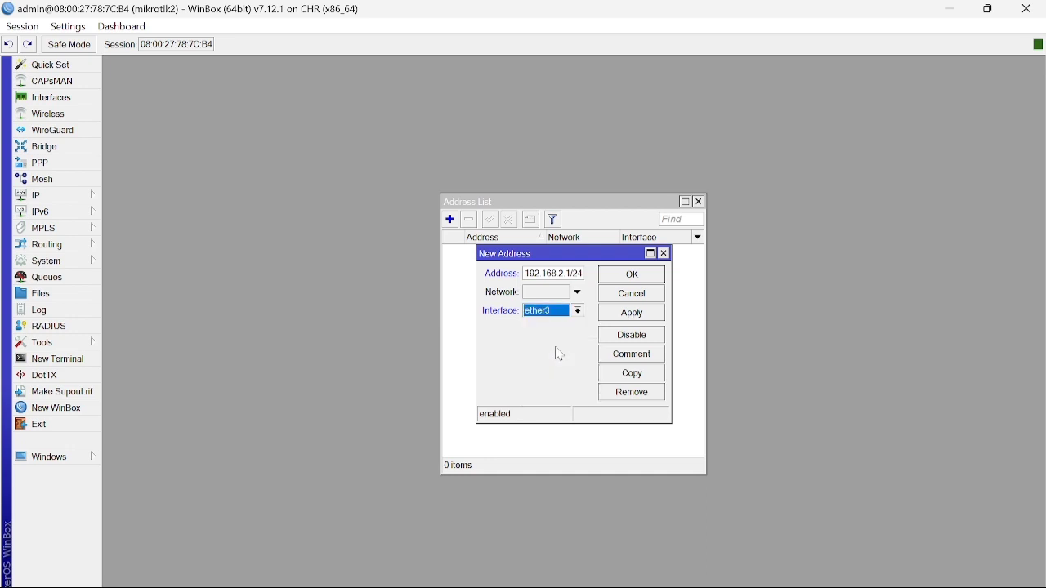
{"action": "left_click", "coordinate": [633, 314]}
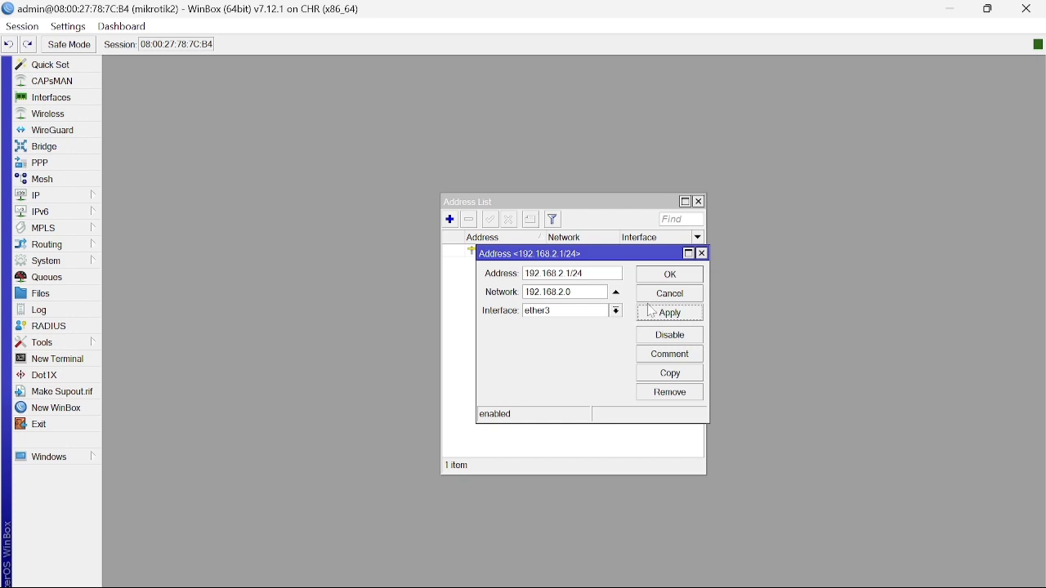
{"action": "left_click", "coordinate": [690, 278]}
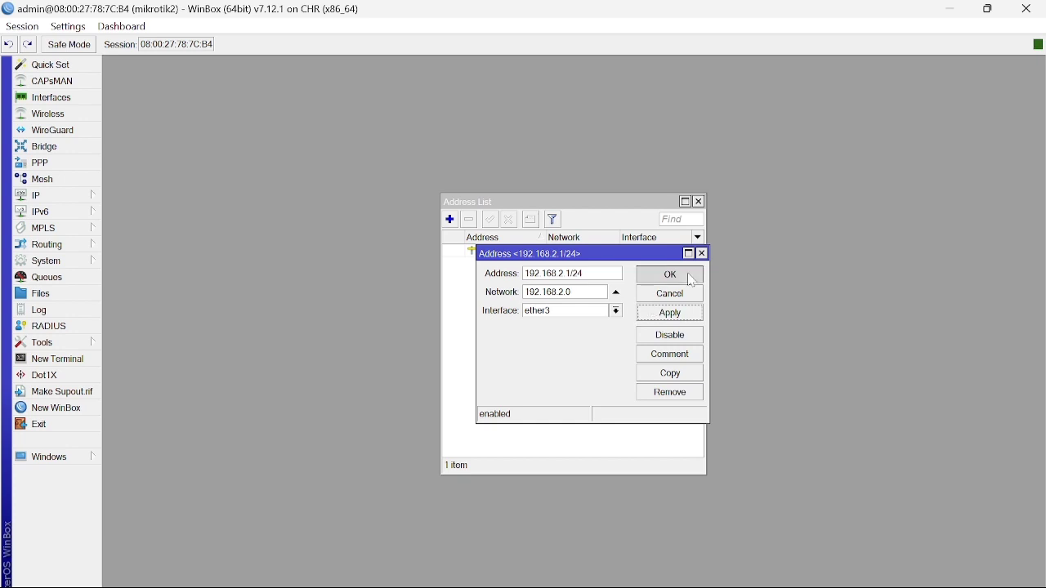
Add 192.168.10.2/24 on ether4.
{"action": "left_click", "coordinate": [452, 222]}
{"action": "type", "text": "192.168"}
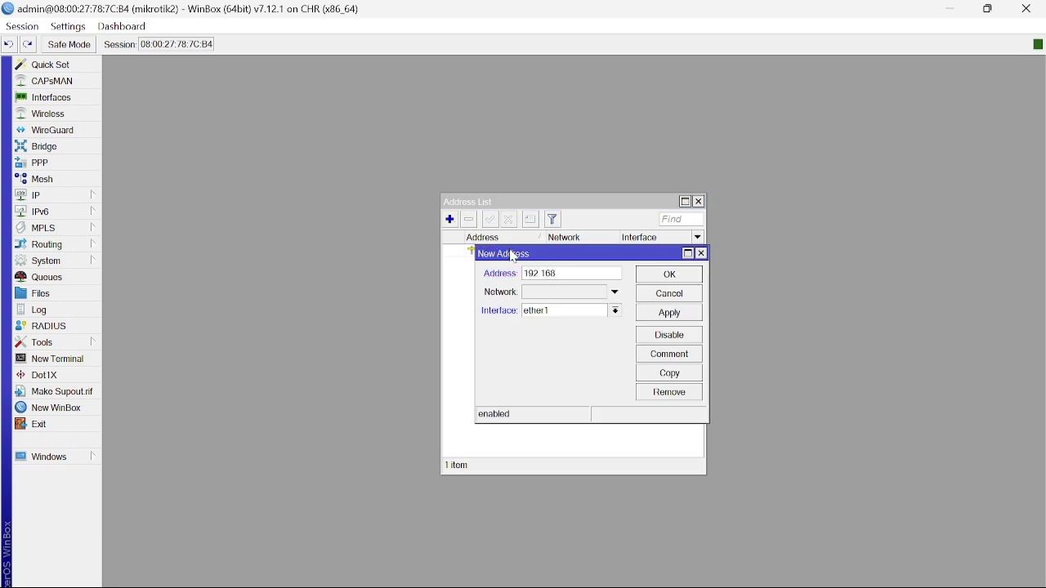
{"action": "type", "text": ".10.2/24"}
{"action": "left_click", "coordinate": [616, 311]}
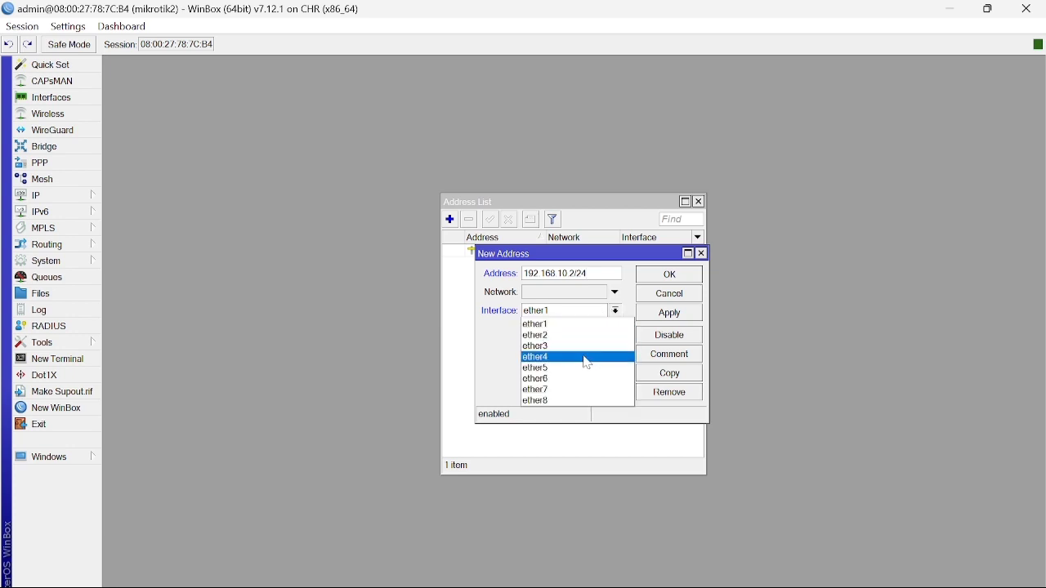
{"action": "left_click", "coordinate": [586, 358]}
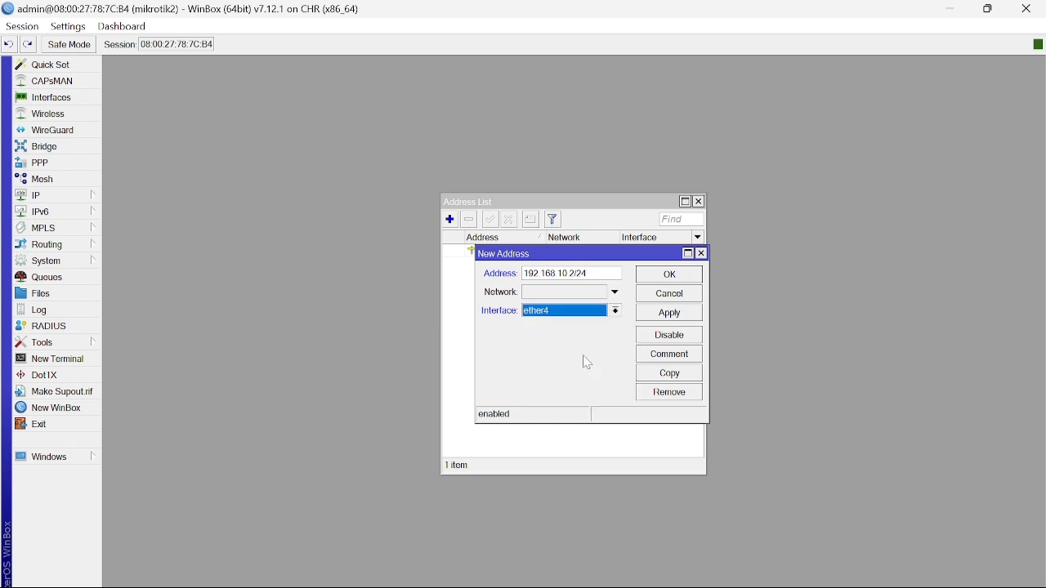
{"action": "left_click", "coordinate": [678, 315]}
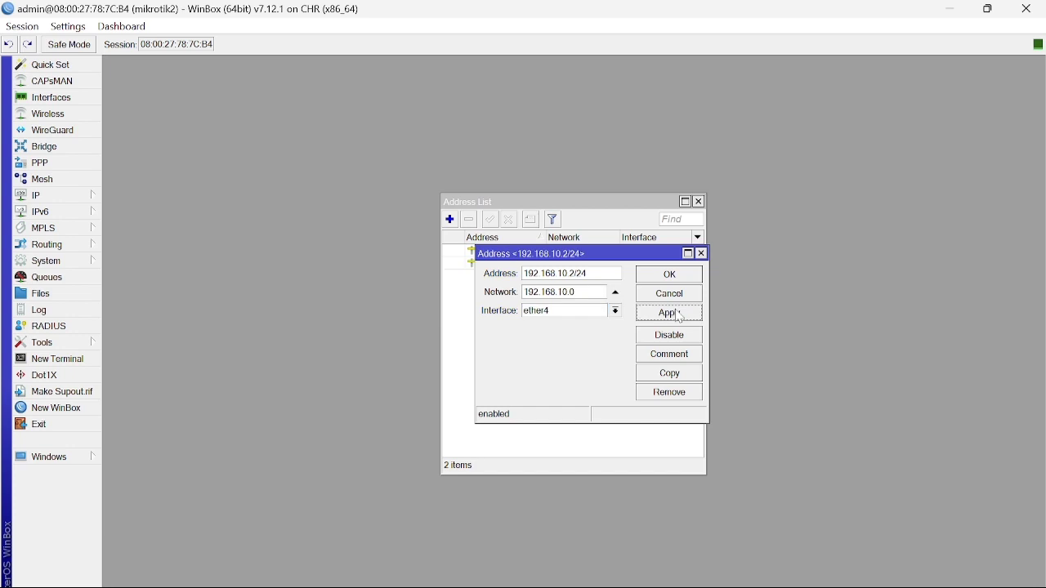
{"action": "left_click", "coordinate": [667, 276]}
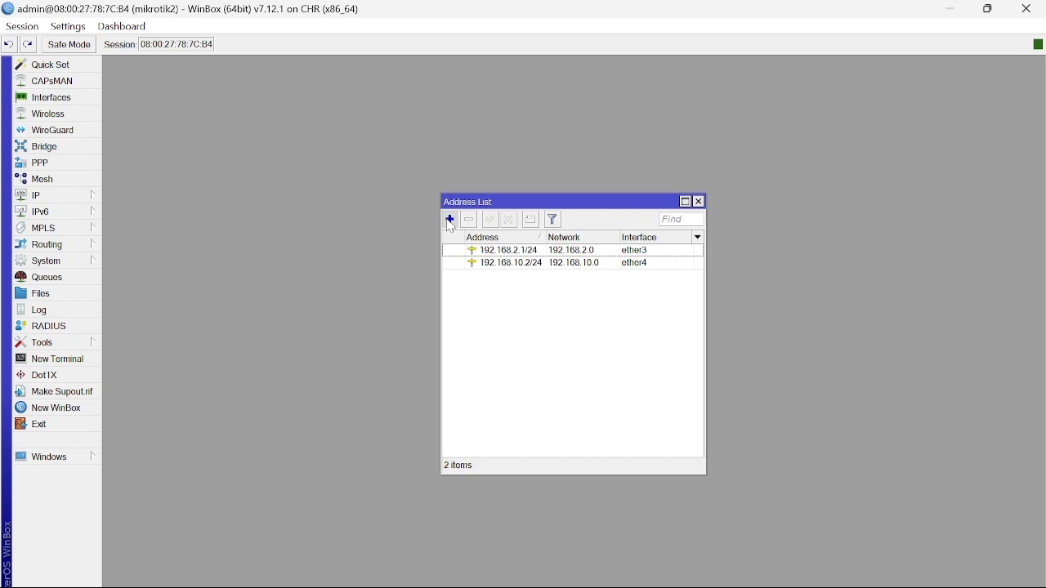
Add 192.168.11.1/24 on ether5.
{"action": "left_click", "coordinate": [451, 220]}
{"action": "type", "text": "192.168"}
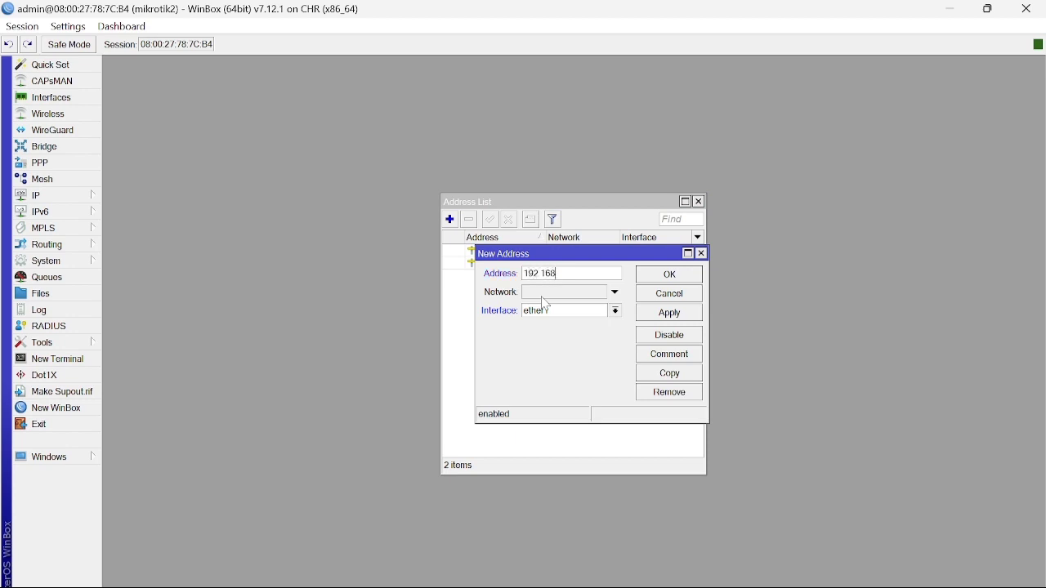
{"action": "type", "text": ".11.1/24"}
{"action": "left_click", "coordinate": [616, 311]}
{"action": "left_click", "coordinate": [599, 369]}
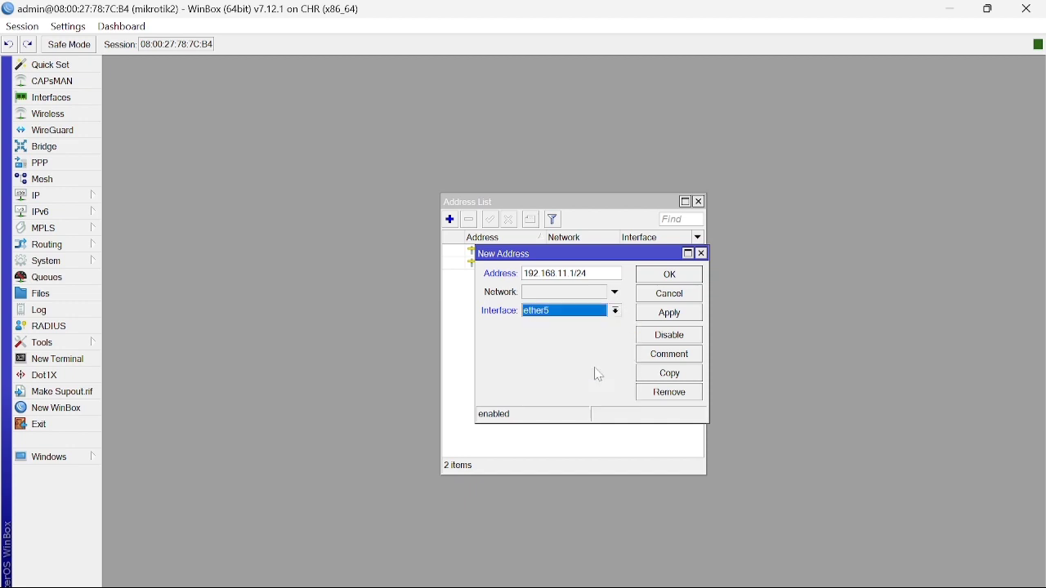
{"action": "left_click", "coordinate": [670, 316]}
{"action": "left_click", "coordinate": [676, 276]}
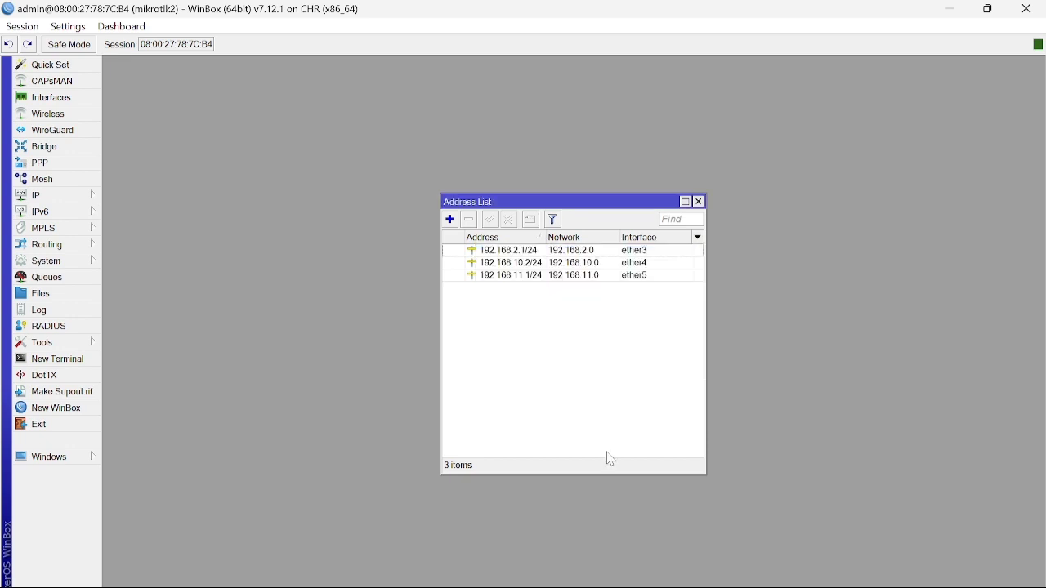
Switch to mikrotik3 and delete its dynamic 10.0.2.15/24 address.
{"action": "mouse_move", "coordinate": [723, 587]}
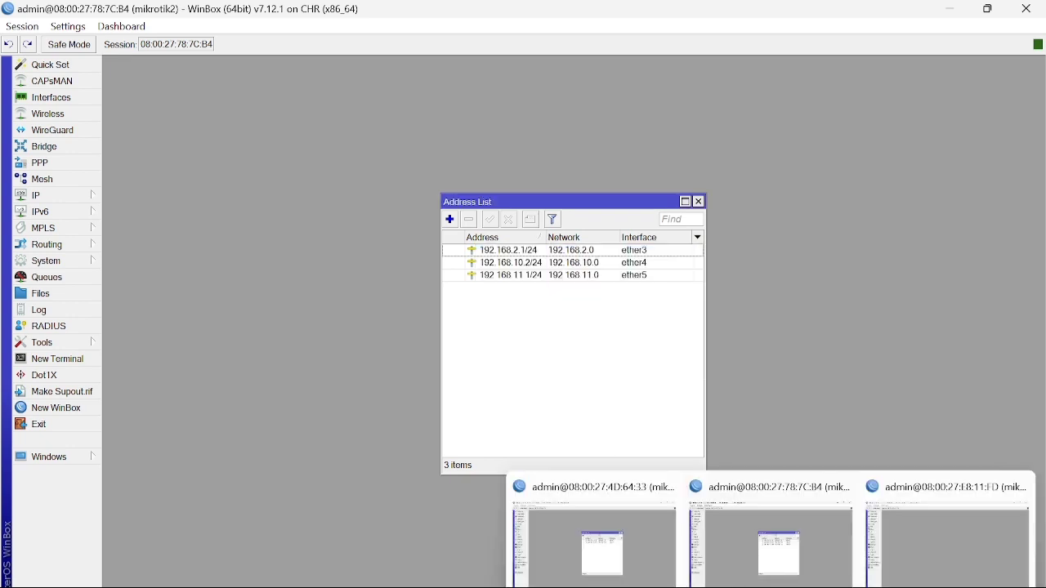
{"action": "left_click", "coordinate": [926, 563]}
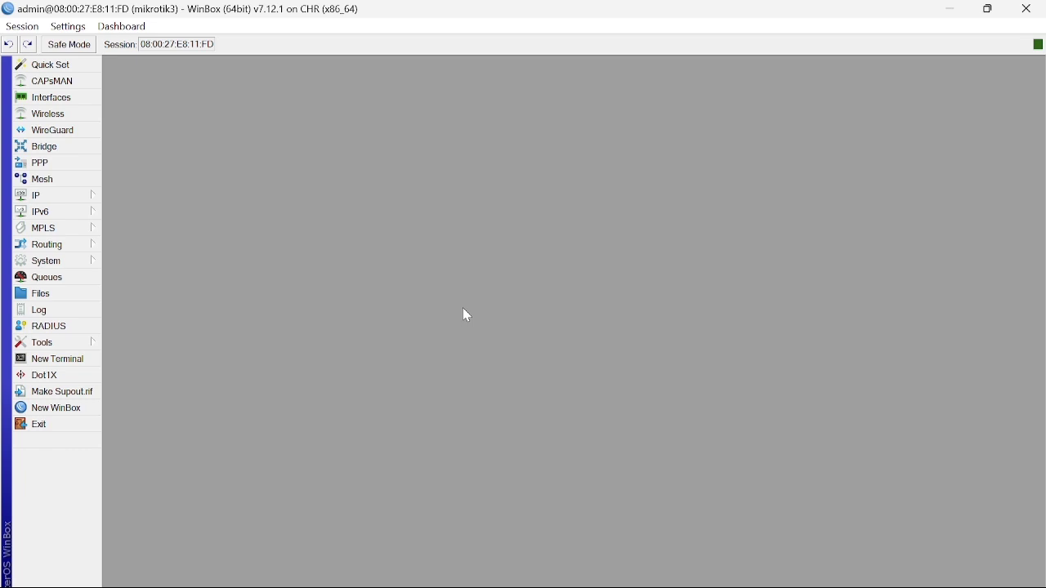
{"action": "left_click", "coordinate": [50, 203]}
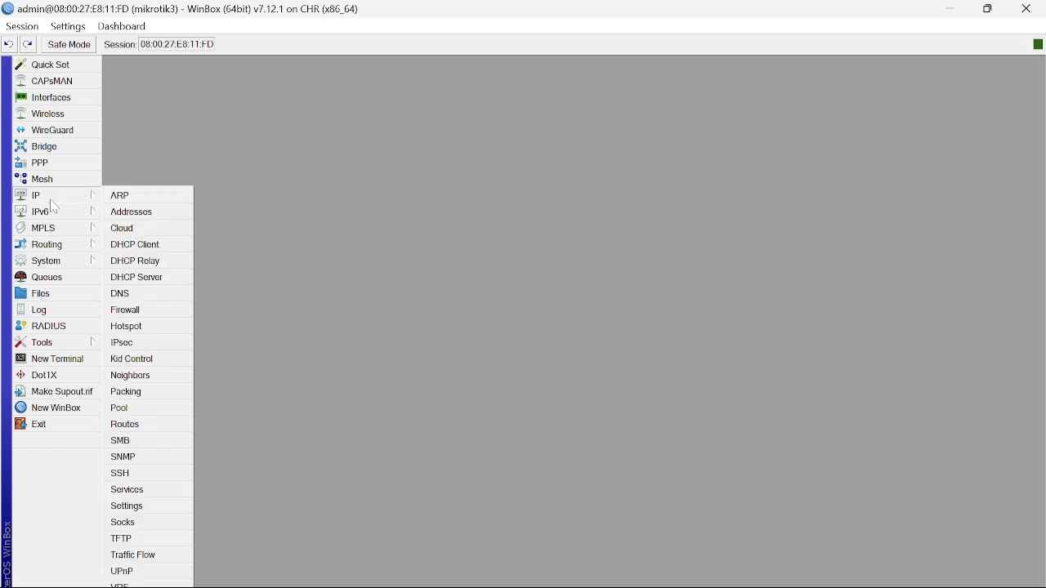
{"action": "left_click", "coordinate": [131, 215]}
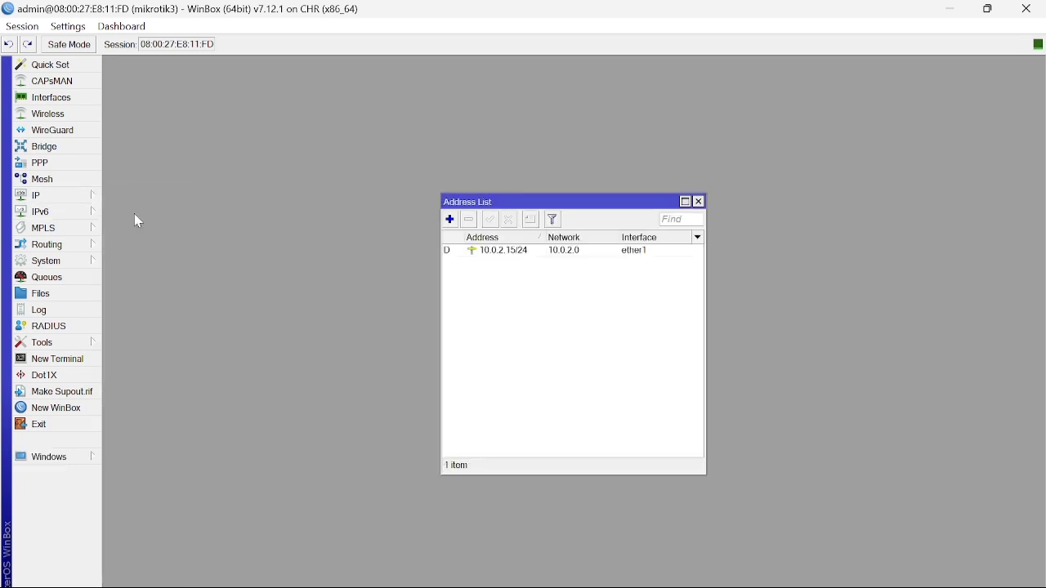
{"action": "left_click", "coordinate": [564, 254]}
{"action": "left_click", "coordinate": [470, 219]}
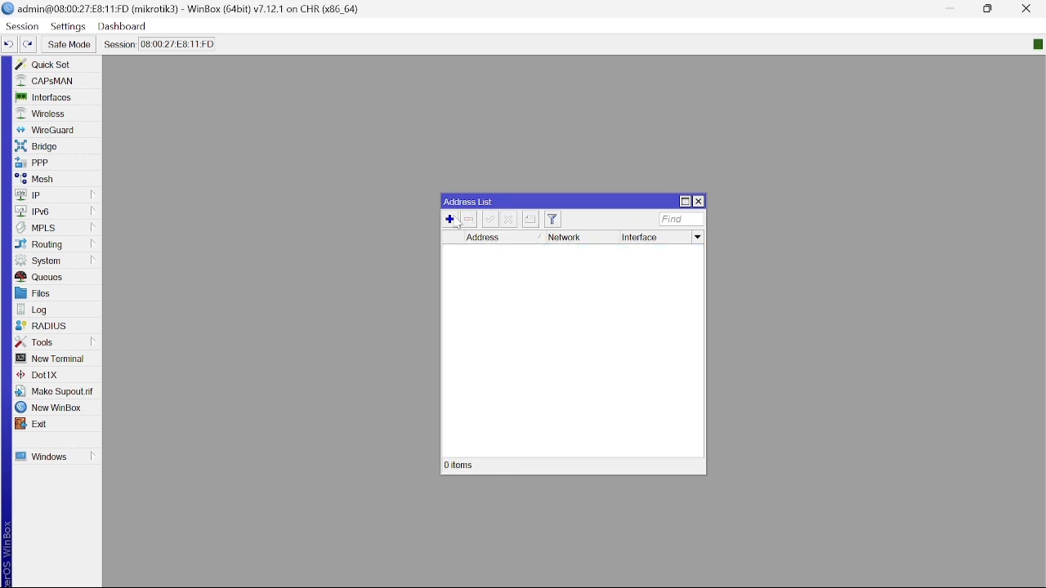
Add the static address 192.168.3.1/24 on ether3.
{"action": "left_click", "coordinate": [452, 220]}
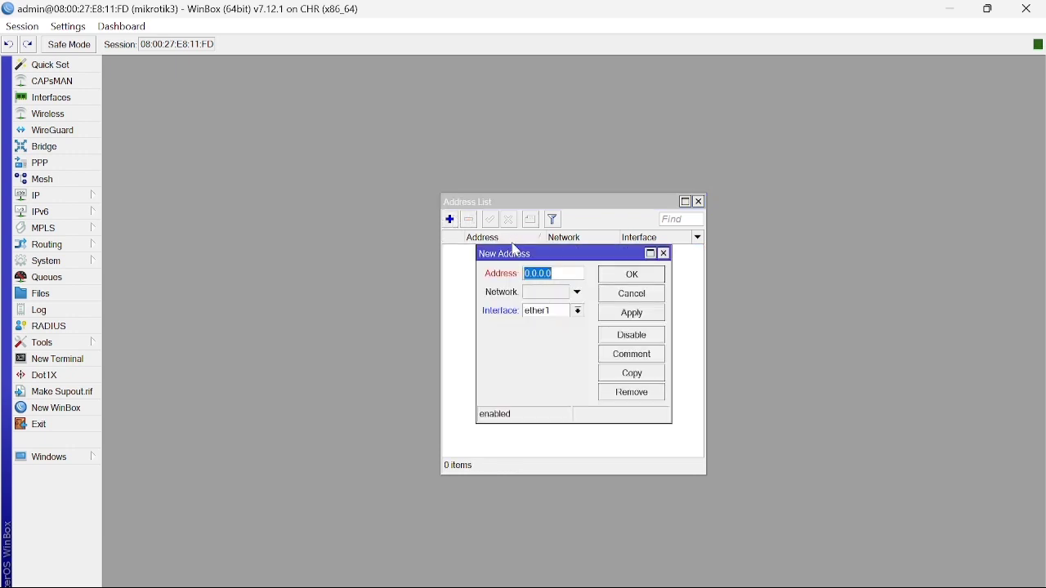
{"action": "type", "text": "192.168.3"}
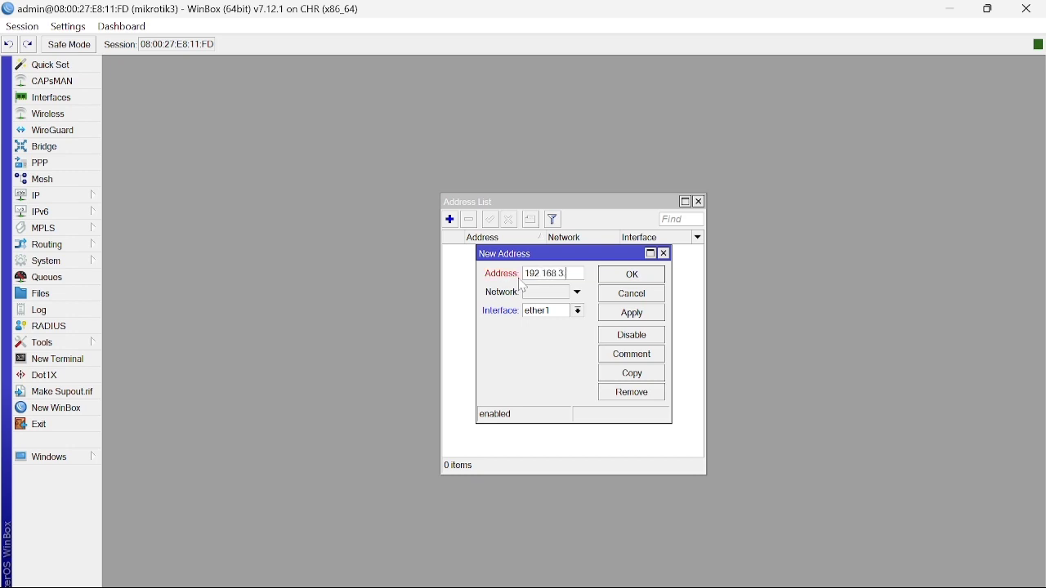
{"action": "type", "text": ".1/24"}
{"action": "left_click", "coordinate": [579, 312]}
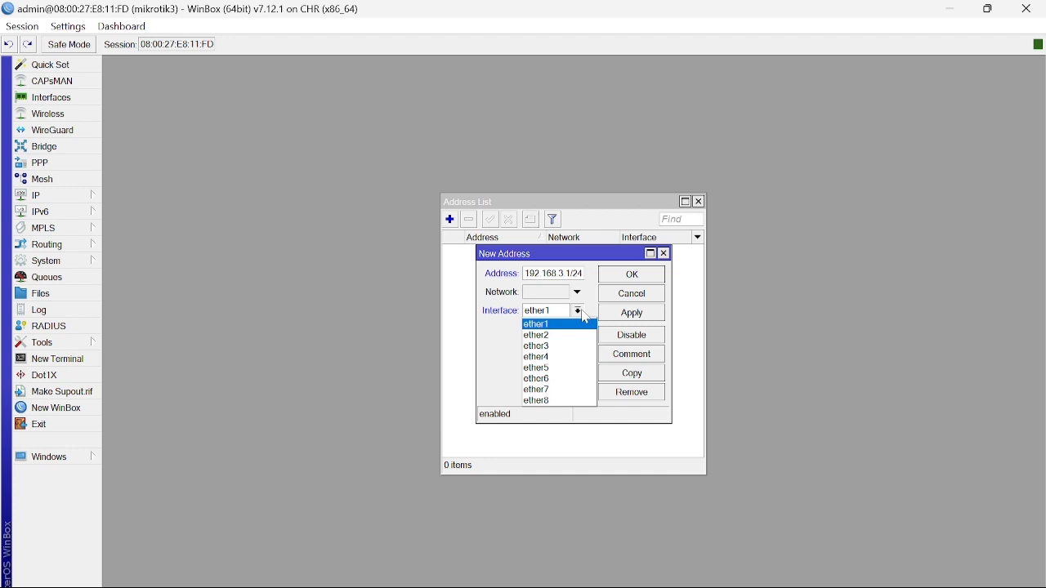
{"action": "left_click", "coordinate": [628, 317]}
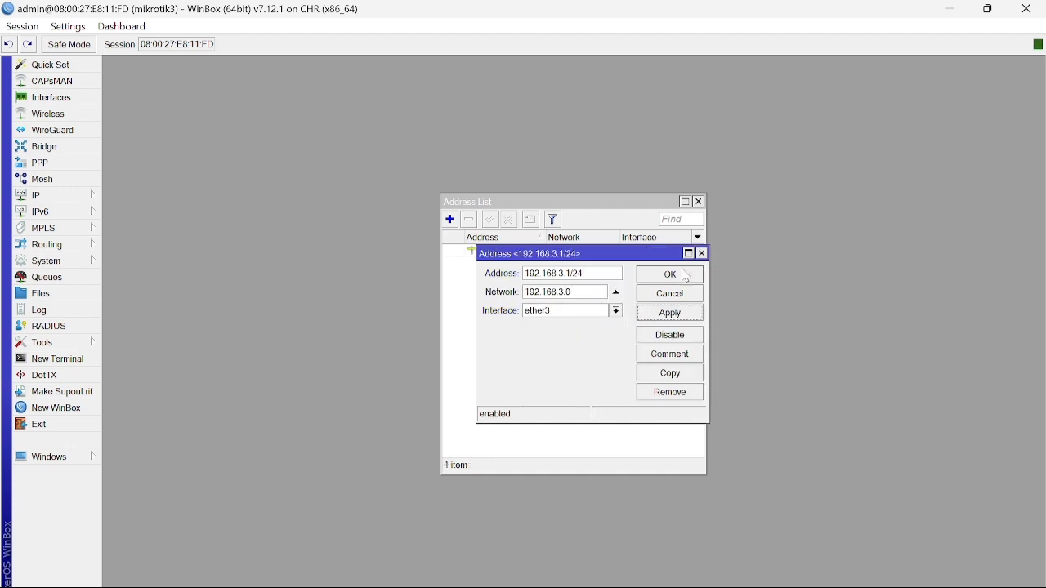
{"action": "left_click", "coordinate": [684, 274]}
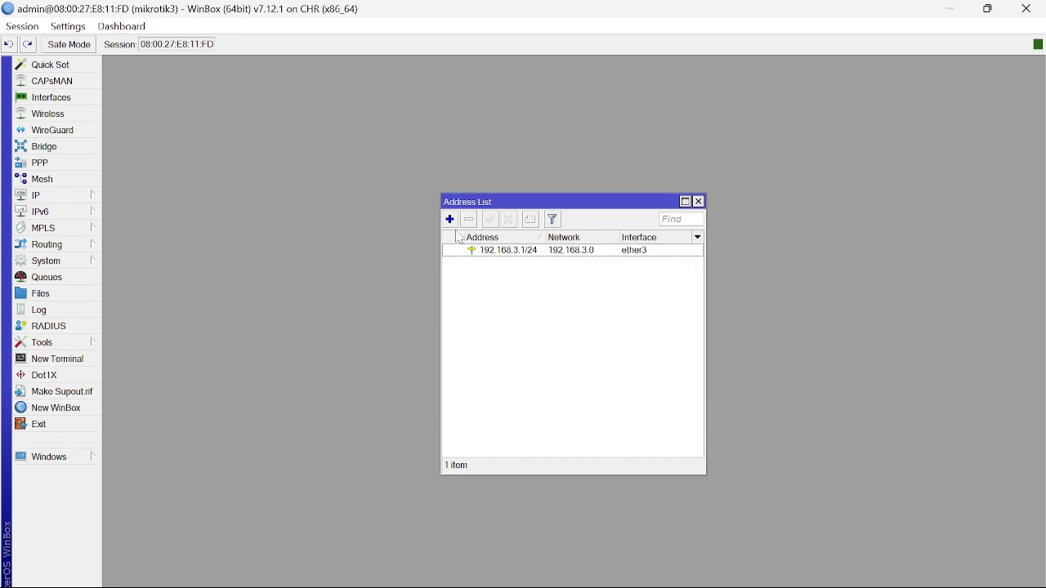
{"action": "left_click", "coordinate": [449, 220]}
Enter 192.168.11.2/24 and assign it to ether4 on mikrotik3.
{"action": "type", "text": "192.168"}
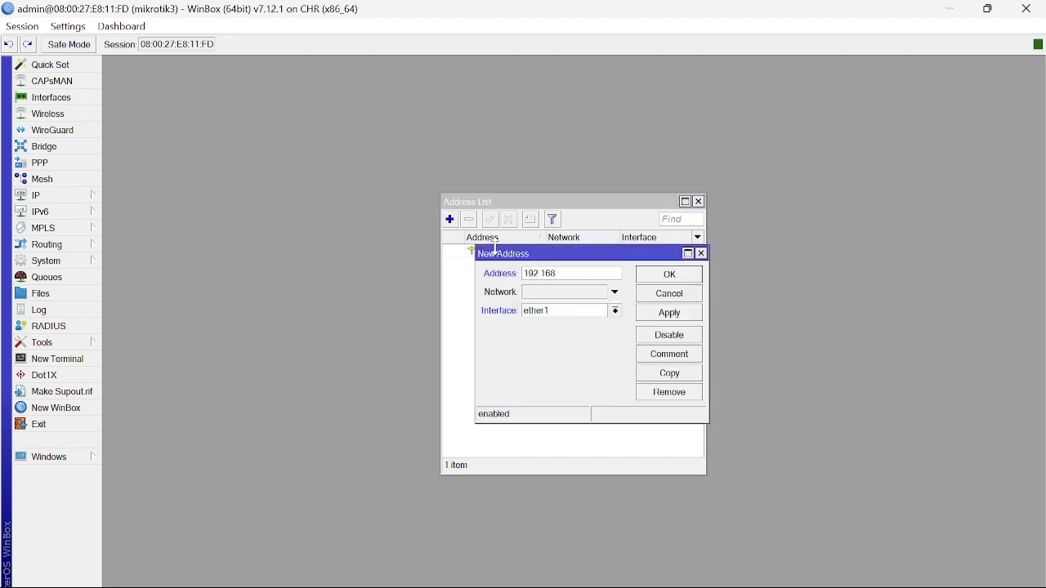
{"action": "type", "text": ".11.2/24"}
{"action": "left_click", "coordinate": [616, 311]}
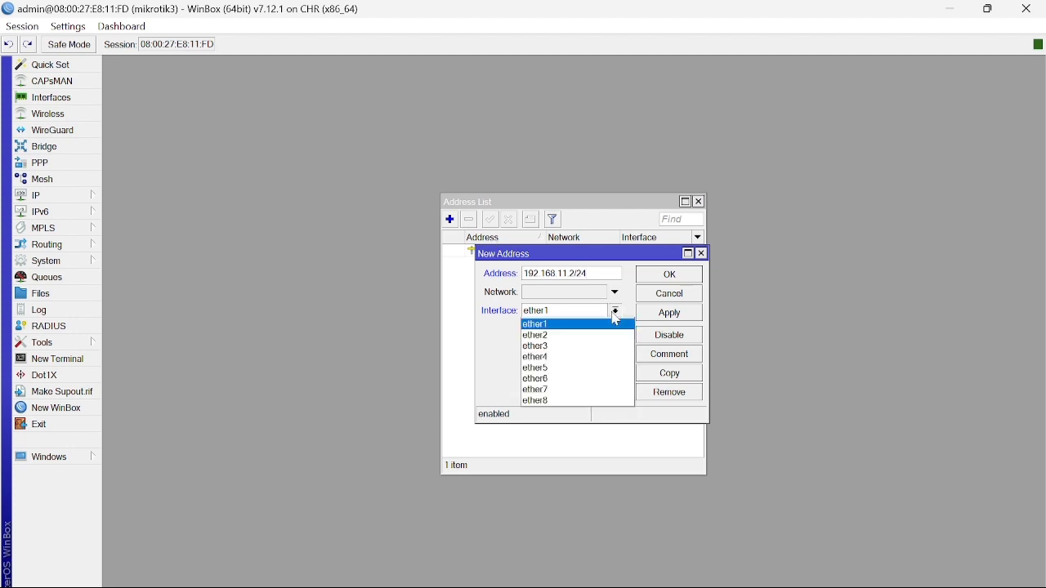
{"action": "left_click", "coordinate": [595, 358]}
{"action": "left_click", "coordinate": [677, 317]}
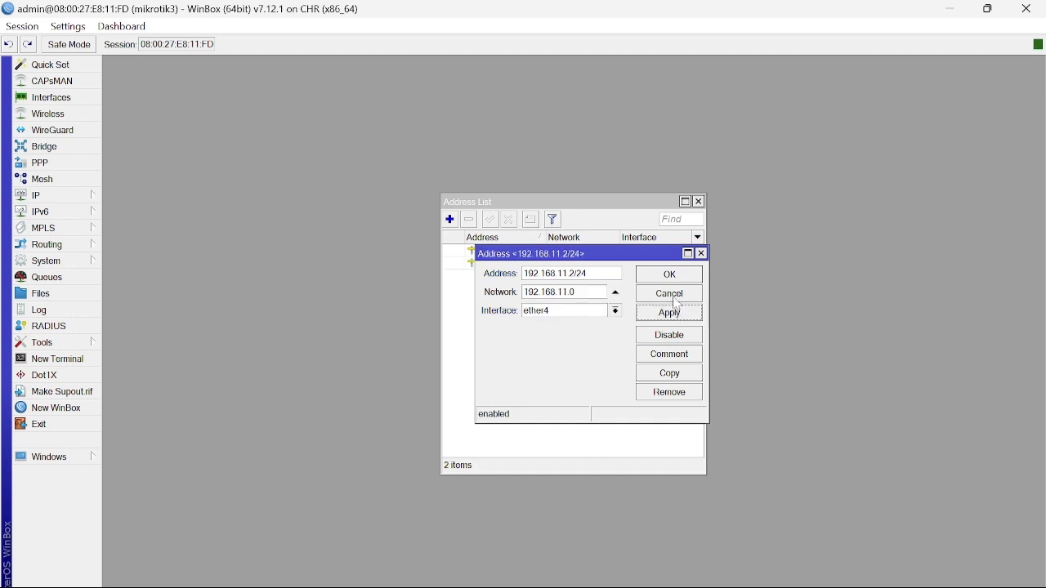
{"action": "left_click", "coordinate": [677, 277]}
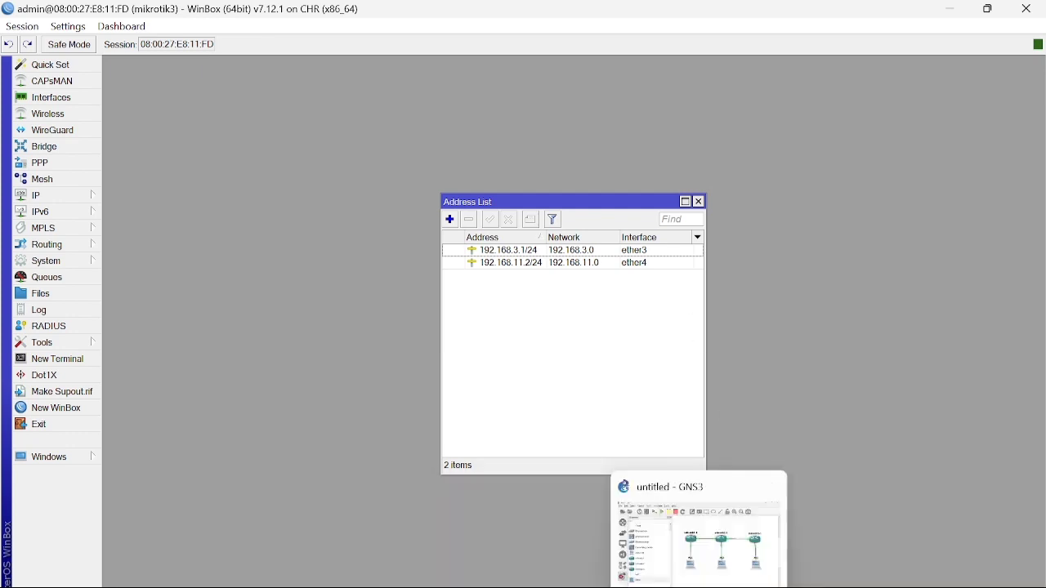
Bring the GNS3 topology to the front, opening and dismissing PC1's context menu.
{"action": "left_click", "coordinate": [700, 536]}
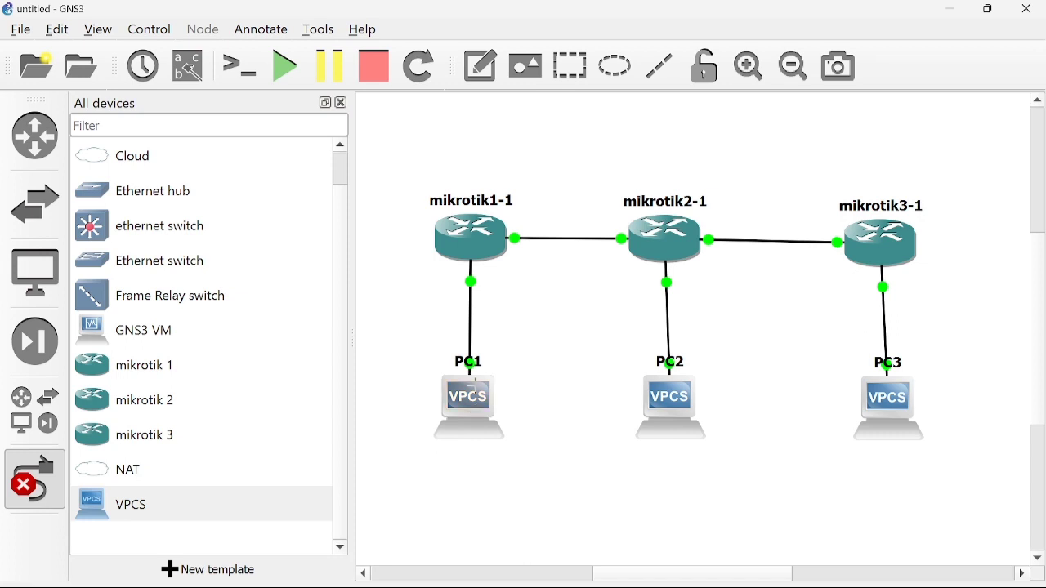
{"action": "right_click", "coordinate": [473, 382]}
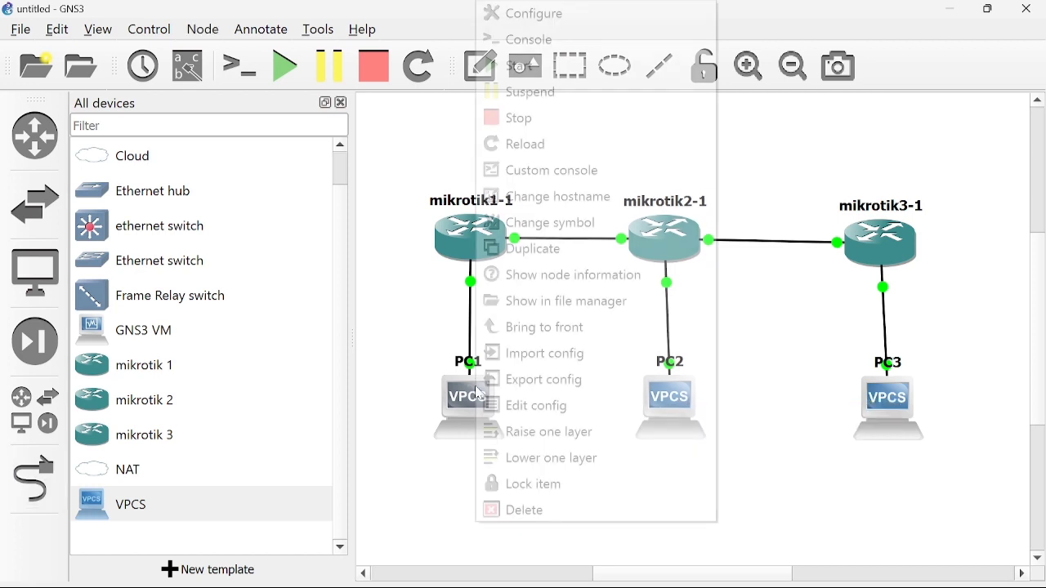
{"action": "left_click", "coordinate": [544, 41]}
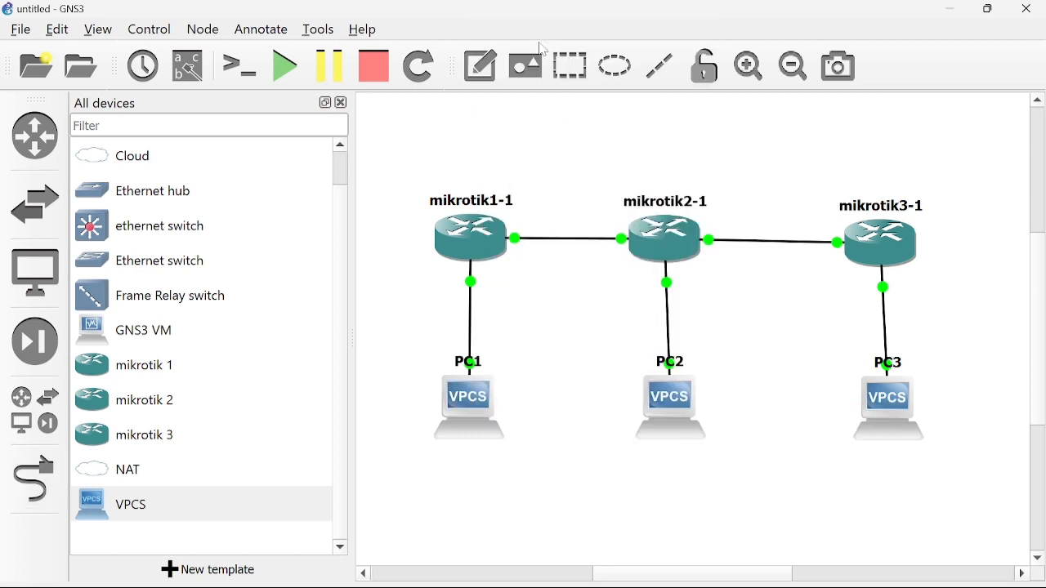
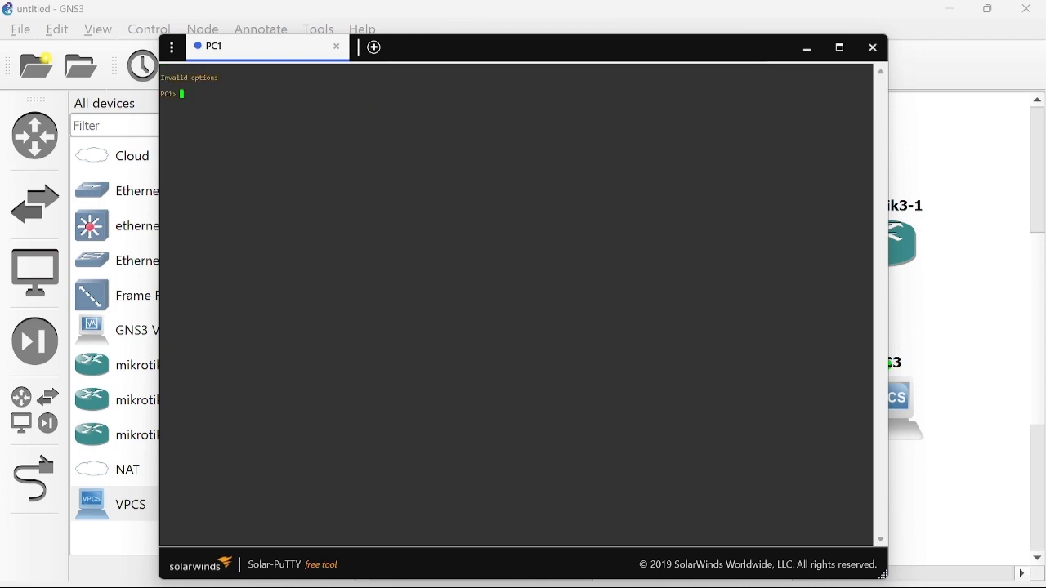
Run 'ip 192.168.1.2/24 192.168.1.1' on PC1, then minimize its console to reveal the topology.
{"action": "type", "text": "ip 192.168.1.2/24 192.168.1.1"}
{"action": "key", "text": "Return"}
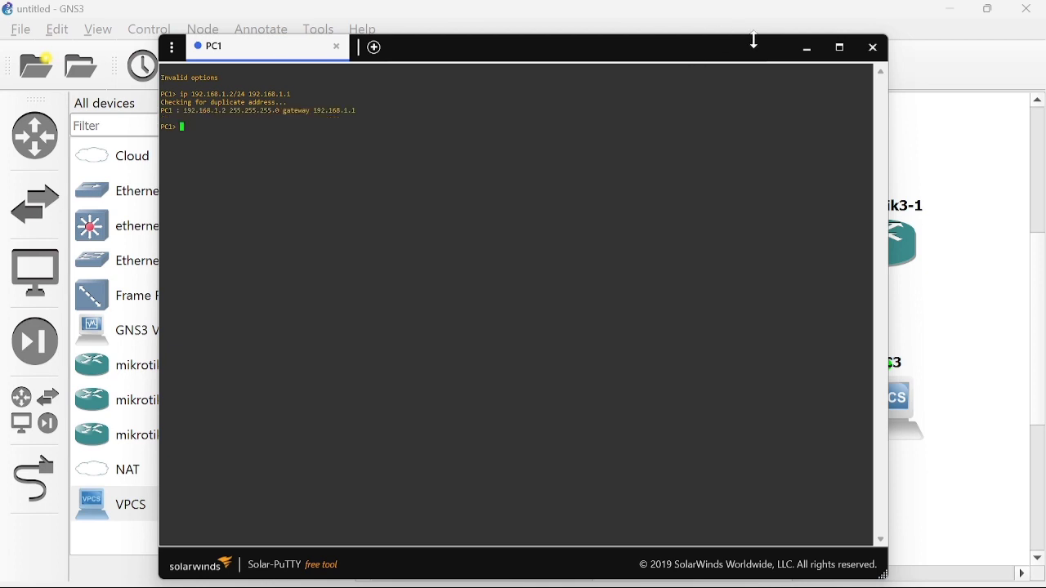
{"action": "left_click", "coordinate": [805, 51]}
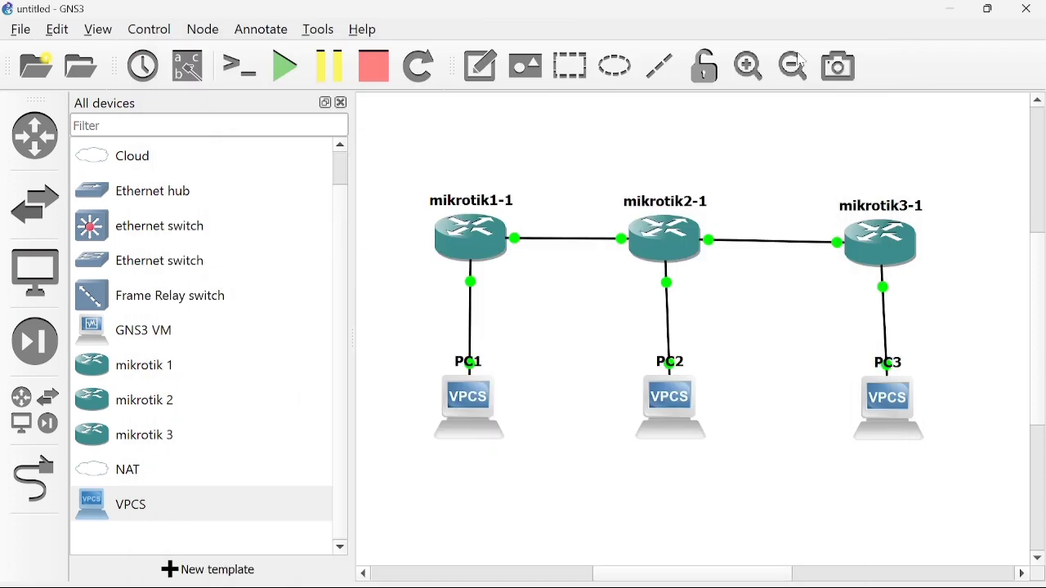
From PC2's console, set address 192.168.2.2/24 with gateway 192.168.2.1.
{"action": "right_click", "coordinate": [675, 395]}
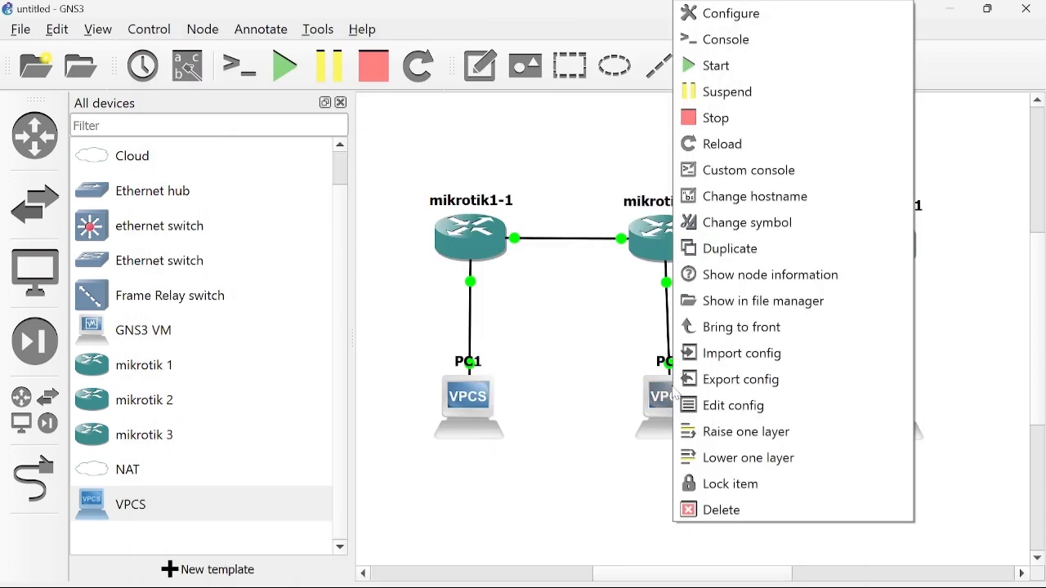
{"action": "left_click", "coordinate": [762, 45]}
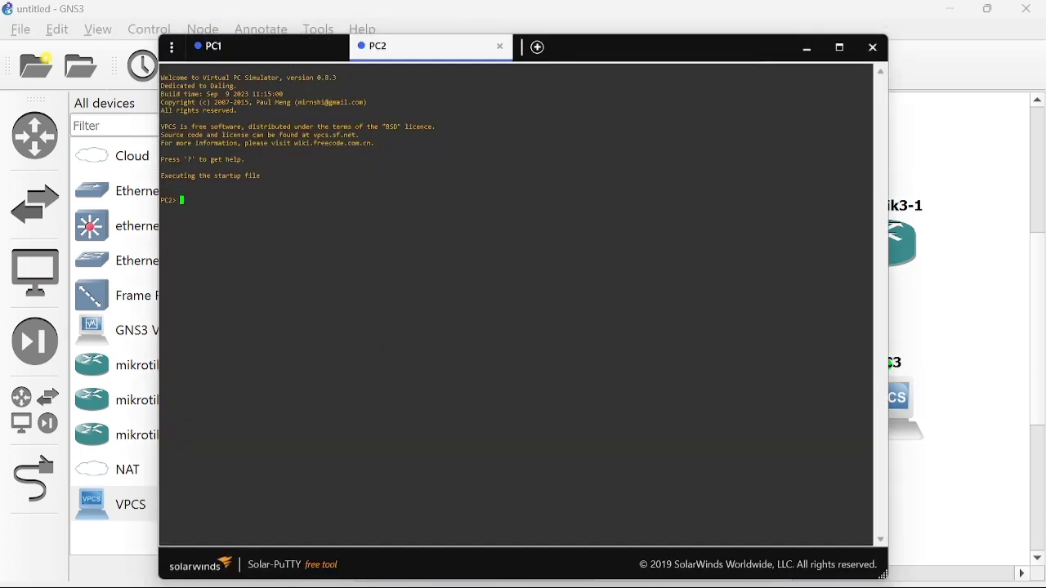
{"action": "type", "text": "ip 192.168"}
{"action": "type", "text": ".2.2/24 192.168.2.1"}
{"action": "key", "text": "Return"}
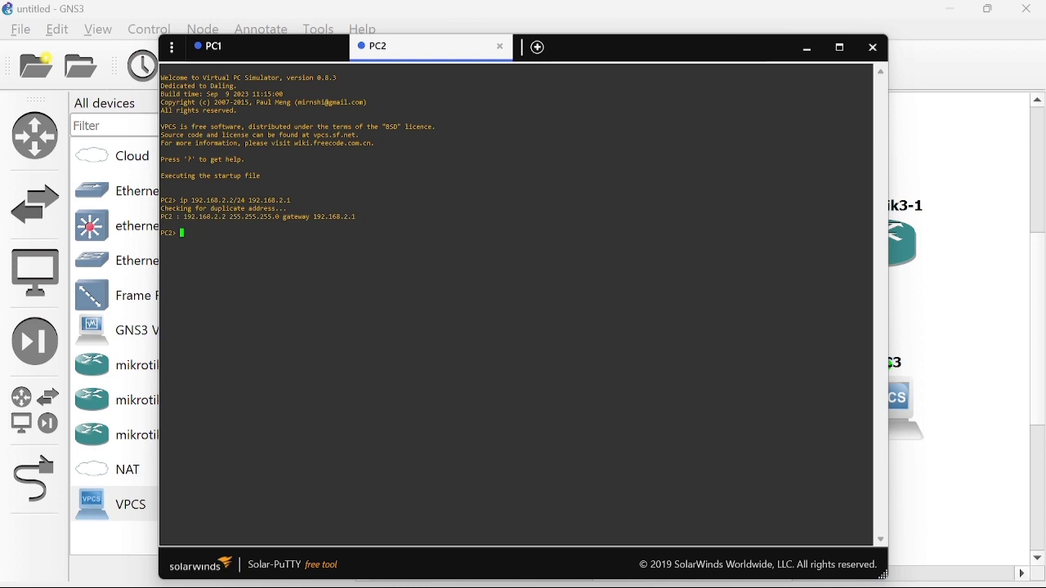
{"action": "left_click", "coordinate": [808, 54]}
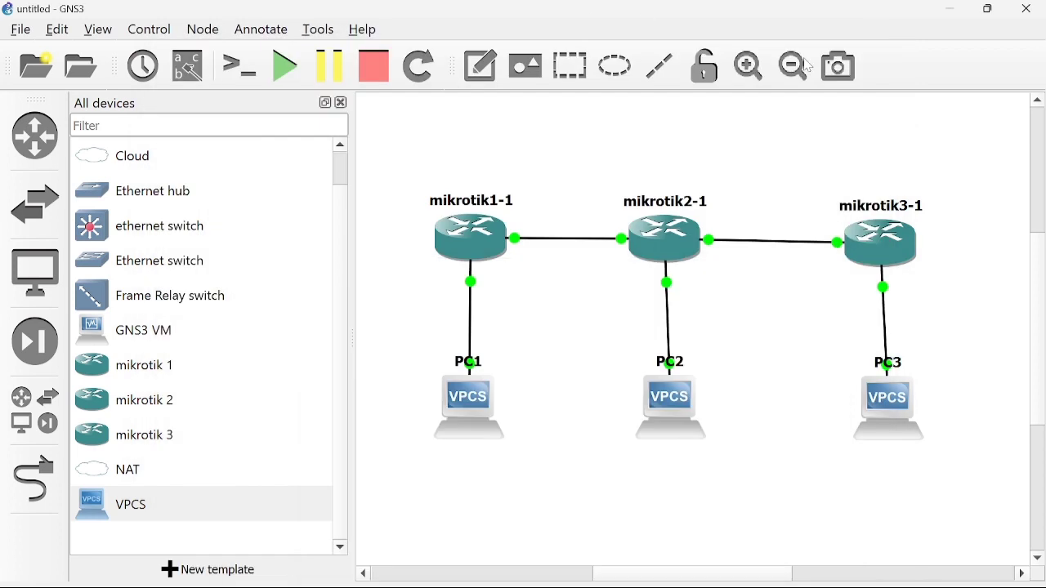
In PC3's console, set 192.168.3.2/24, correcting the gateway to 192.168.3.1.
{"action": "double_click", "coordinate": [882, 409]}
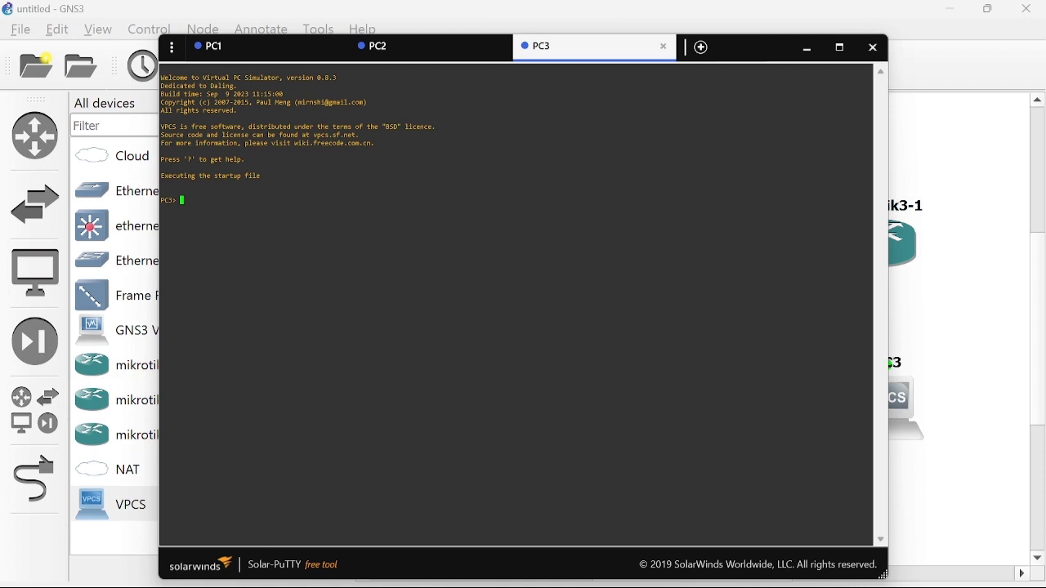
{"action": "type", "text": "i"}
{"action": "type", "text": "p"}
{"action": "type", "text": " 192.1"}
{"action": "type", "text": "68"}
{"action": "type", "text": ".3.2"}
{"action": "type", "text": "/24"}
{"action": "type", "text": " 192.1"}
{"action": "type", "text": "68"}
{"action": "type", "text": "."}
{"action": "type", "text": "3.2"}
{"action": "key", "text": "BackSpace"}
{"action": "type", "text": "1"}
{"action": "key", "text": "Return"}
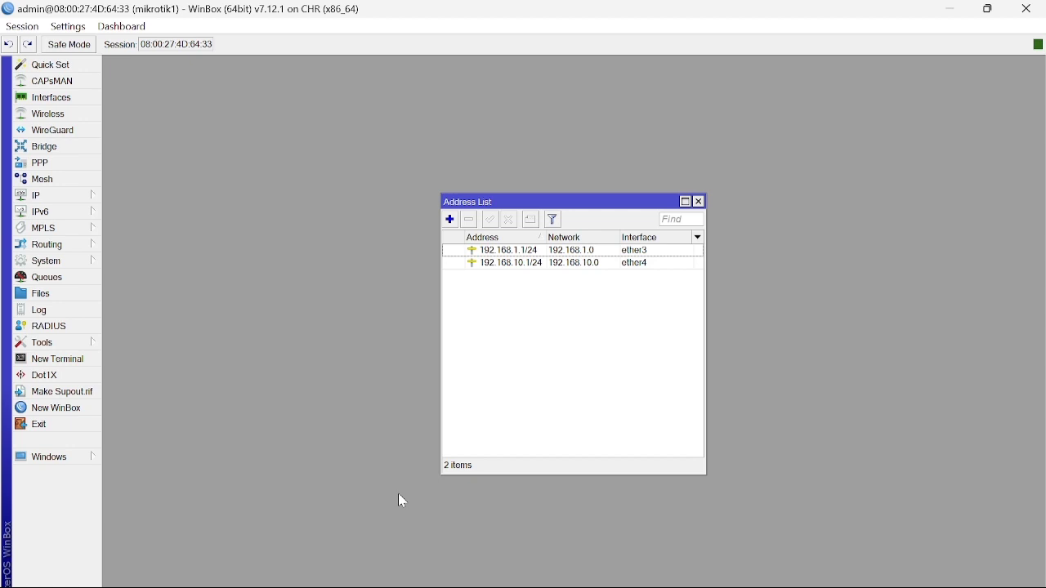
In mikrotik1's IP > Routes, add a static route to 192.168.2.0/24 via 192.168.10.2.
{"action": "left_click", "coordinate": [42, 278]}
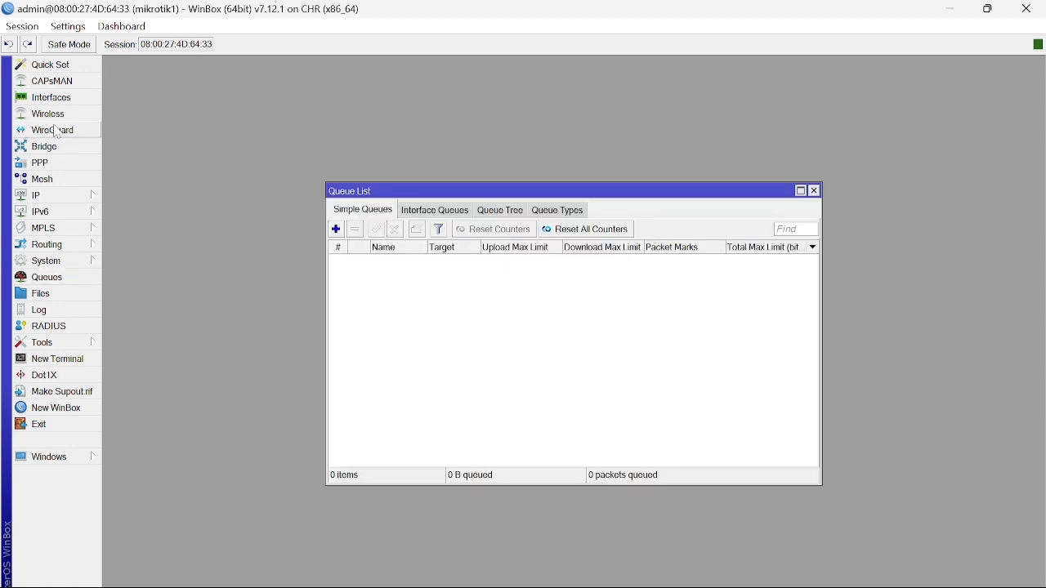
{"action": "left_click", "coordinate": [57, 196]}
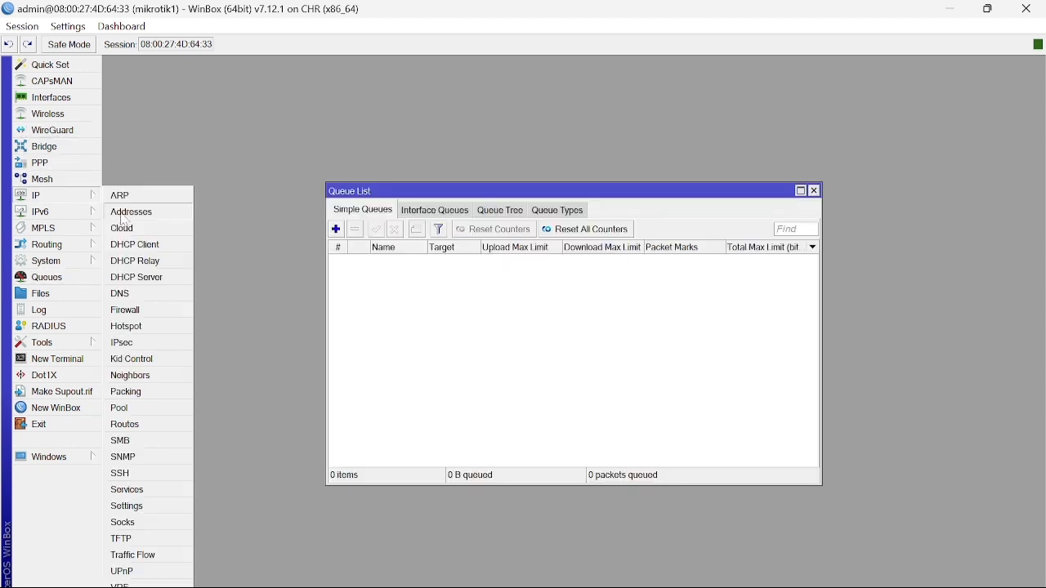
{"action": "left_click", "coordinate": [126, 425]}
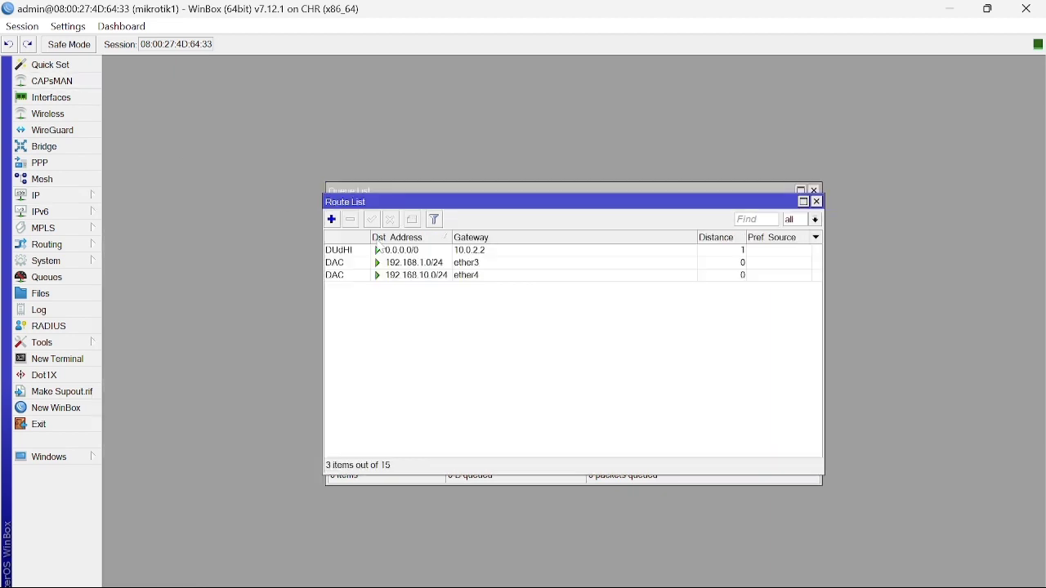
{"action": "left_click", "coordinate": [332, 219]}
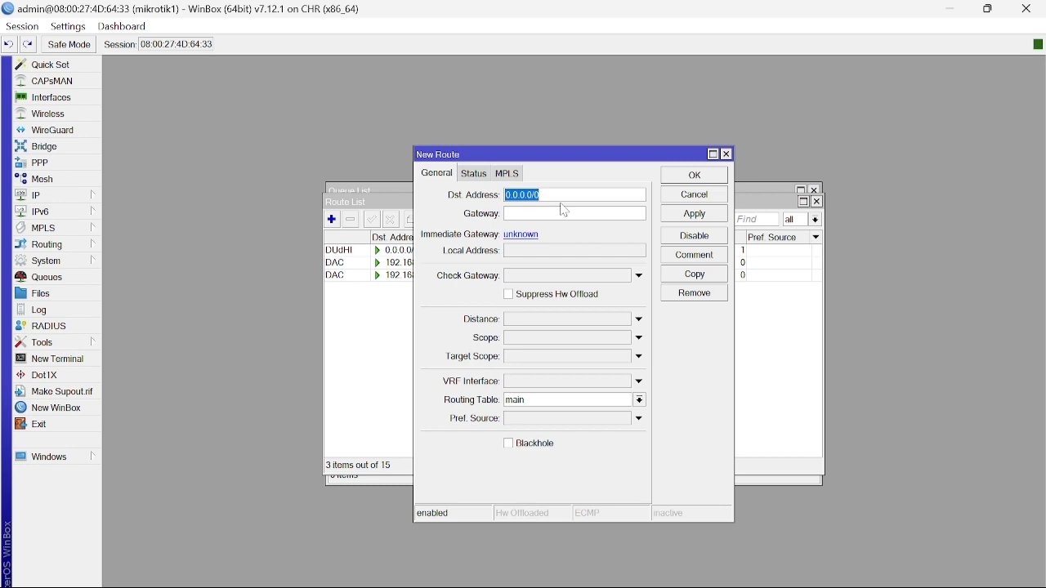
{"action": "type", "text": "192.168.2.0/24"}
{"action": "key", "text": "Tab"}
{"action": "type", "text": "2.168."}
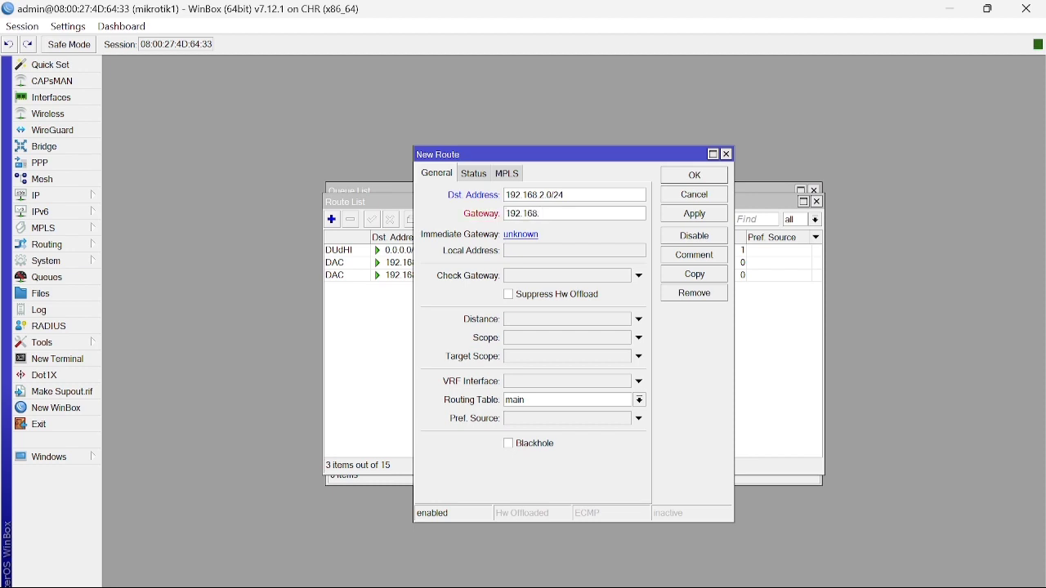
{"action": "type", "text": "10.2"}
{"action": "left_click", "coordinate": [687, 218]}
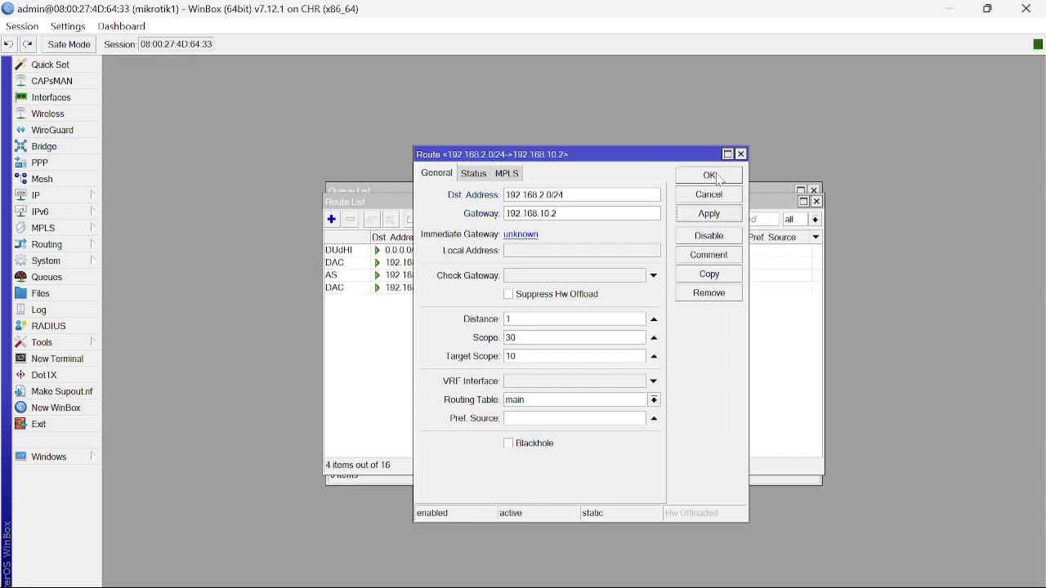
{"action": "left_click", "coordinate": [719, 175]}
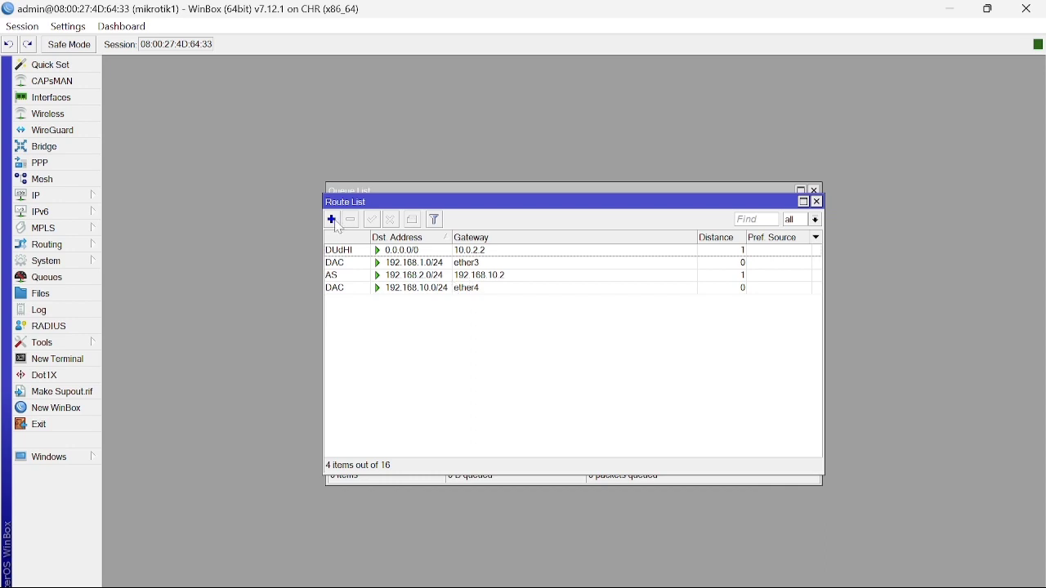
Add a second mikrotik1 route, to 192.168.3.0/24 with gateway 192.168.10.2.
{"action": "left_click", "coordinate": [332, 219]}
{"action": "type", "text": "192.168"}
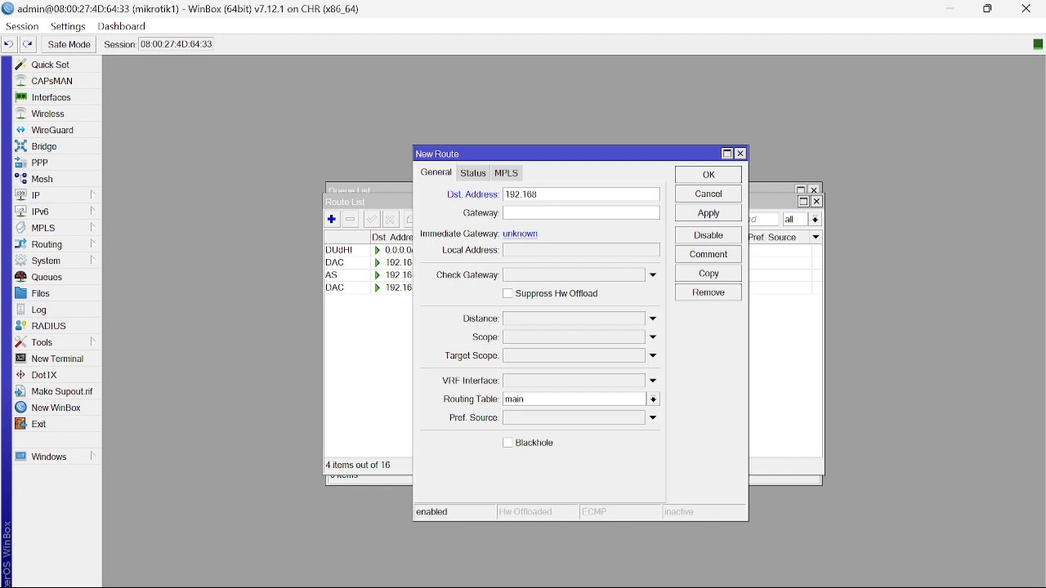
{"action": "type", "text": ".3.0"}
{"action": "left_click", "coordinate": [515, 213]}
{"action": "type", "text": "192"}
{"action": "type", "text": ".168"}
{"action": "type", "text": ".10.2"}
{"action": "type", "text": "24"}
{"action": "left_click", "coordinate": [706, 217]}
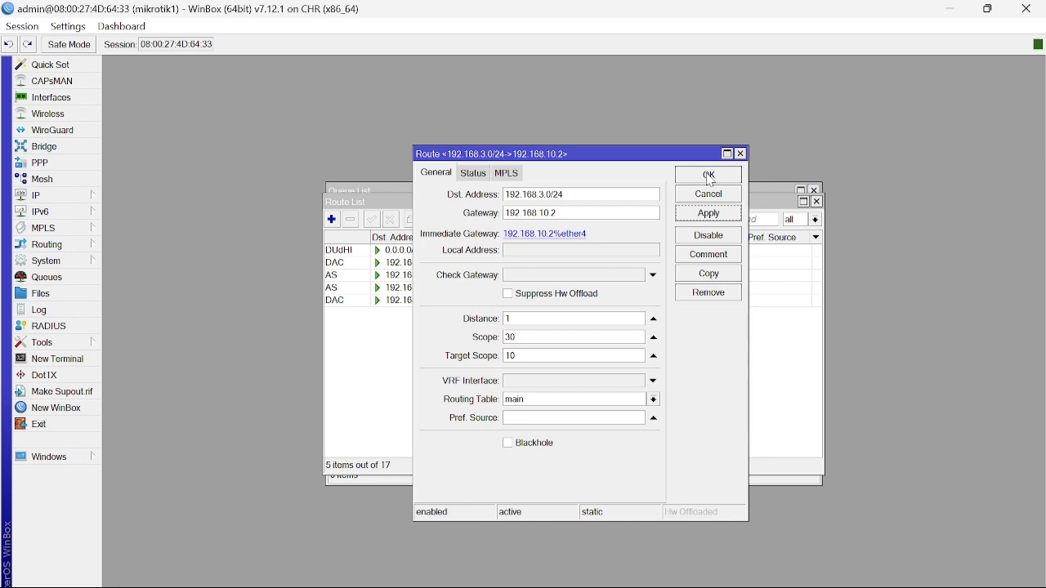
{"action": "left_click", "coordinate": [710, 176]}
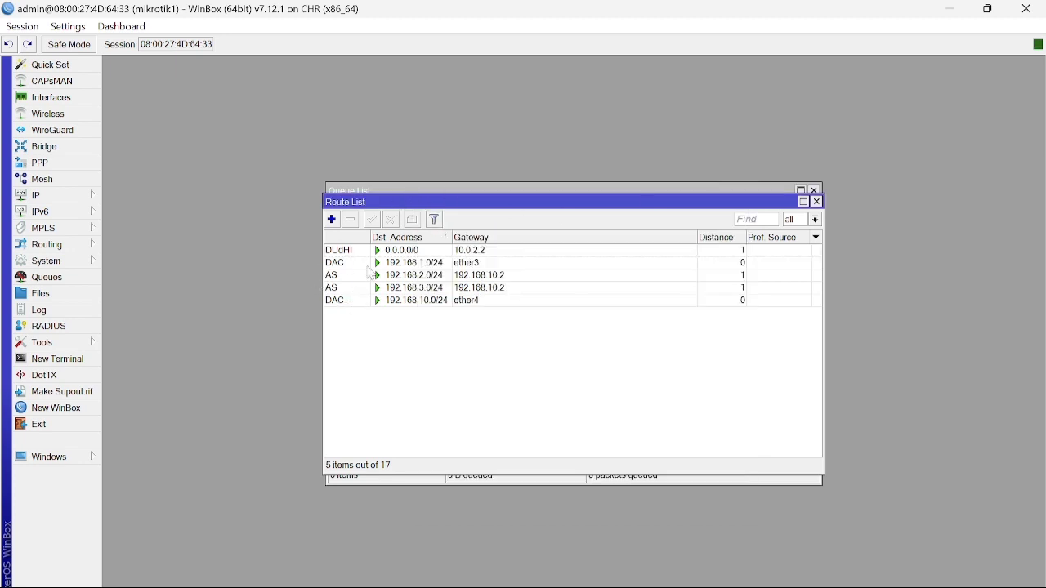
Switch to the mikrotik2 WinBox session and open its IP > Routes list.
{"action": "mouse_move", "coordinate": [772, 587]}
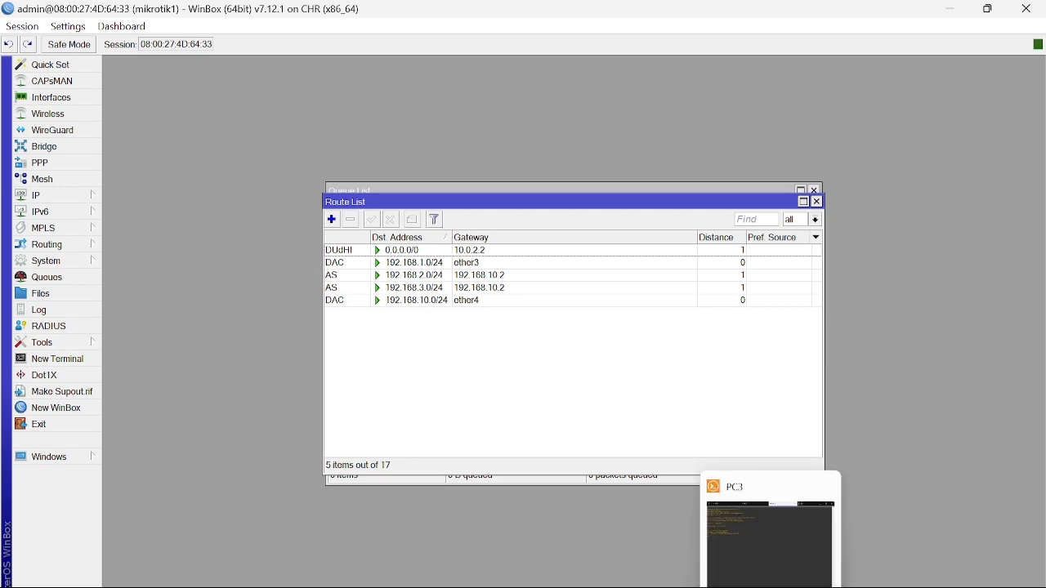
{"action": "mouse_move", "coordinate": [728, 587]}
{"action": "left_click", "coordinate": [744, 572]}
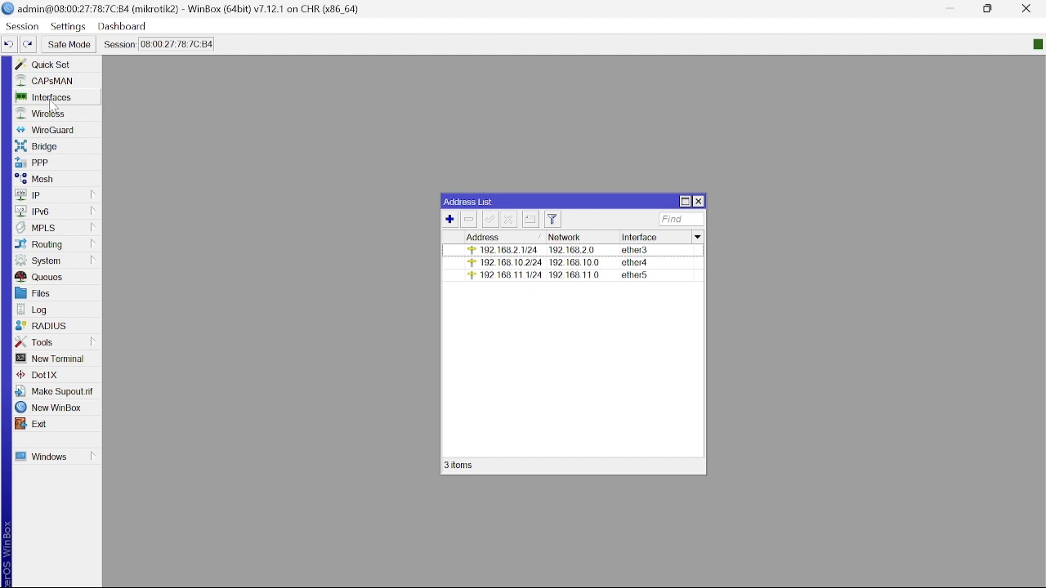
{"action": "left_click", "coordinate": [61, 198]}
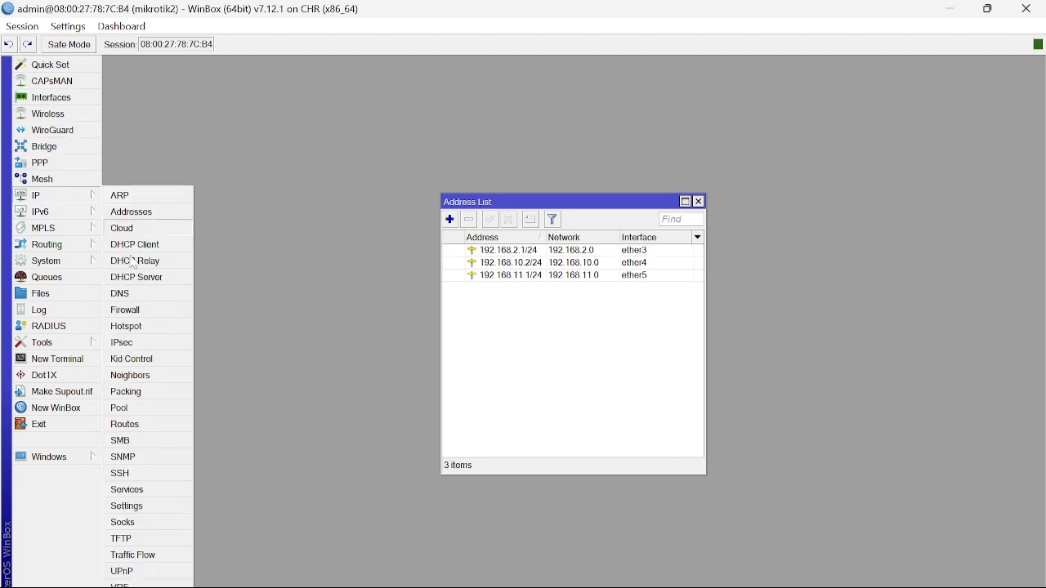
{"action": "left_click", "coordinate": [144, 422]}
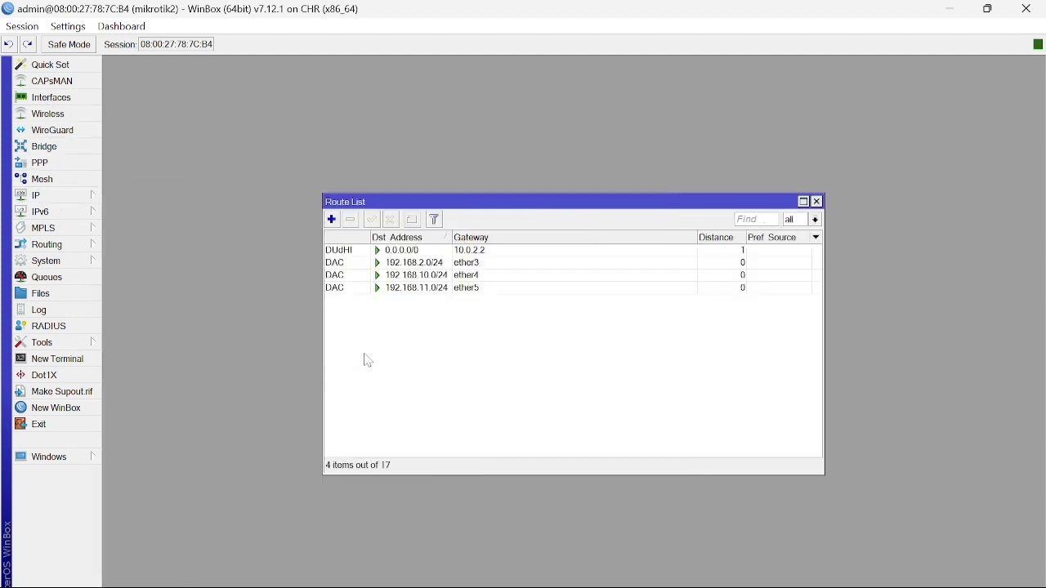
Add a static route to 192.168.1.0/24 via gateway 192.168.10.1.
{"action": "left_click", "coordinate": [331, 220]}
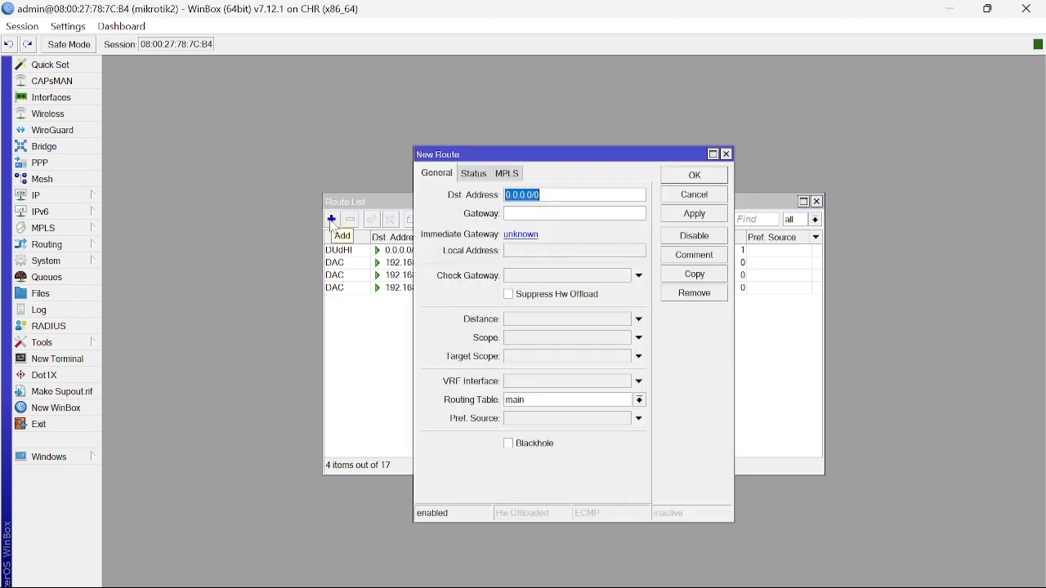
{"action": "key", "text": "BackSpace"}
{"action": "type", "text": "168"}
{"action": "key", "text": "BackSpace"}
{"action": "key", "text": "BackSpace"}
{"action": "type", "text": "92.168.1.0/24"}
{"action": "key", "text": "Tab"}
{"action": "type", "text": "192.168"}
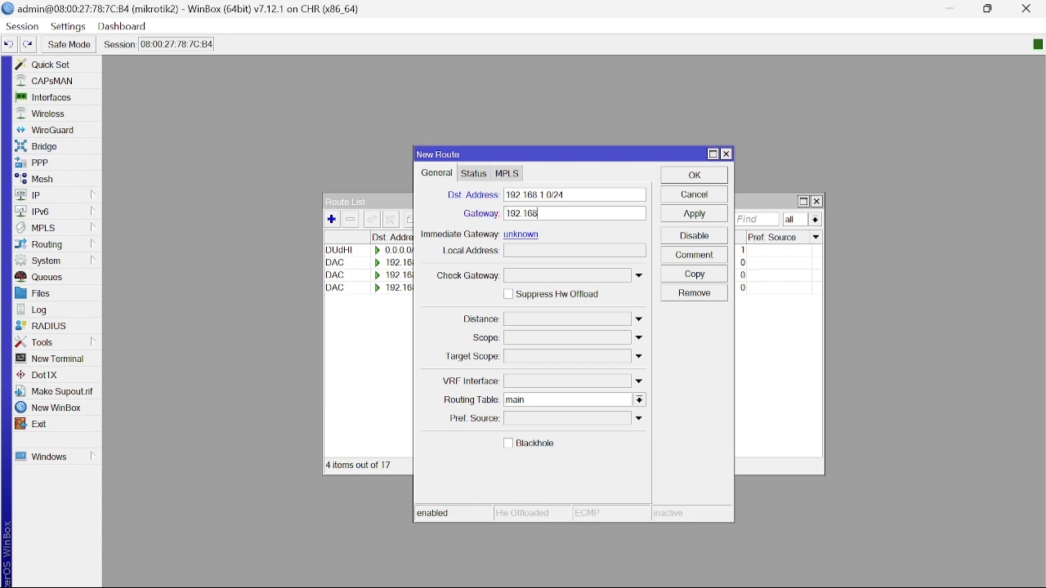
{"action": "type", "text": ".10.1"}
{"action": "left_click", "coordinate": [695, 214]}
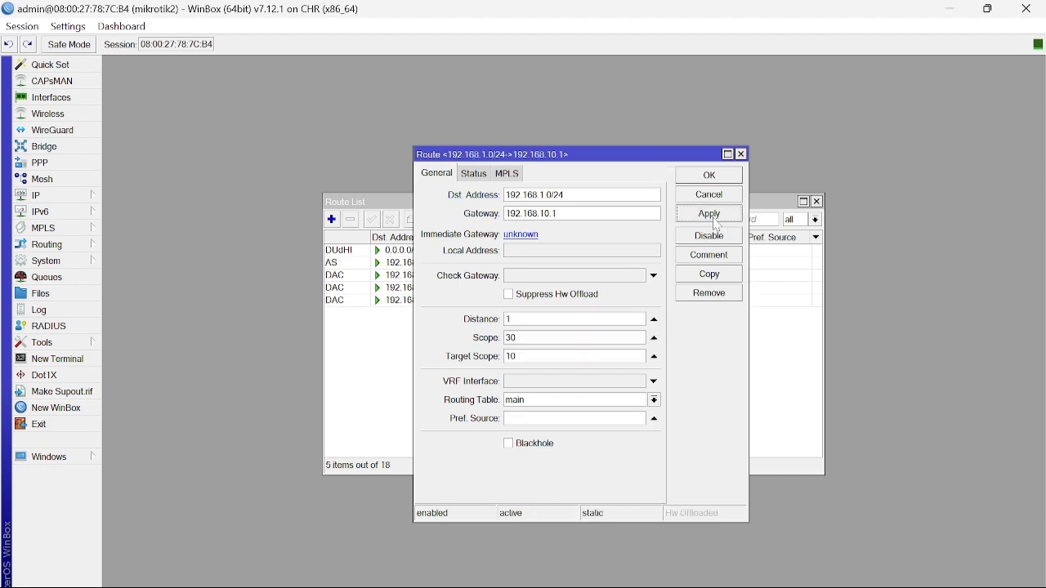
{"action": "left_click", "coordinate": [710, 175]}
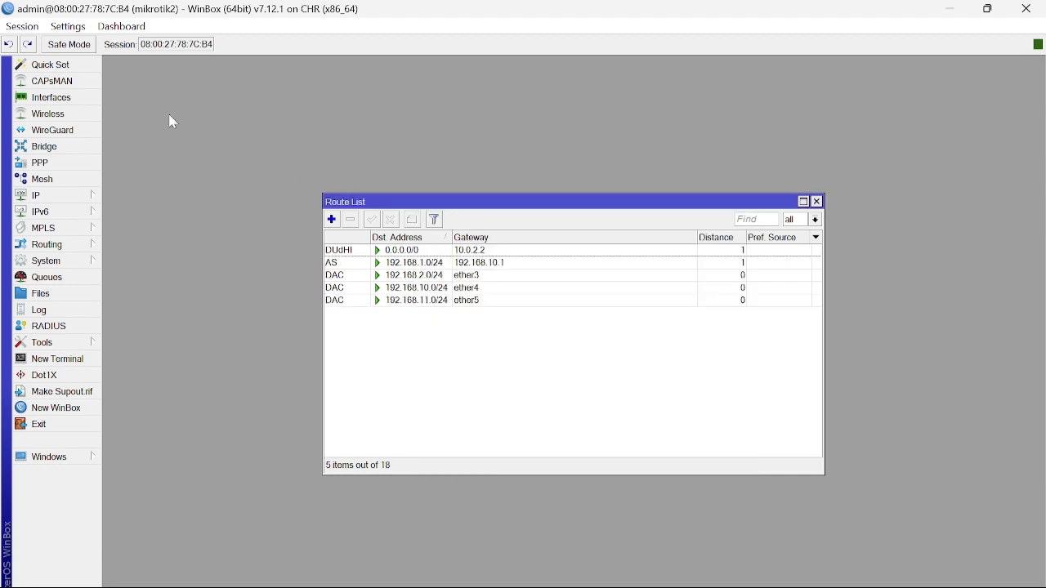
Add mikrotik2's route to 192.168.3.0/24 with next hop 192.168.11.2.
{"action": "left_click", "coordinate": [333, 220]}
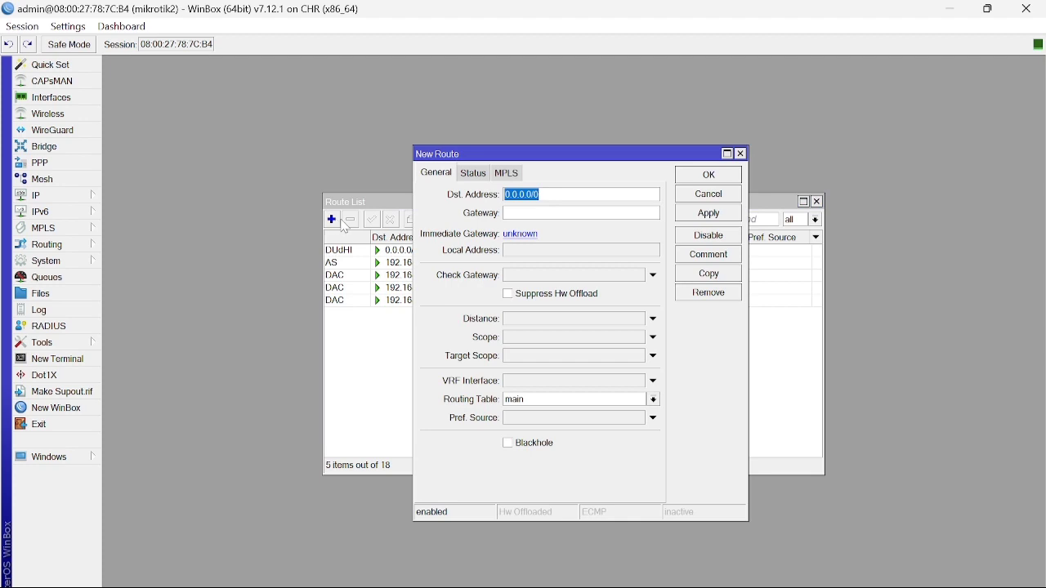
{"action": "type", "text": "192.168"}
{"action": "type", "text": ".3.0"}
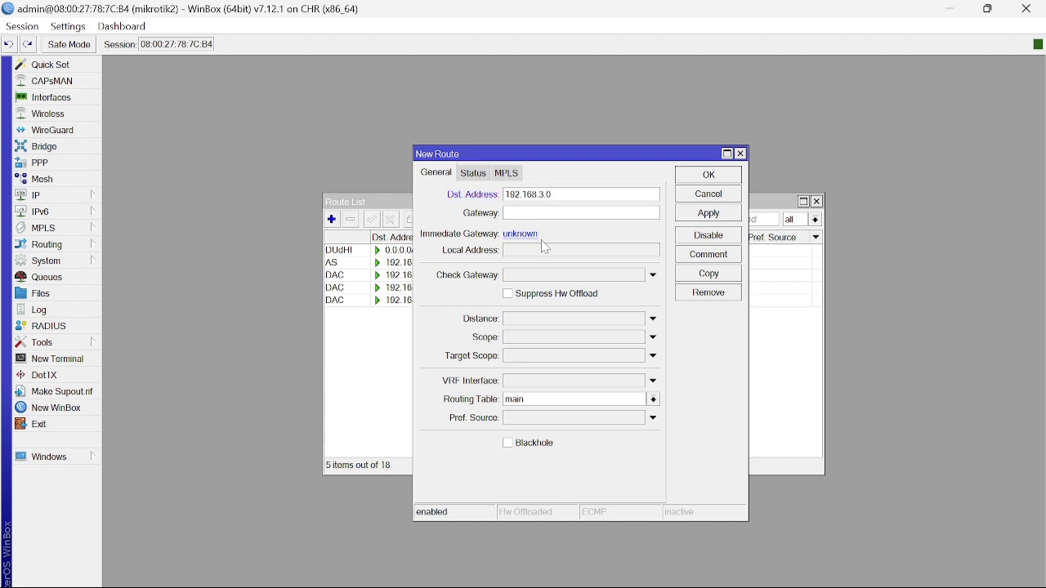
{"action": "type", "text": "/24"}
{"action": "left_click", "coordinate": [507, 212]}
{"action": "type", "text": "192.168.11.2"}
{"action": "left_click", "coordinate": [706, 219]}
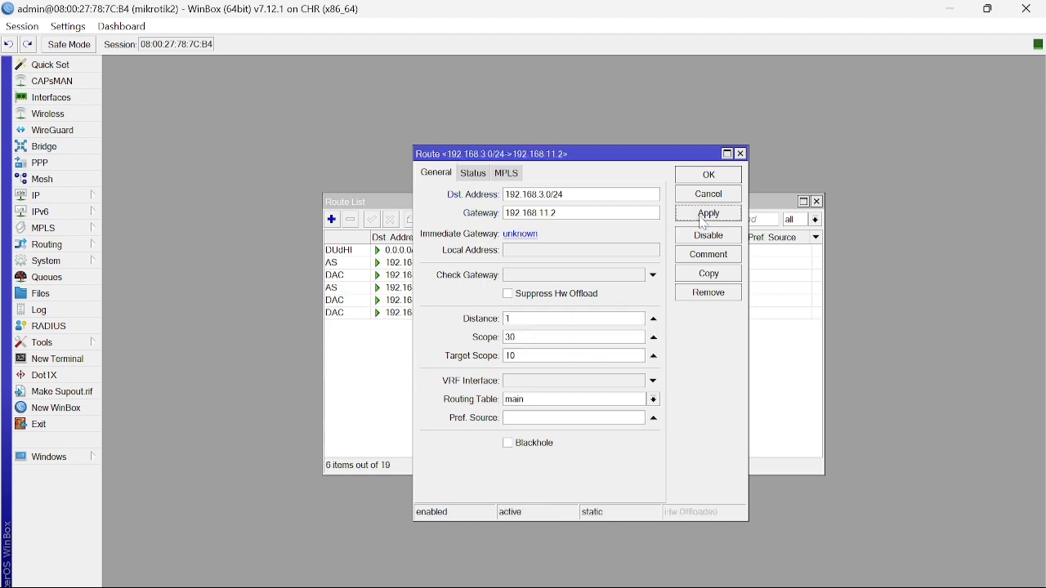
{"action": "left_click", "coordinate": [709, 176]}
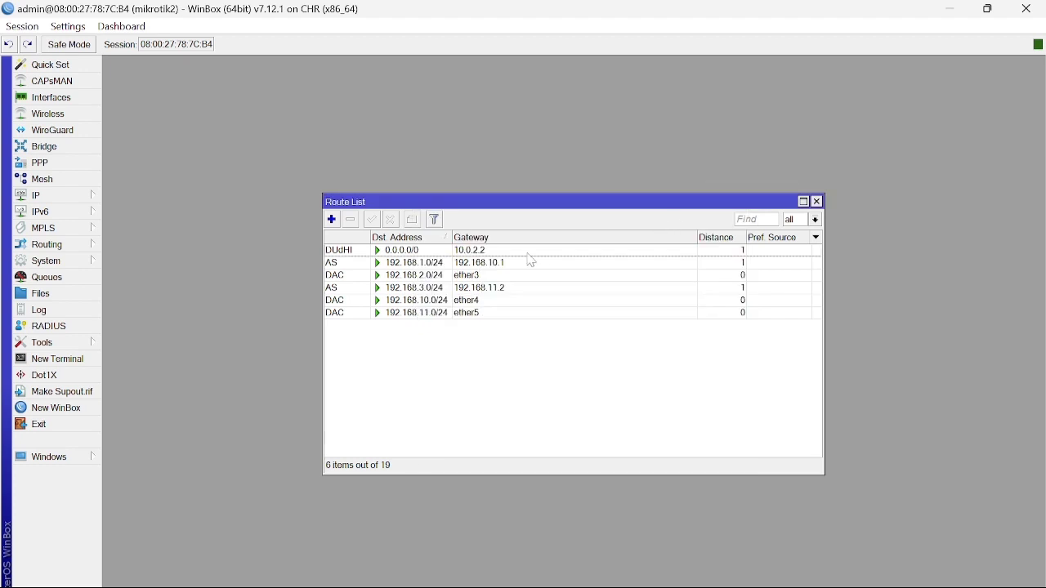
Switch to mikrotik3 and add a static route to 192.168.2.0/24 via 192.168.11.1.
{"action": "mouse_move", "coordinate": [735, 587]}
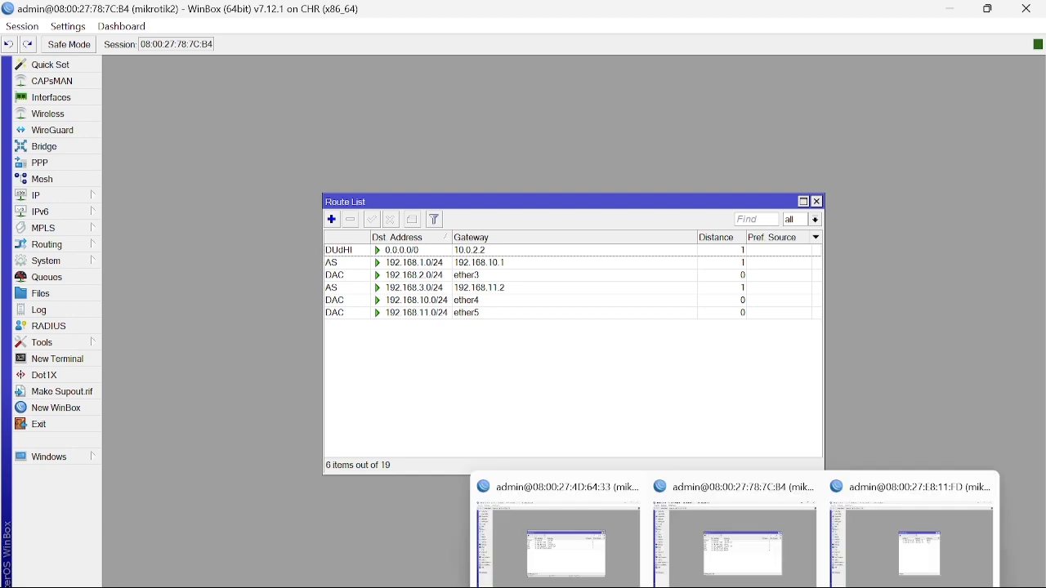
{"action": "left_click", "coordinate": [897, 577]}
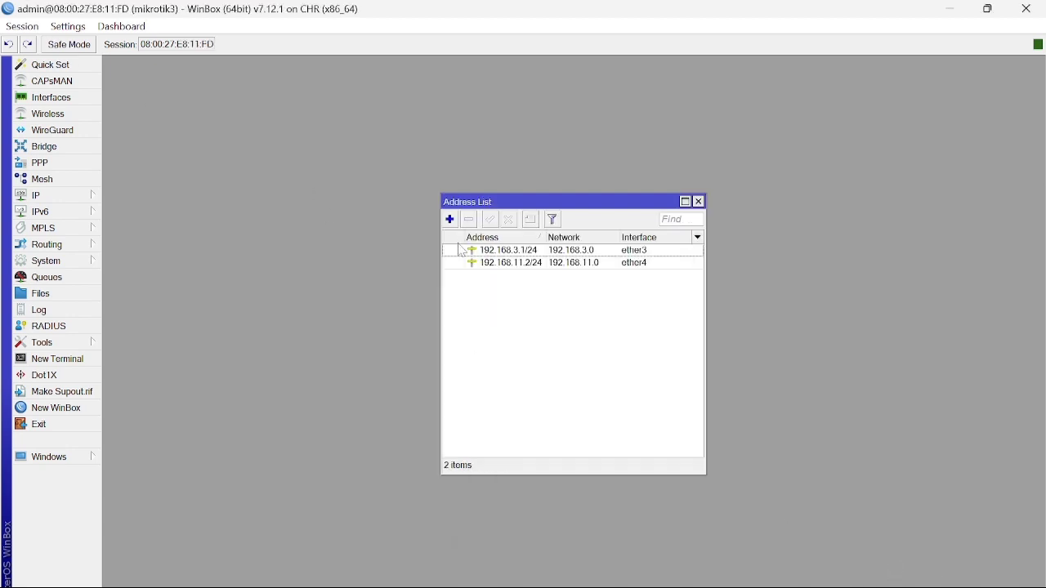
{"action": "left_click", "coordinate": [41, 197]}
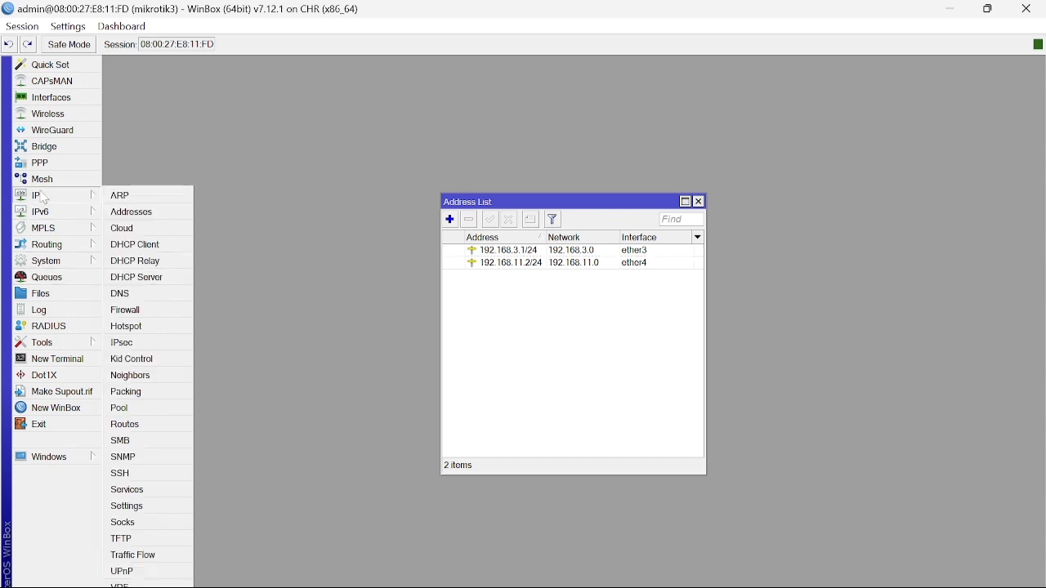
{"action": "left_click", "coordinate": [130, 426]}
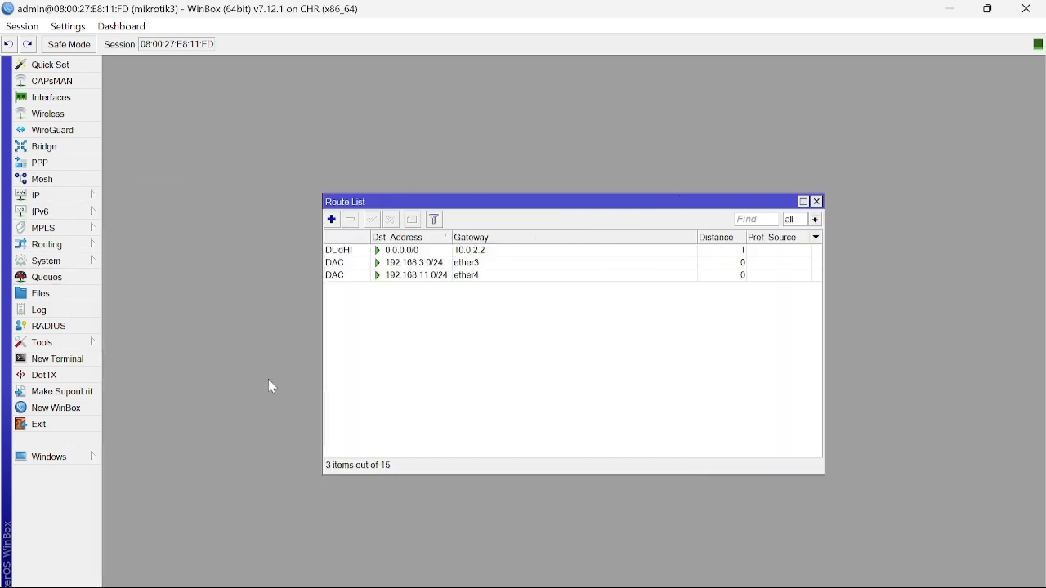
{"action": "left_click", "coordinate": [332, 219]}
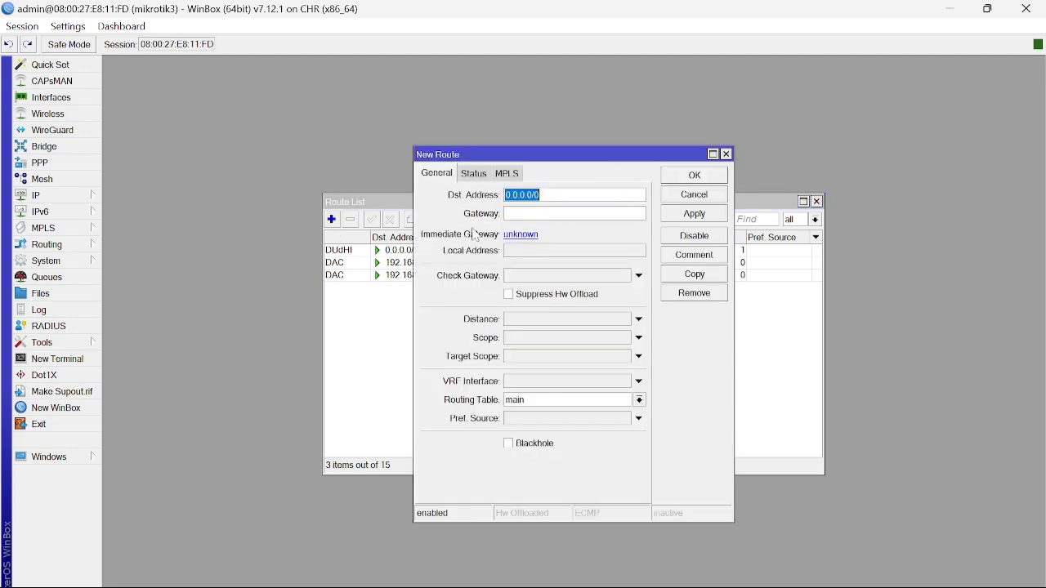
{"action": "type", "text": "192.168.2.0/24"}
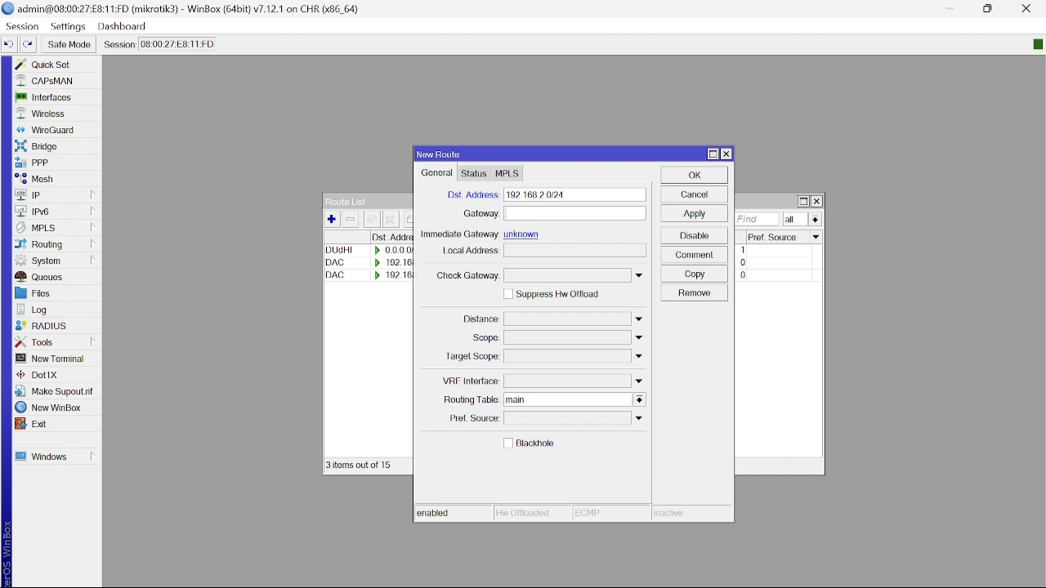
{"action": "left_click", "coordinate": [572, 215]}
{"action": "type", "text": "192.168.11.1"}
{"action": "left_click", "coordinate": [678, 224]}
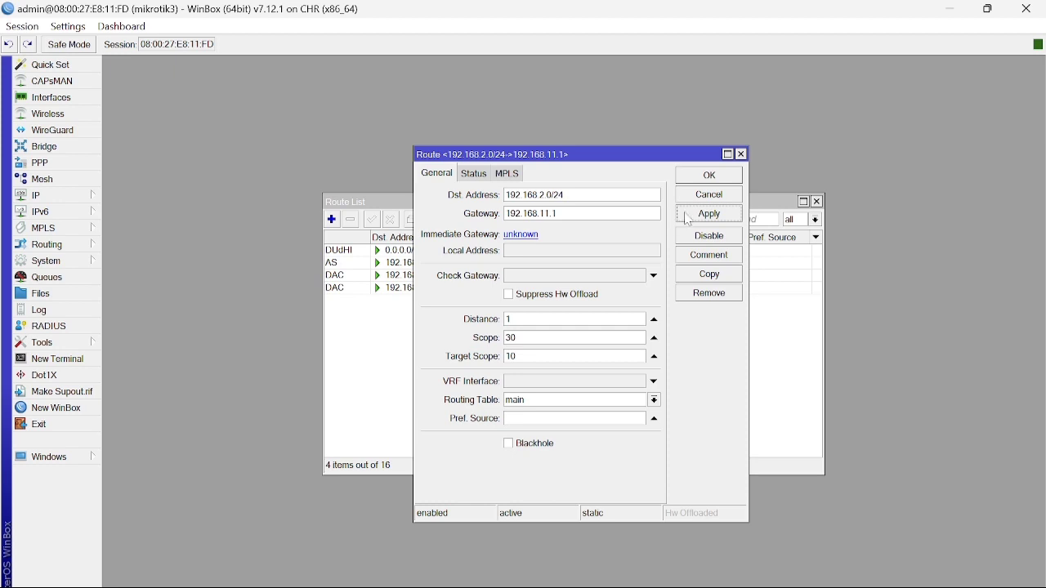
{"action": "left_click", "coordinate": [711, 177]}
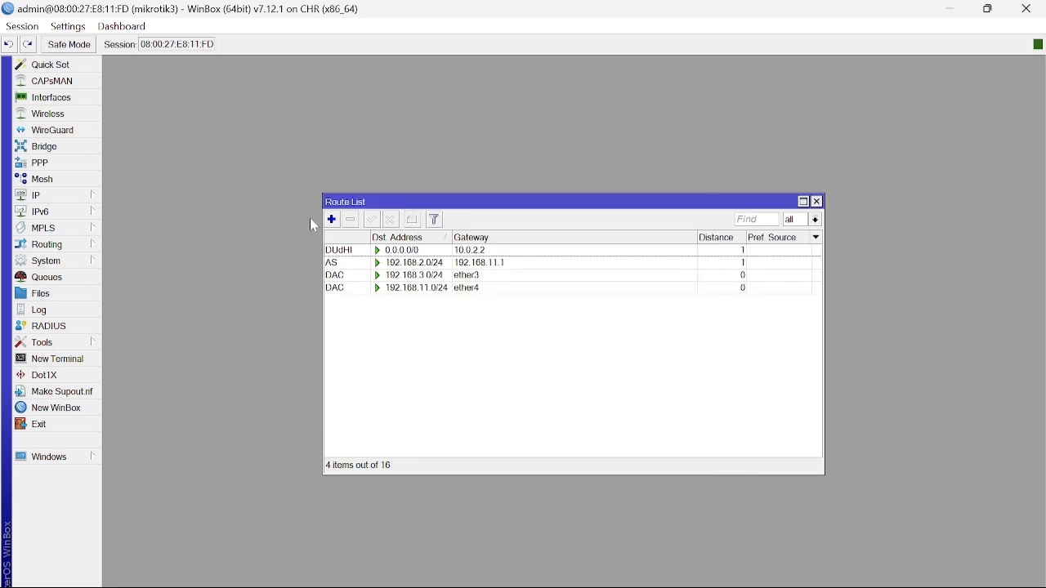
{"action": "left_click", "coordinate": [332, 220]}
Add mikrotik3's route to 192.168.1.0/24 with gateway 192.168.11.1.
{"action": "type", "text": "192.168"}
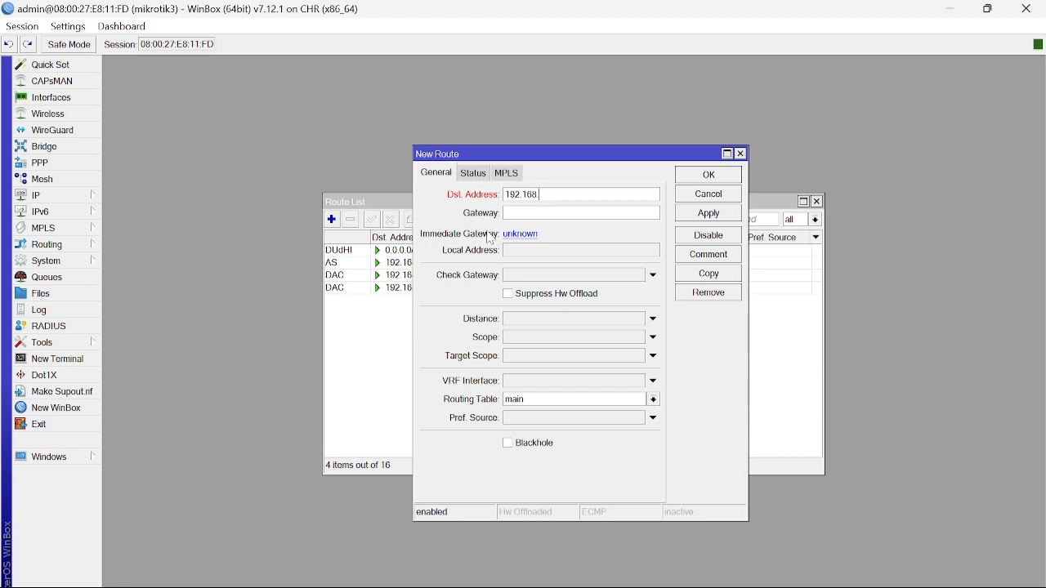
{"action": "type", "text": ".1.0"}
{"action": "type", "text": "/"}
{"action": "type", "text": "24"}
{"action": "type", "text": "192.168"}
{"action": "type", "text": ".11.1"}
{"action": "left_click", "coordinate": [726, 219]}
{"action": "left_click", "coordinate": [710, 179]}
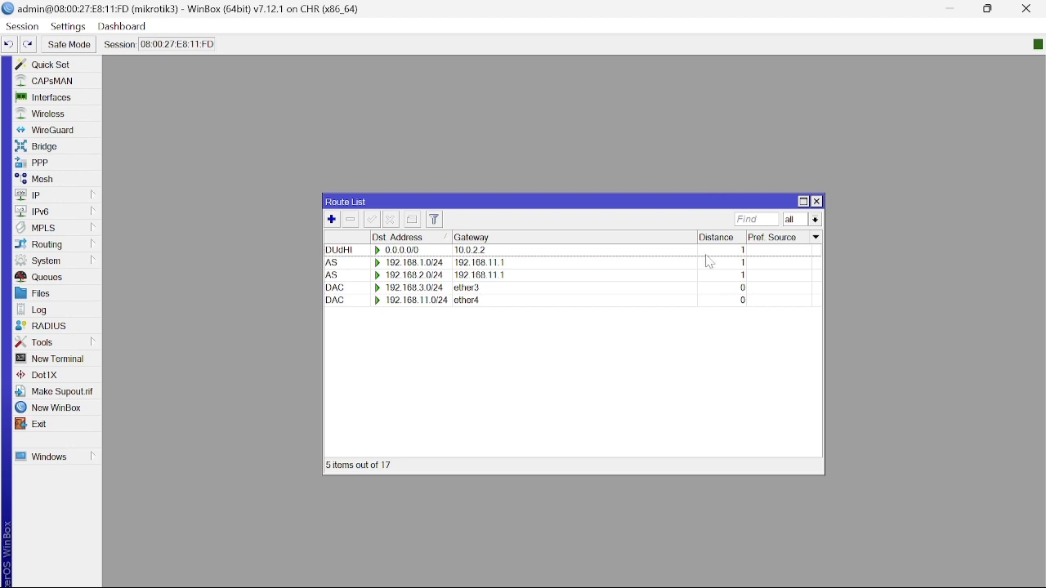
Bring the GNS3 topology back to the front from the taskbar.
{"action": "mouse_move", "coordinate": [701, 587]}
{"action": "mouse_move", "coordinate": [663, 587]}
{"action": "left_click", "coordinate": [708, 536]}
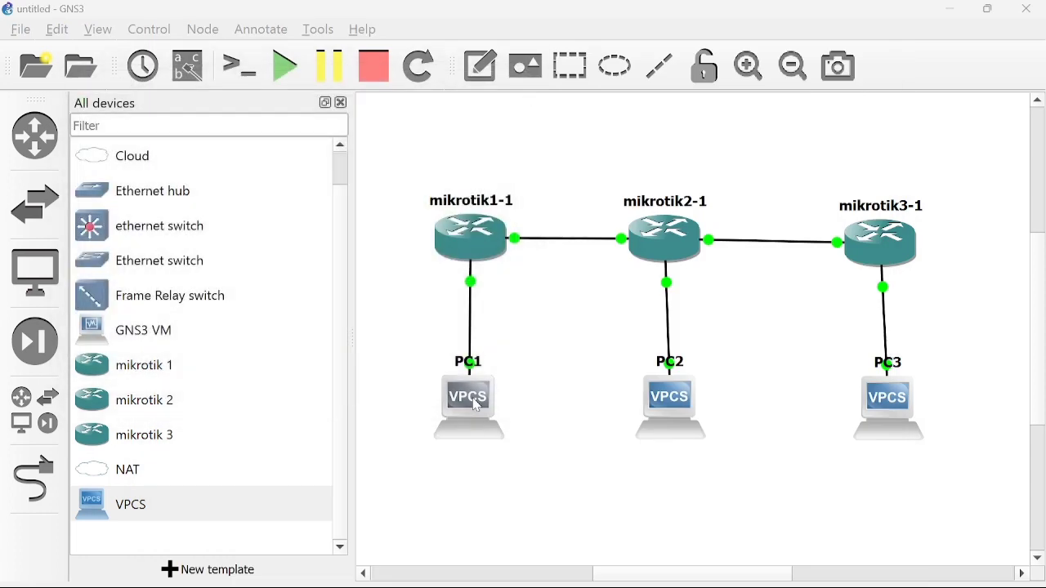
From PC1's console, ping 192.168.2.2 and 192.168.3.2 and get replies from both.
{"action": "double_click", "coordinate": [478, 406]}
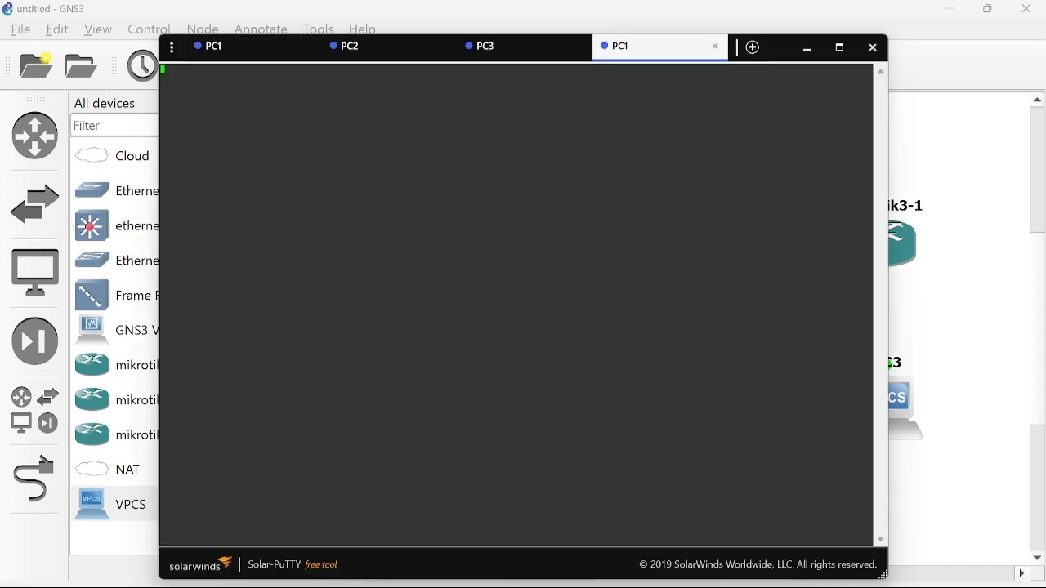
{"action": "key", "text": "Return"}
{"action": "type", "text": "ping 192.168.2.2"}
{"action": "key", "text": "Return"}
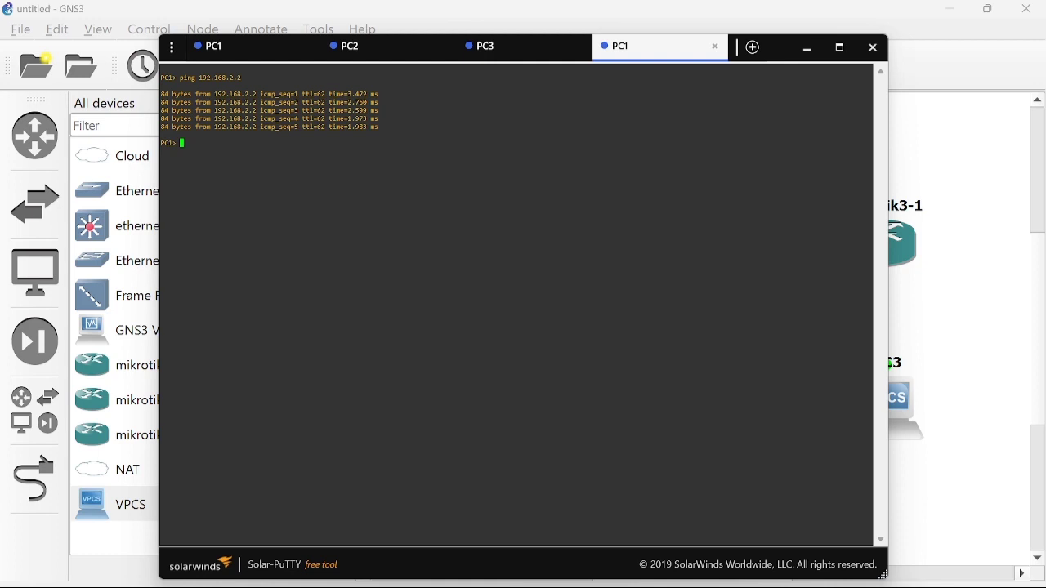
{"action": "type", "text": "ping 192.168.3.2"}
{"action": "key", "text": "Return"}
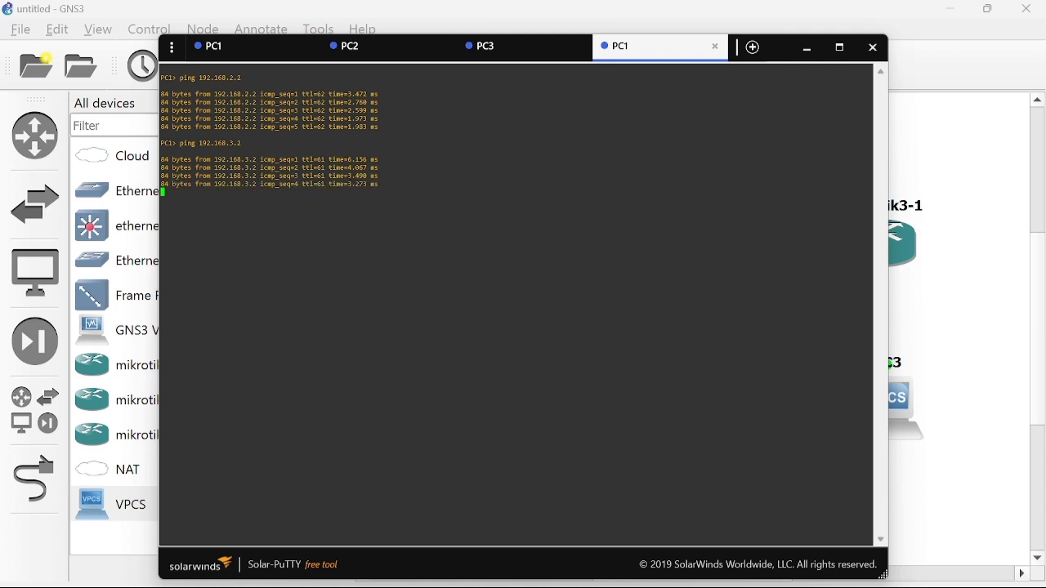
{"action": "key", "text": "alt+Tab"}
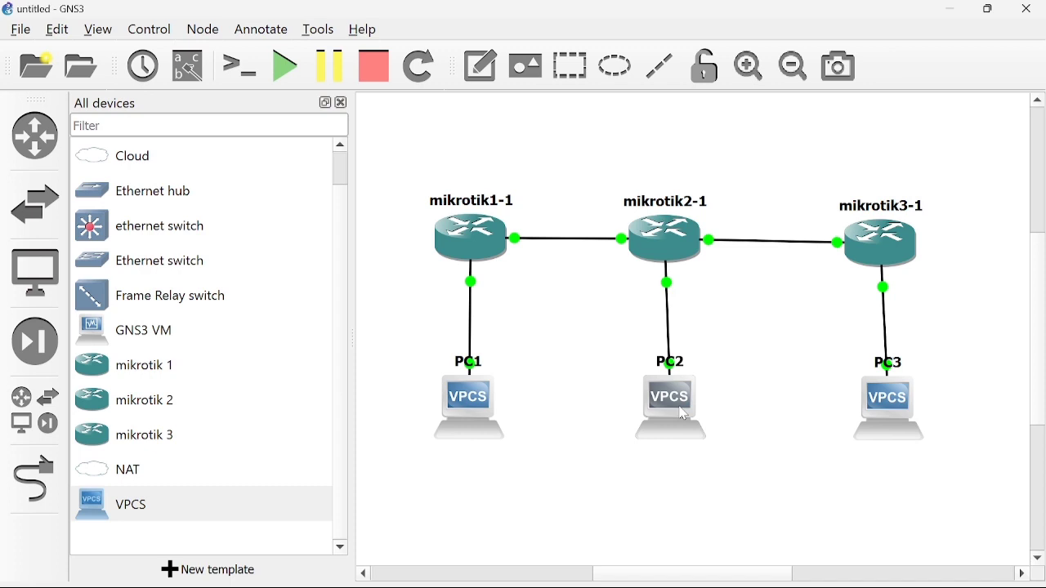
From PC2's console, ping 192.168.1.2 and 192.168.3.2, then minimize Solar-PuTTY.
{"action": "double_click", "coordinate": [684, 414]}
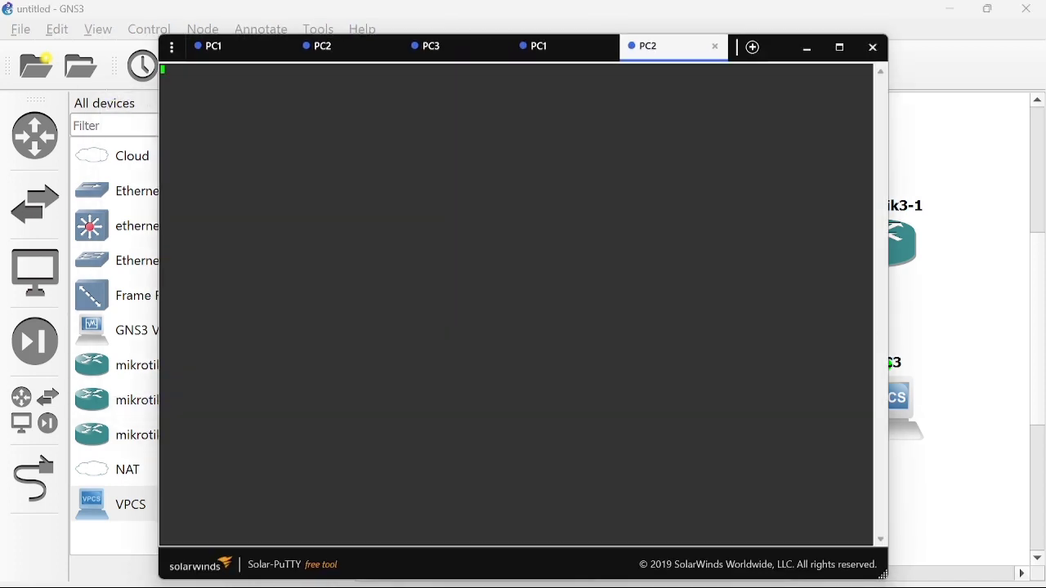
{"action": "type", "text": "ping"}
{"action": "key", "text": "BackSpace"}
{"action": "key", "text": "BackSpace"}
{"action": "key", "text": "BackSpace"}
{"action": "key", "text": "BackSpace"}
{"action": "key", "text": "Return"}
{"action": "type", "text": "ping 192.168.1.2"}
{"action": "key", "text": "Return"}
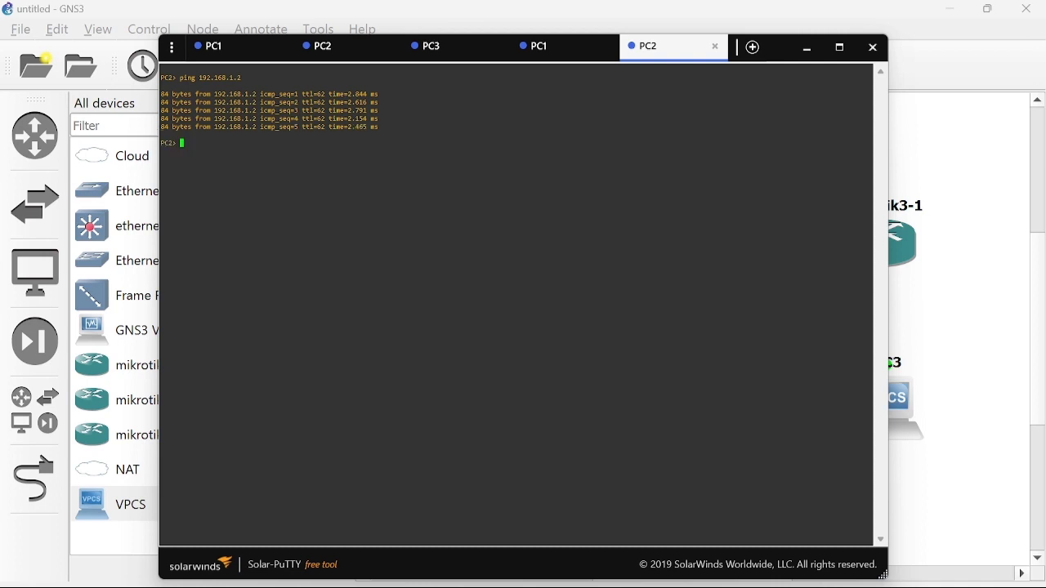
{"action": "type", "text": "ping 192.168.3.2"}
{"action": "key", "text": "Return"}
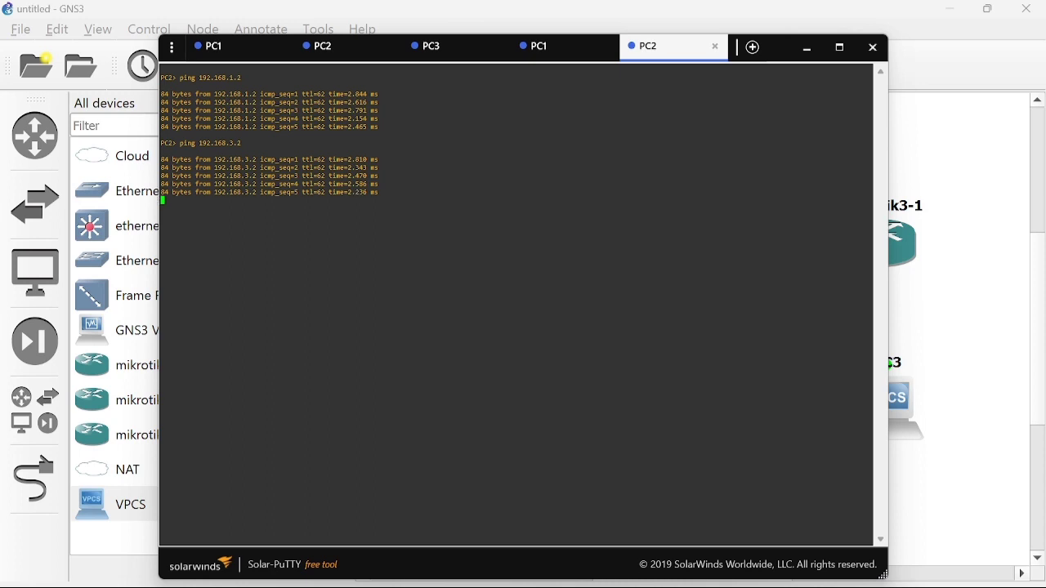
{"action": "left_click", "coordinate": [814, 54]}
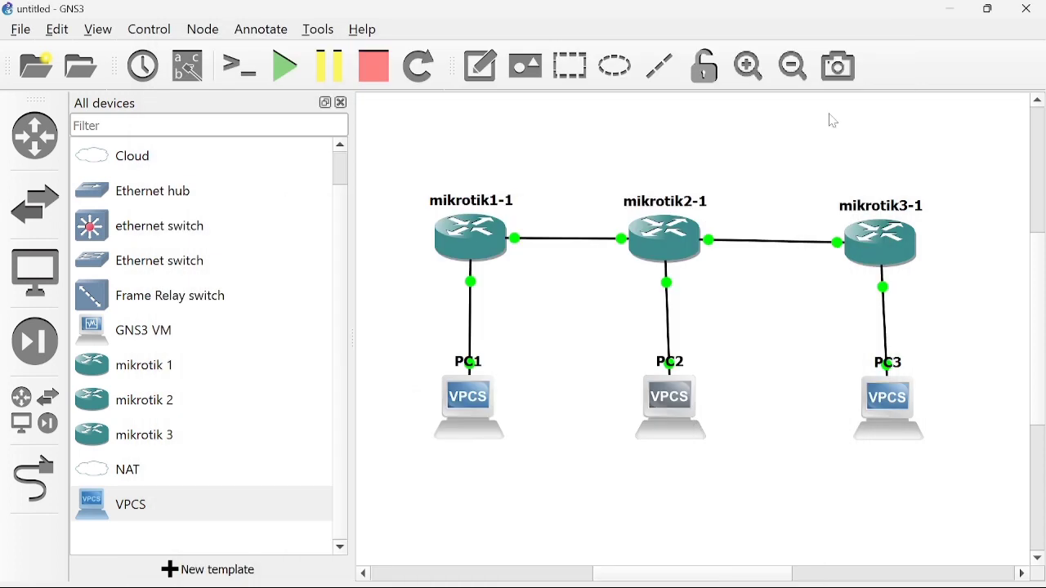
From PC3's console, ping 192.168.1.2 and 192.168.2.2, then return to GNS3.
{"action": "double_click", "coordinate": [889, 413]}
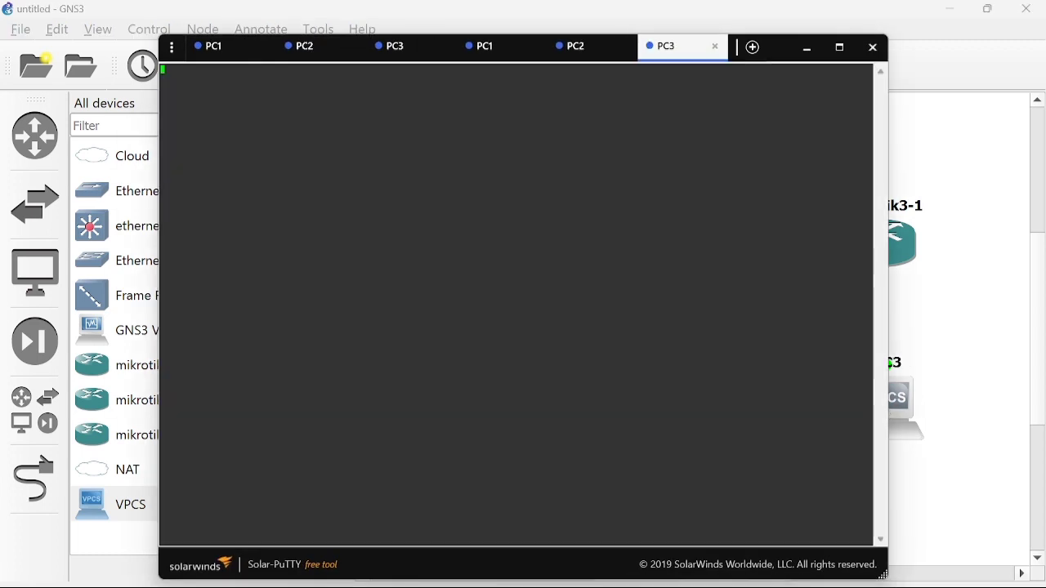
{"action": "type", "text": "ping 192.168.1.2"}
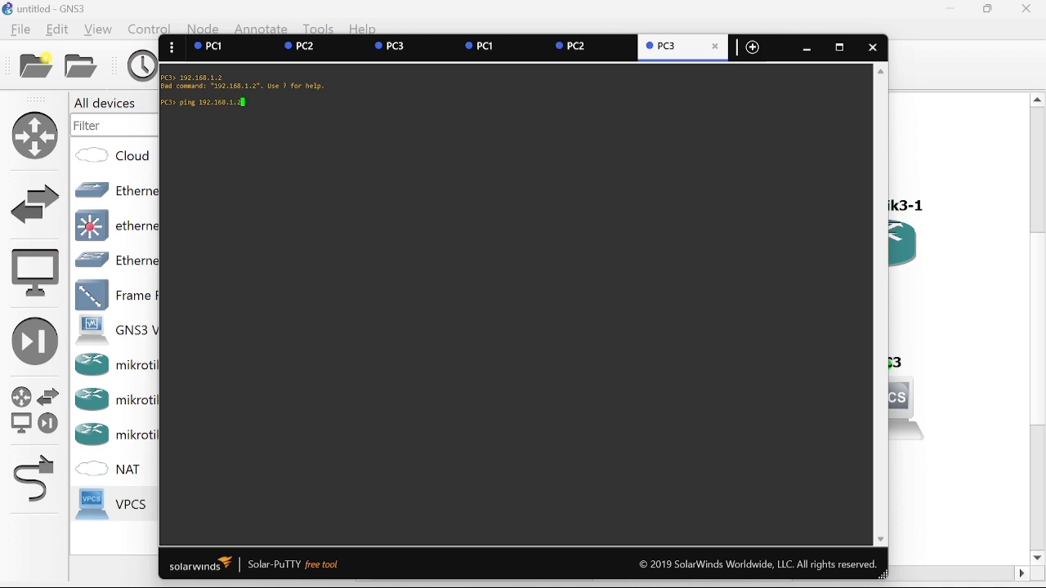
{"action": "key", "text": "Return"}
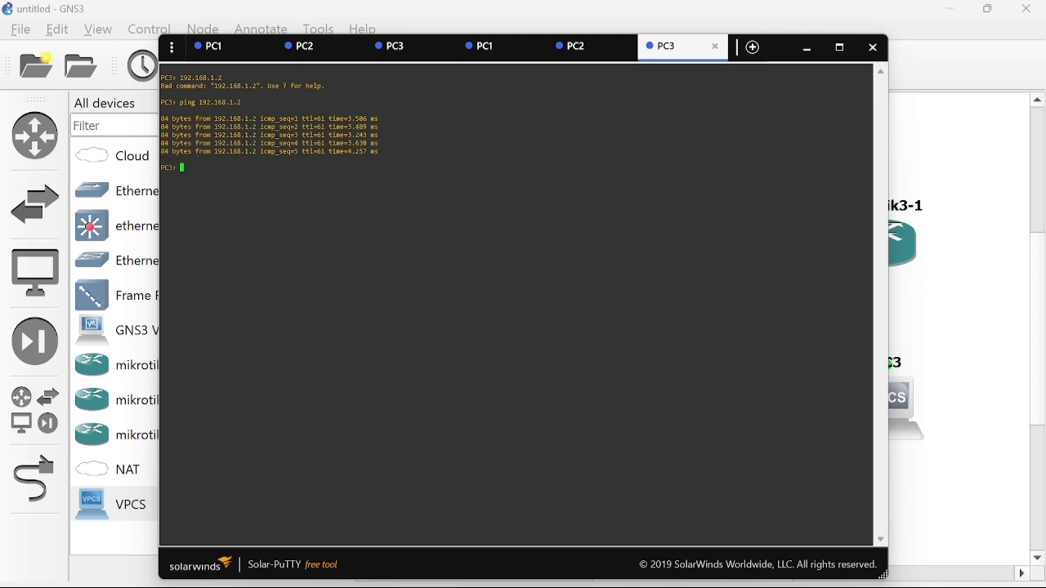
{"action": "type", "text": "ping 192.168.2.2"}
{"action": "key", "text": "Return"}
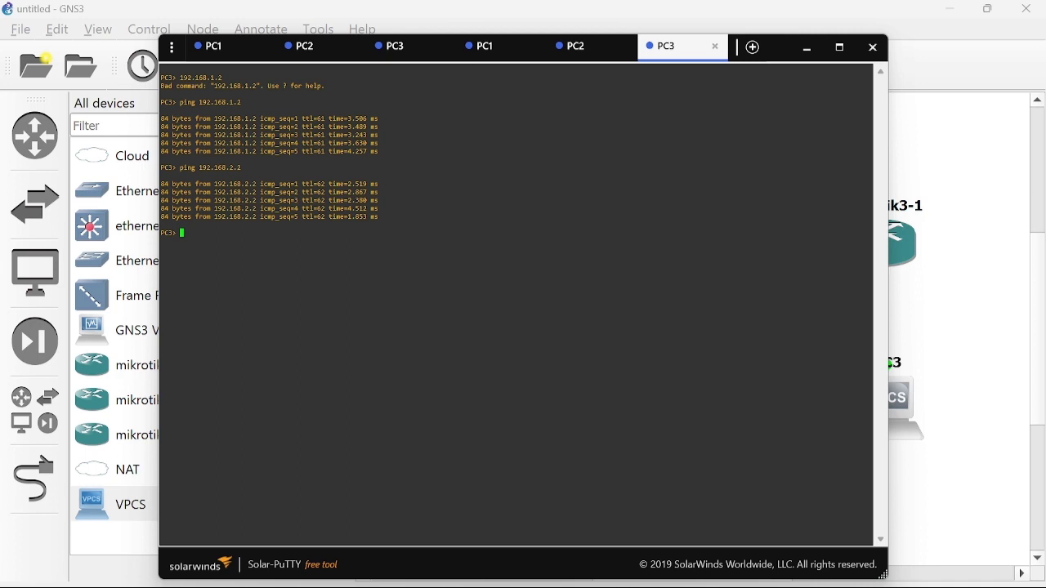
{"action": "key", "text": "alt+Tab"}
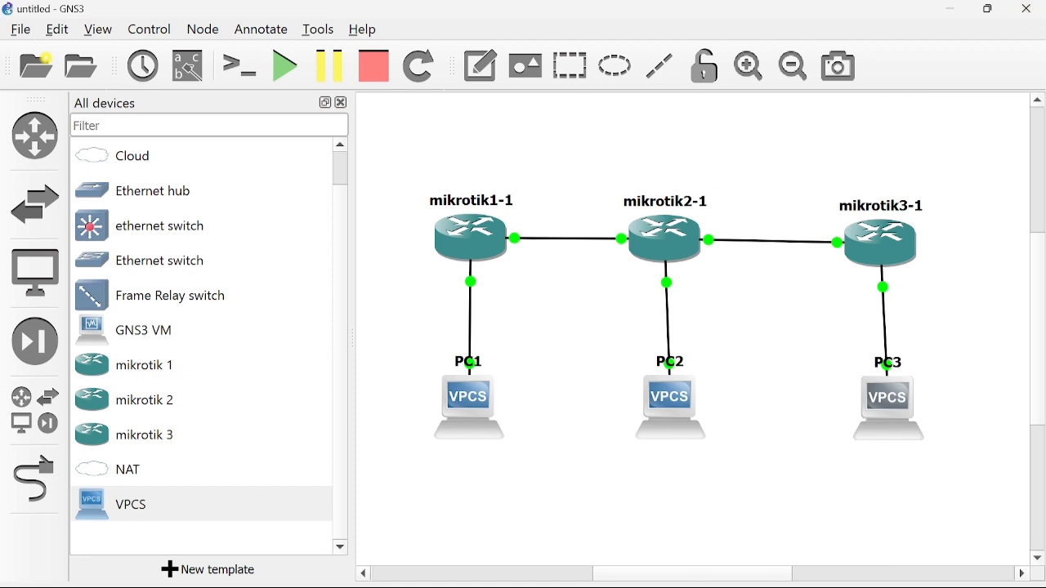
Bring the mikrotik1 WinBox window to the front and expand the Routing menu.
{"action": "mouse_move", "coordinate": [736, 587]}
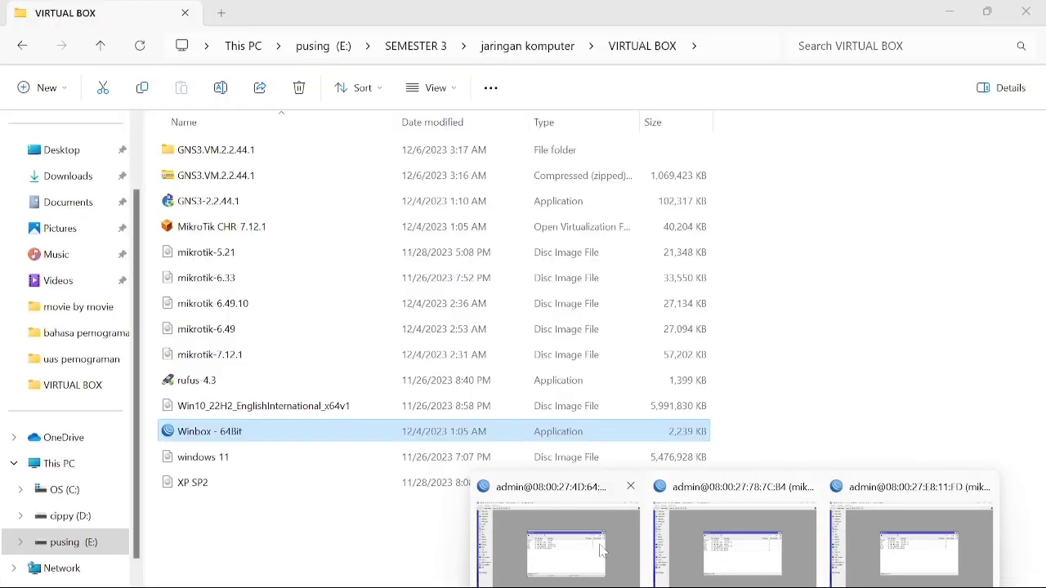
{"action": "left_click", "coordinate": [599, 543]}
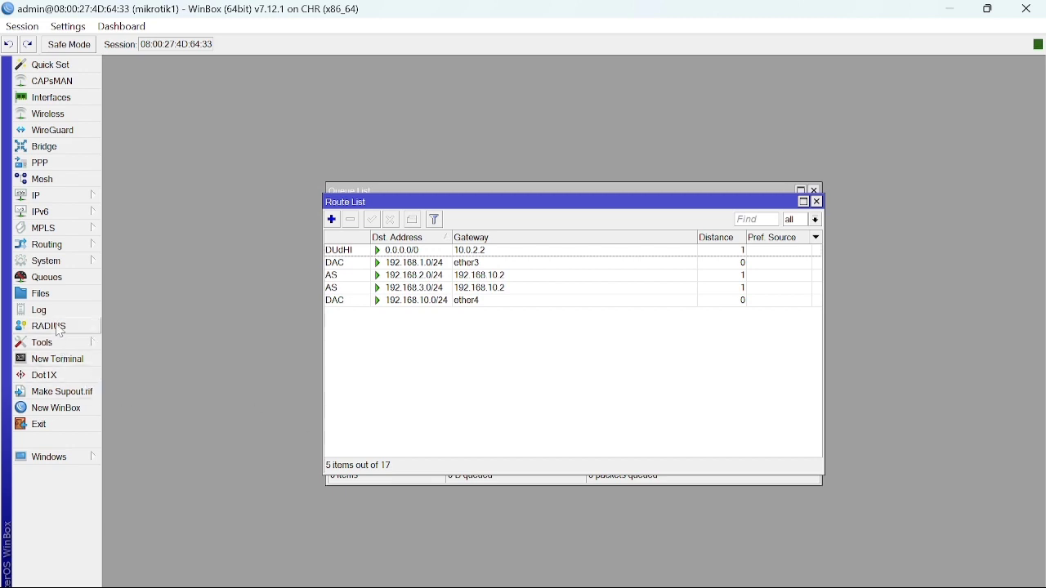
{"action": "left_click", "coordinate": [57, 247]}
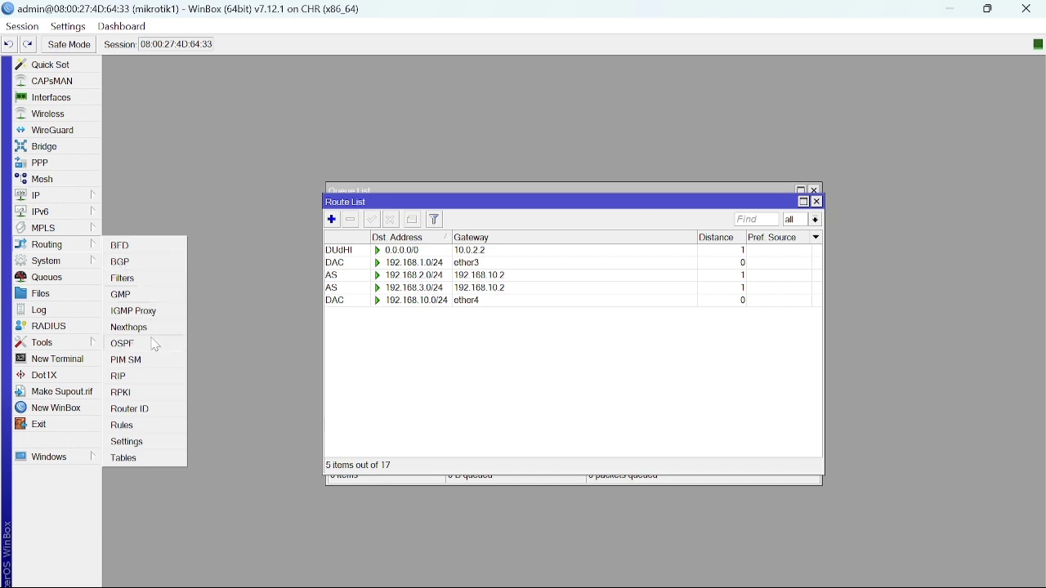
Create the OSPF instance ospf-instance-1 on mikrotik1.
{"action": "left_click", "coordinate": [124, 346]}
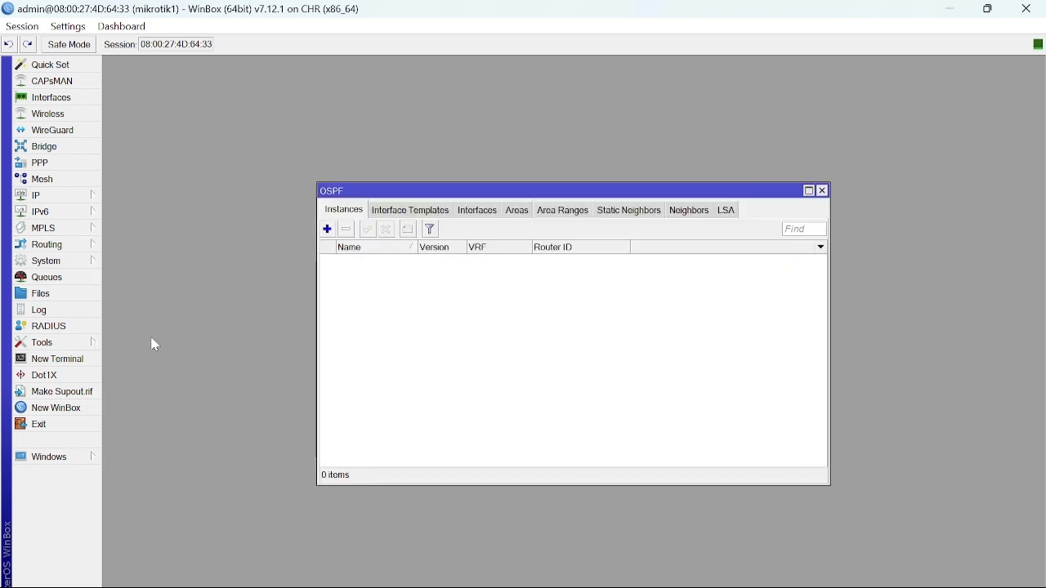
{"action": "left_click", "coordinate": [327, 231]}
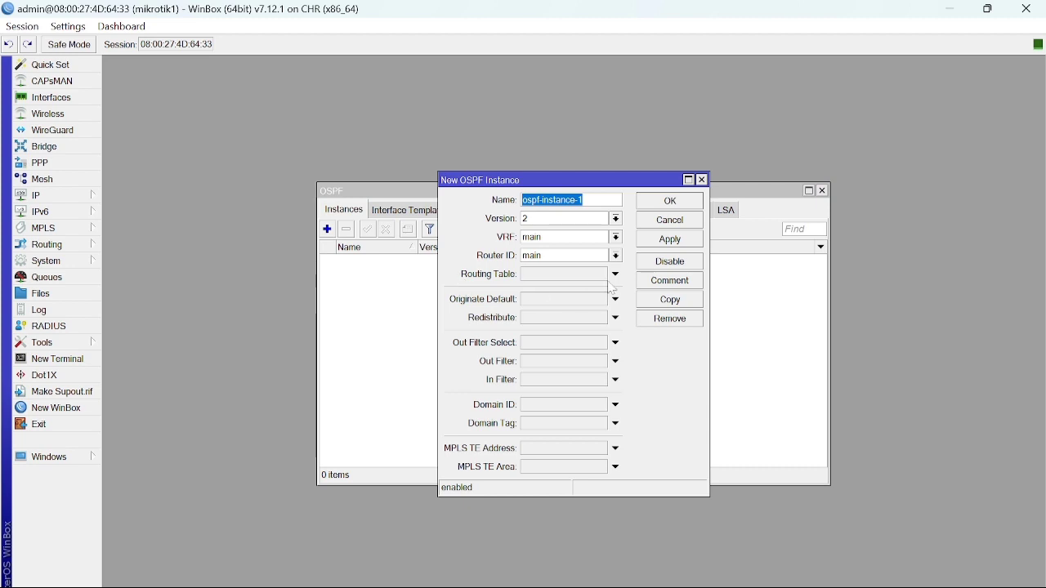
{"action": "left_click", "coordinate": [646, 245]}
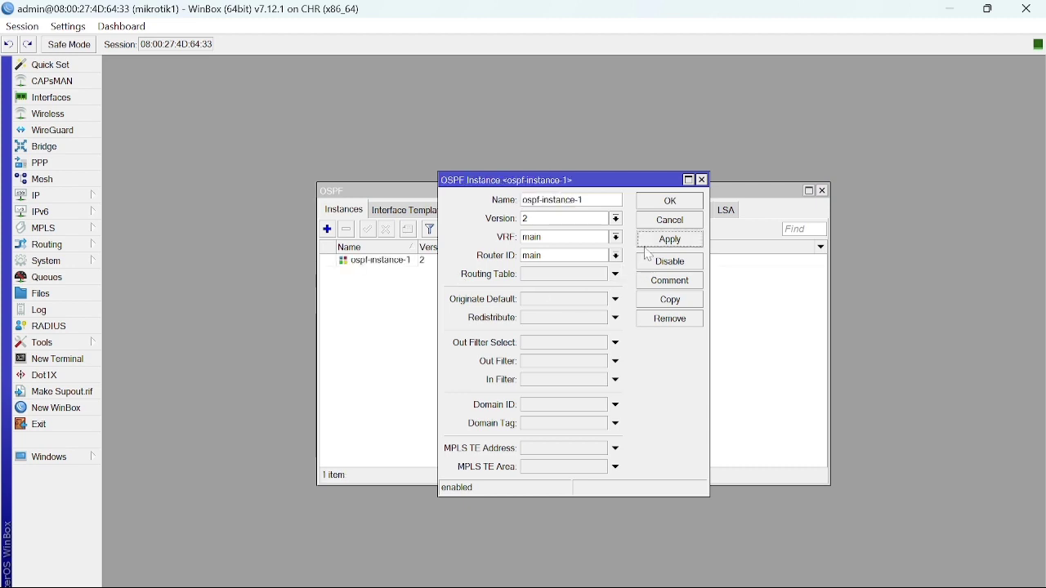
{"action": "left_click", "coordinate": [672, 204]}
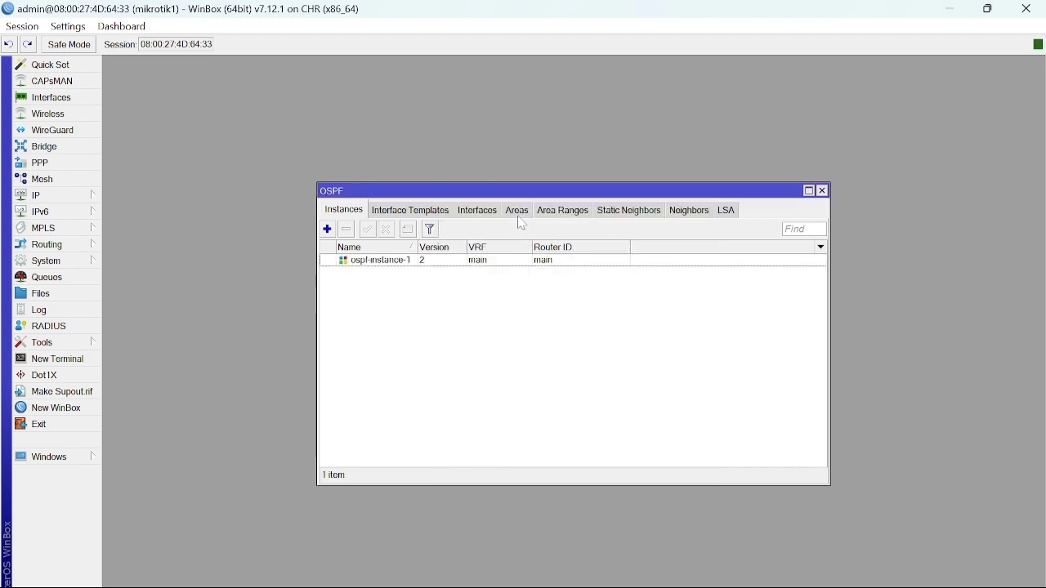
Add backbone area ospf-area-1 (0.0.0.0) on mikrotik1, then switch to mikrotik2.
{"action": "left_click", "coordinate": [518, 215]}
{"action": "left_click", "coordinate": [328, 230]}
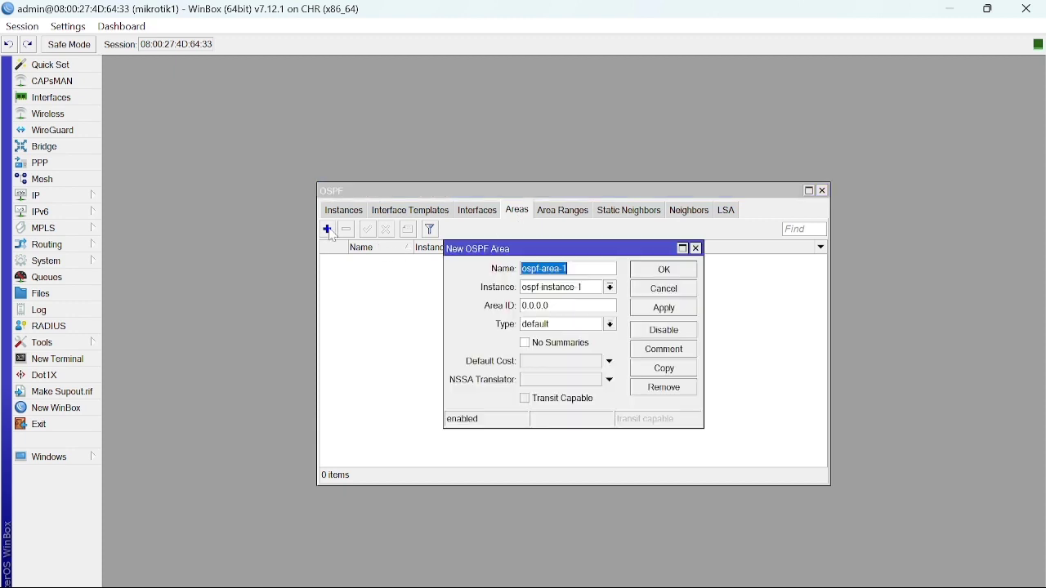
{"action": "left_click", "coordinate": [659, 312]}
{"action": "left_click", "coordinate": [664, 271]}
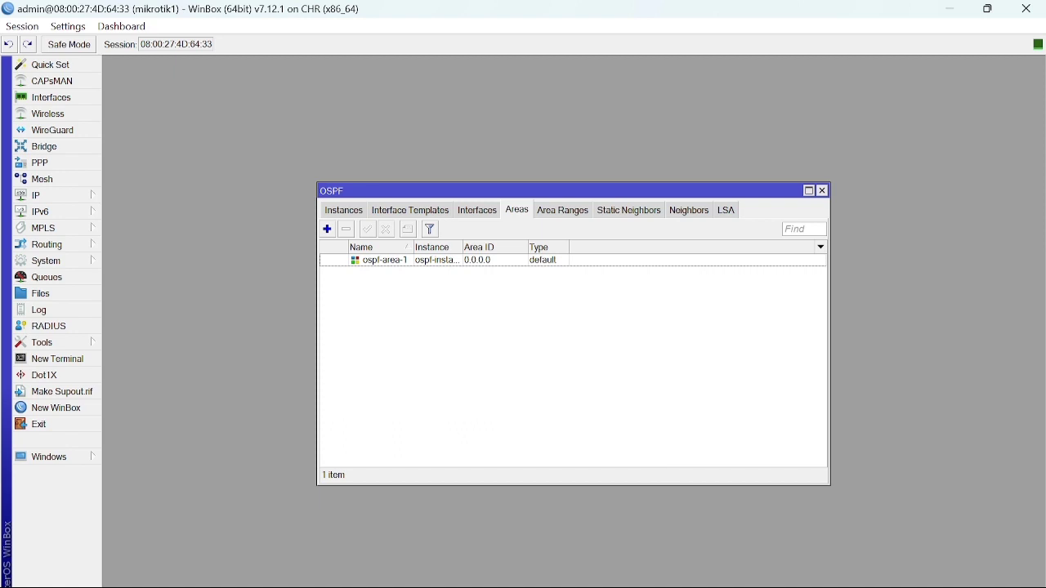
{"action": "left_click", "coordinate": [740, 546]}
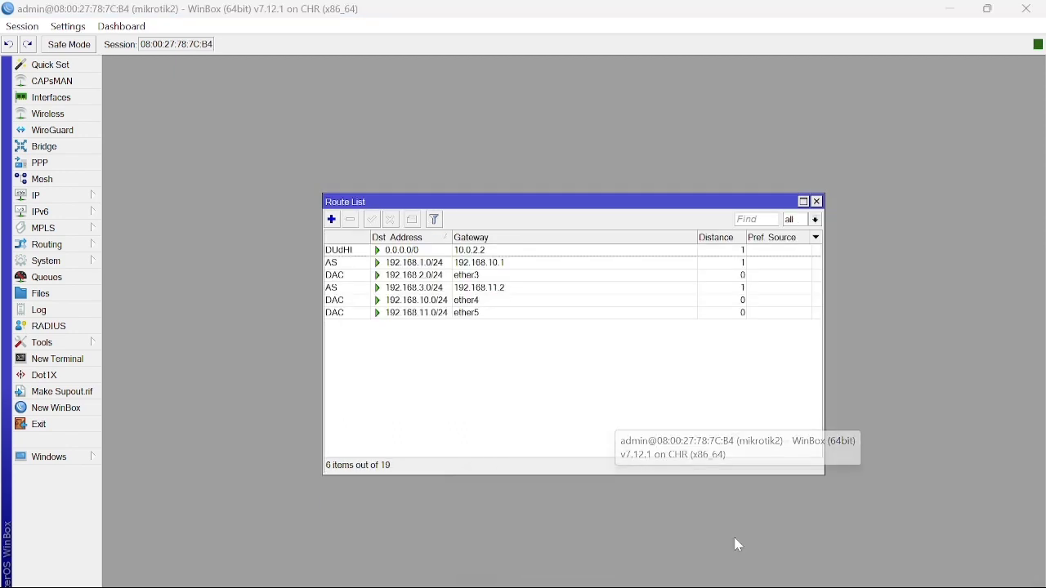
Create OSPF instance ospf-instance-1 and area ospf-area-1 on mikrotik2.
{"action": "left_click", "coordinate": [45, 244]}
{"action": "left_click", "coordinate": [151, 344]}
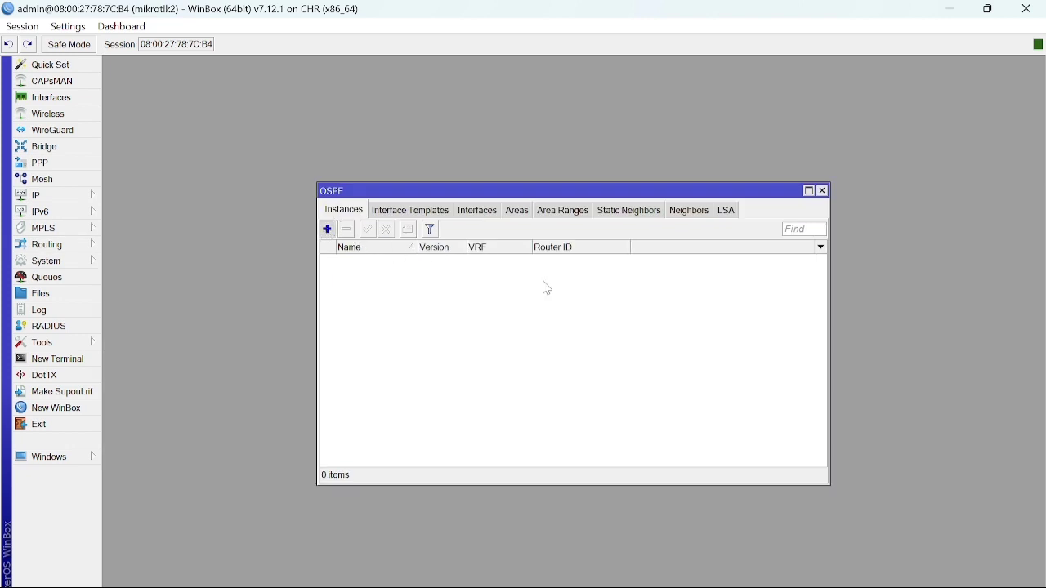
{"action": "left_click", "coordinate": [329, 230]}
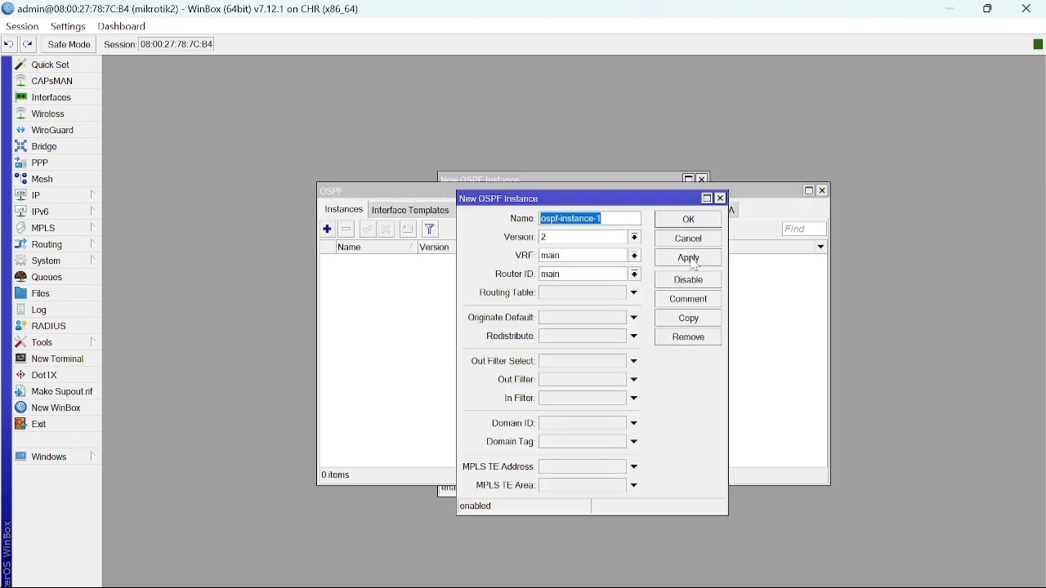
{"action": "left_click", "coordinate": [401, 307]}
{"action": "left_click", "coordinate": [327, 230]}
{"action": "left_click", "coordinate": [697, 281]}
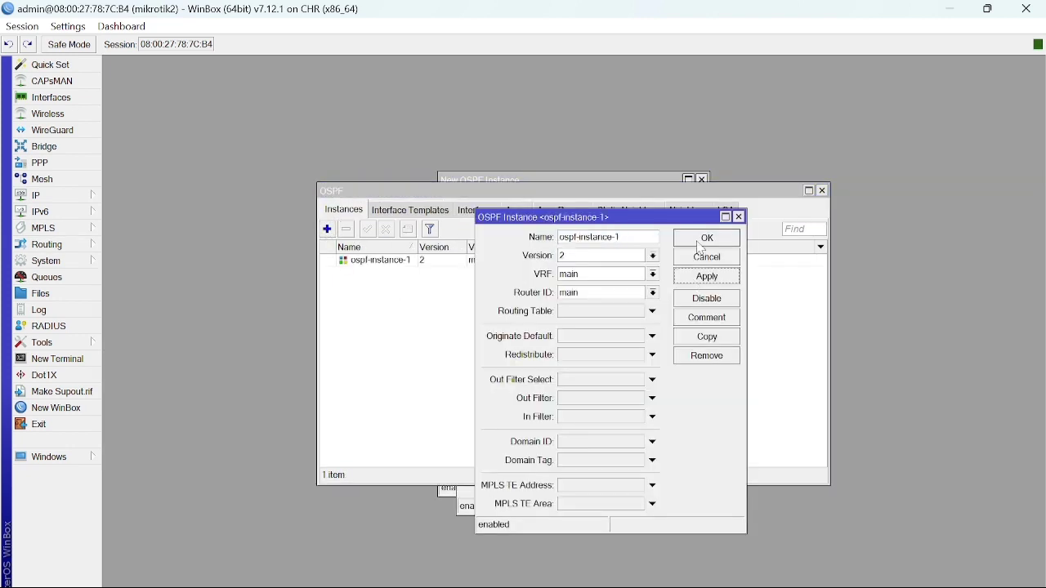
{"action": "left_click", "coordinate": [701, 244]}
{"action": "left_click", "coordinate": [522, 213]}
{"action": "left_click", "coordinate": [327, 229]}
{"action": "left_click", "coordinate": [672, 307]}
{"action": "left_click", "coordinate": [668, 276]}
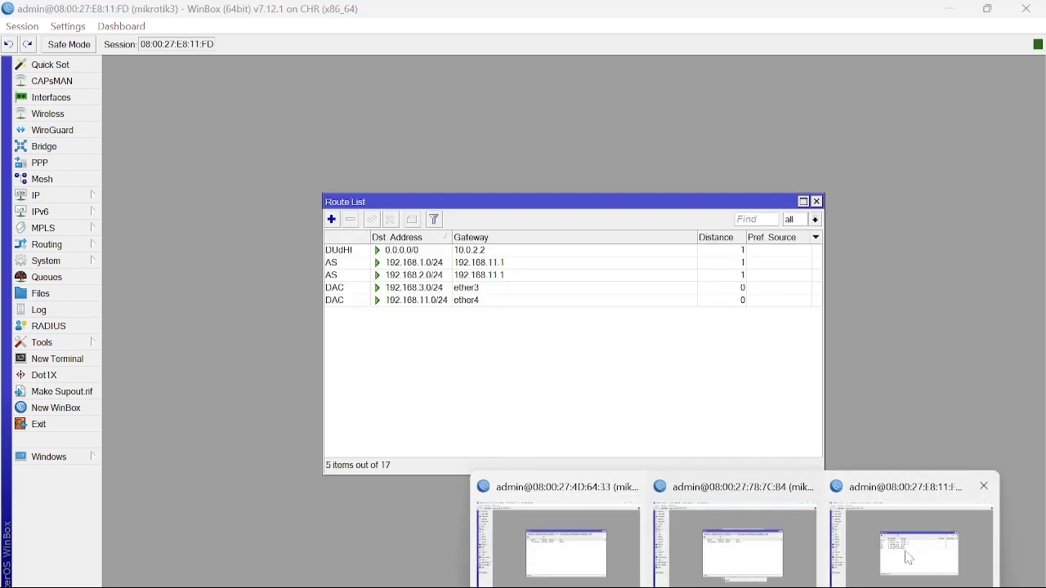
Create OSPF instance ospf-instance-1 and area ospf-area-1 on mikrotik3.
{"action": "left_click", "coordinate": [888, 537]}
{"action": "mouse_move", "coordinate": [30, 249]}
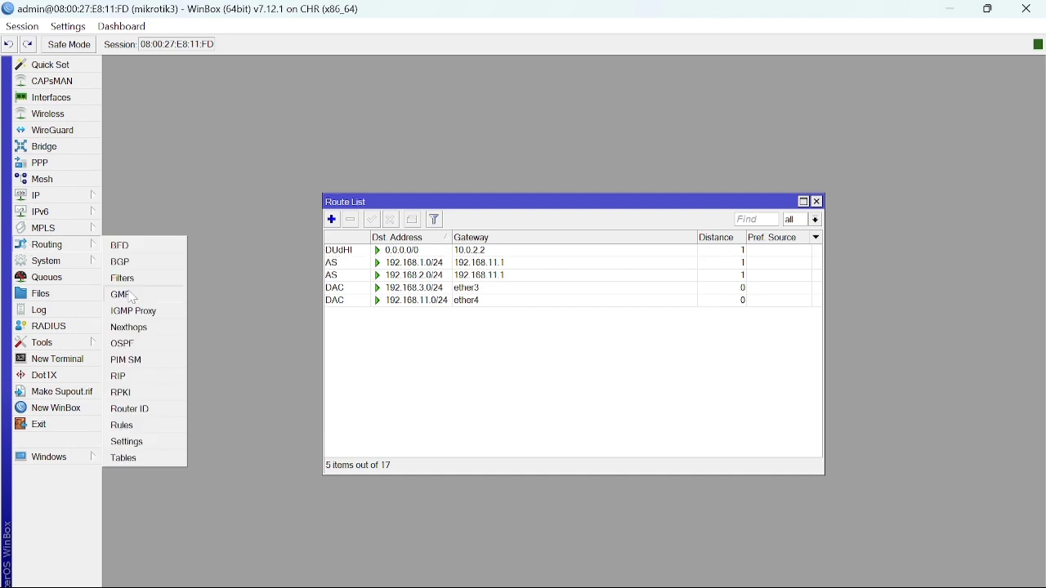
{"action": "left_click", "coordinate": [137, 344]}
{"action": "left_click", "coordinate": [327, 230]}
{"action": "left_click", "coordinate": [670, 239]}
{"action": "left_click", "coordinate": [669, 201]}
{"action": "left_click", "coordinate": [517, 210]}
{"action": "left_click", "coordinate": [326, 230]}
{"action": "left_click", "coordinate": [668, 307]}
{"action": "left_click", "coordinate": [666, 272]}
Back on mikrotik1, start a new OSPF interface template.
{"action": "mouse_move", "coordinate": [726, 582]}
{"action": "left_click", "coordinate": [631, 554]}
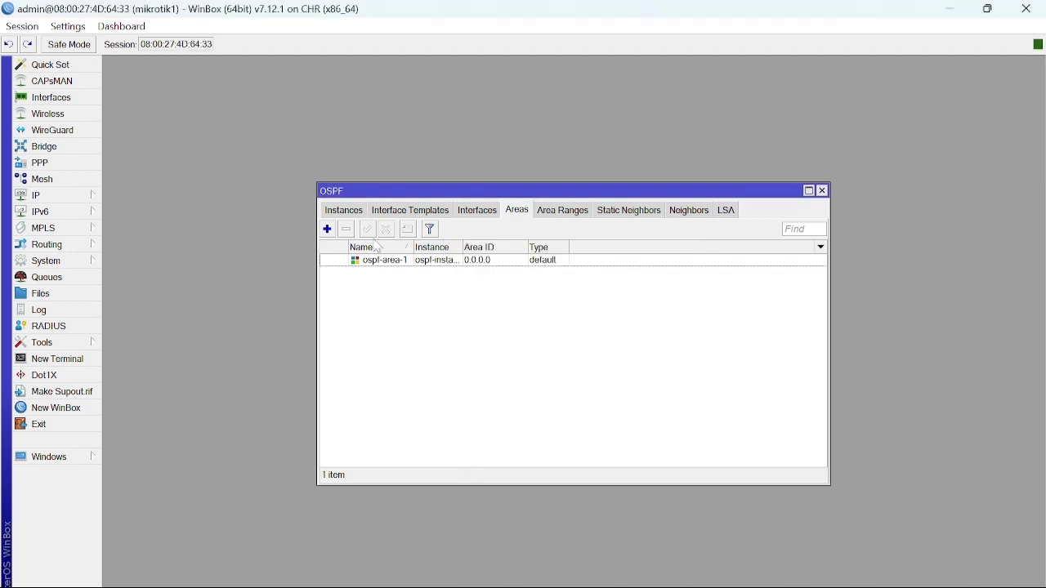
{"action": "left_click", "coordinate": [411, 212]}
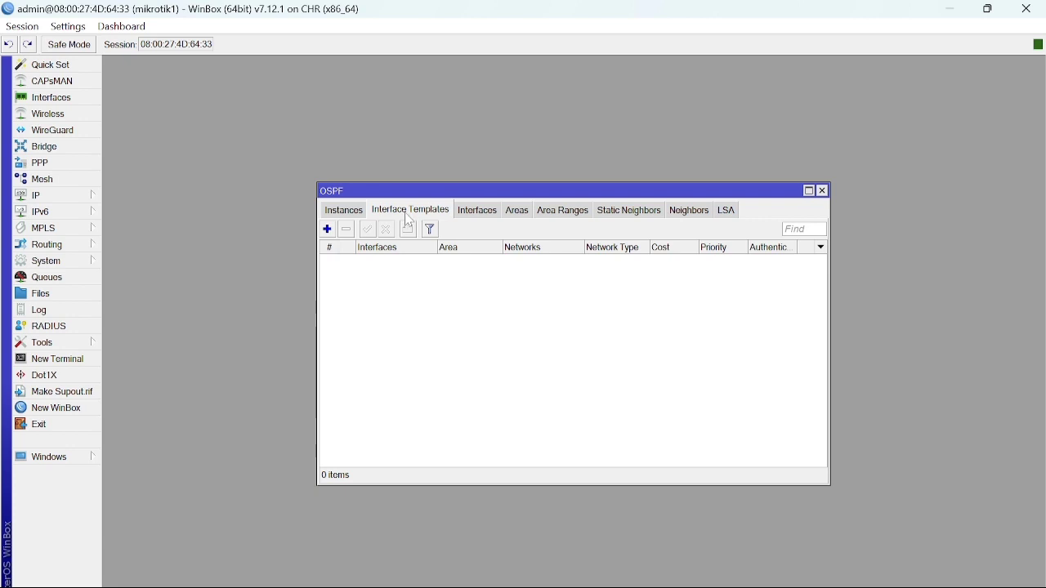
{"action": "left_click", "coordinate": [330, 236]}
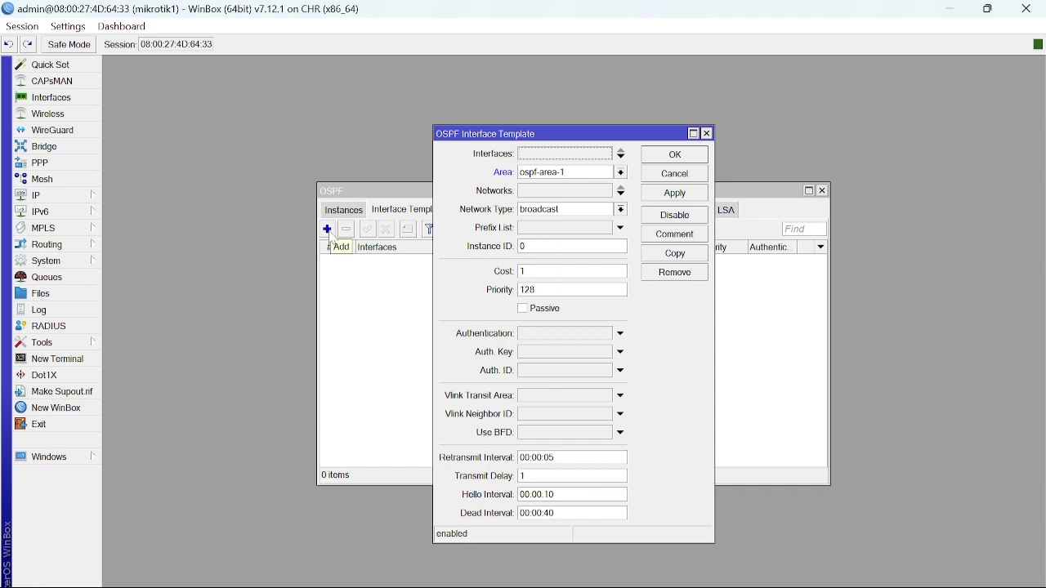
Give mikrotik1's template networks 192.168.1.0/24 and 192.168.10.0/24, then save it.
{"action": "key", "text": "Tab"}
{"action": "key", "text": "Tab"}
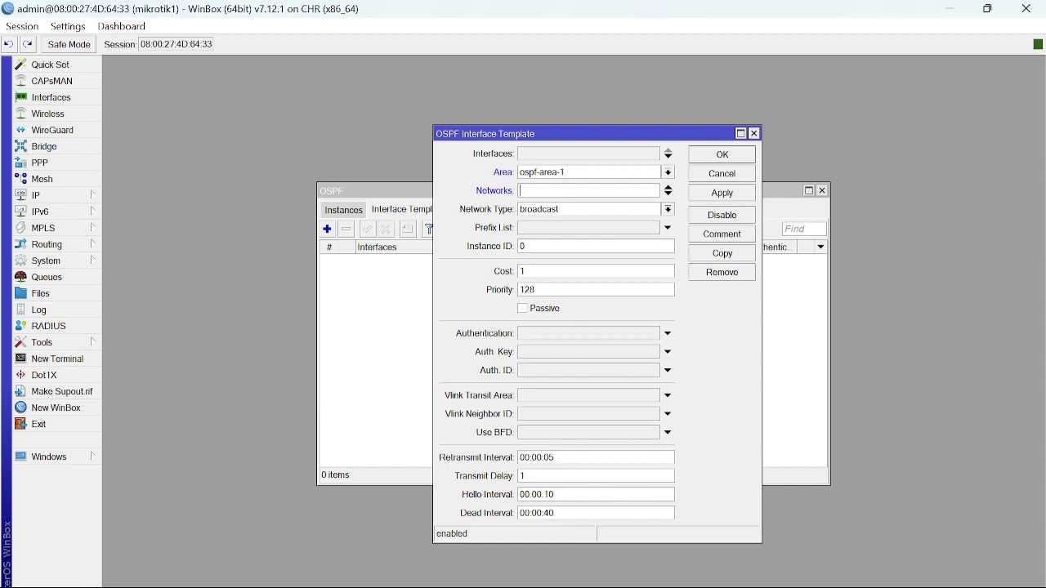
{"action": "type", "text": "192.168.1.0/24"}
{"action": "left_click", "coordinate": [670, 195]}
{"action": "type", "text": "192.168"}
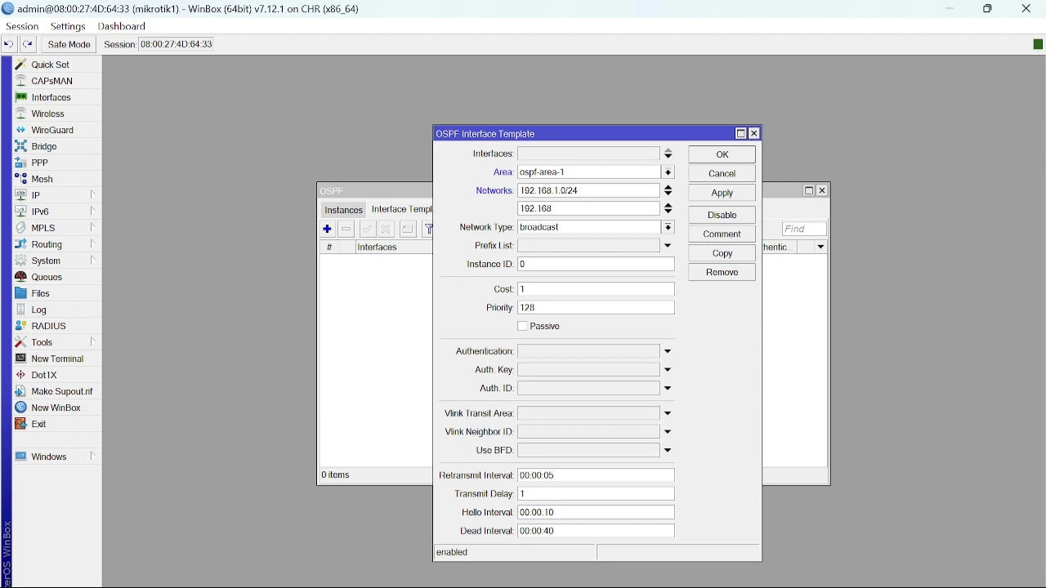
{"action": "type", "text": ".10.0/24"}
{"action": "left_click", "coordinate": [715, 197]}
{"action": "left_click", "coordinate": [723, 155]}
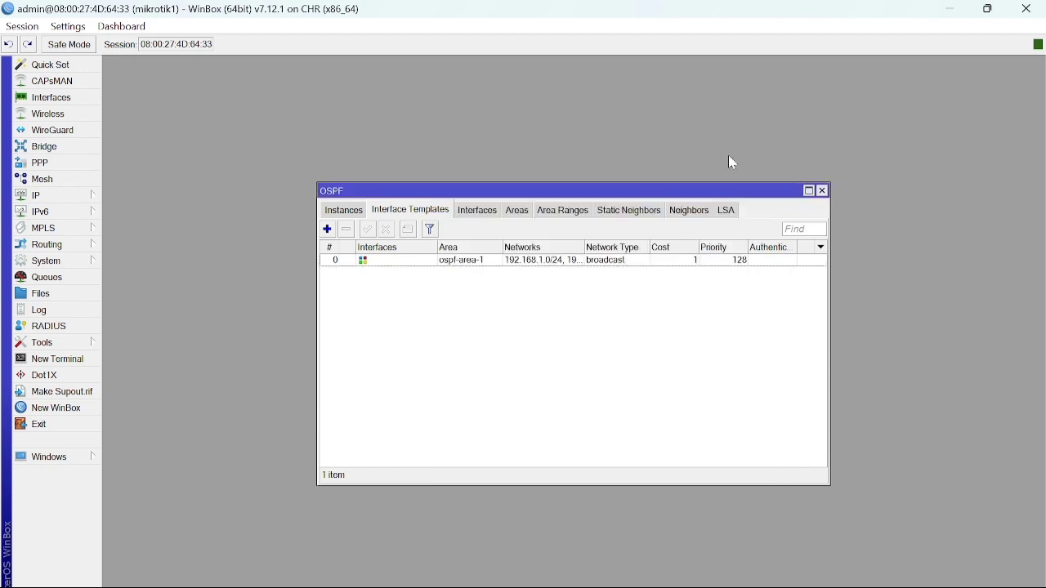
Start a new OSPF interface template on mikrotik2.
{"action": "mouse_move", "coordinate": [734, 587]}
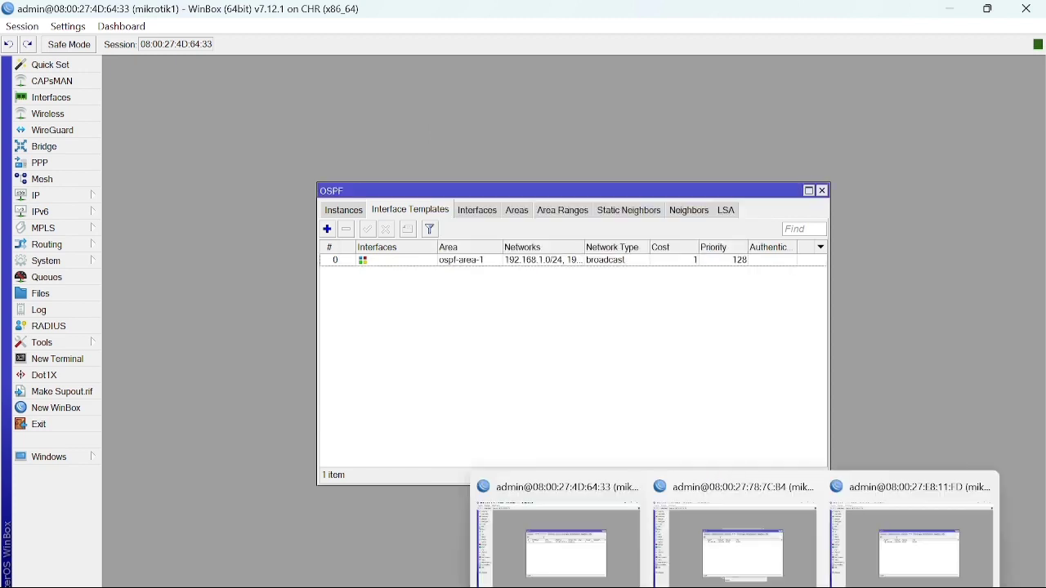
{"action": "left_click", "coordinate": [746, 544]}
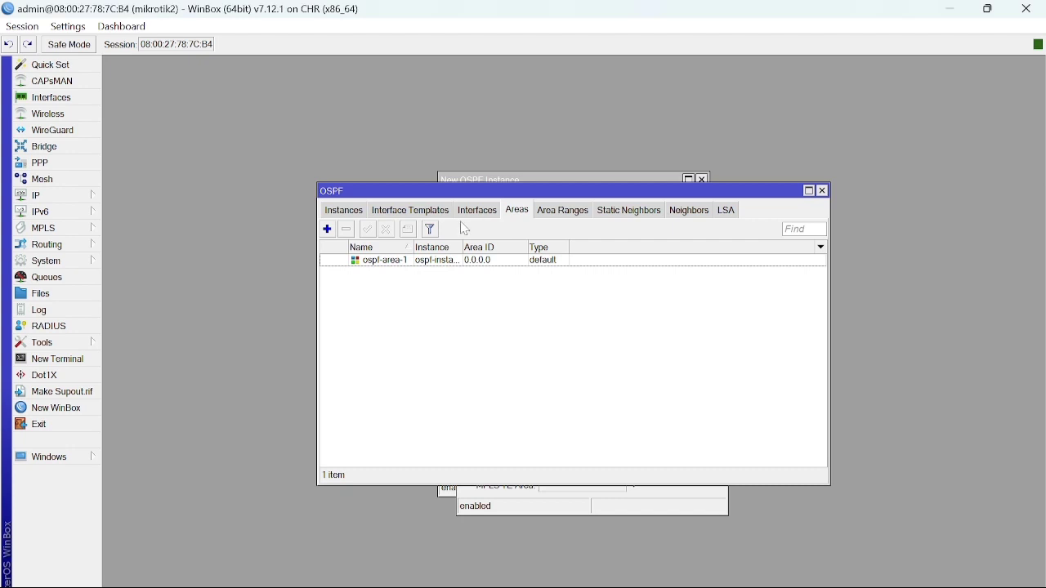
{"action": "left_click", "coordinate": [403, 212]}
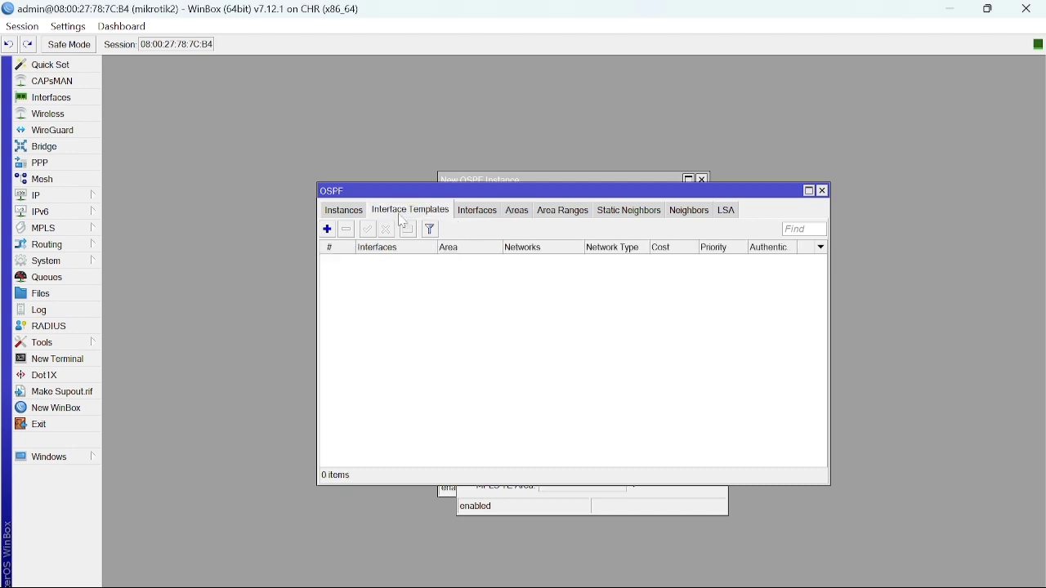
{"action": "left_click", "coordinate": [328, 230]}
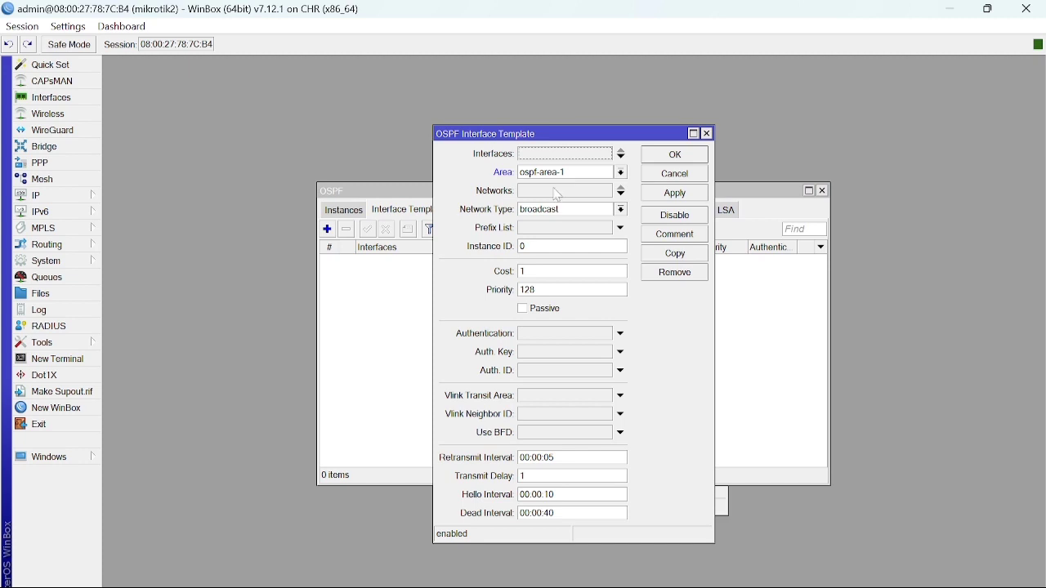
Give the template networks 192.168.2.0/24, 192.168.10.0/24 and 192.168.11.0/24, then save it.
{"action": "left_click", "coordinate": [557, 190]}
{"action": "type", "text": "192"}
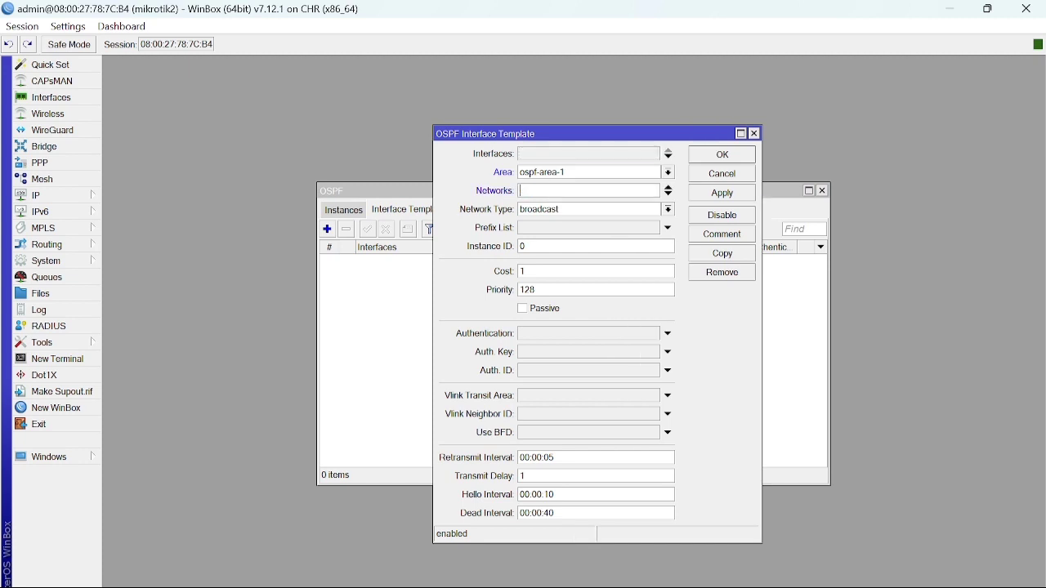
{"action": "type", "text": ".168.2.0/24"}
{"action": "left_click", "coordinate": [669, 195]}
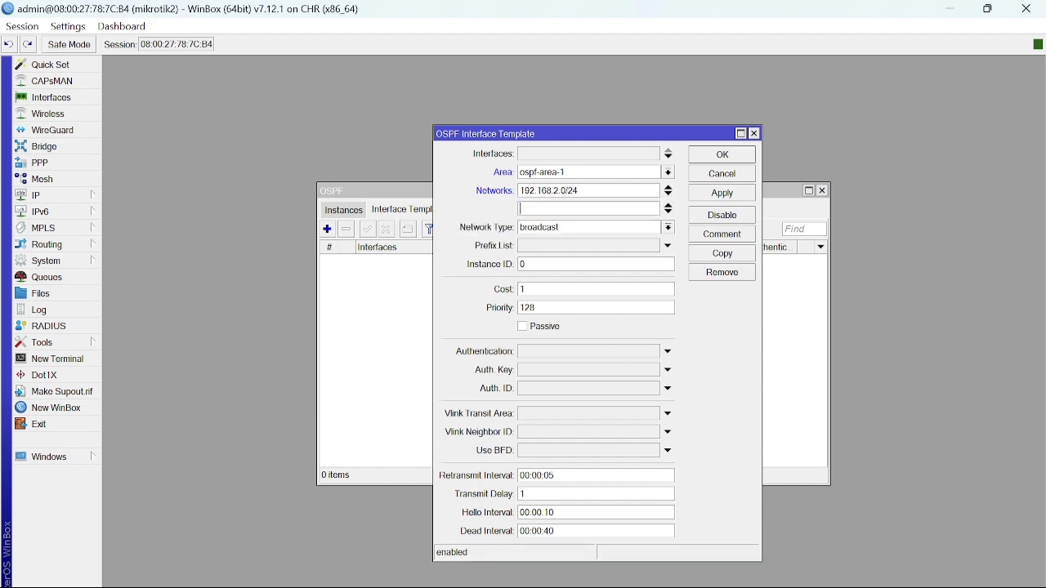
{"action": "type", "text": "192.168.10.0/24"}
{"action": "left_click", "coordinate": [671, 212]}
{"action": "type", "text": "192.168"}
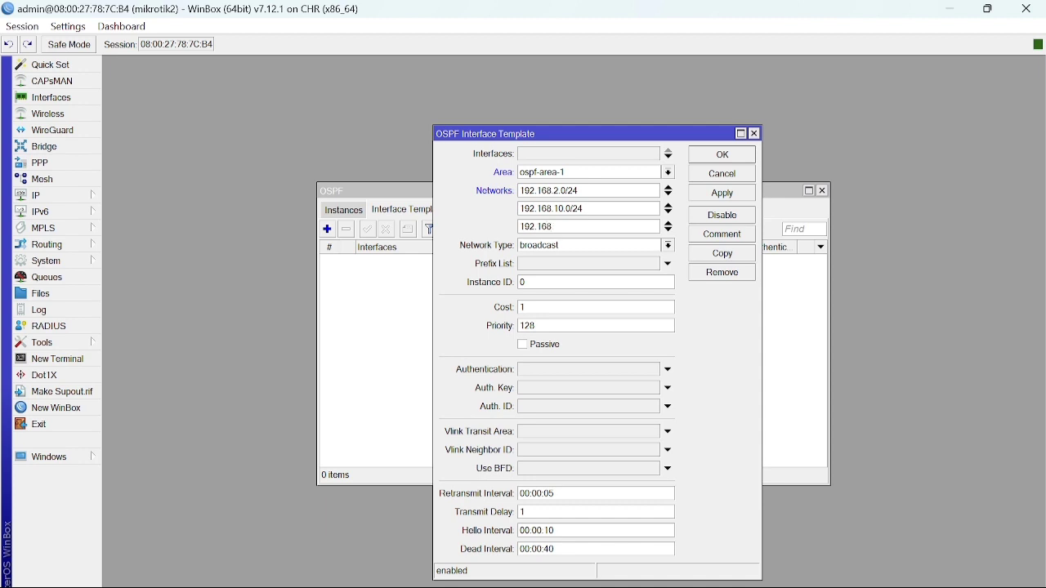
{"action": "type", "text": ".11.0/24"}
{"action": "left_click", "coordinate": [721, 195]}
{"action": "left_click", "coordinate": [735, 155]}
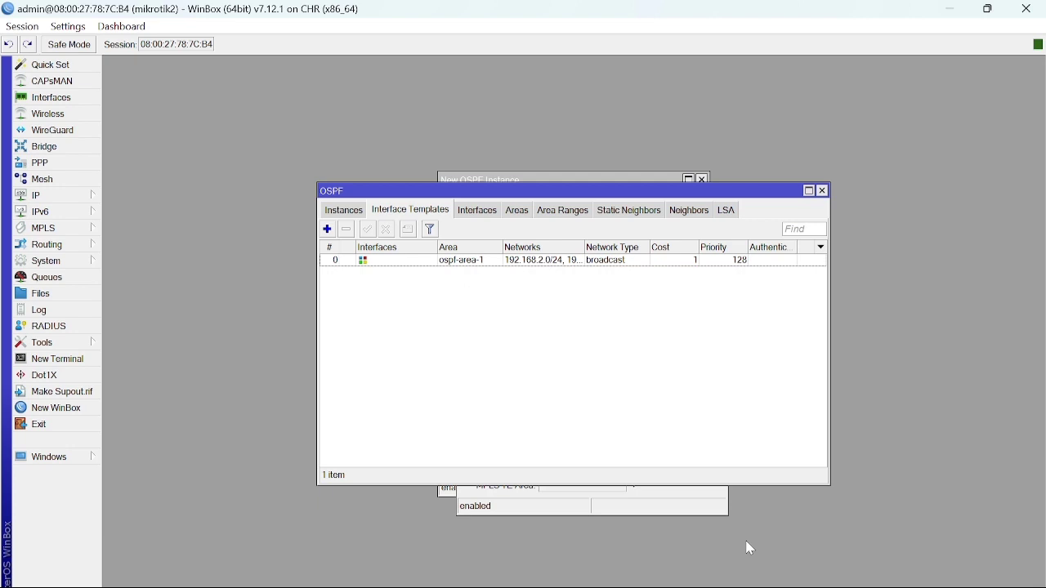
{"action": "mouse_move", "coordinate": [751, 584]}
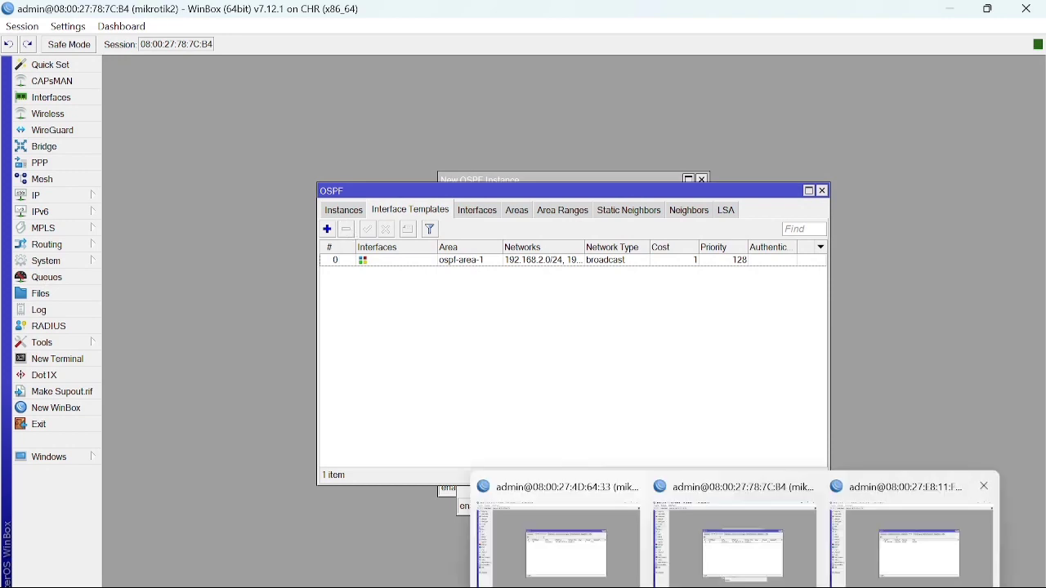
{"action": "left_click", "coordinate": [899, 539]}
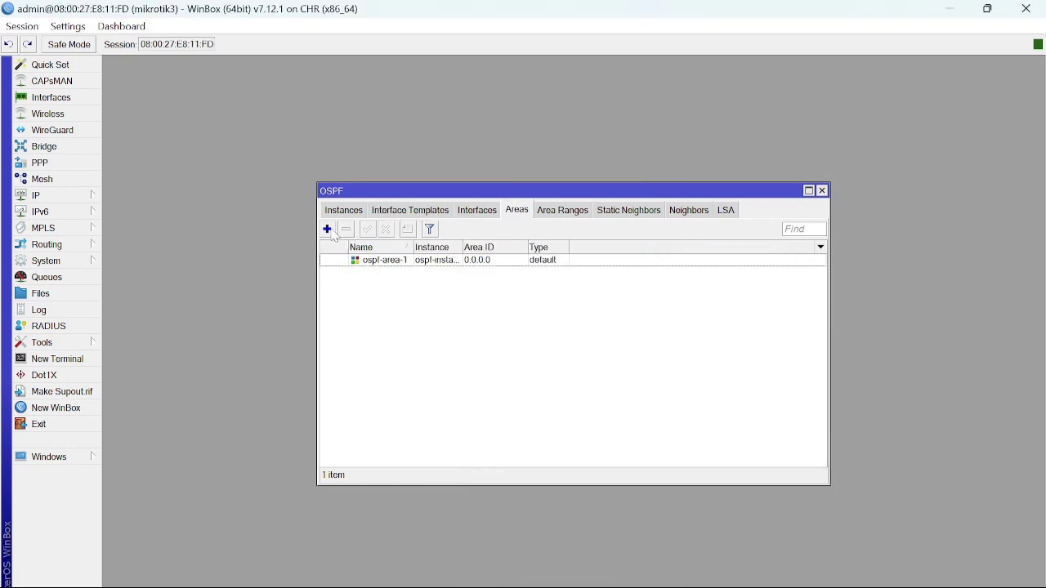
Create mikrotik3's OSPF template with networks 192.168.3.0/24 and 192.168.11.0/24, replacing default ::/0.
{"action": "left_click", "coordinate": [391, 214]}
{"action": "left_click", "coordinate": [327, 230]}
{"action": "key", "text": "Tab"}
{"action": "key", "text": "BackSpace"}
{"action": "type", "text": "19"}
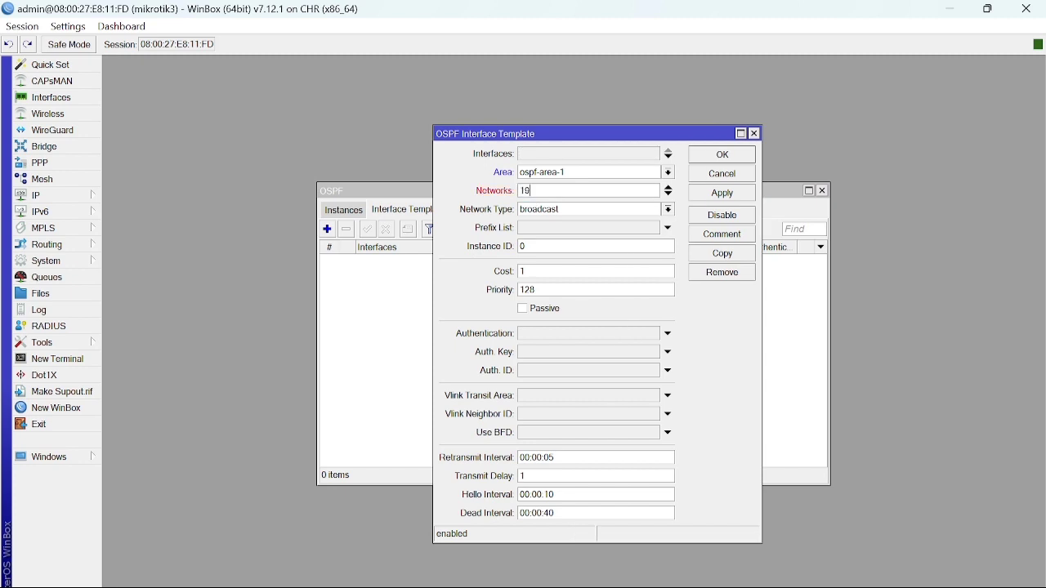
{"action": "type", "text": "2.168.3.0/24"}
{"action": "left_click", "coordinate": [671, 197]}
{"action": "key", "text": "BackSpace"}
{"action": "type", "text": "192"}
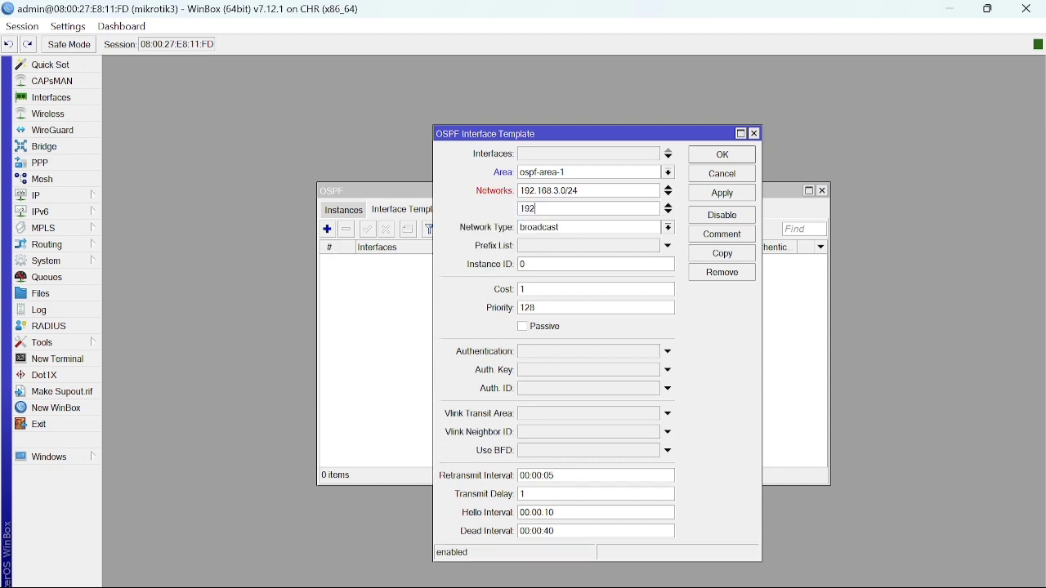
{"action": "type", "text": ".168.11.0/24"}
{"action": "left_click", "coordinate": [745, 196]}
{"action": "left_click", "coordinate": [735, 154]}
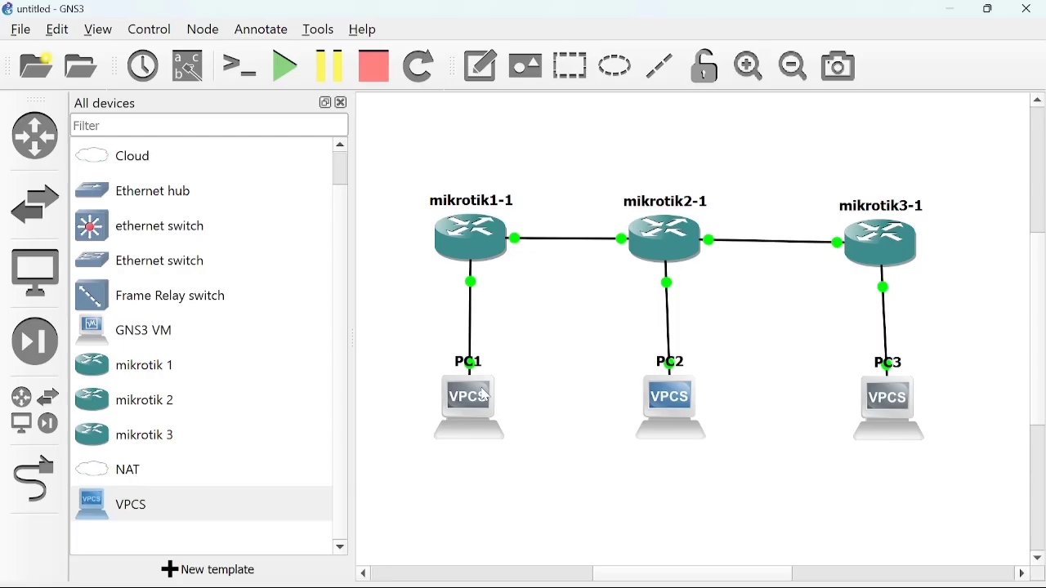
{"action": "mouse_move", "coordinate": [485, 395]}
From PC1's console, ping 192.168.2.2 and 192.168.3.2 over OSPF, then minimize Solar-PuTTY.
{"action": "double_click", "coordinate": [485, 395]}
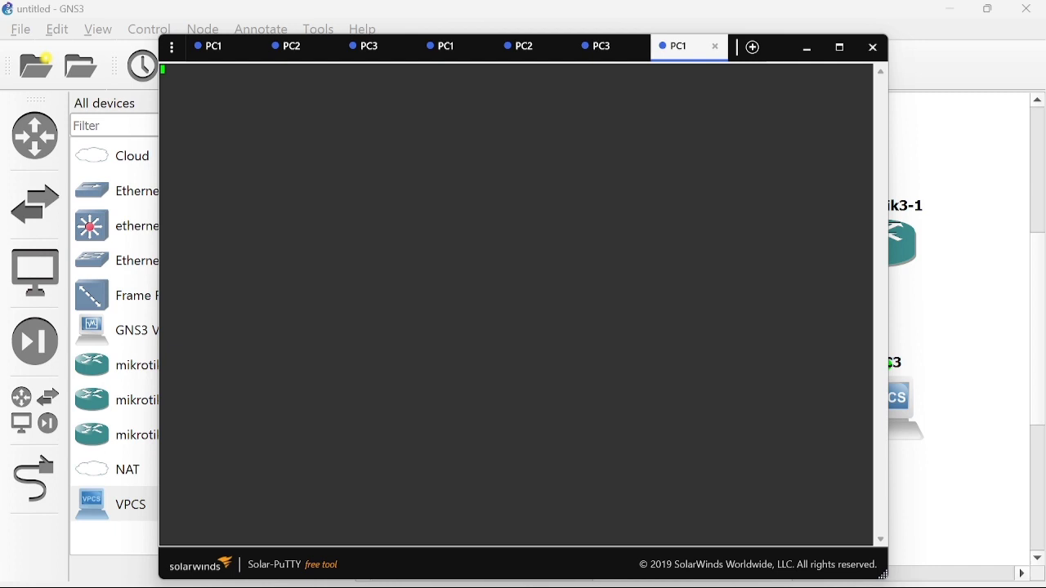
{"action": "key", "text": "Return"}
{"action": "type", "text": "ping 192.168.2.2"}
{"action": "key", "text": "Return"}
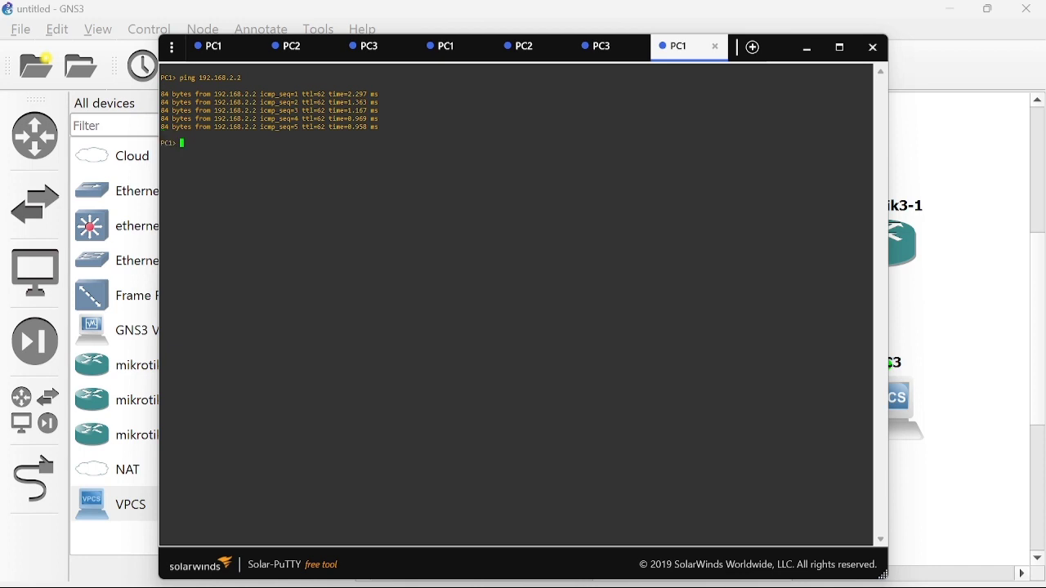
{"action": "type", "text": "ing 192.168.3.2"}
{"action": "key", "text": "Return"}
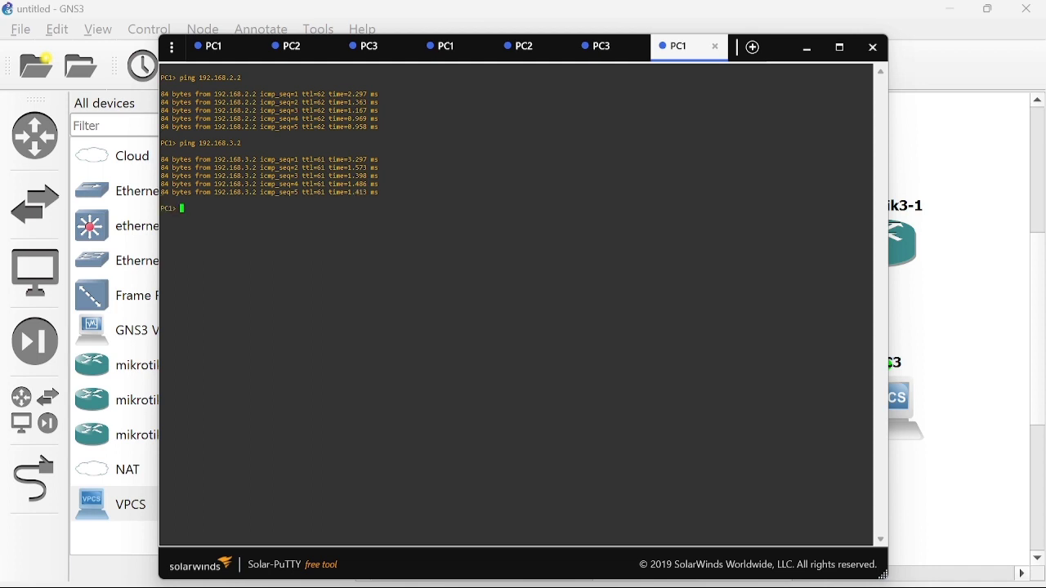
{"action": "left_click", "coordinate": [808, 50]}
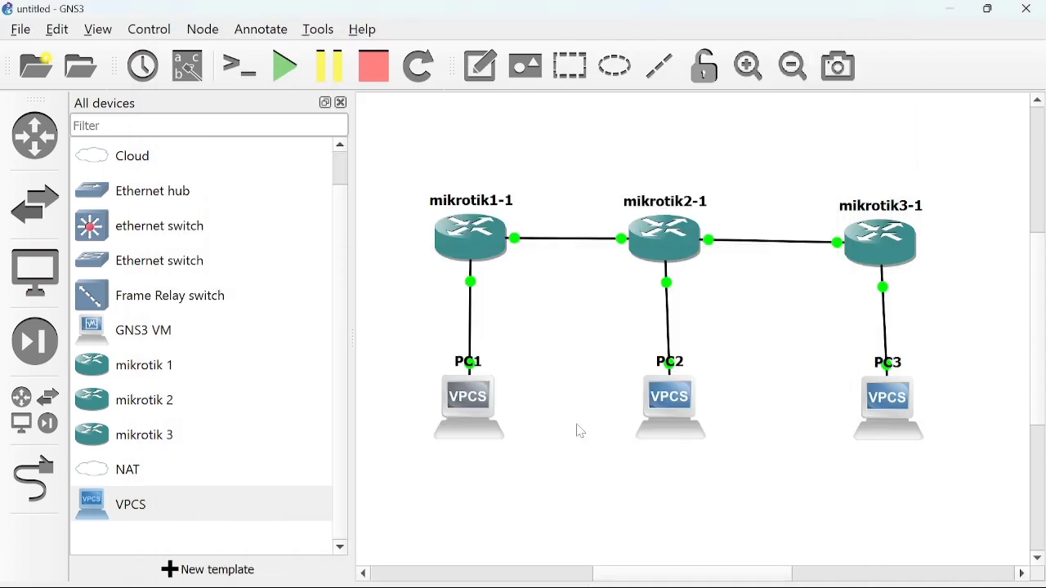
From PC2's console, ping 192.168.1.2 and 192.168.3.2 over OSPF, then minimize Solar-PuTTY.
{"action": "double_click", "coordinate": [670, 423]}
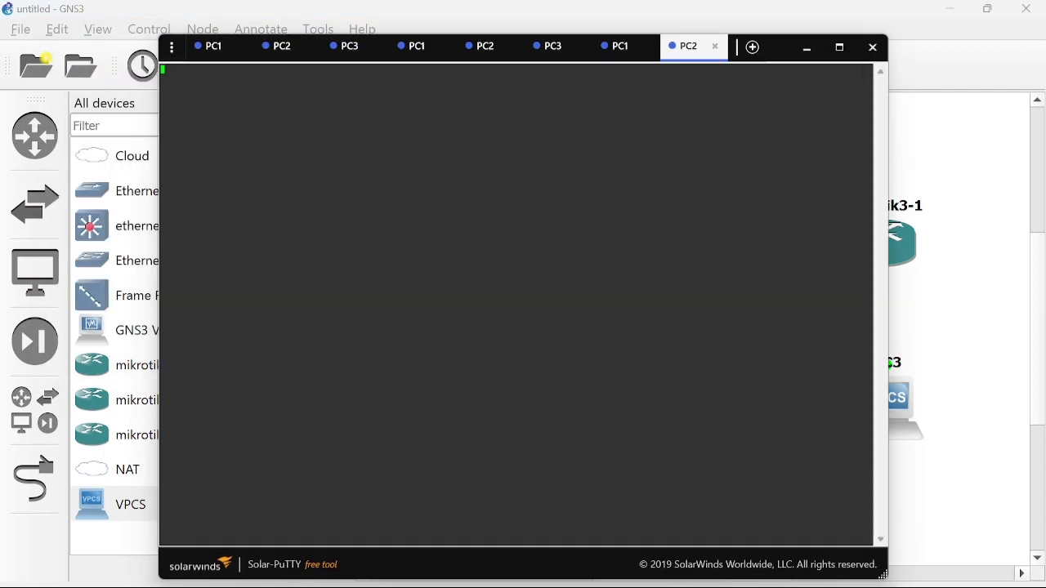
{"action": "key", "text": "Return"}
{"action": "type", "text": "pi"}
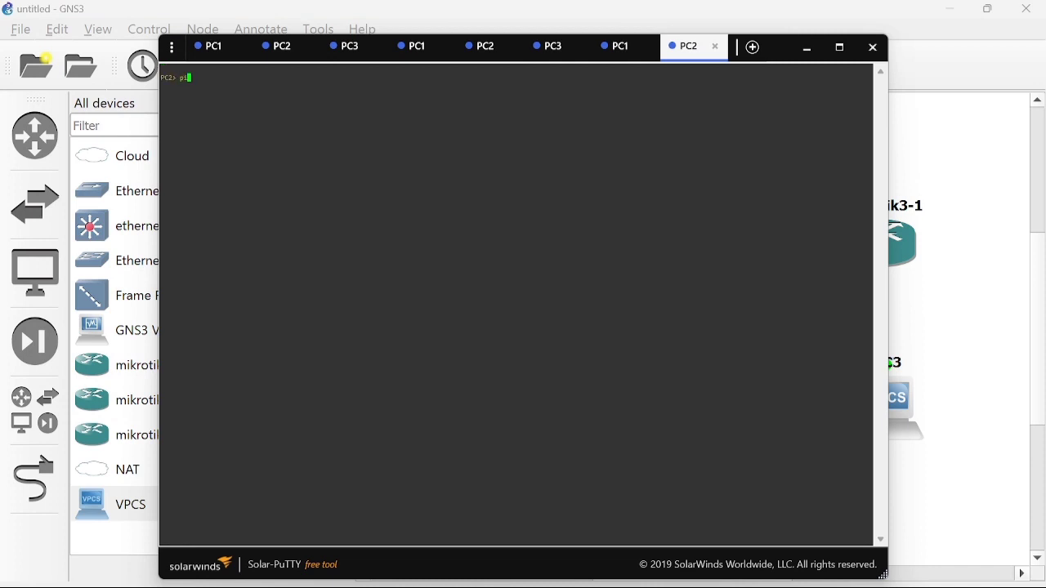
{"action": "type", "text": "ng 192.168.1.2"}
{"action": "key", "text": "Return"}
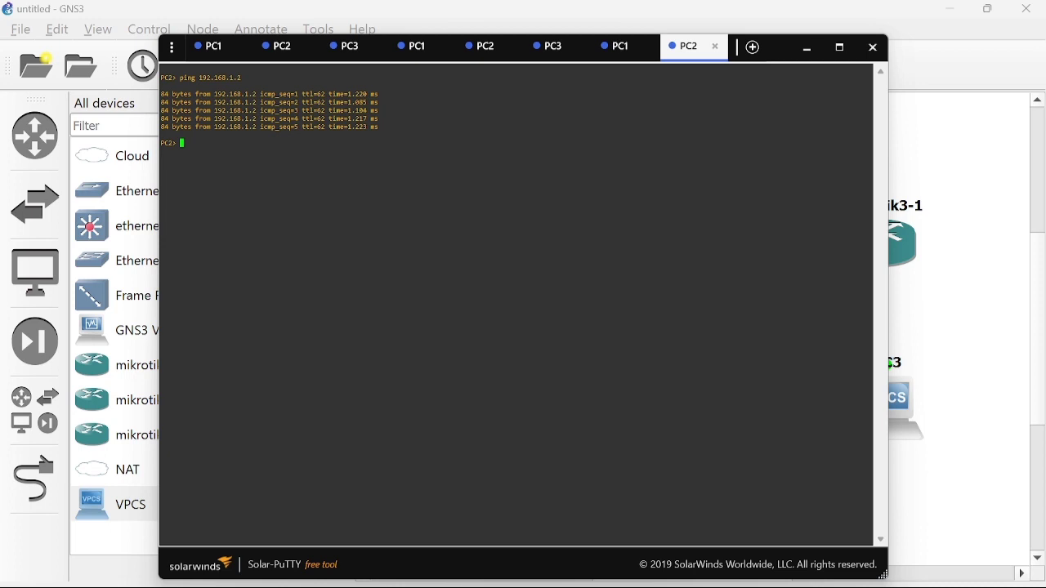
{"action": "type", "text": "ping 192.168.3.2"}
{"action": "key", "text": "Return"}
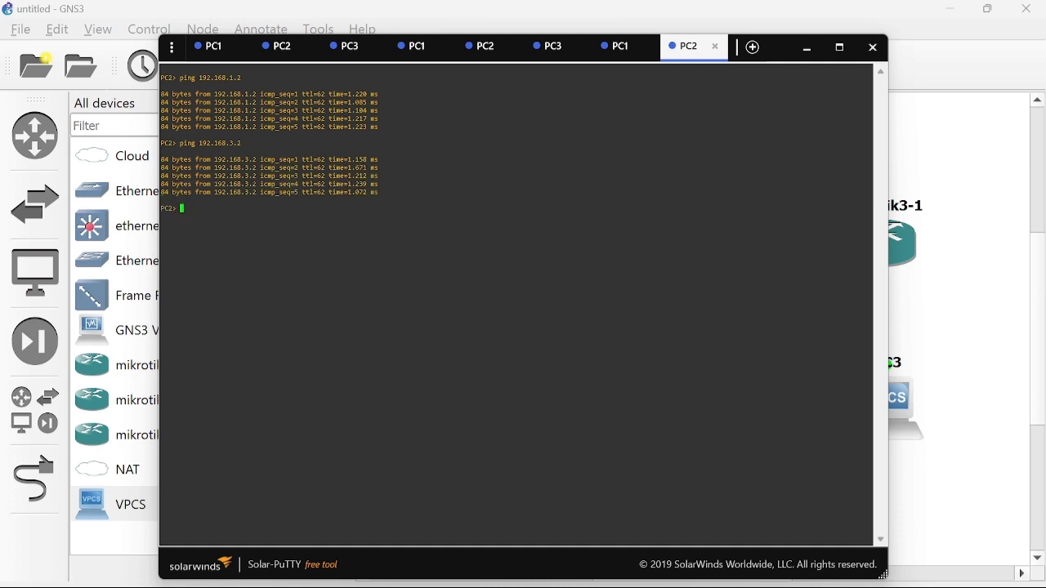
{"action": "left_click", "coordinate": [806, 54]}
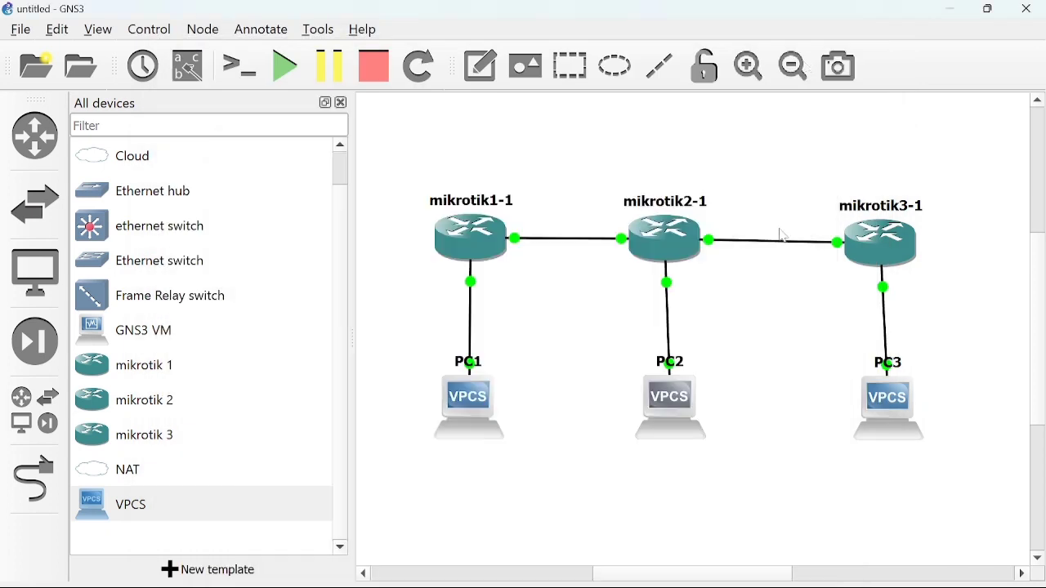
From PC3's console, ping 192.168.1.2 and 192.168.2.2 and get five replies each.
{"action": "double_click", "coordinate": [884, 439]}
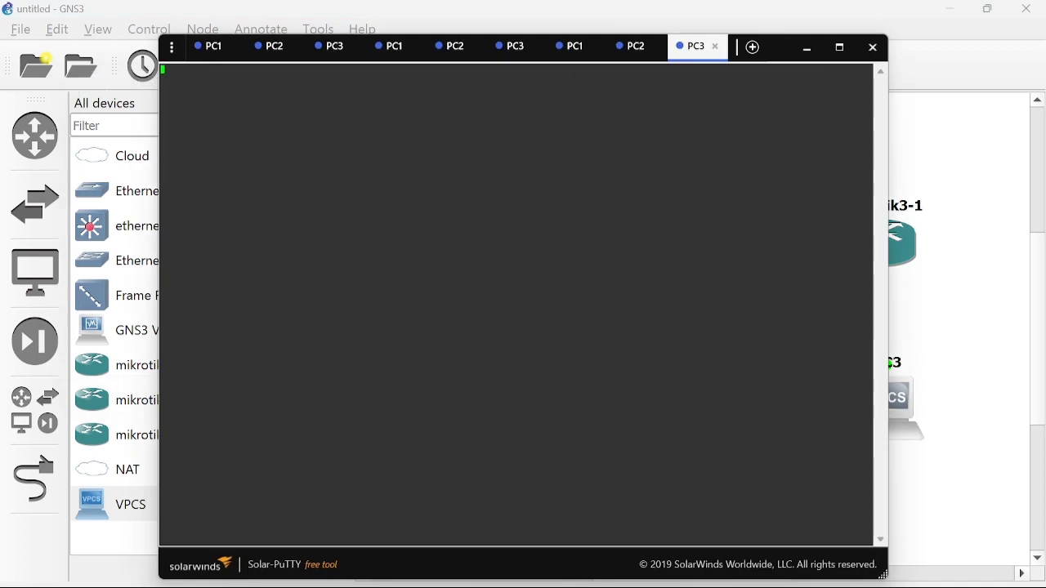
{"action": "key", "text": "Return"}
{"action": "type", "text": "ping 192.168.1.2"}
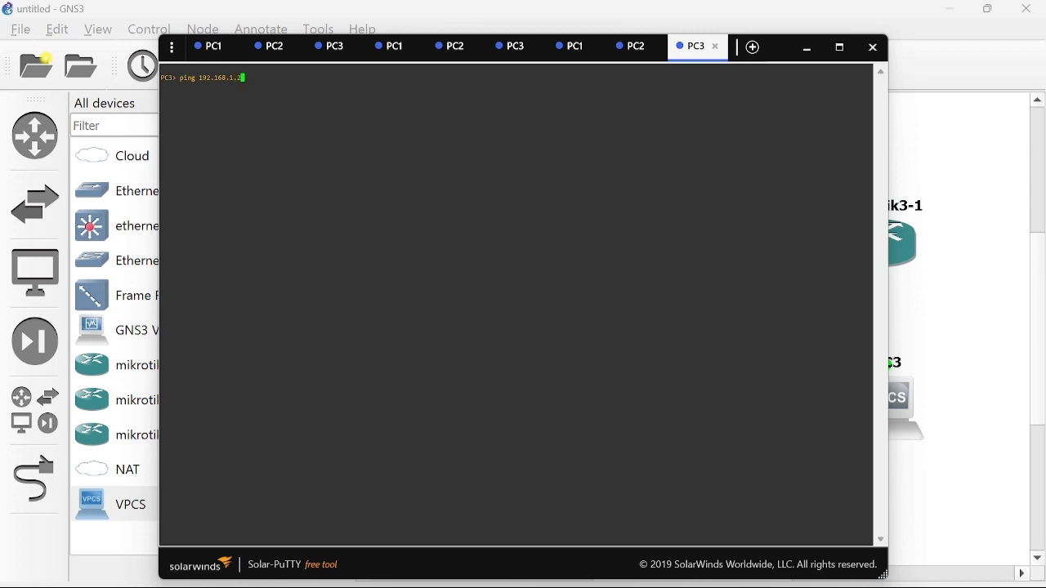
{"action": "key", "text": "Return"}
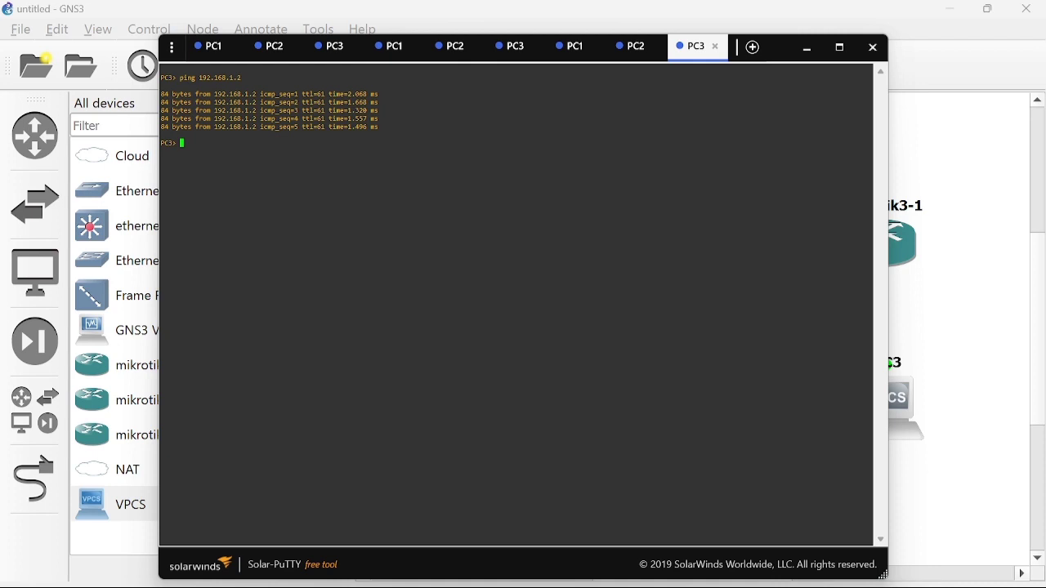
{"action": "type", "text": "ping 192.168.2.2"}
{"action": "key", "text": "Return"}
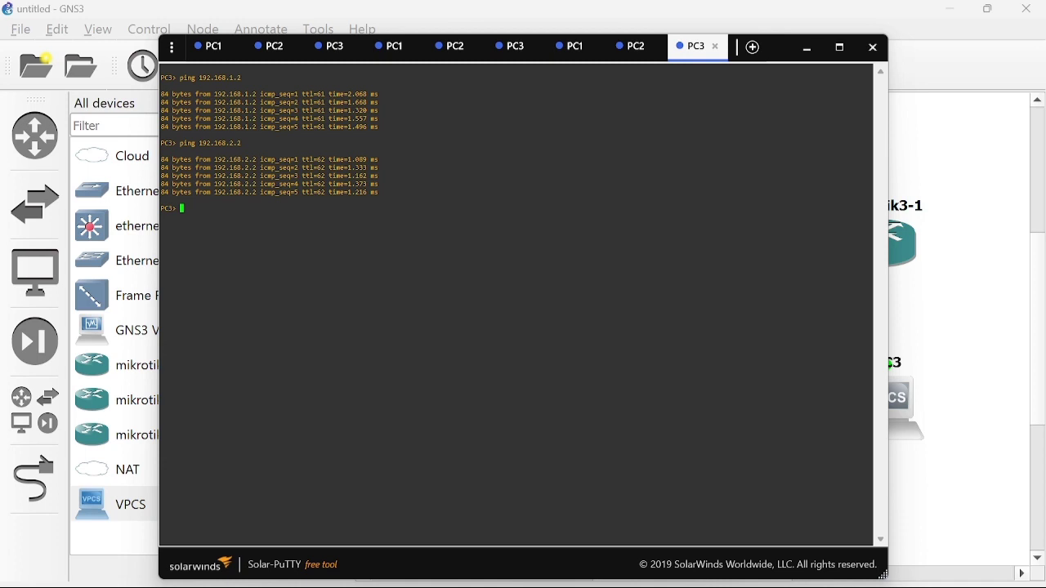
Recheck PC2's and PC1's ping results, then minimize Solar-PuTTY to show the topology.
{"action": "left_click", "coordinate": [642, 59]}
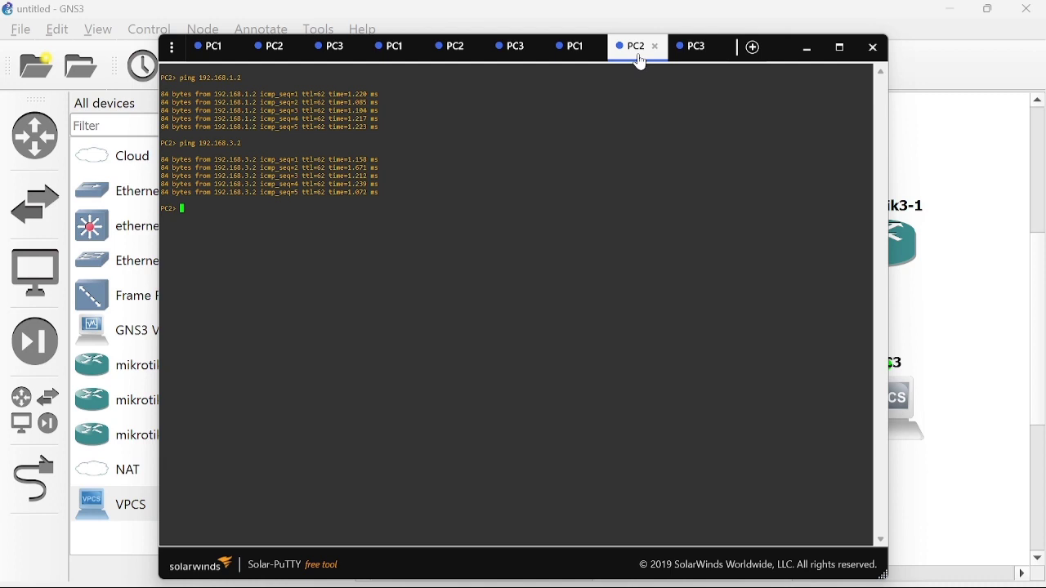
{"action": "left_click", "coordinate": [581, 49]}
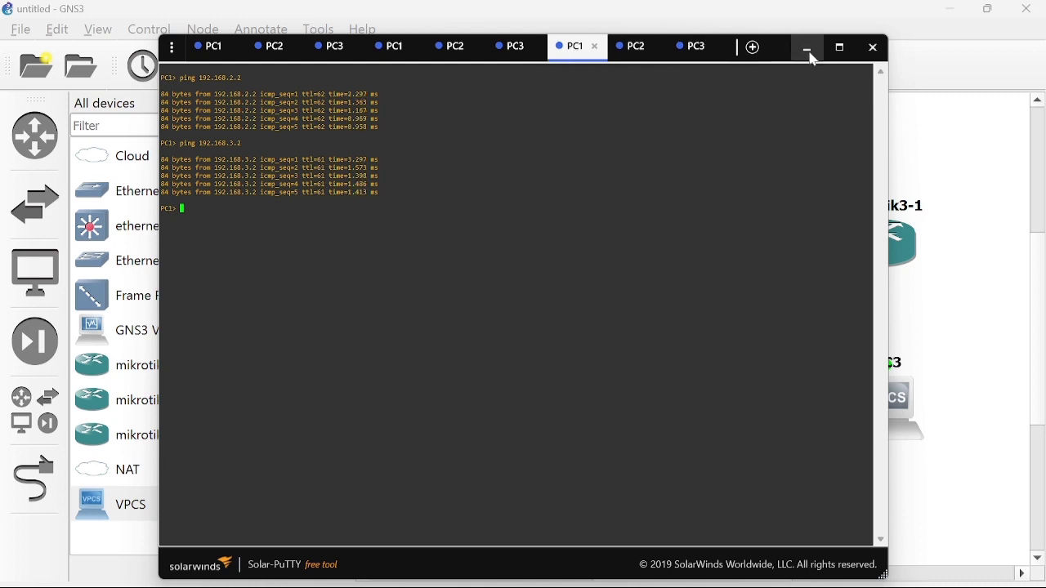
{"action": "left_click", "coordinate": [810, 50]}
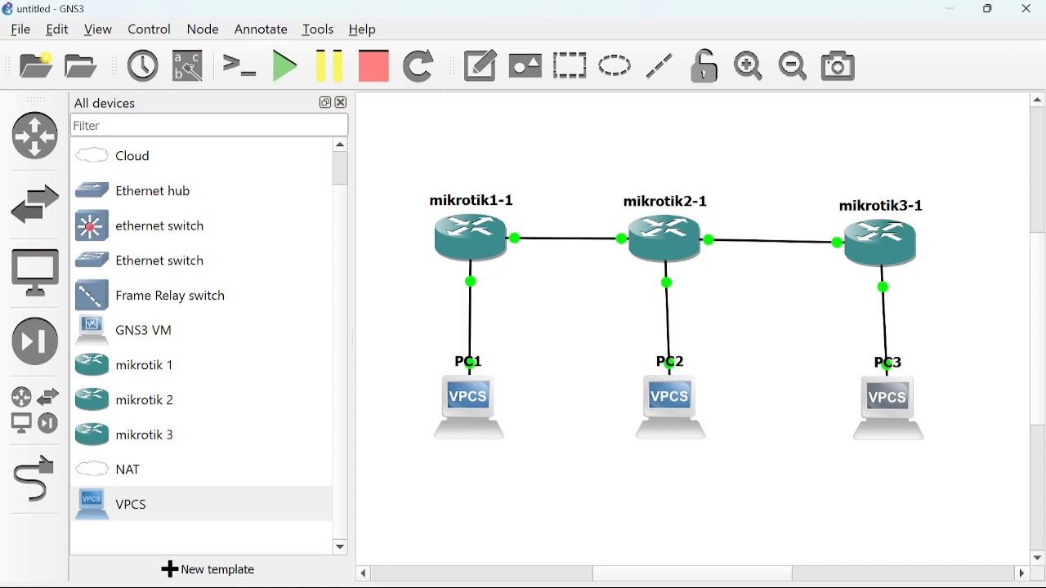